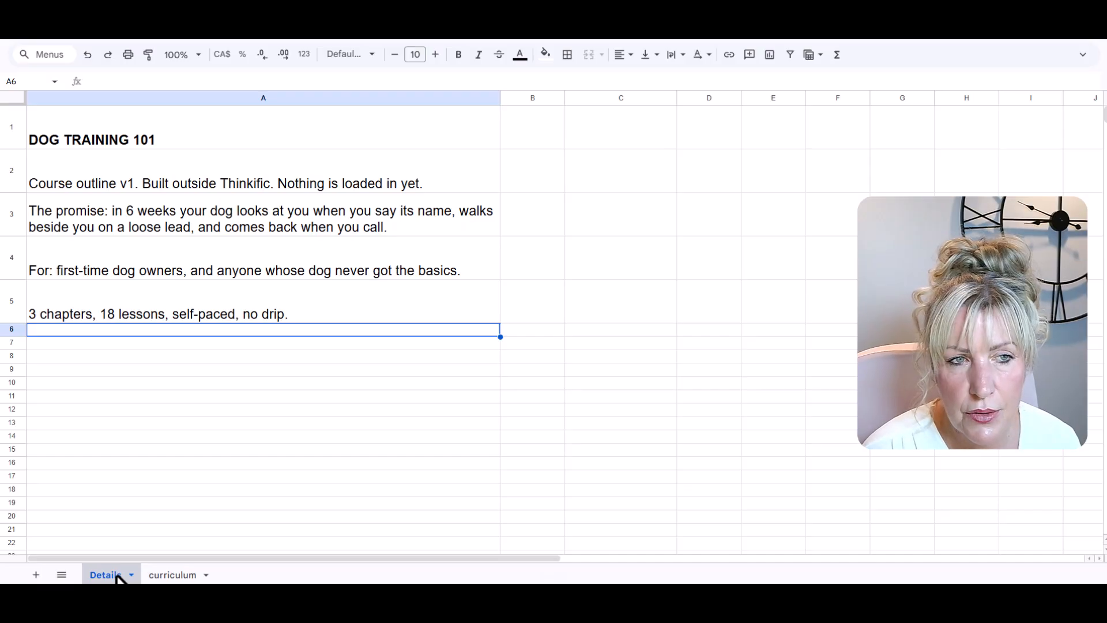
Review the course title, promise, audience and structure in A1:A5 of the Details sheet, and open the curriculum sheet.
drag(201, 134, 185, 295)
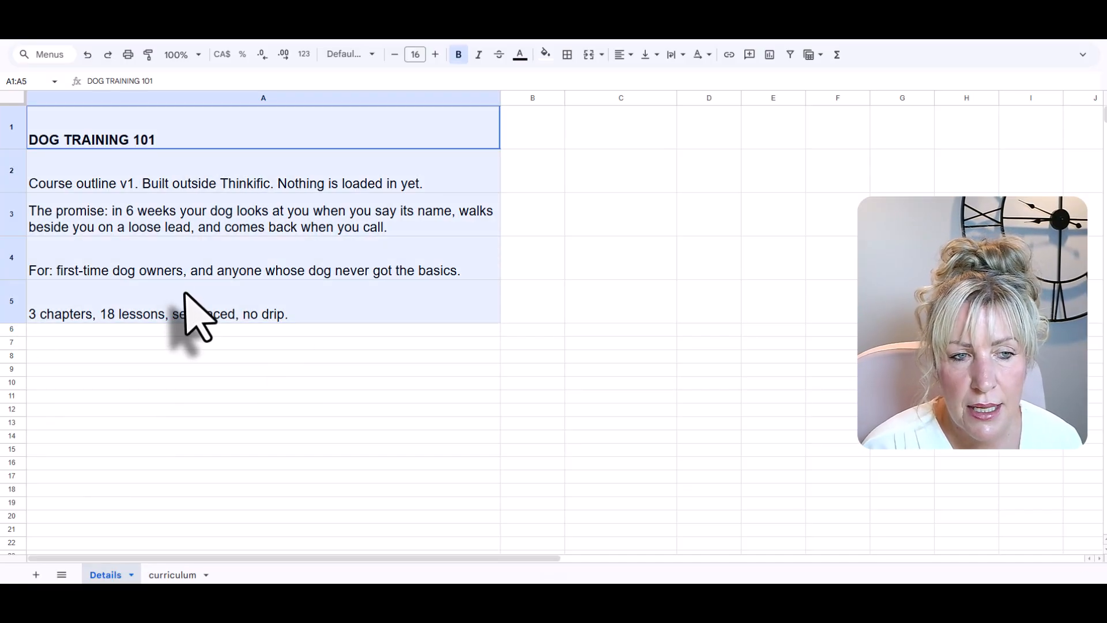
click(186, 296)
click(172, 575)
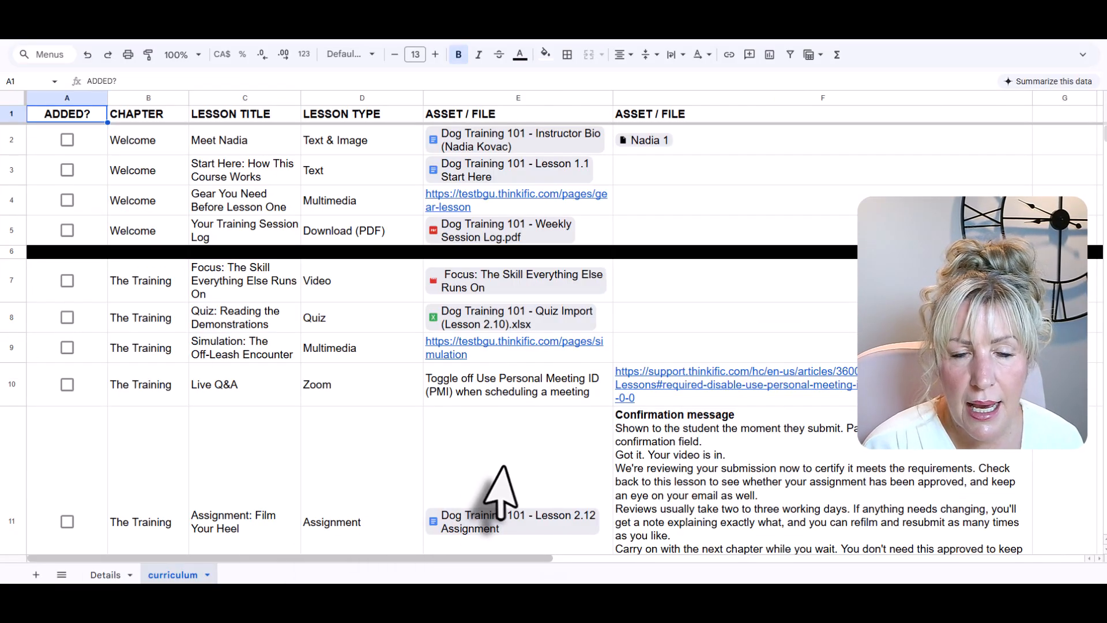
Examine the chapter, lesson title, lesson type, asset files and added checkbox of the first lesson row in the curriculum sheet.
click(147, 137)
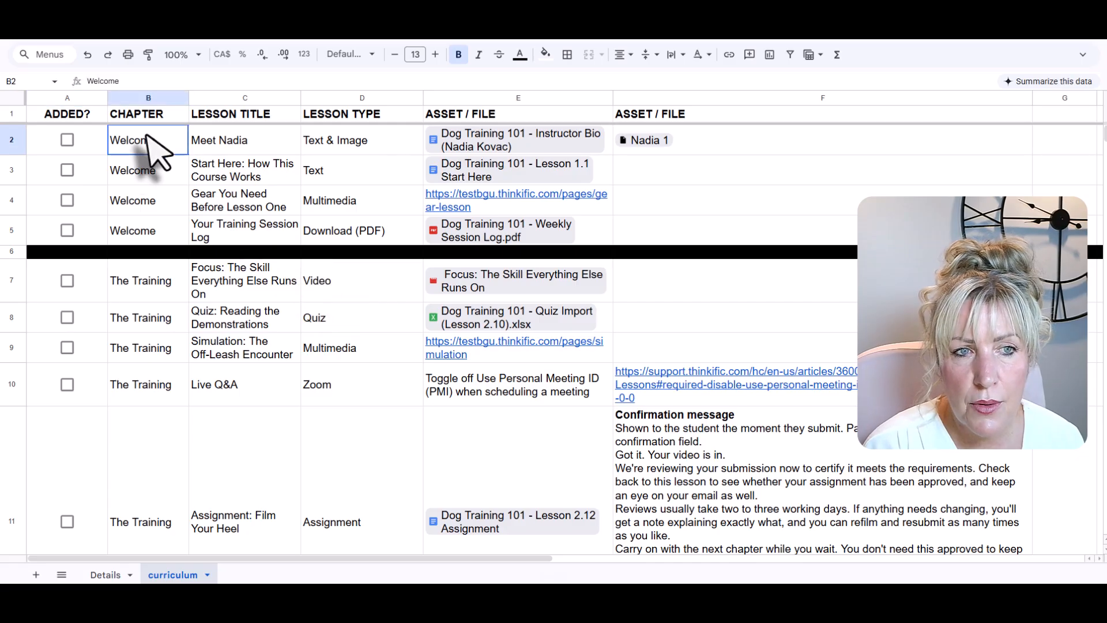
click(230, 139)
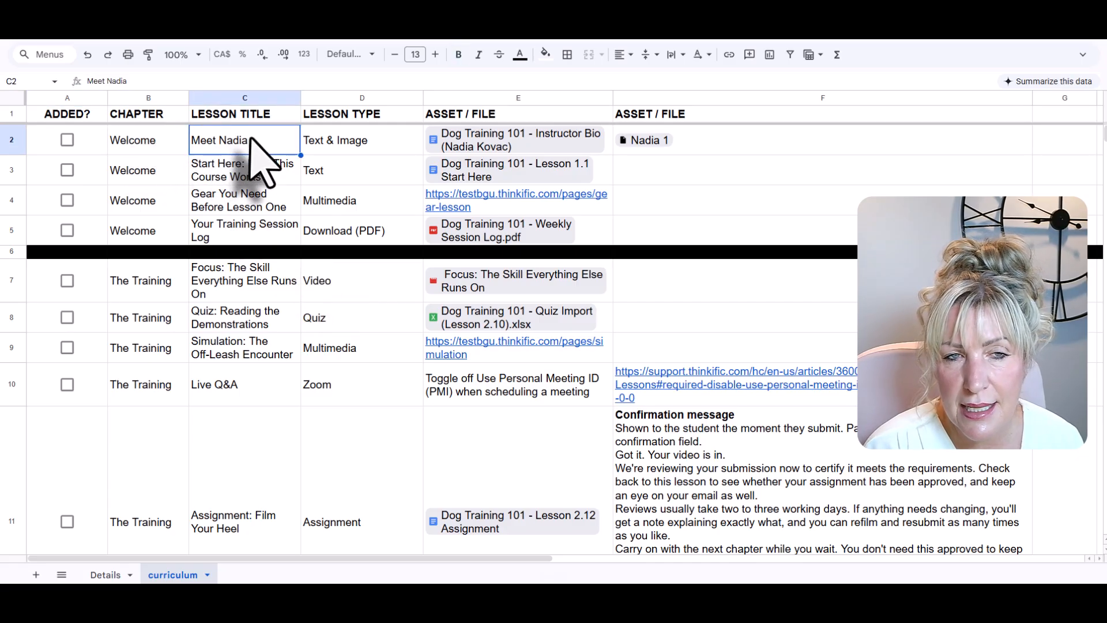
click(376, 144)
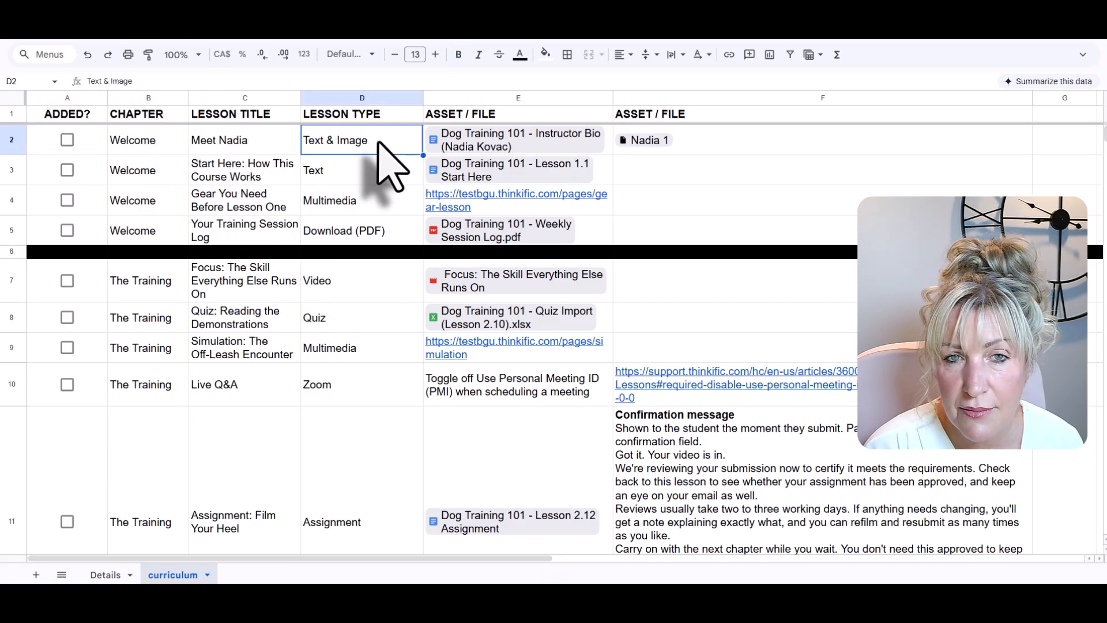
mouse_move(499, 142)
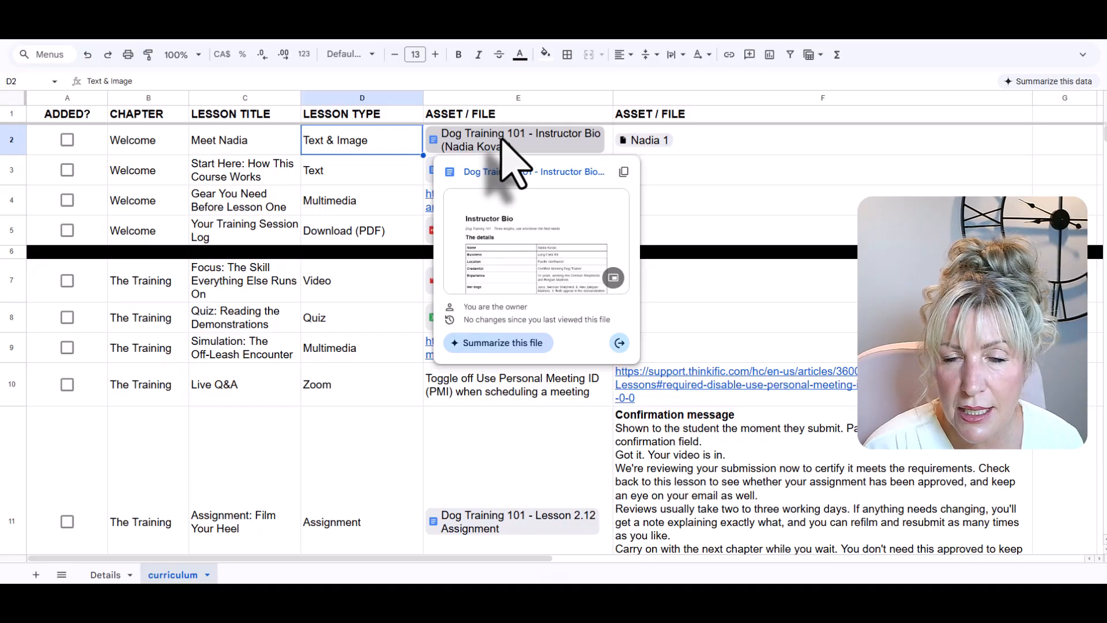
click(743, 149)
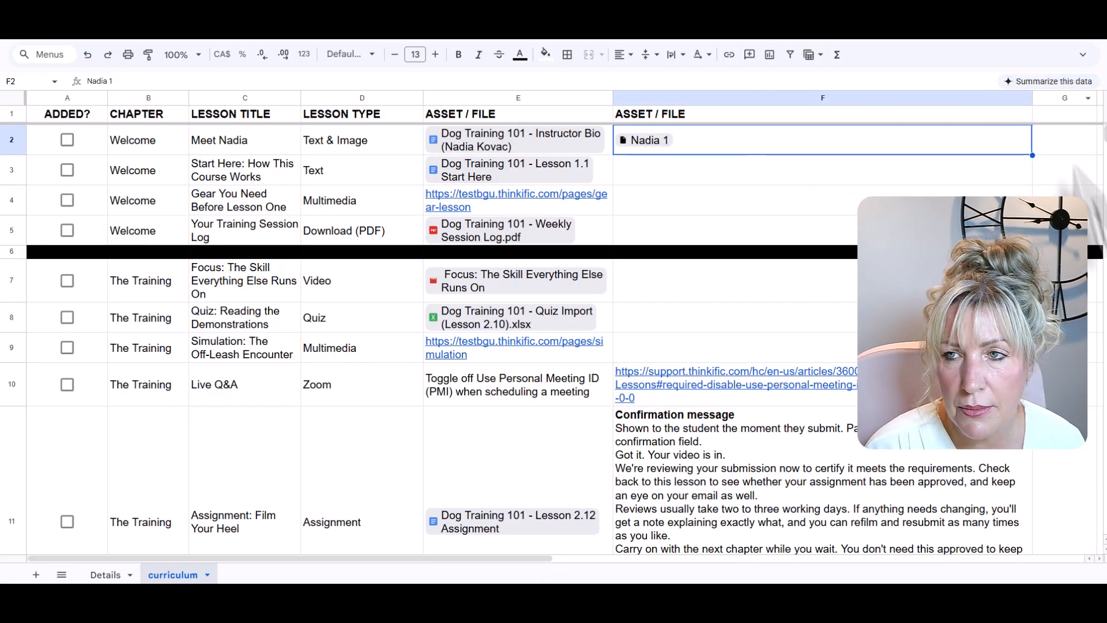
click(68, 141)
click(67, 140)
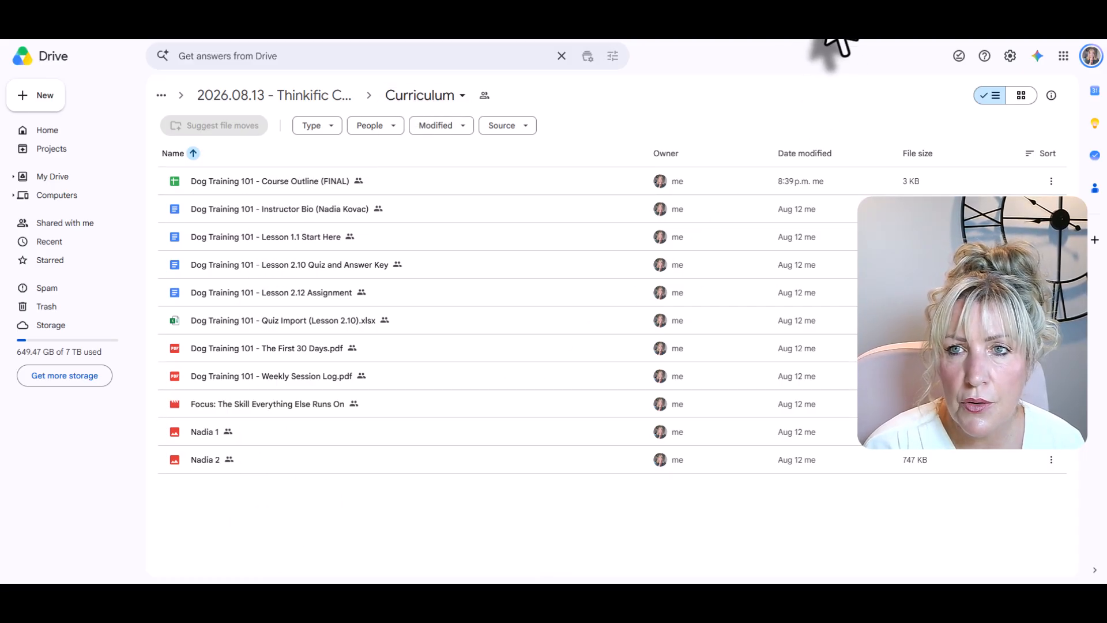
Switch to Thinkific and open the Dog Training 101 (Classic Builder) course for editing from the courses list.
click(829, 16)
click(750, 26)
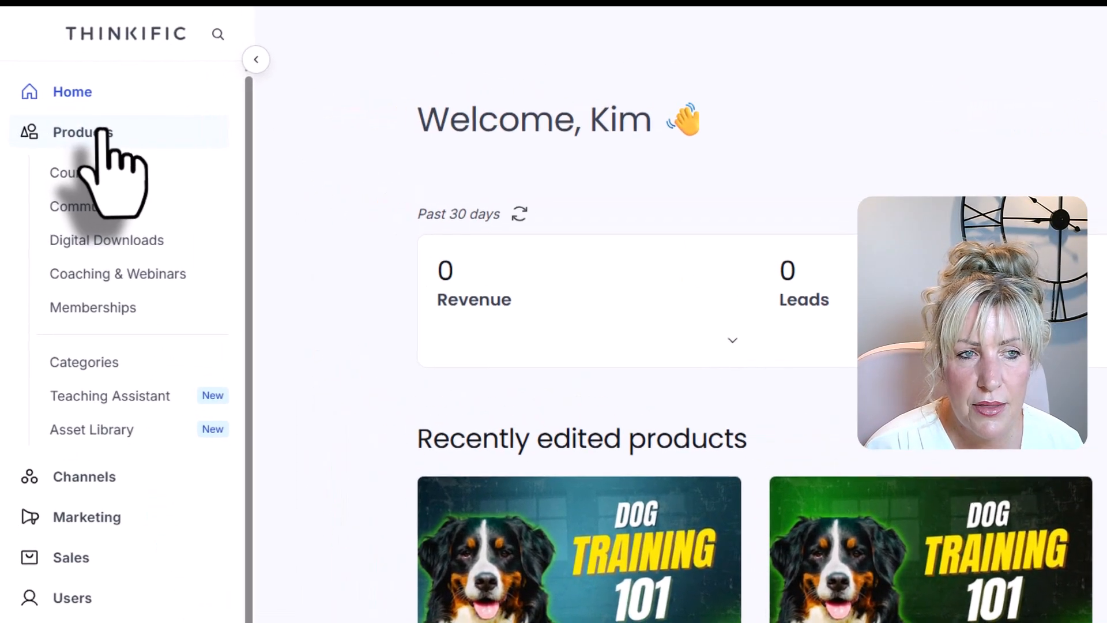
click(78, 173)
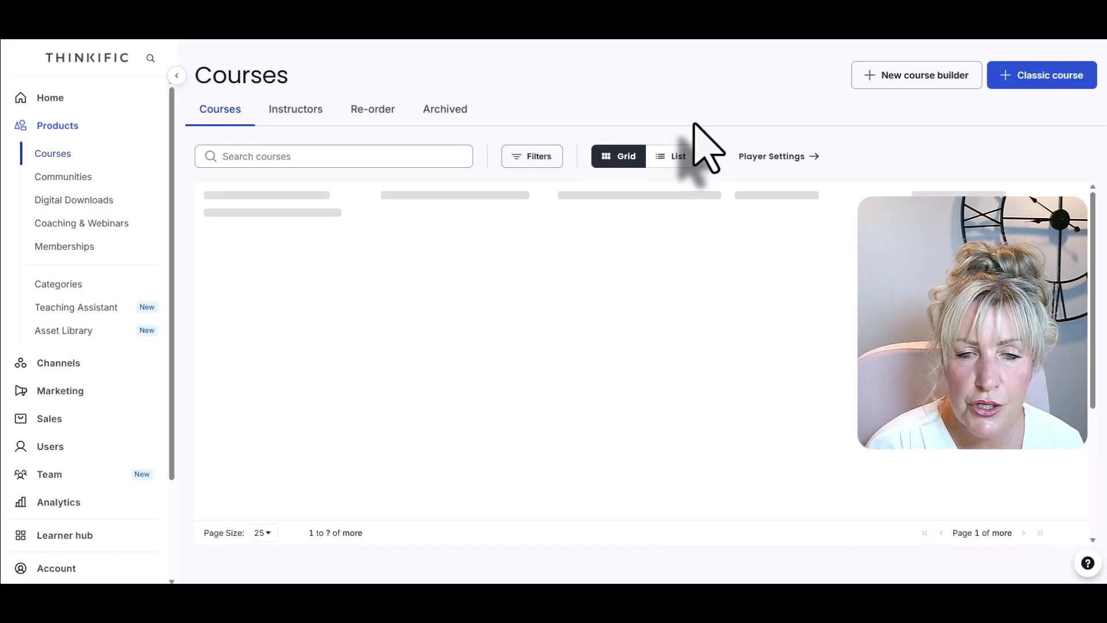
mouse_move(425, 341)
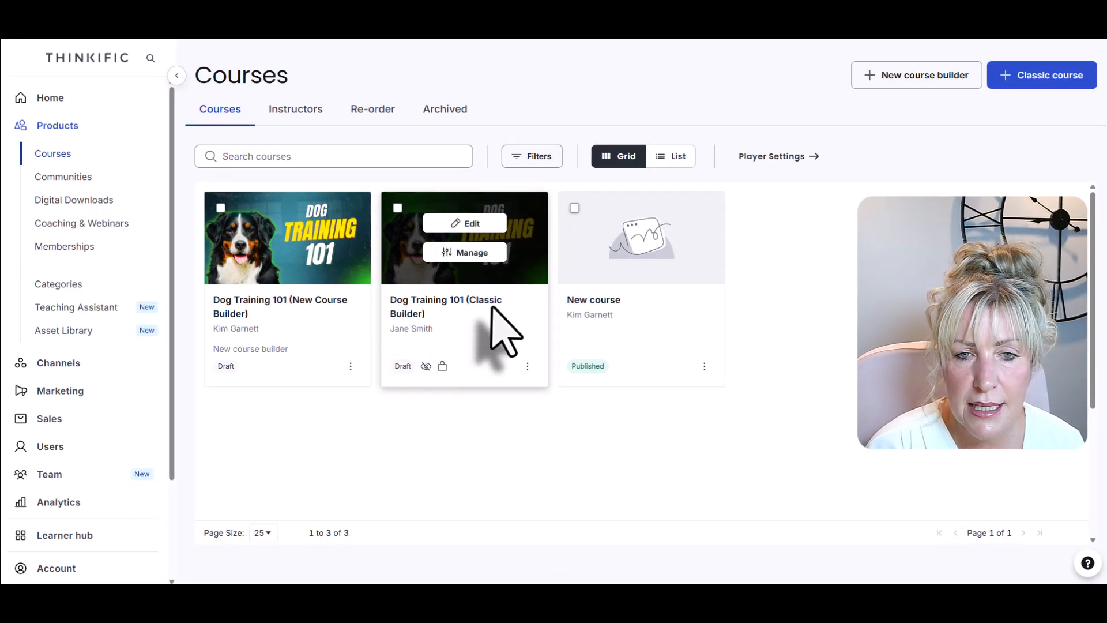
mouse_move(302, 317)
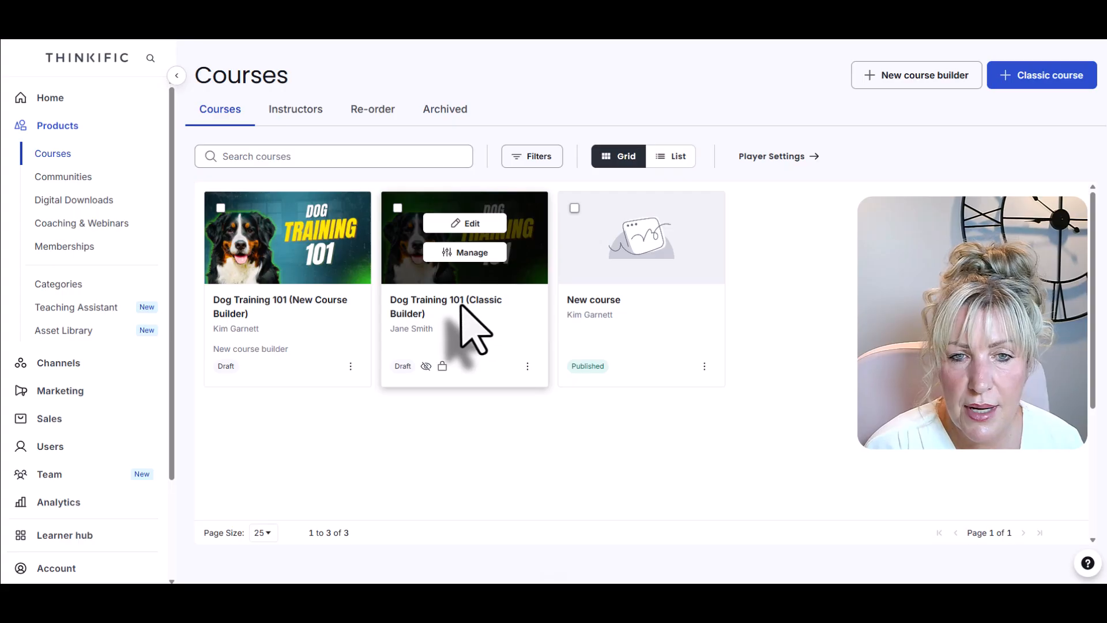
click(461, 222)
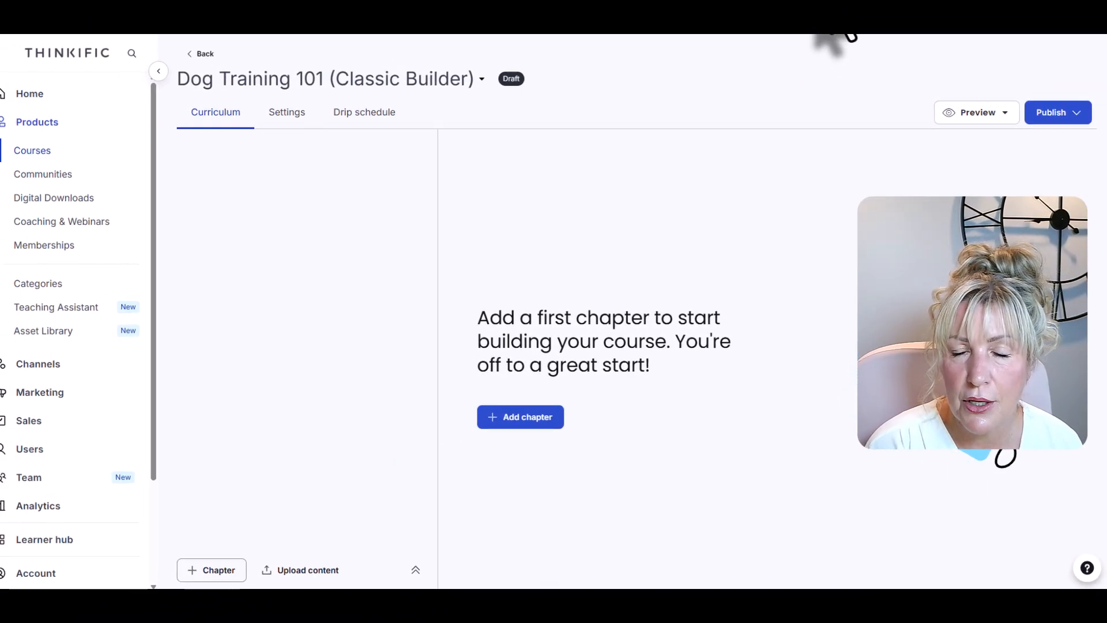
Add and save the course's first chapter, titled Welcome, using the chapter name copied from B2 of the curriculum sheet.
click(830, 23)
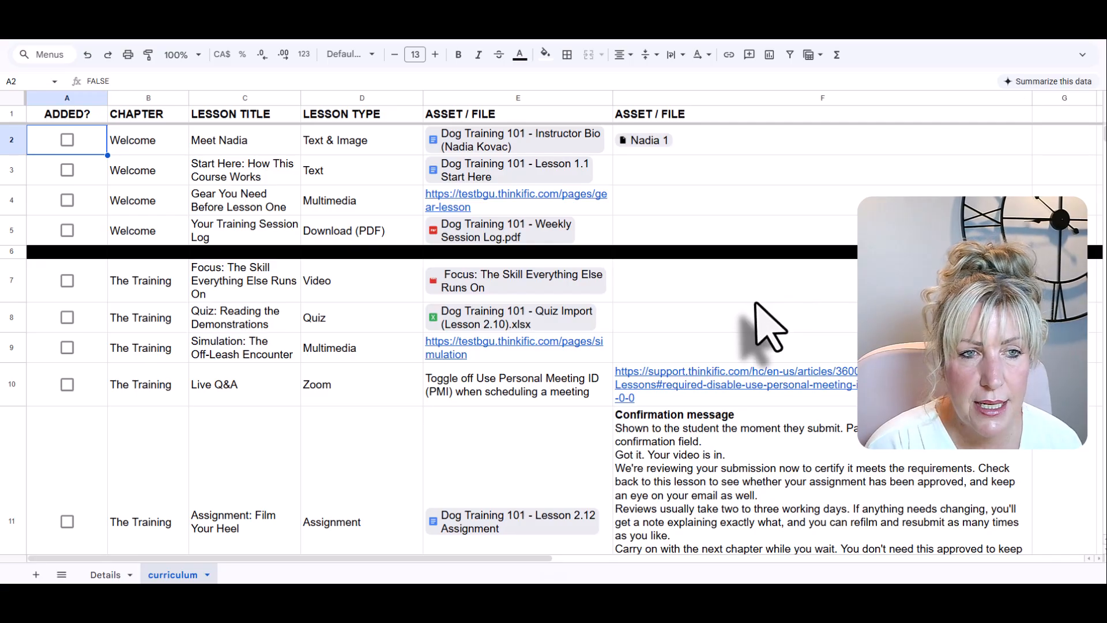
click(139, 145)
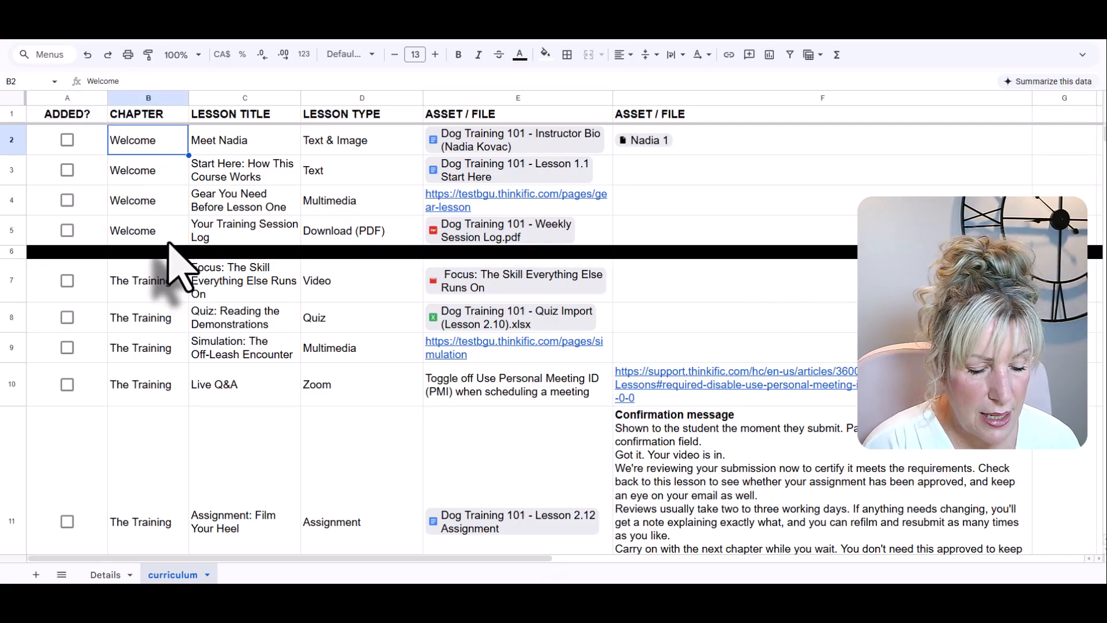
key(ctrl+c)
click(655, 37)
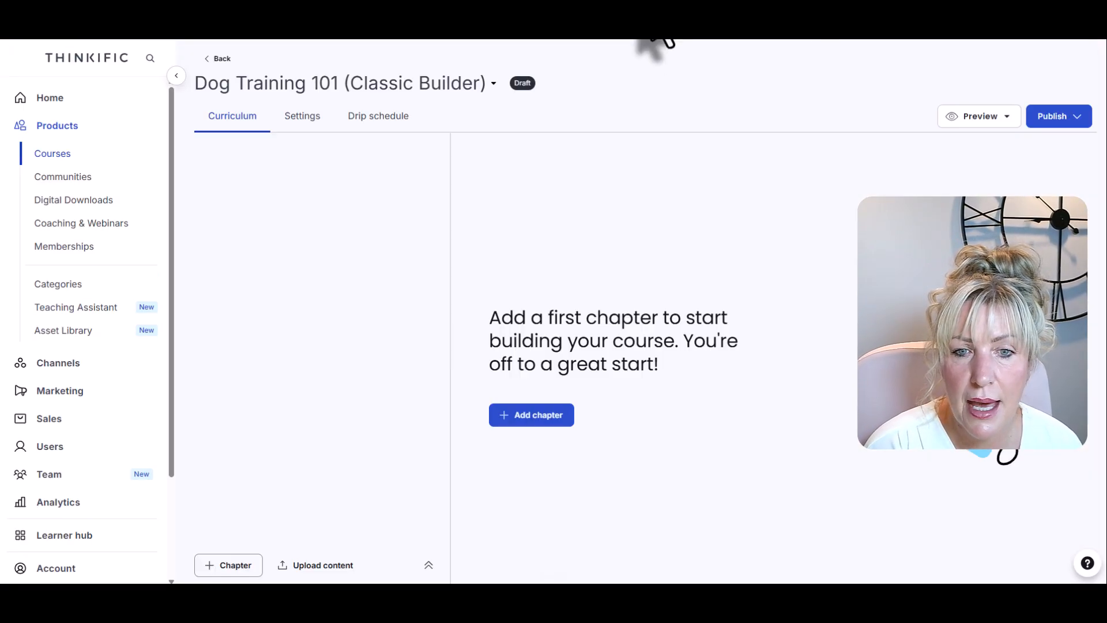
click(531, 413)
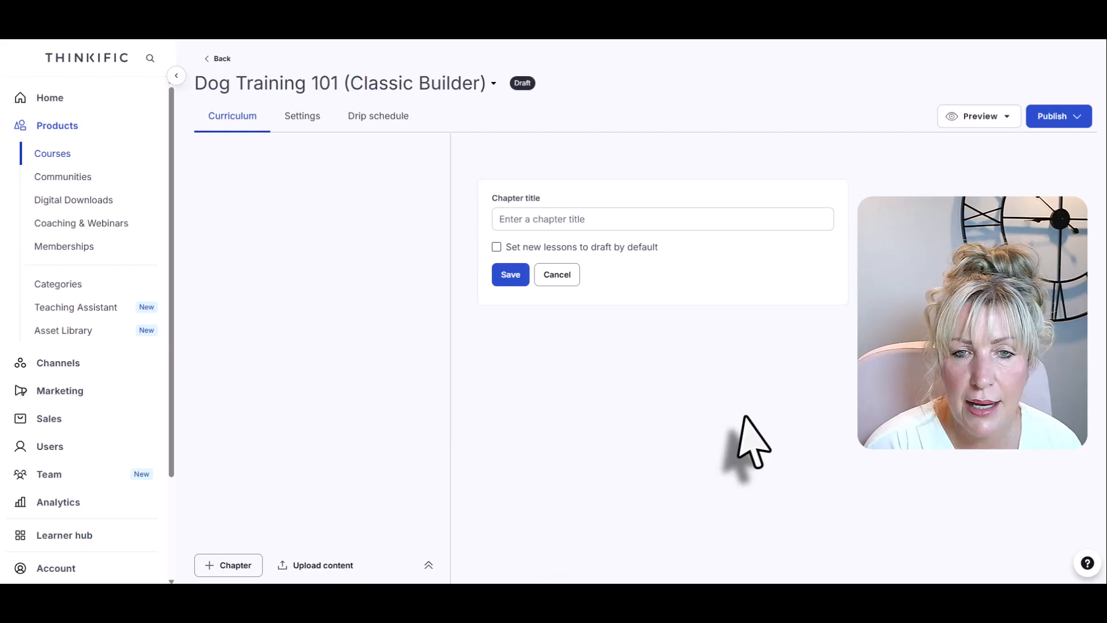
click(593, 218)
key(ctrl+v)
click(511, 275)
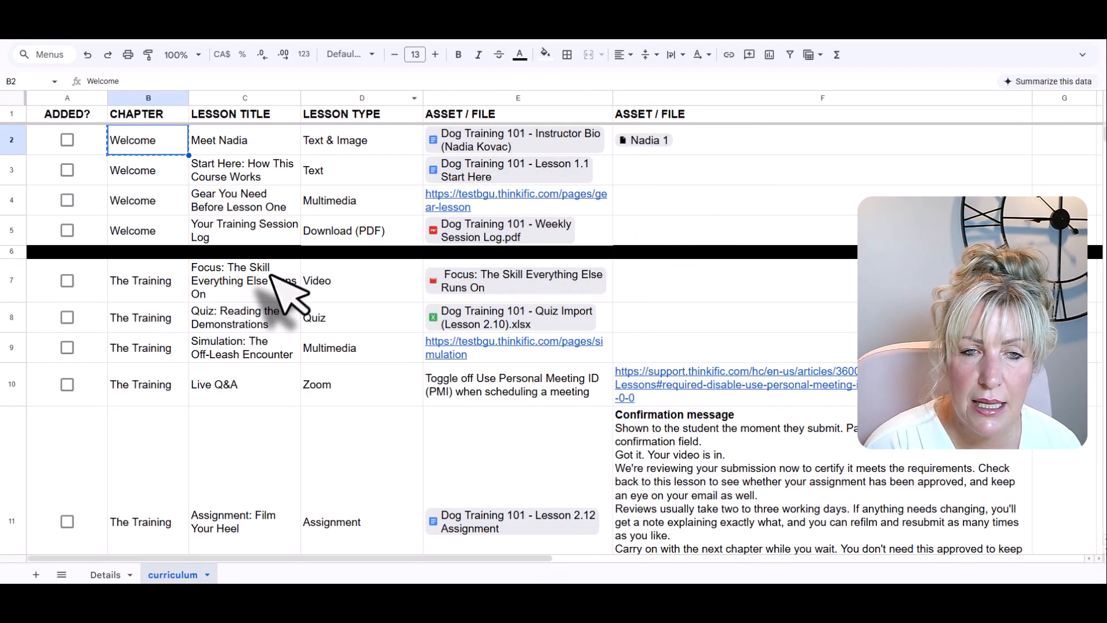
Add a Text lesson to the Welcome chapter and title it with the lesson title copied from C2 of the curriculum sheet.
click(234, 145)
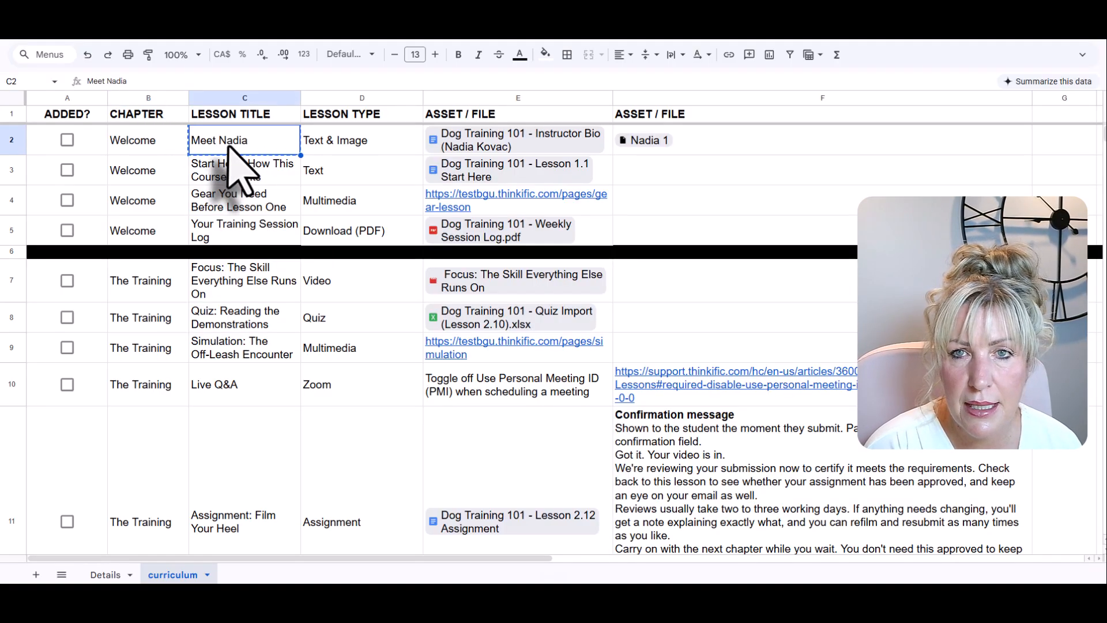
click(636, 2)
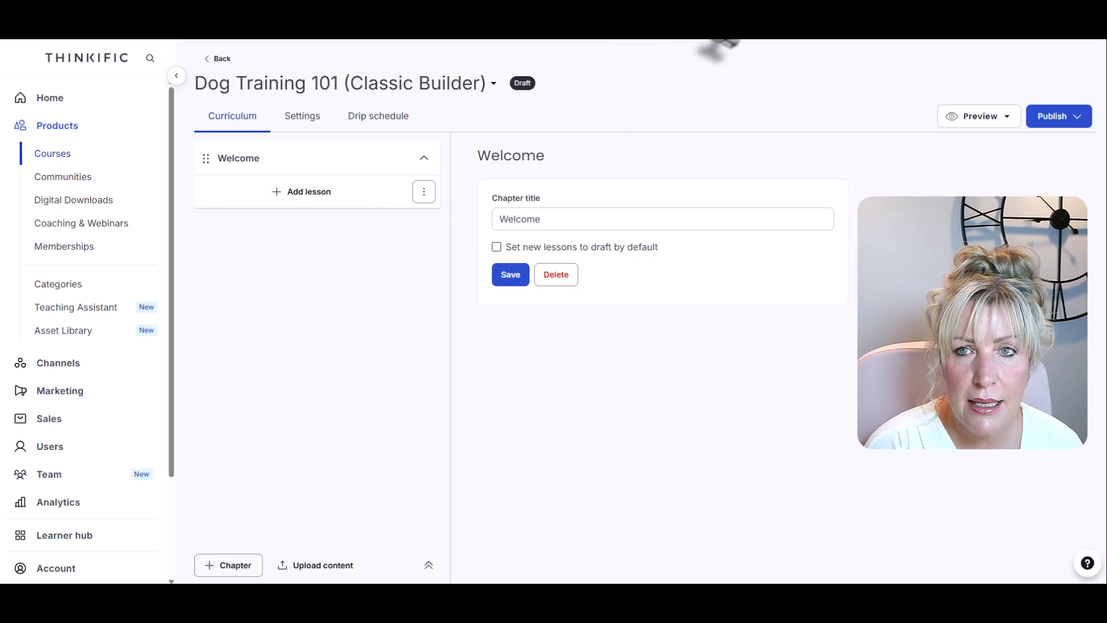
click(721, 17)
click(322, 147)
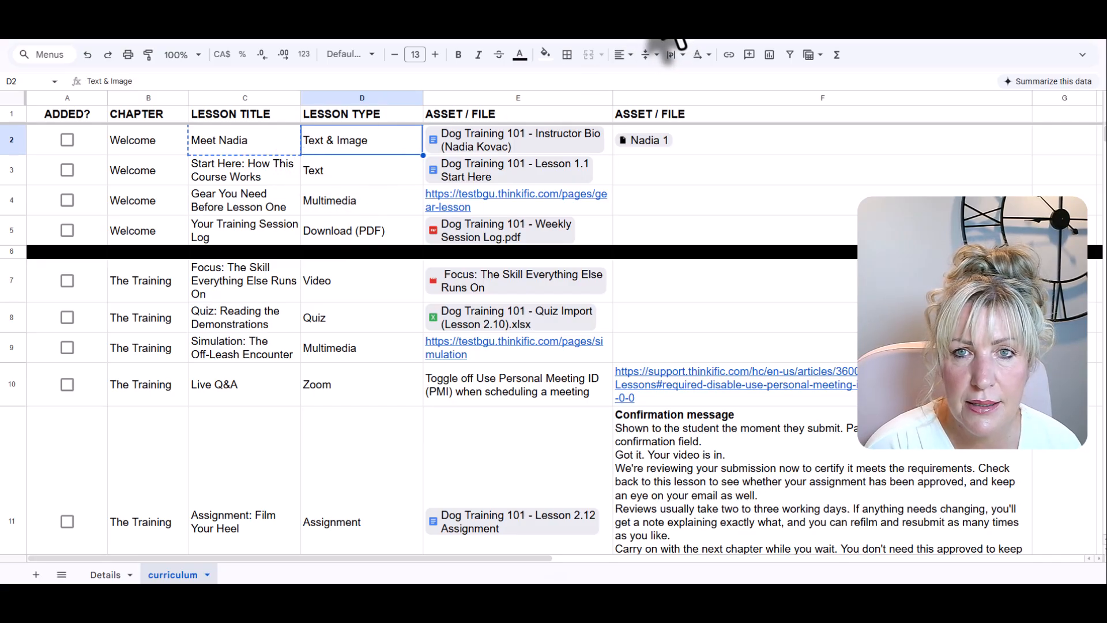
click(664, 23)
click(316, 193)
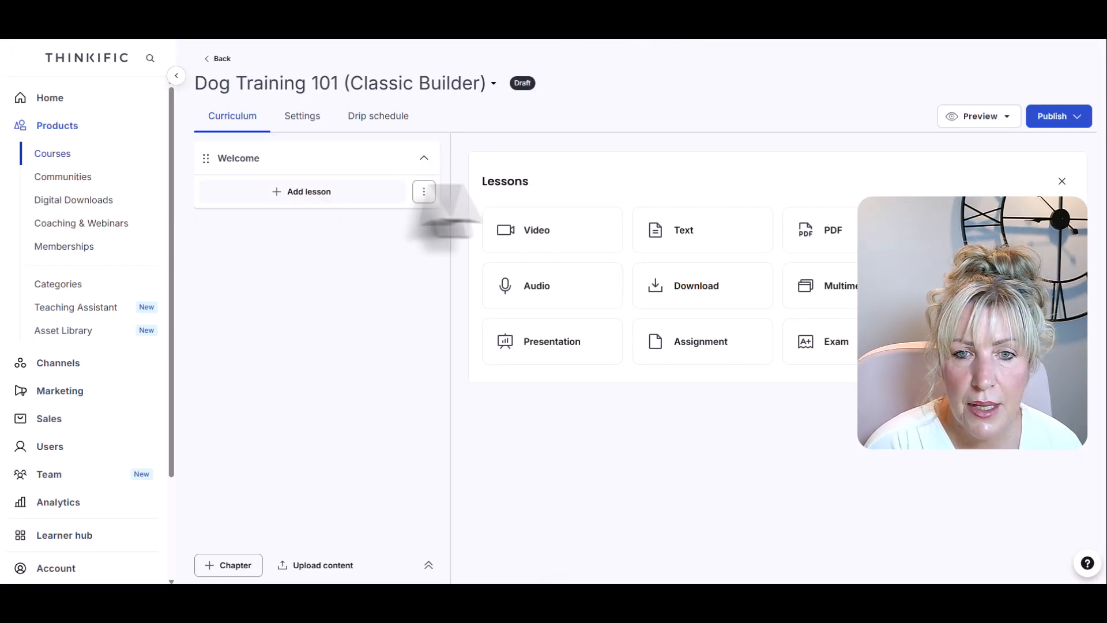
click(678, 230)
click(554, 230)
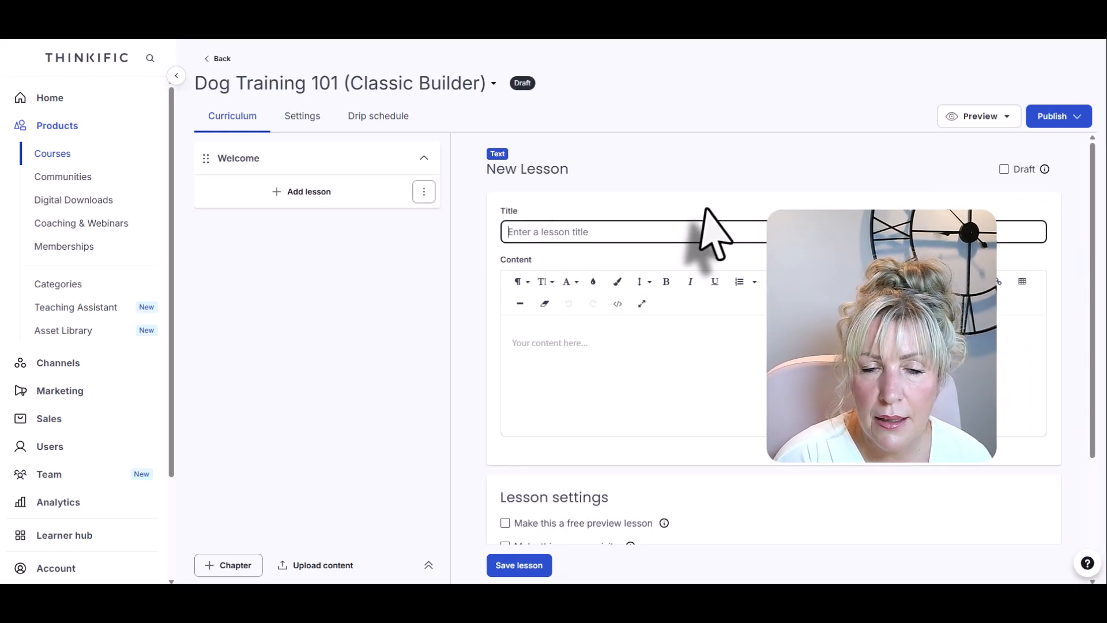
key(ctrl+v)
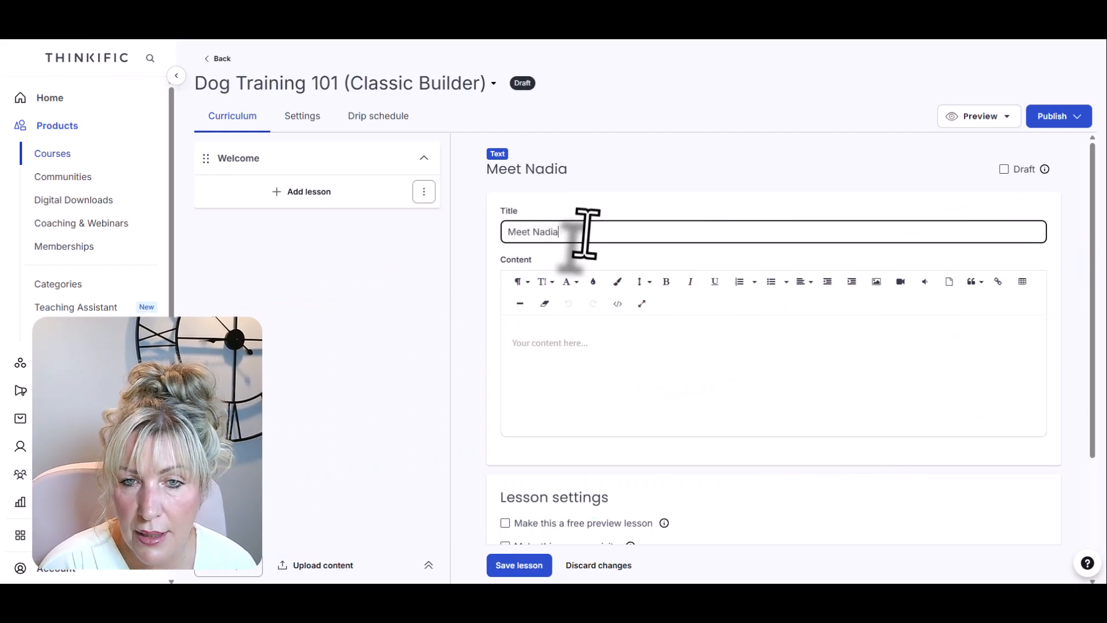
Open the Dog Training 101 - Instructor Bio document linked in the first lesson row of the curriculum sheet.
click(737, 40)
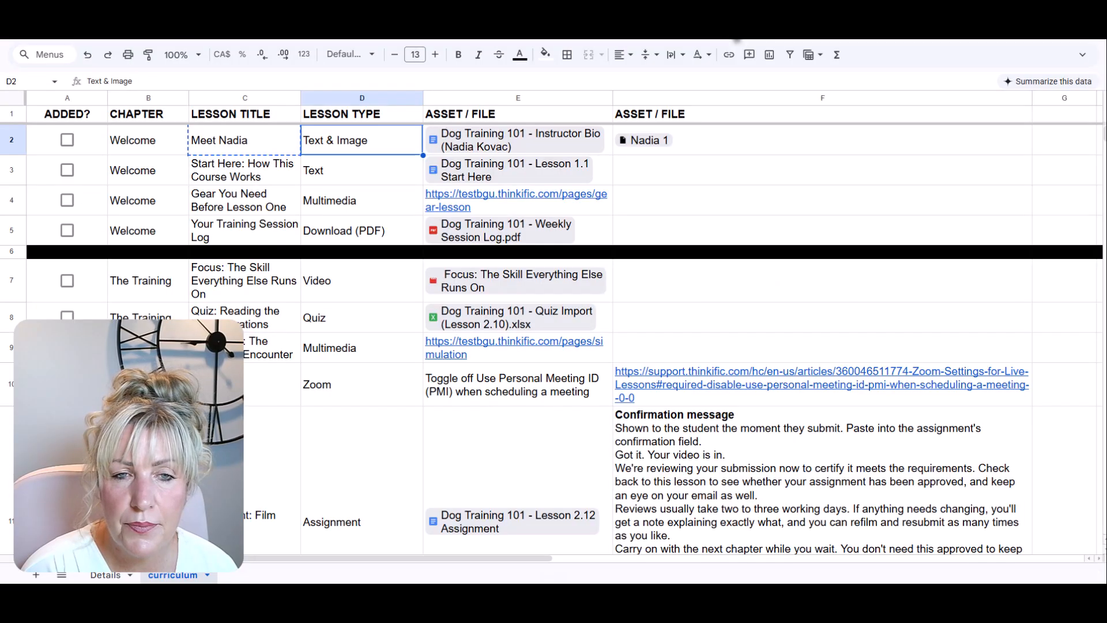
mouse_move(486, 140)
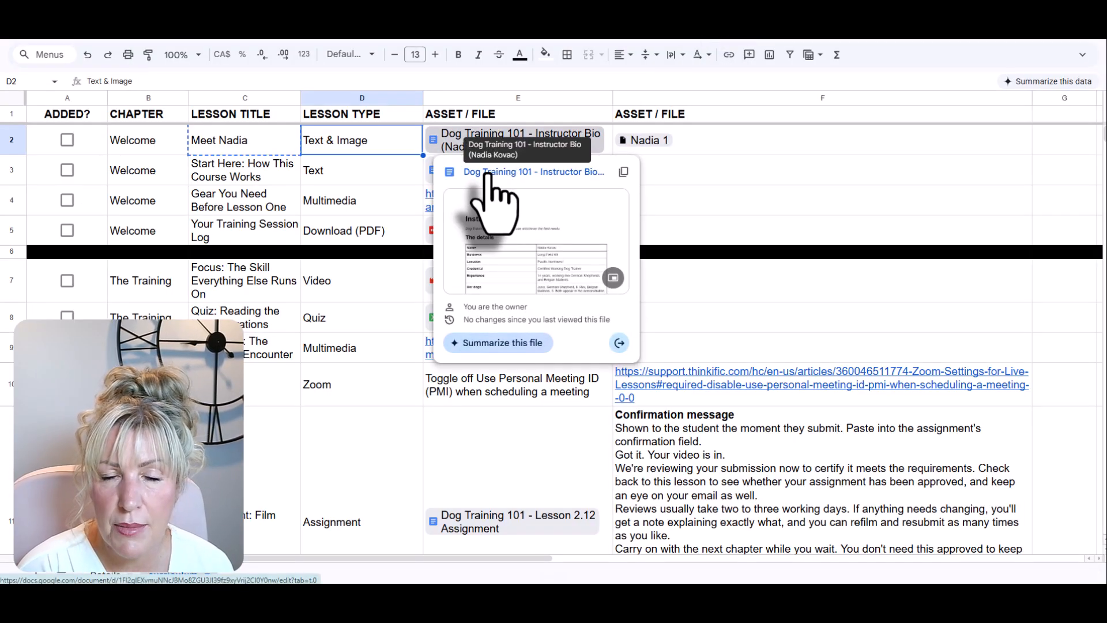
click(488, 173)
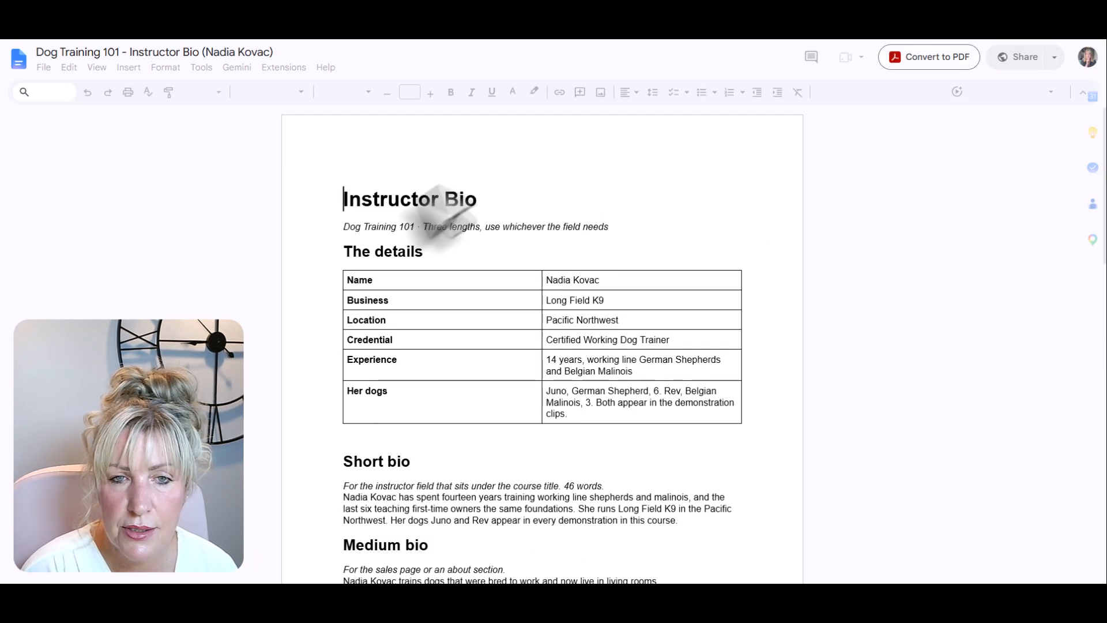
Examine the short, medium and long bios and their usage notes in the Instructor Bio document.
scroll(508, 291, down, 3)
scroll(511, 303, down, 2)
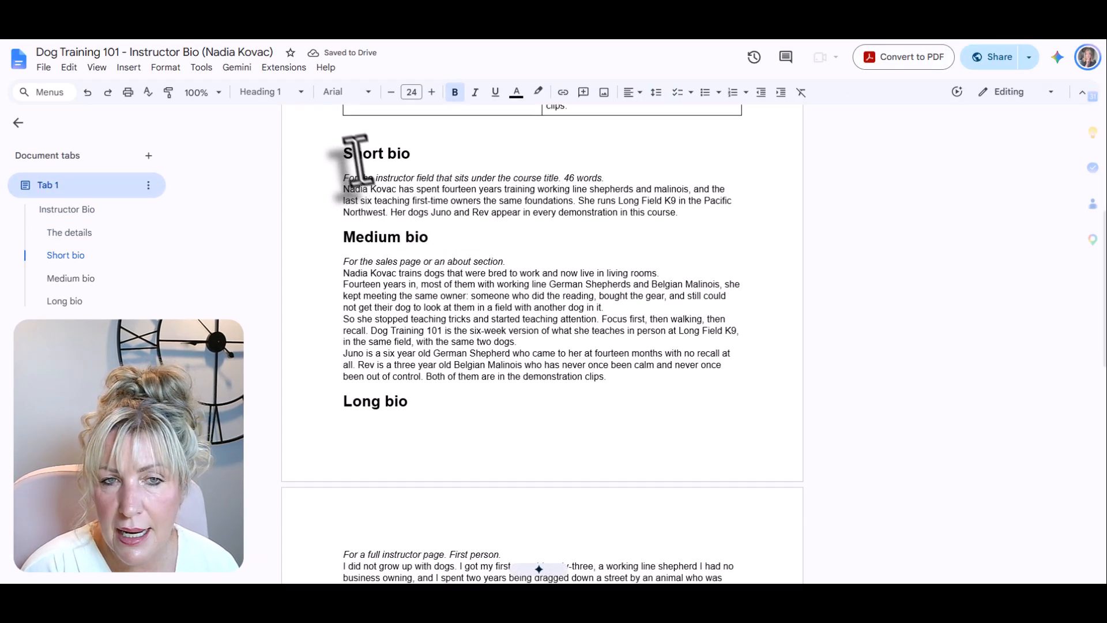
drag(354, 155, 410, 154)
drag(365, 237, 401, 237)
double_click(398, 401)
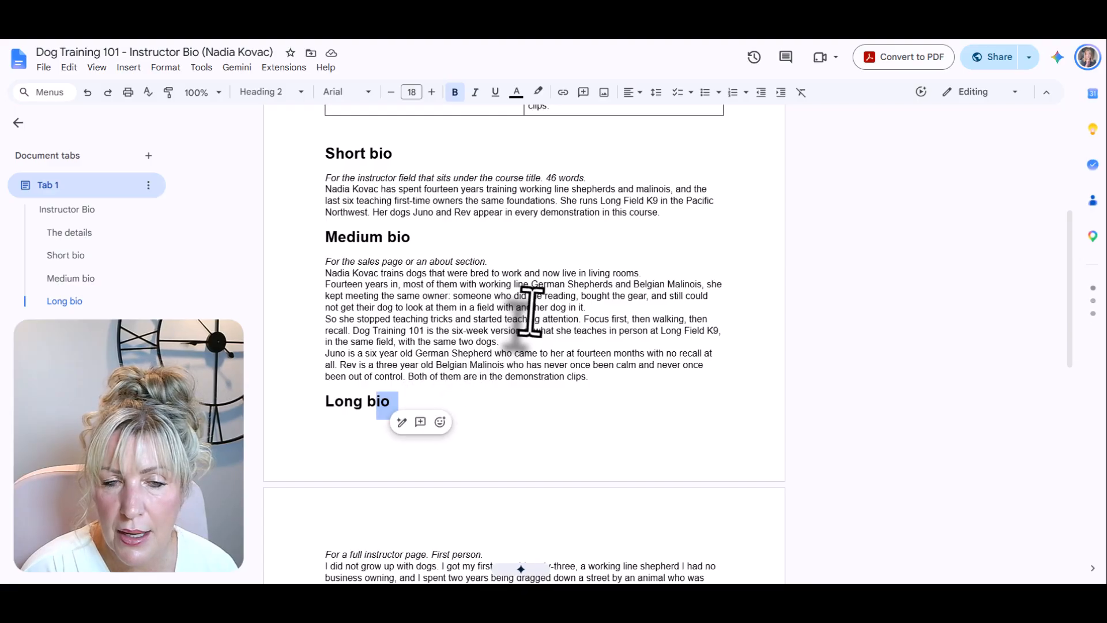
scroll(527, 309, down, 6)
scroll(531, 312, up, 5)
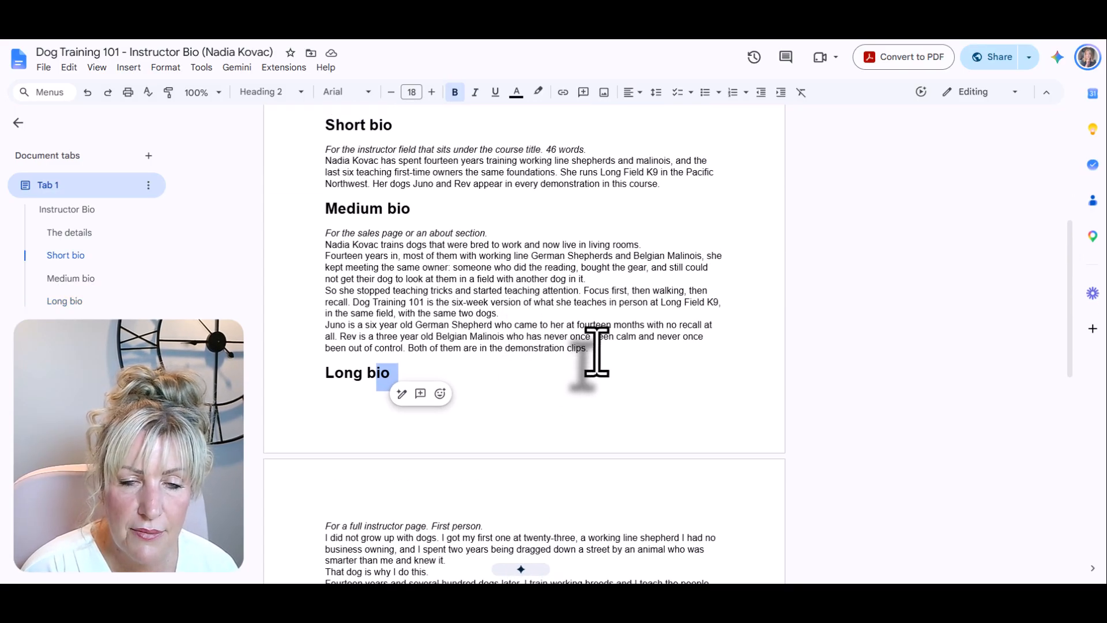
drag(358, 243, 452, 235)
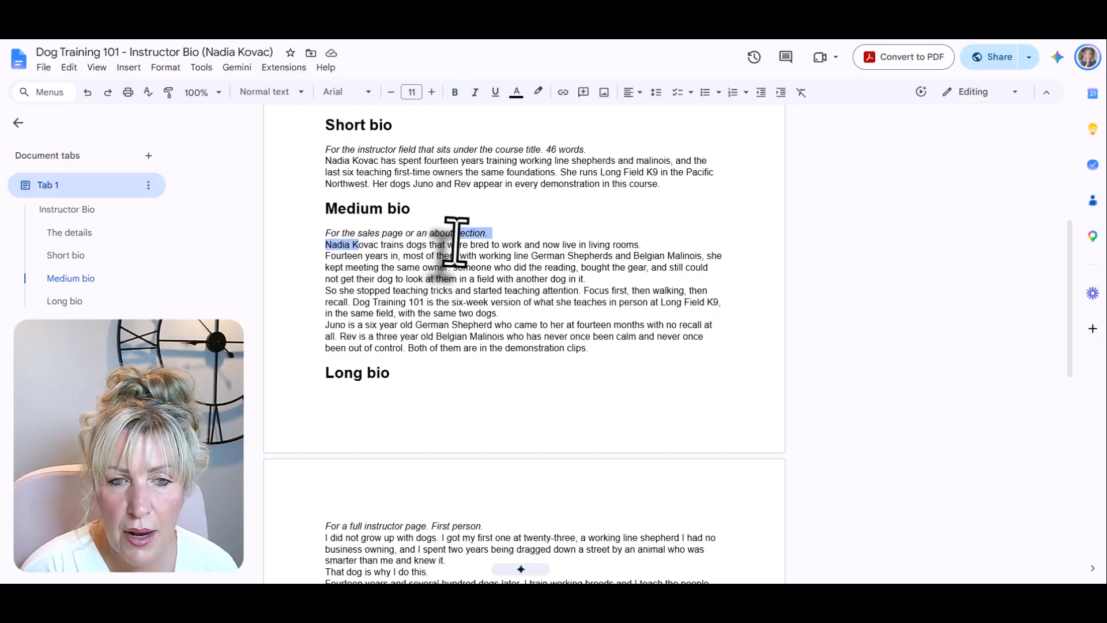
scroll(421, 254, down, 5)
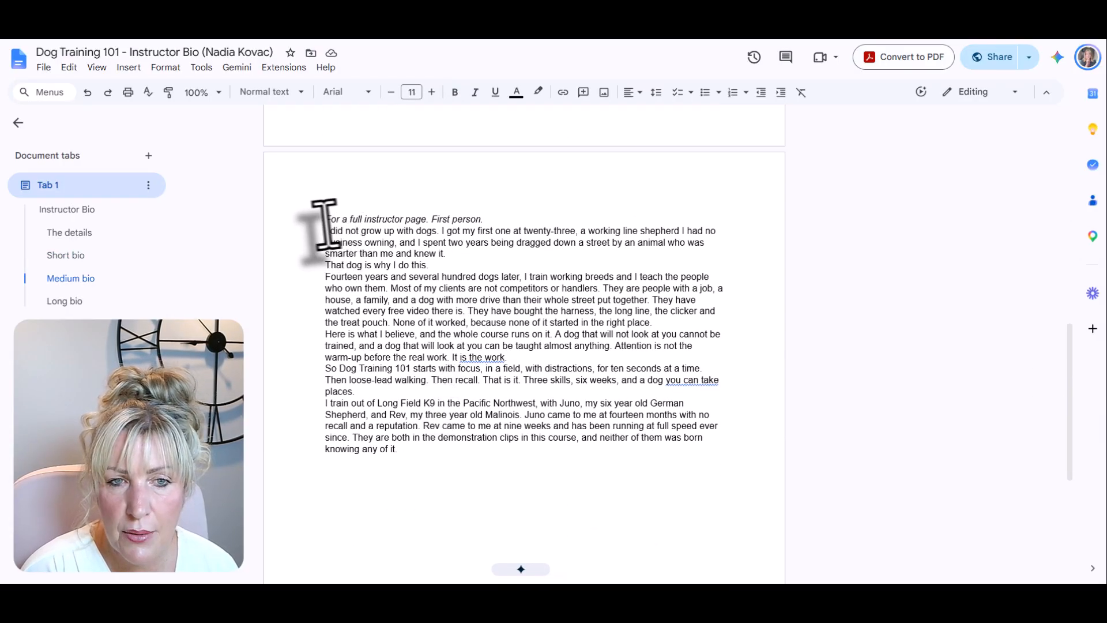
drag(324, 220, 487, 219)
click(435, 243)
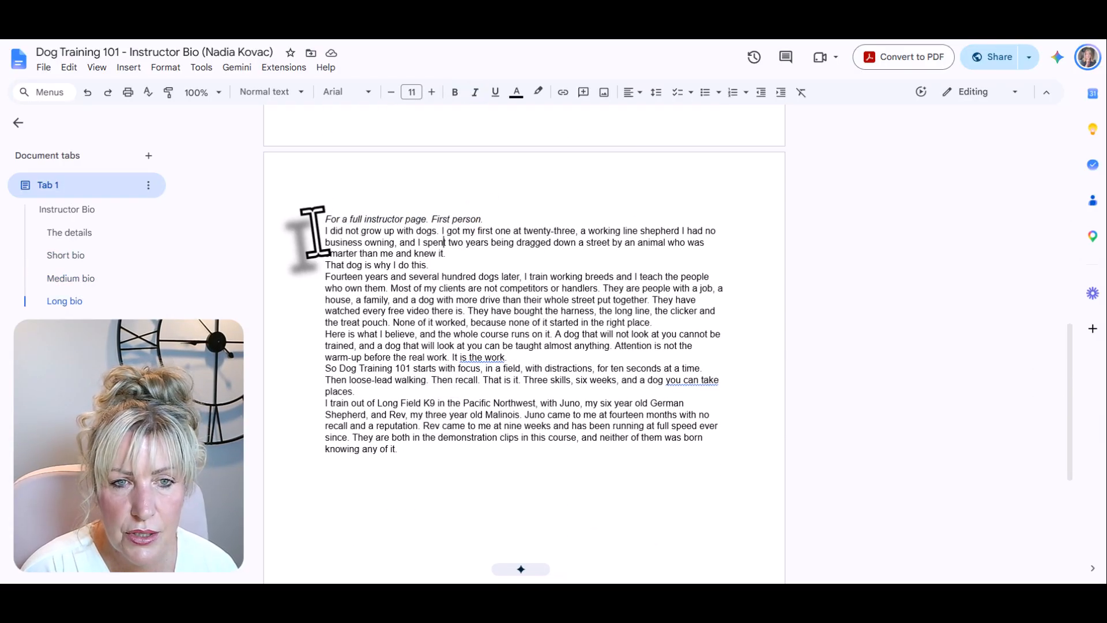
Copy the full long bio text from the Instructor Bio document and paste it as plain text into the Welcome chapter's lesson content.
drag(324, 230, 417, 462)
key(ctrl+c)
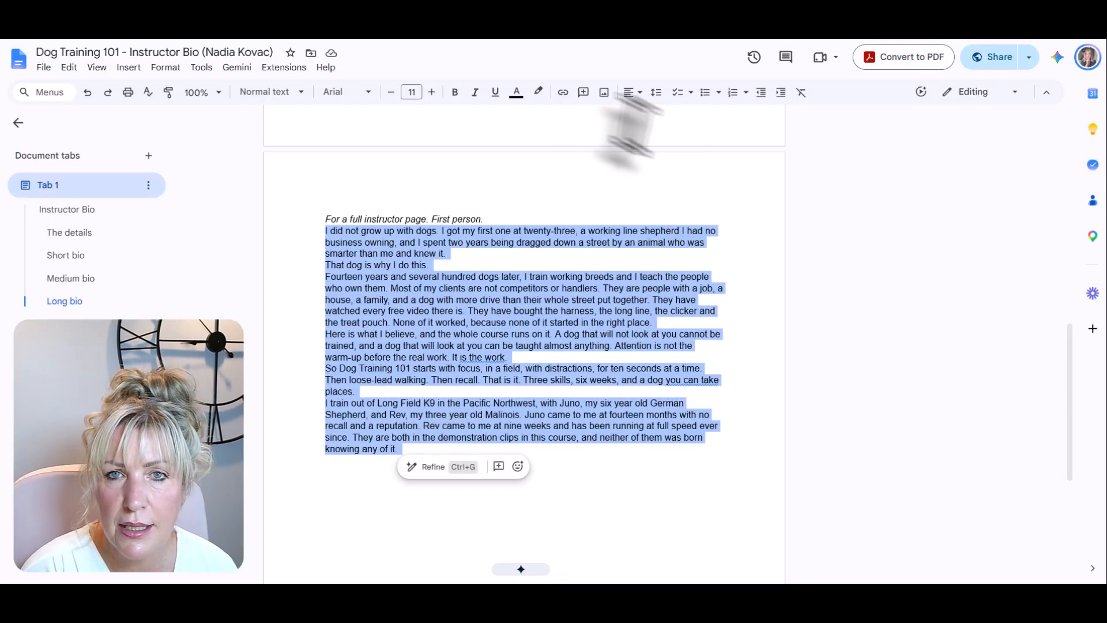
click(577, 41)
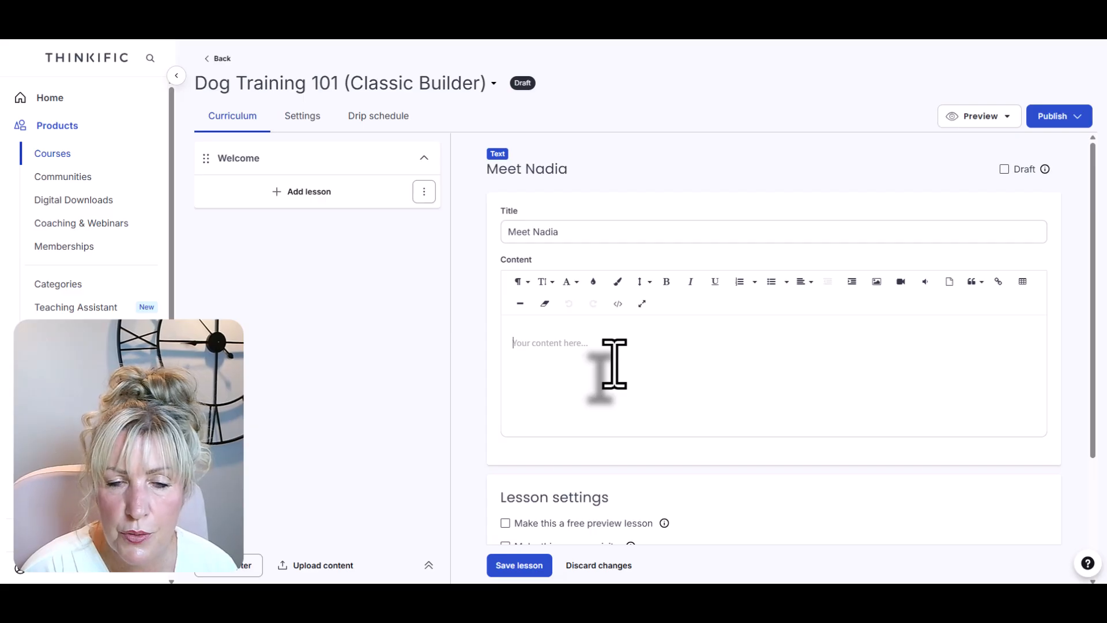
right_click(544, 335)
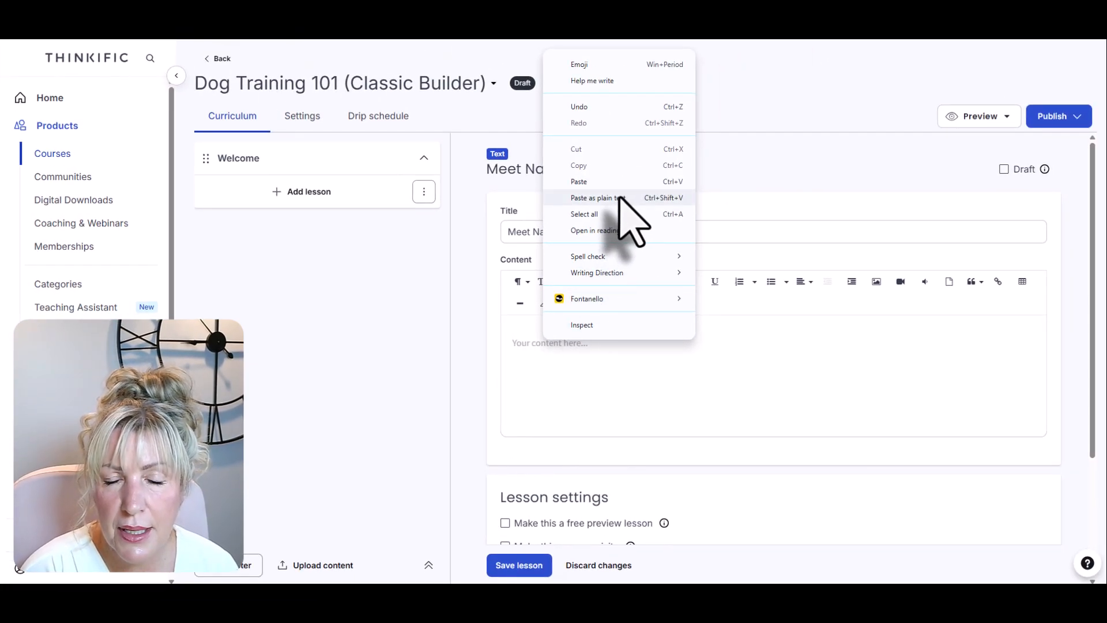
click(601, 197)
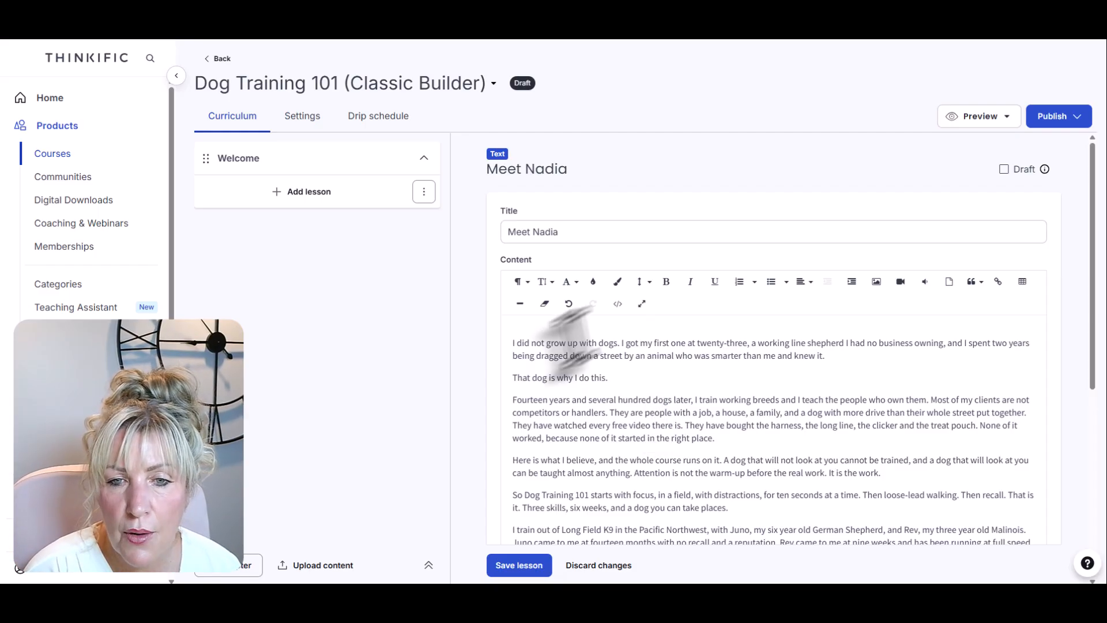
scroll(598, 389, down, 3)
scroll(600, 389, down, 1)
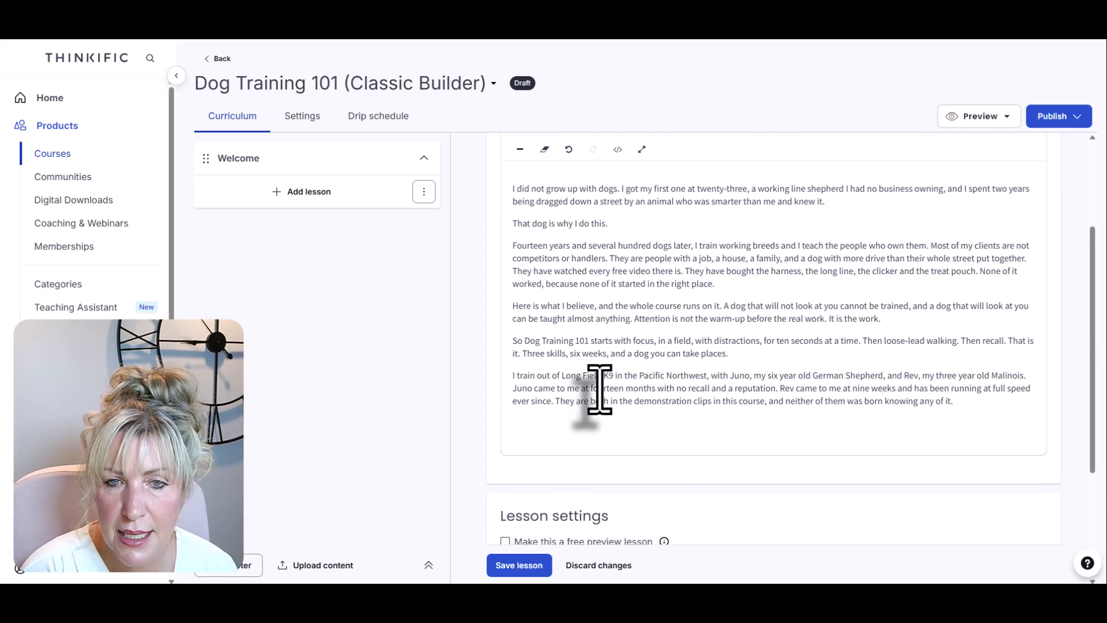
scroll(600, 390, up, 3)
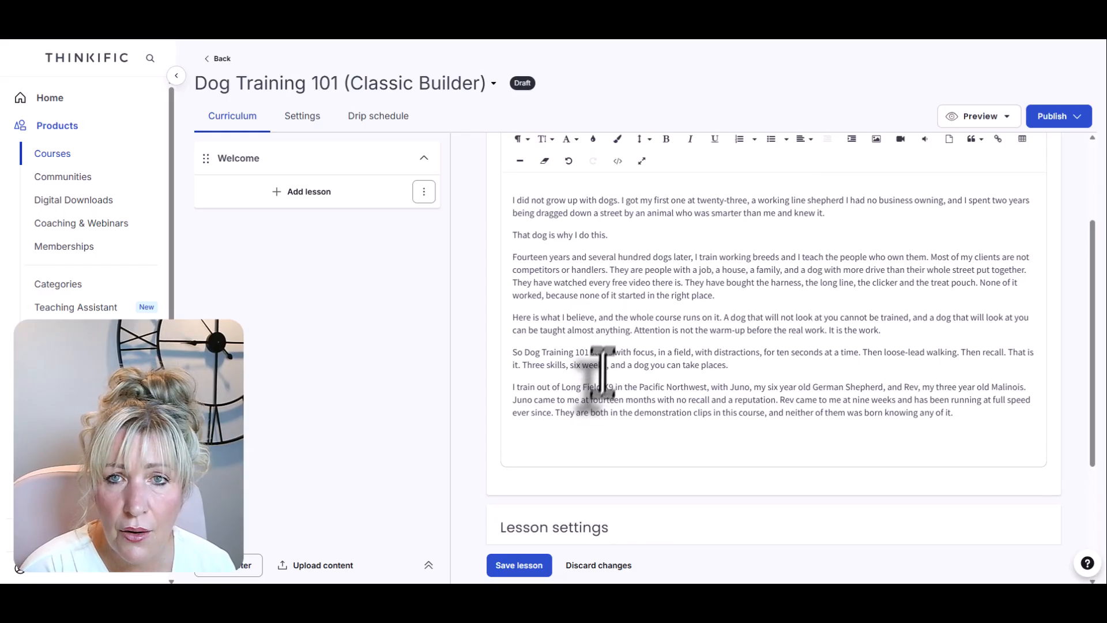
Check the instructor photo linked in F2 of the curriculum sheet.
click(647, 24)
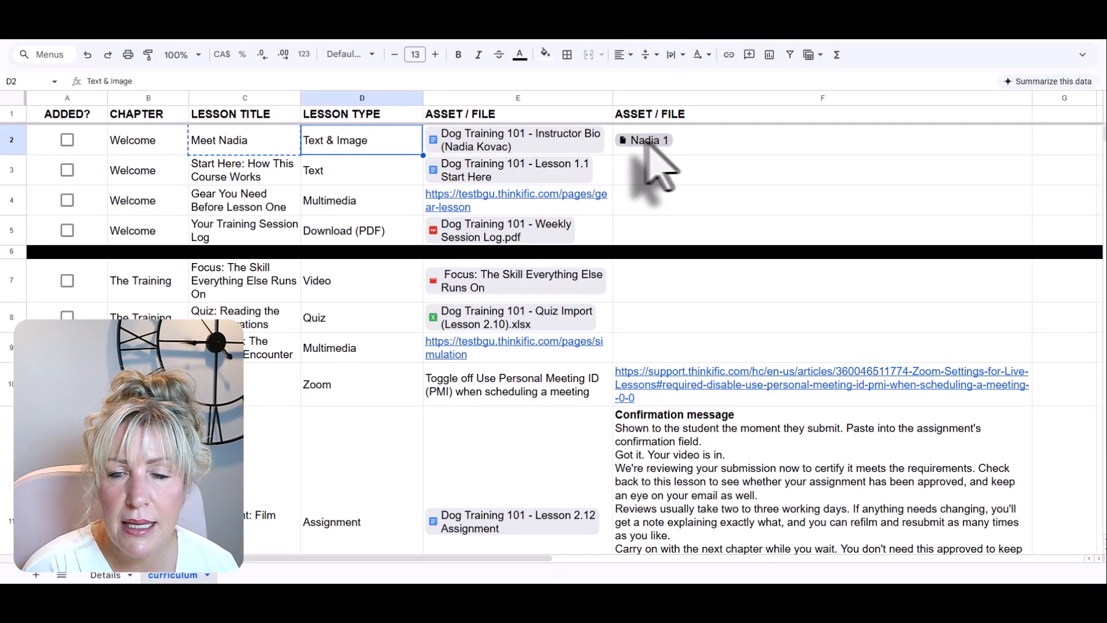
mouse_move(650, 141)
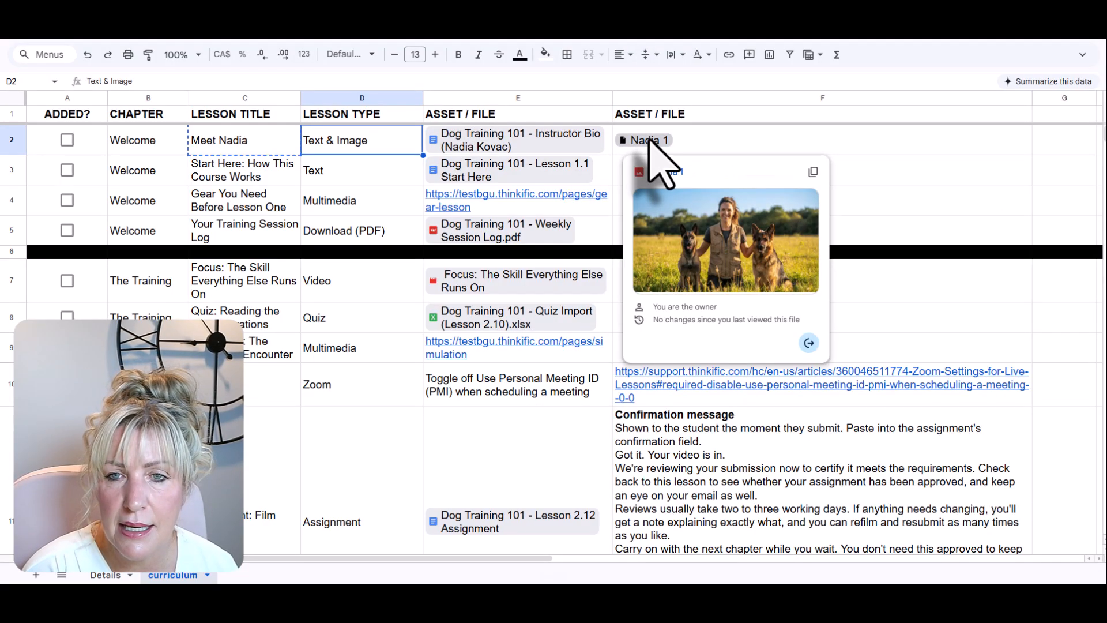
click(657, 178)
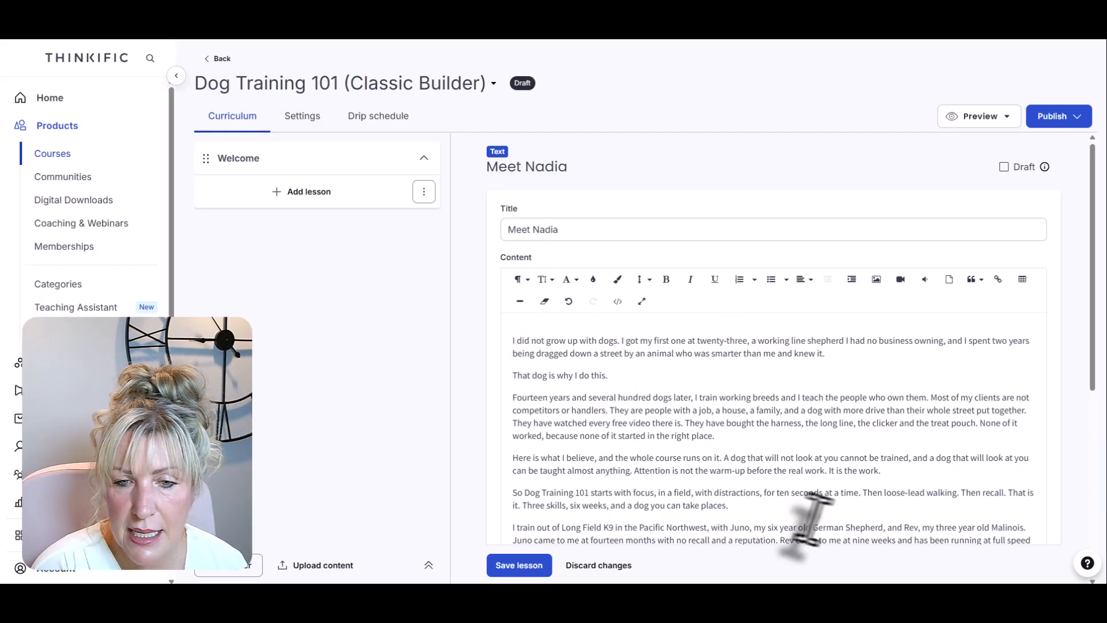
Upload the instructor photo to the asset library and insert it on a new line below "That dog is why I do this.".
click(624, 378)
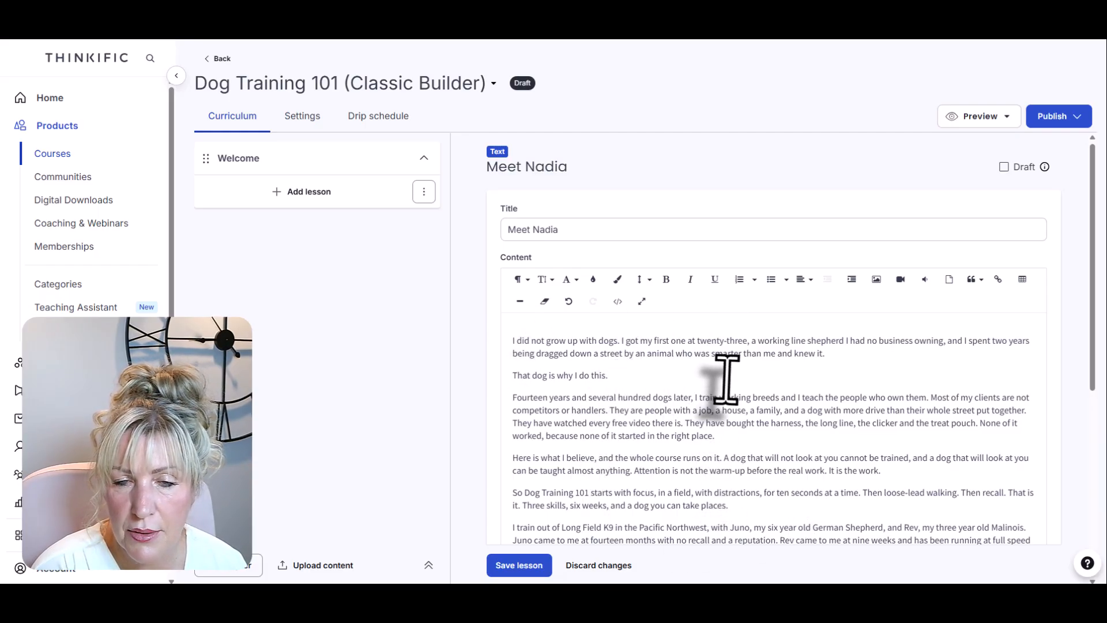
key(Return)
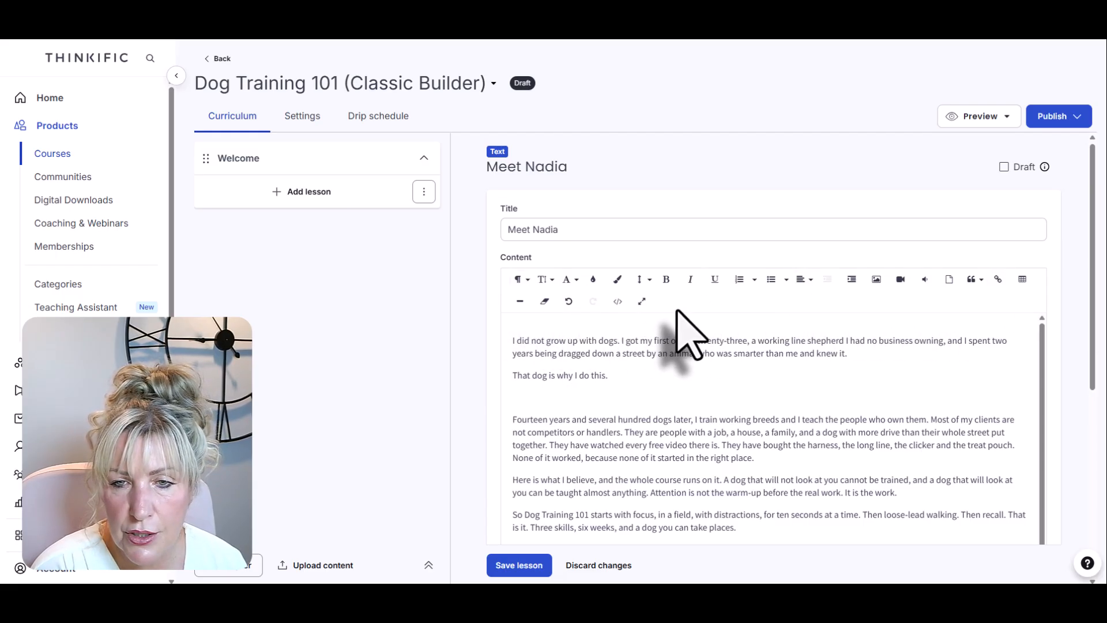
click(876, 281)
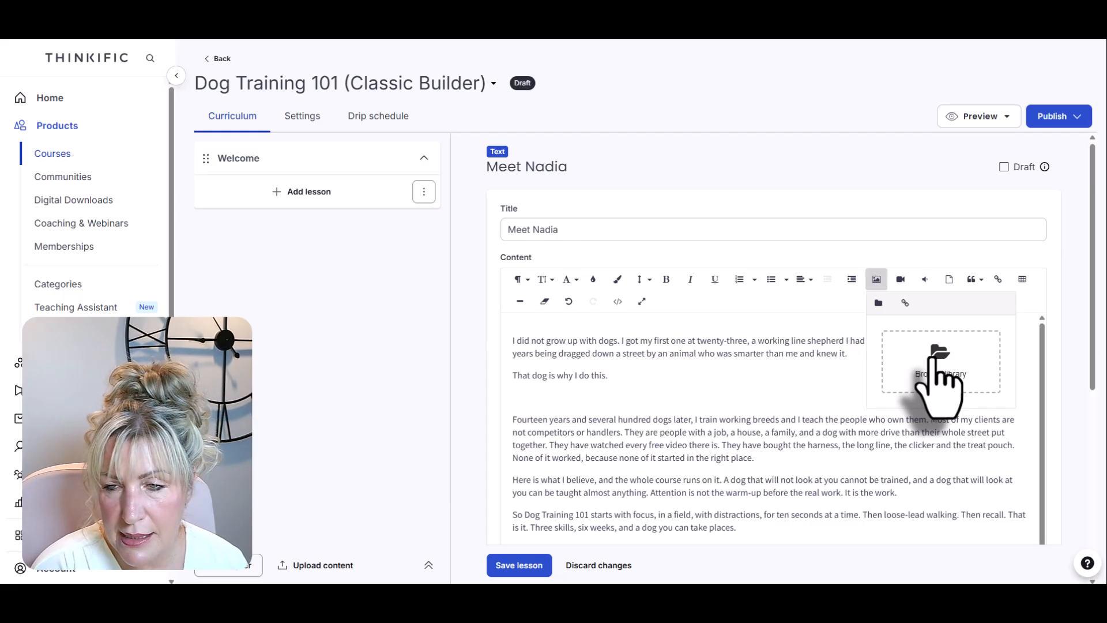
click(933, 357)
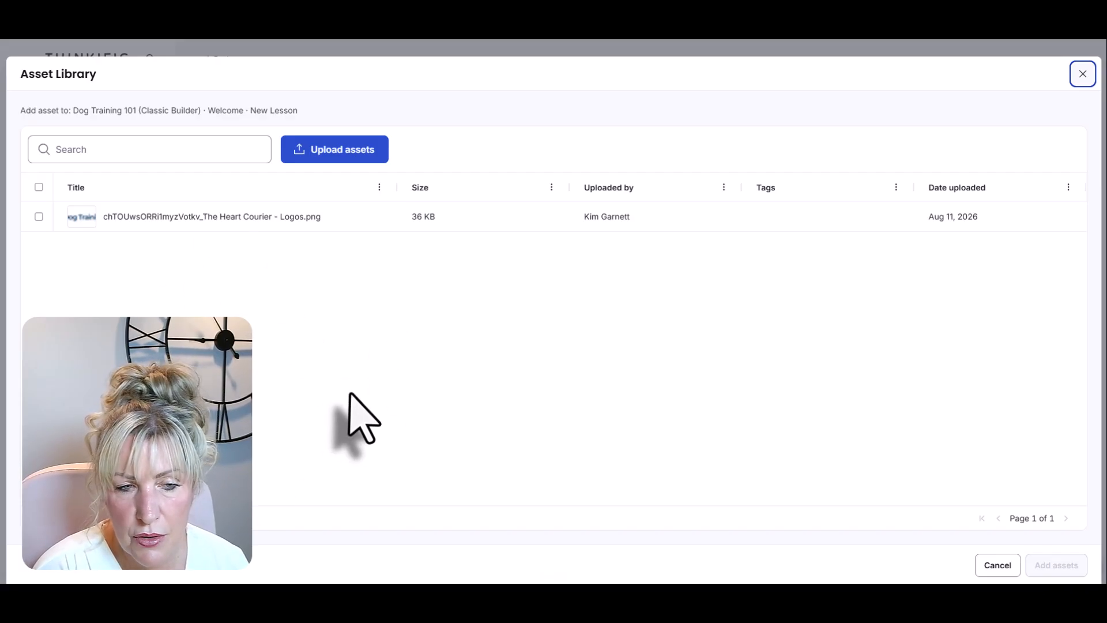
click(315, 151)
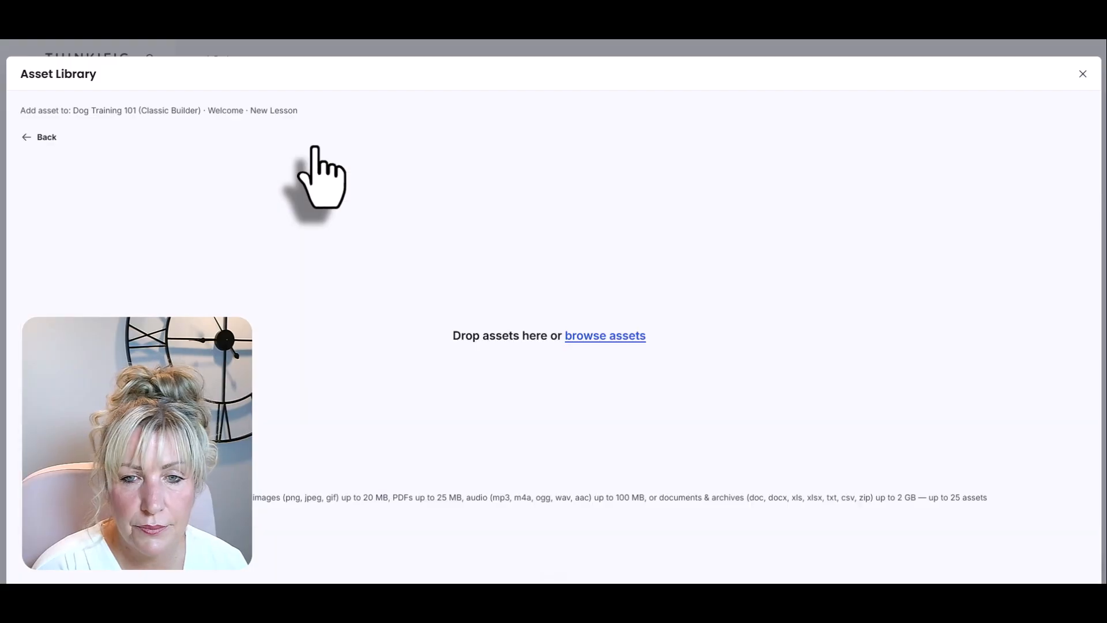
click(608, 339)
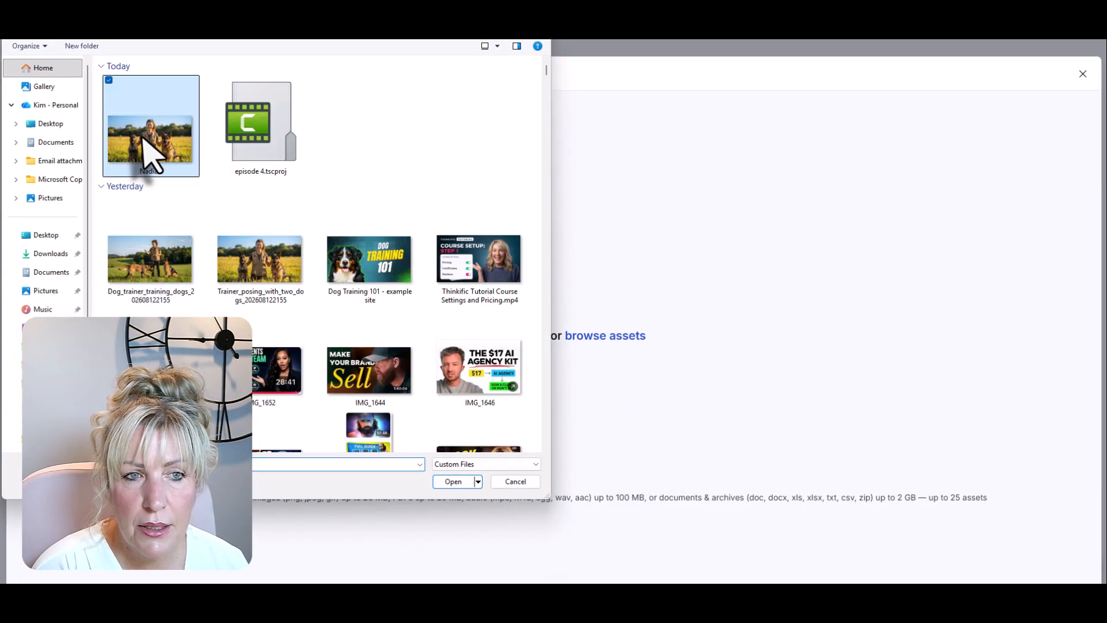
double_click(144, 151)
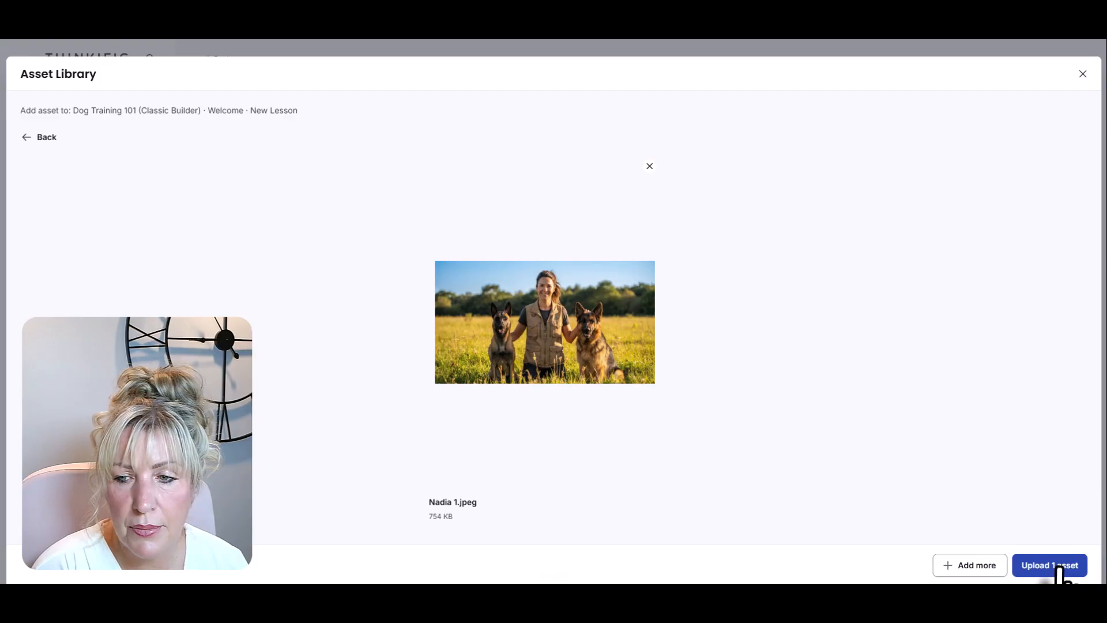
click(1059, 567)
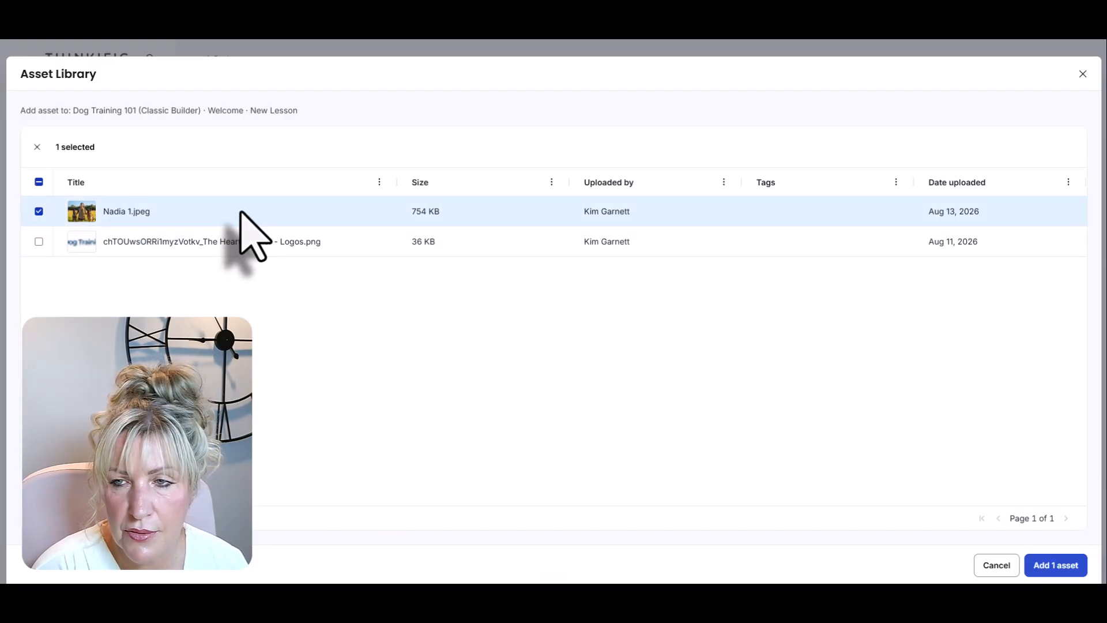
click(1053, 568)
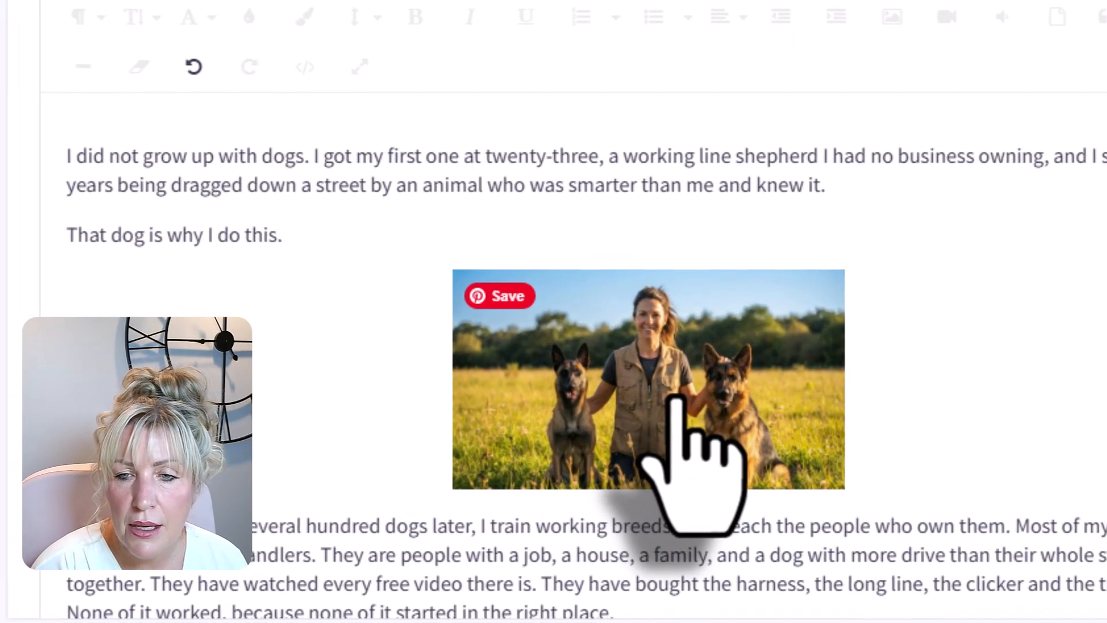
Set the inserted photo's width to 800px, leaving its height on auto.
click(663, 381)
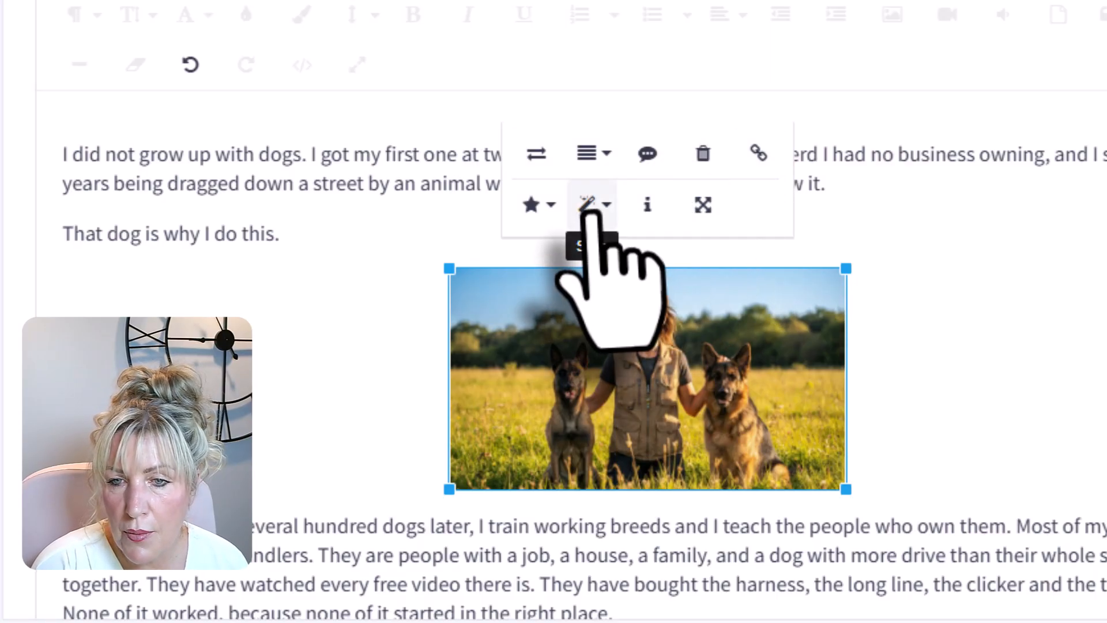
click(705, 205)
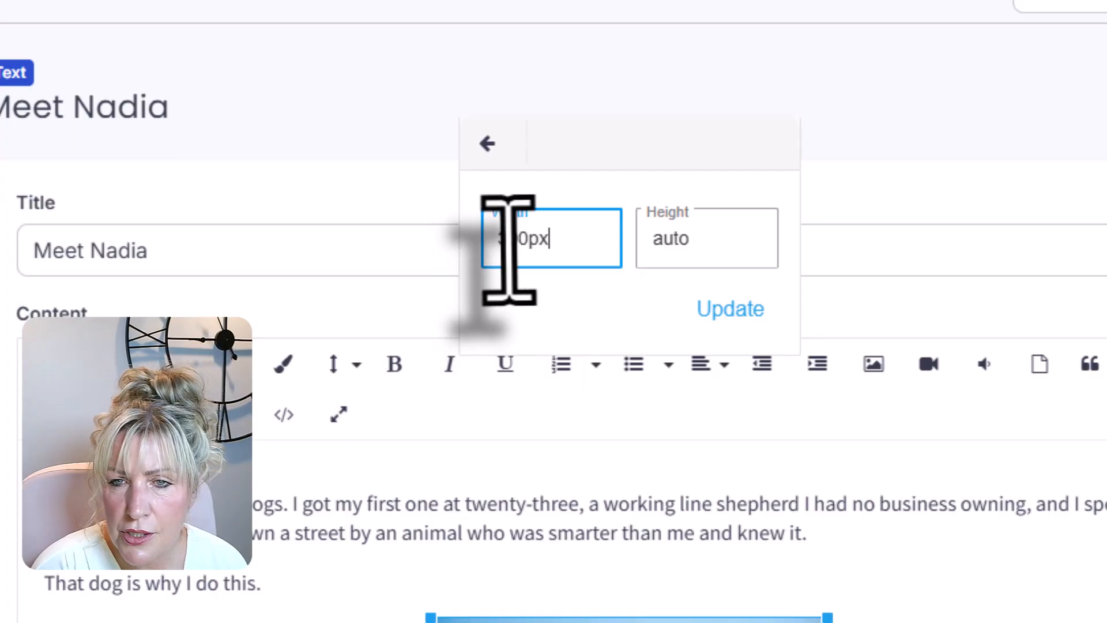
drag(509, 249, 496, 248)
text(8)
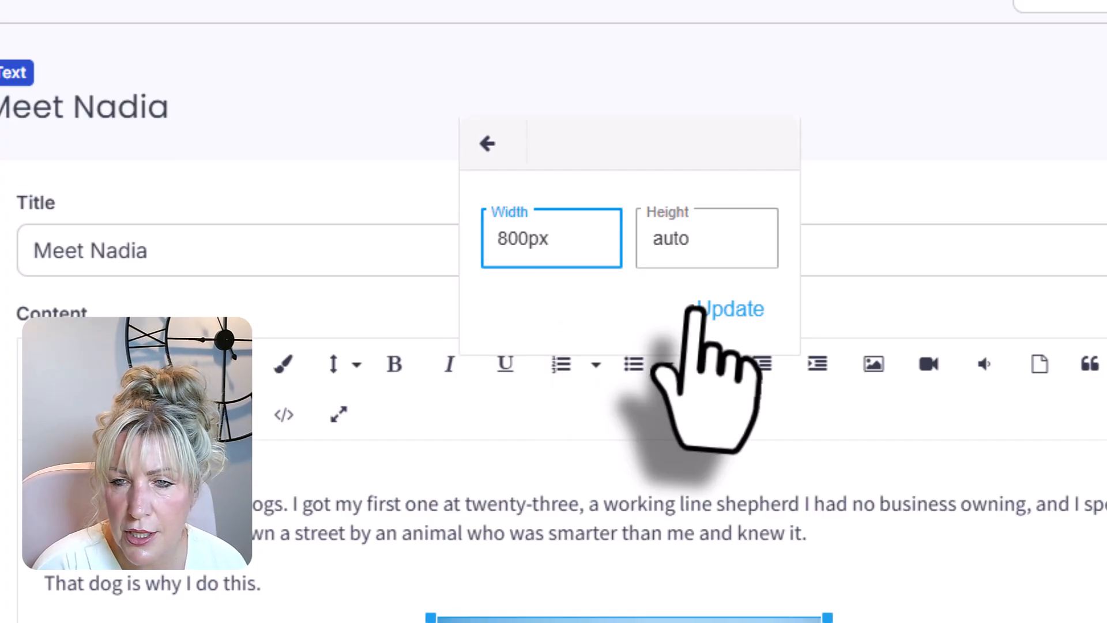
click(719, 306)
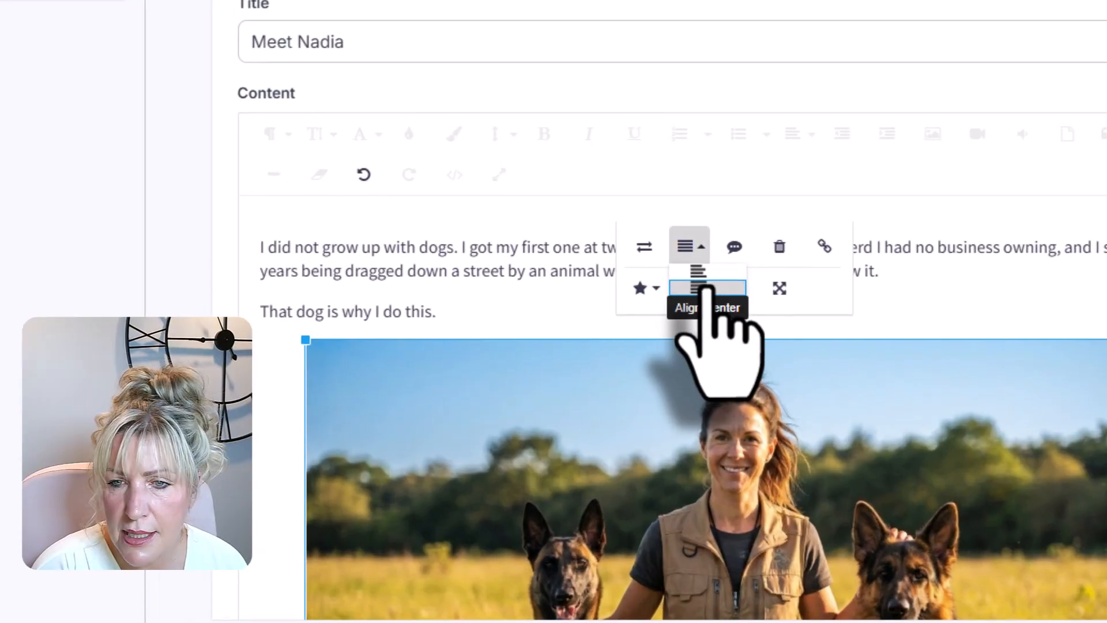
click(963, 322)
scroll(692, 284, down, 3)
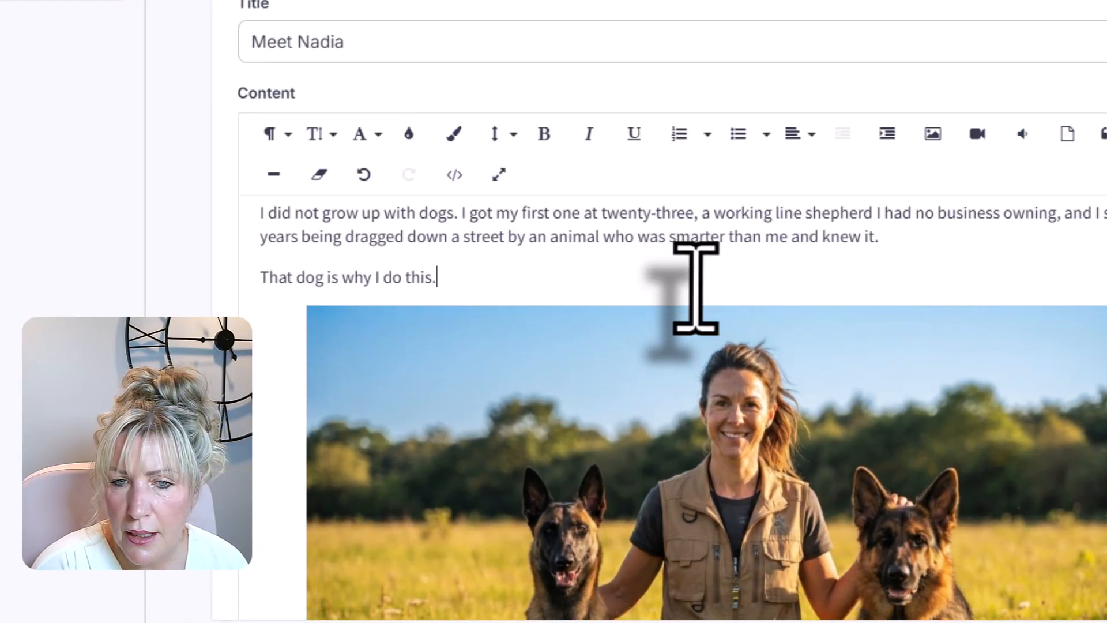
scroll(696, 289, up, 3)
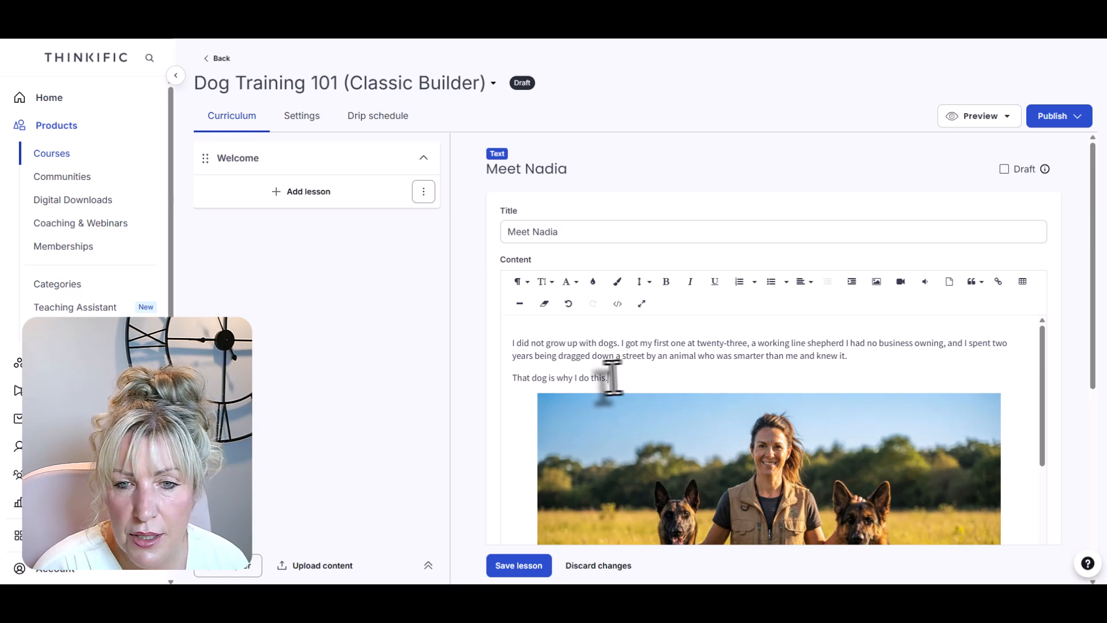
Set the font size of all the lesson content to 16.
drag(606, 375, 510, 344)
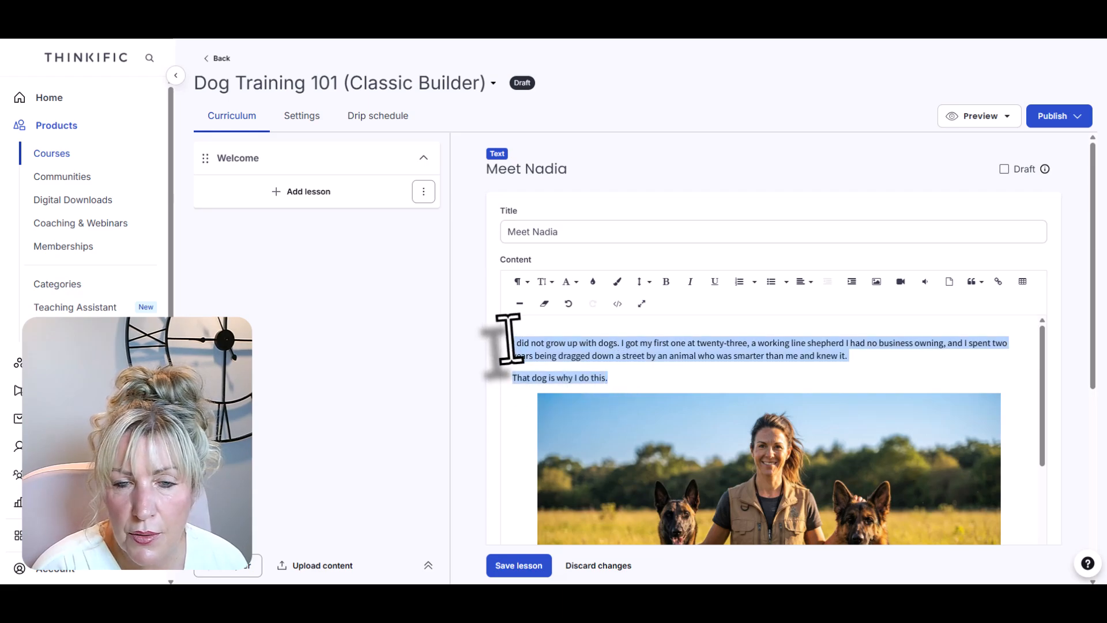
click(635, 360)
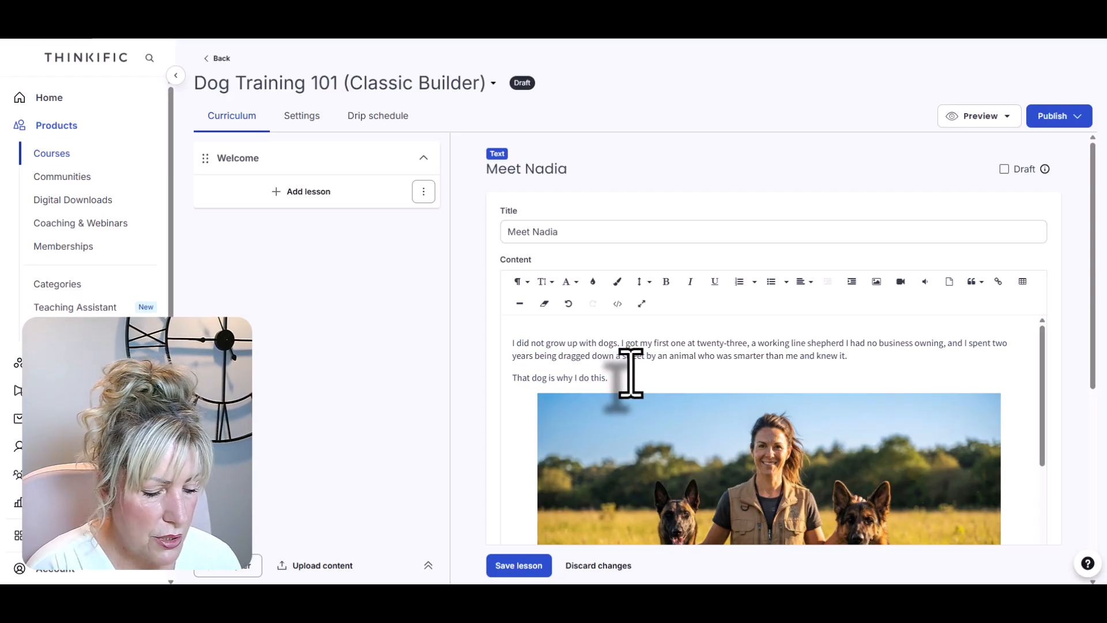
key(ctrl+a)
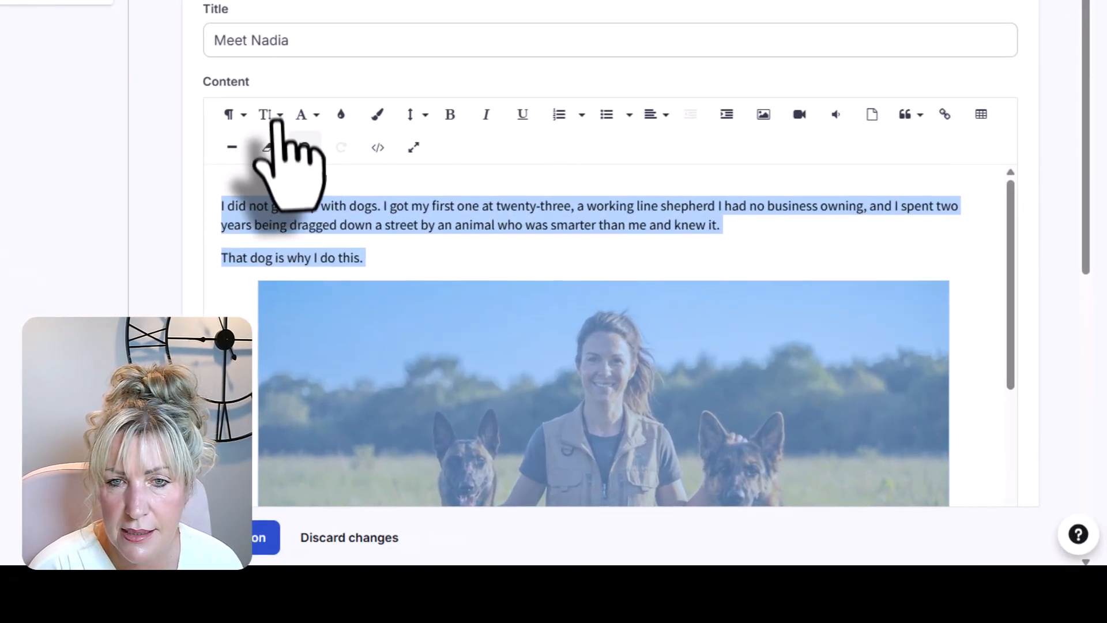
click(278, 115)
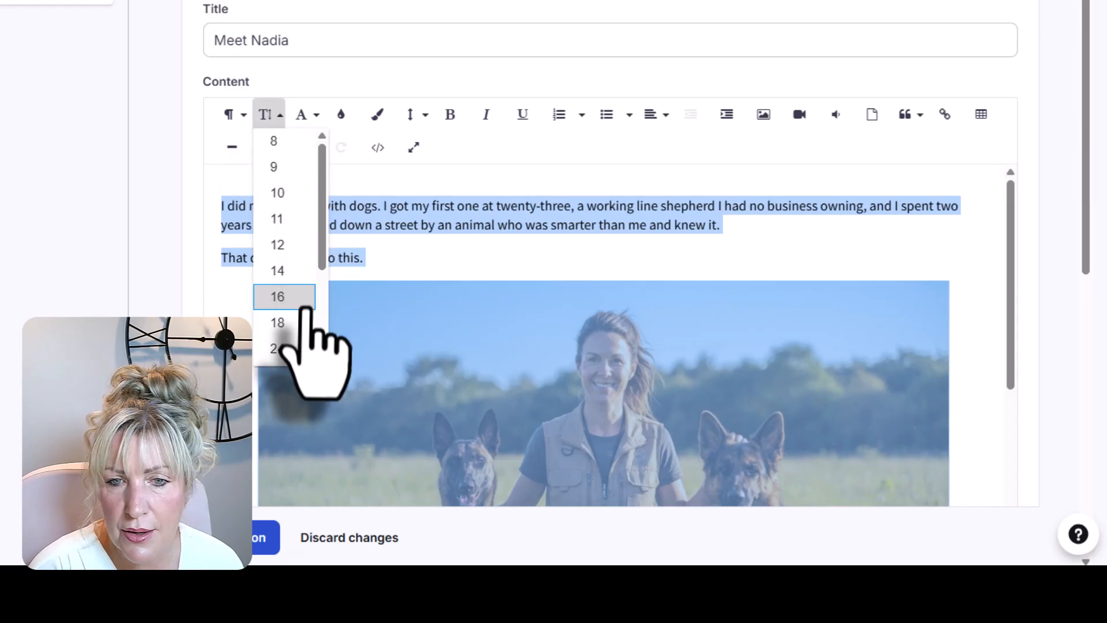
click(284, 296)
click(588, 239)
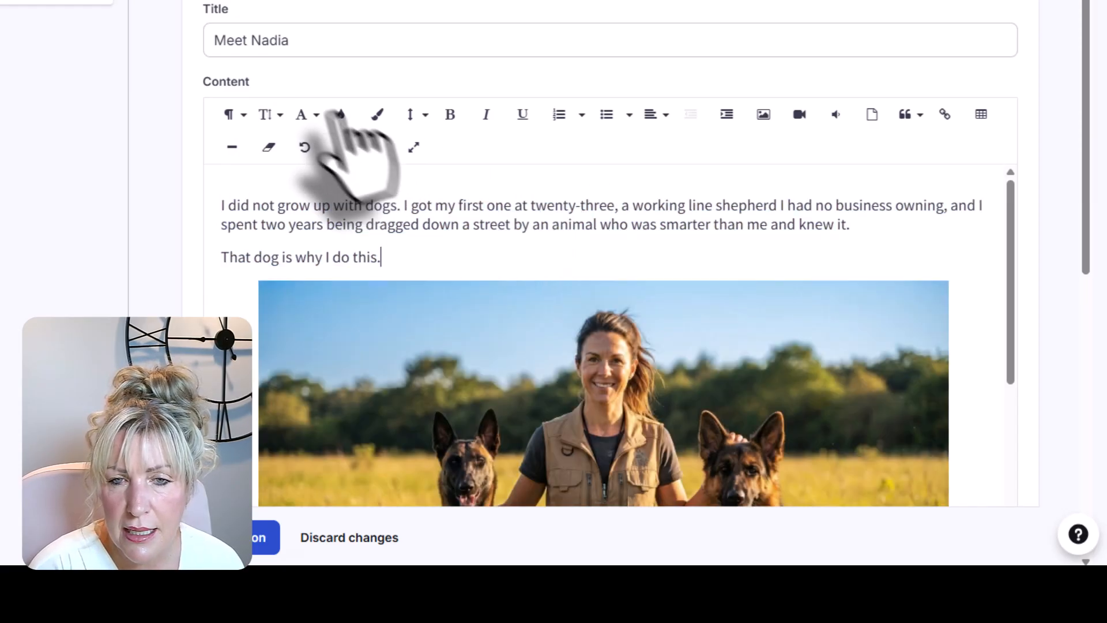
Change the text colour of all the lesson content to black.
key(ctrl+a)
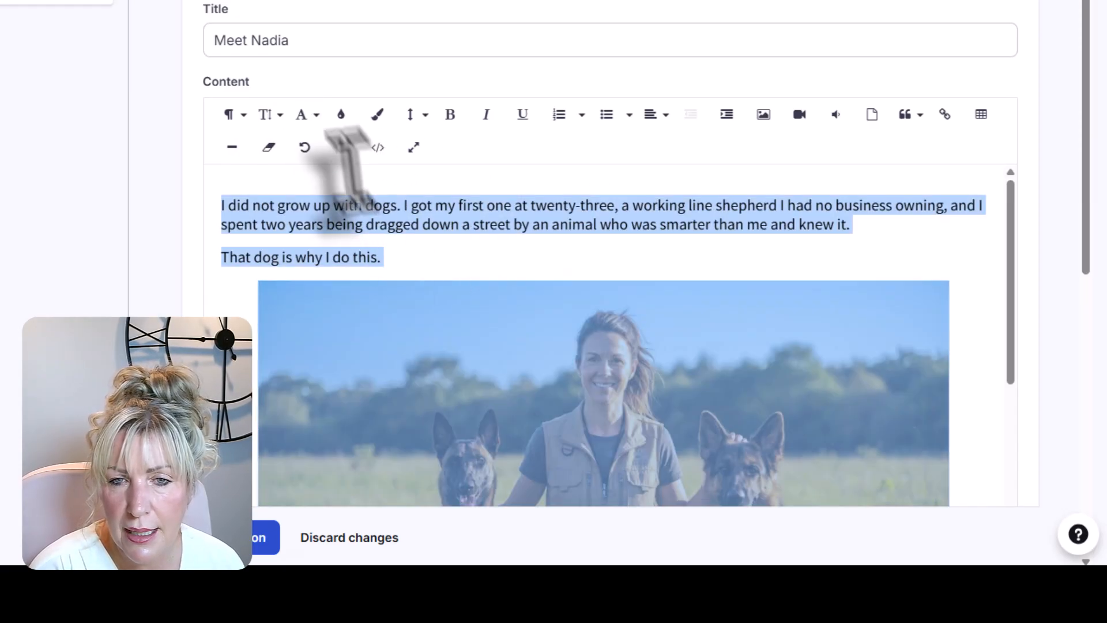
click(305, 115)
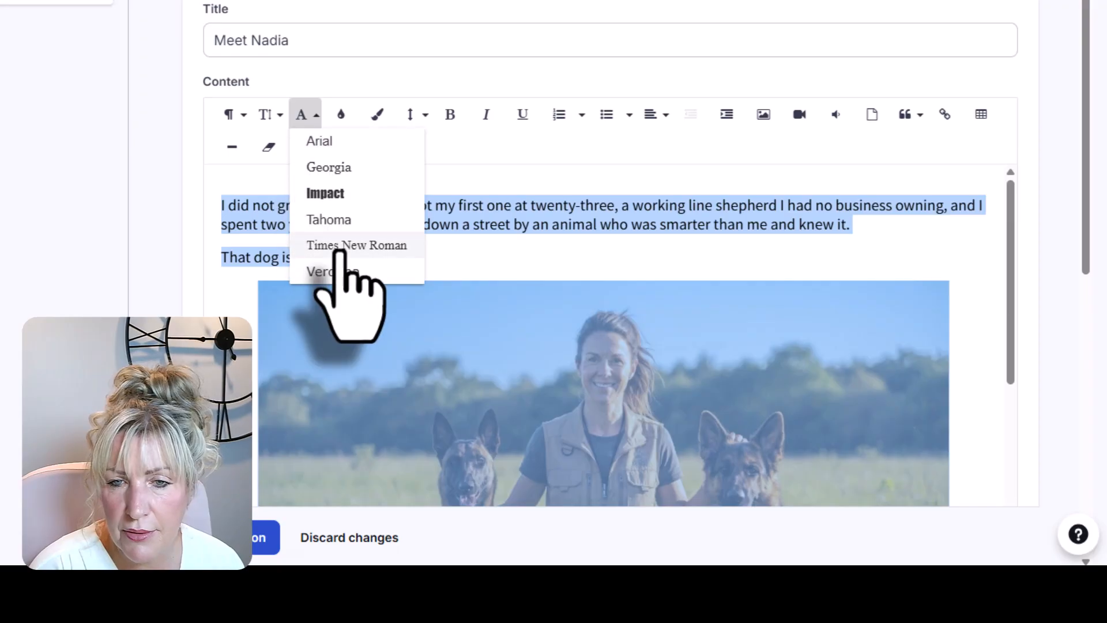
click(342, 115)
click(525, 191)
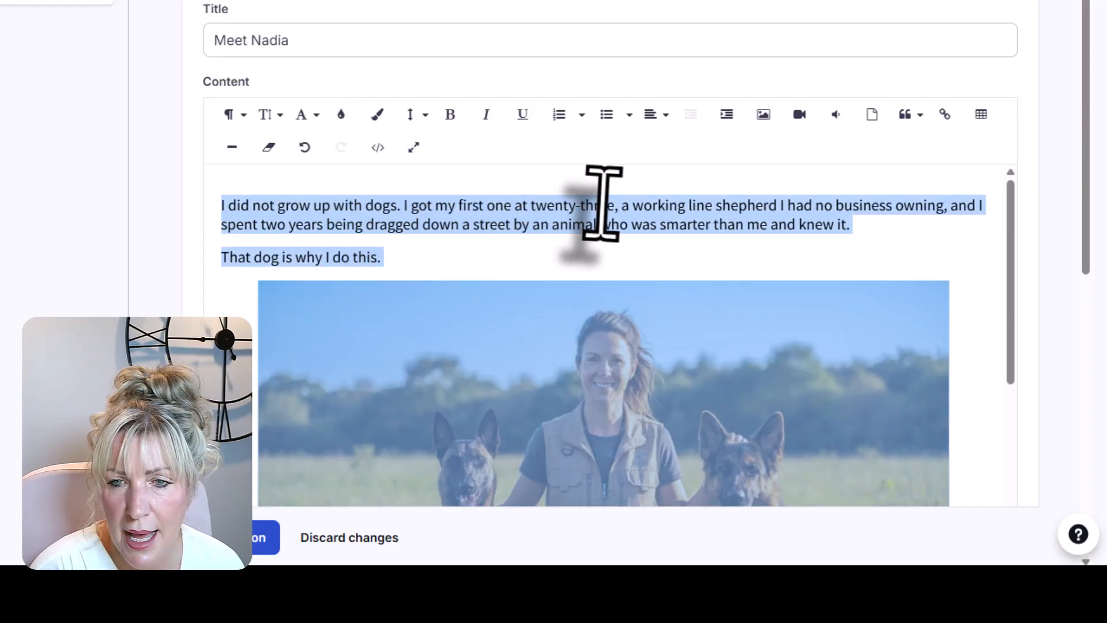
click(600, 207)
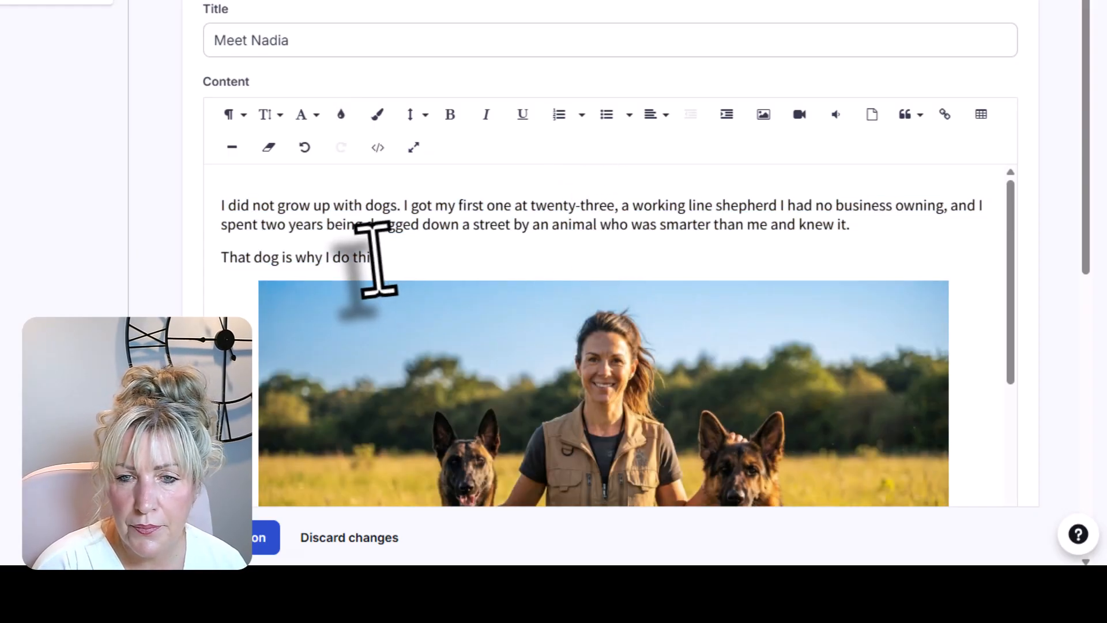
Make the line "That dog is why I do this." above the photo bold.
drag(381, 257, 179, 262)
key(ctrl+b)
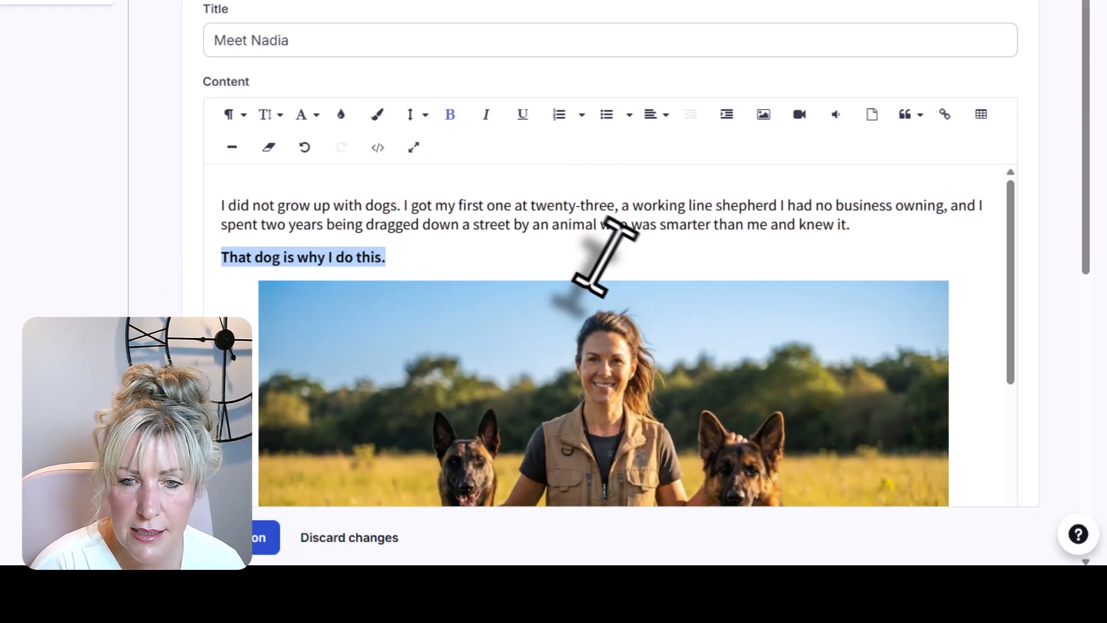
click(603, 256)
scroll(610, 257, down, 7)
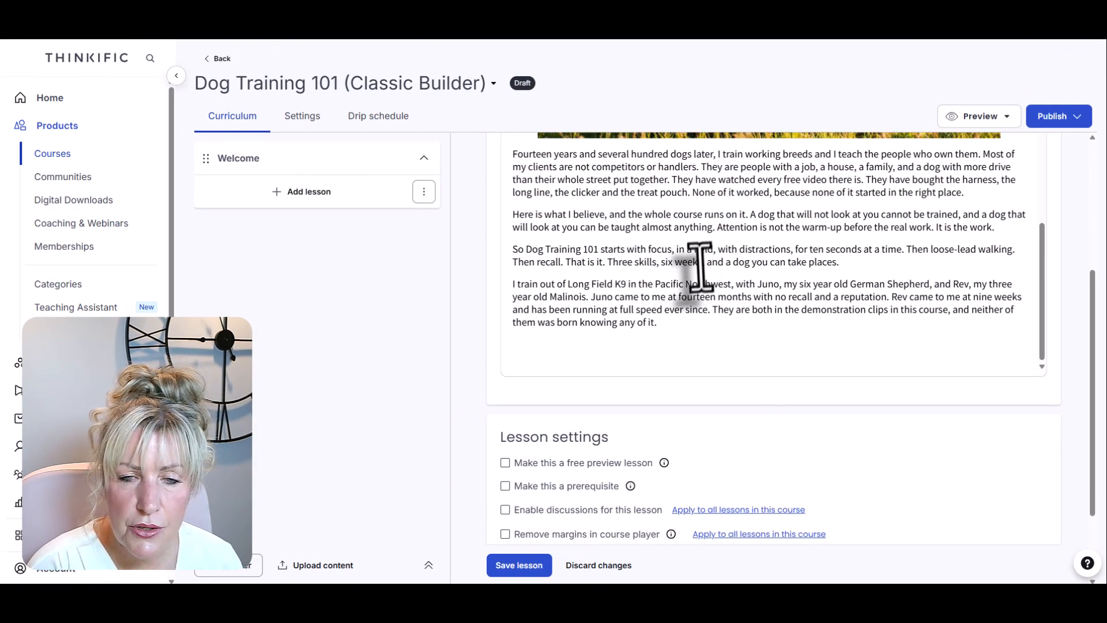
Save the instructor introduction lesson and preview all course lessons, including drafts, to check its layout.
scroll(700, 277, down, 2)
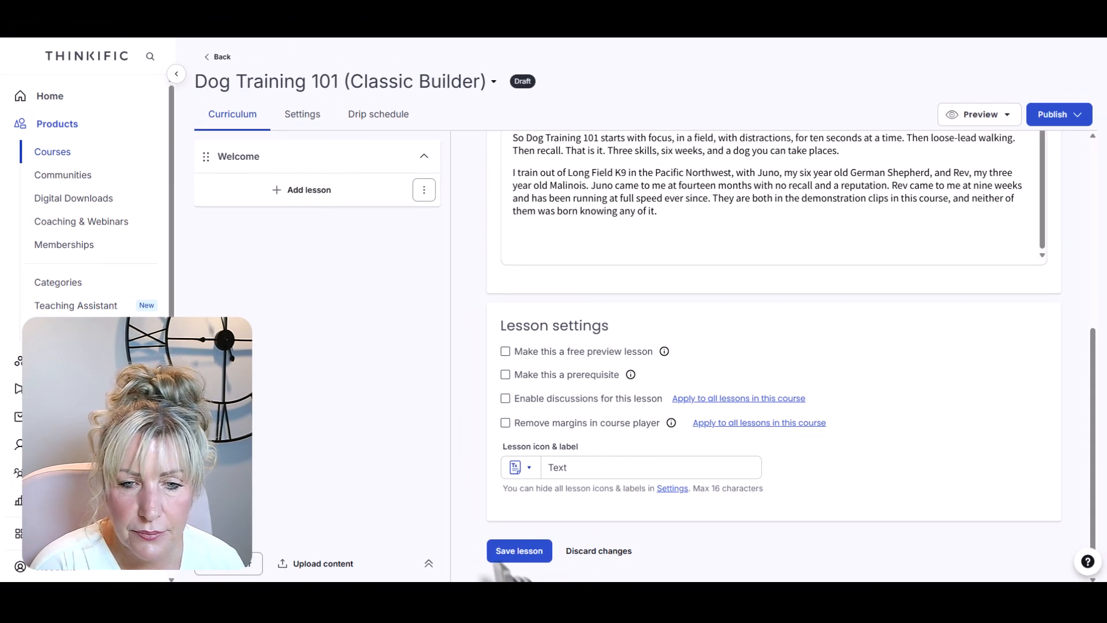
click(518, 552)
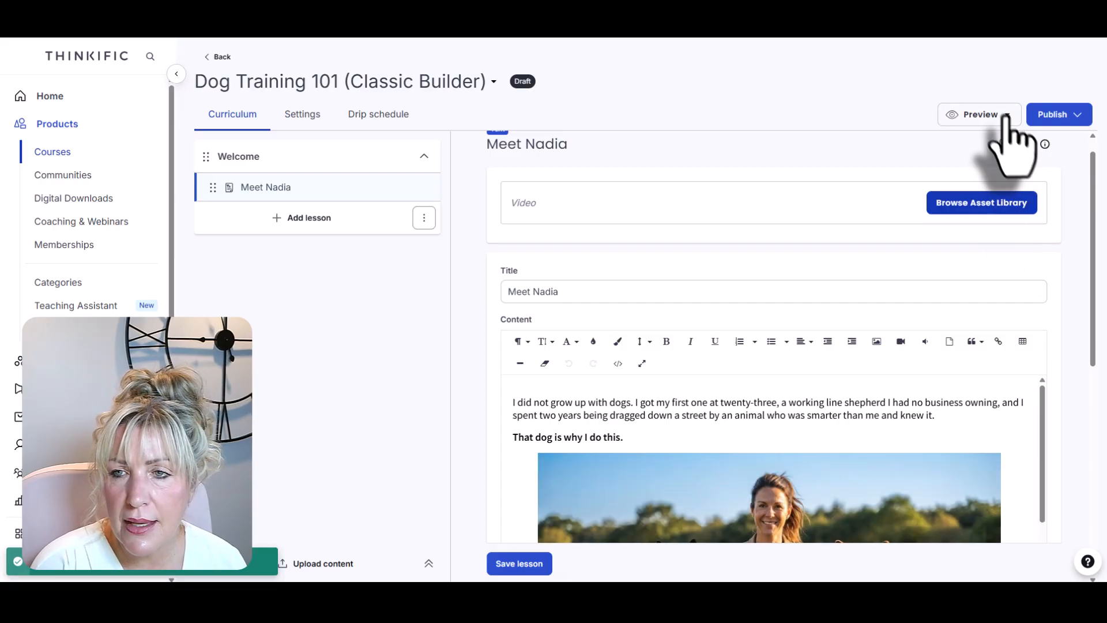
click(980, 114)
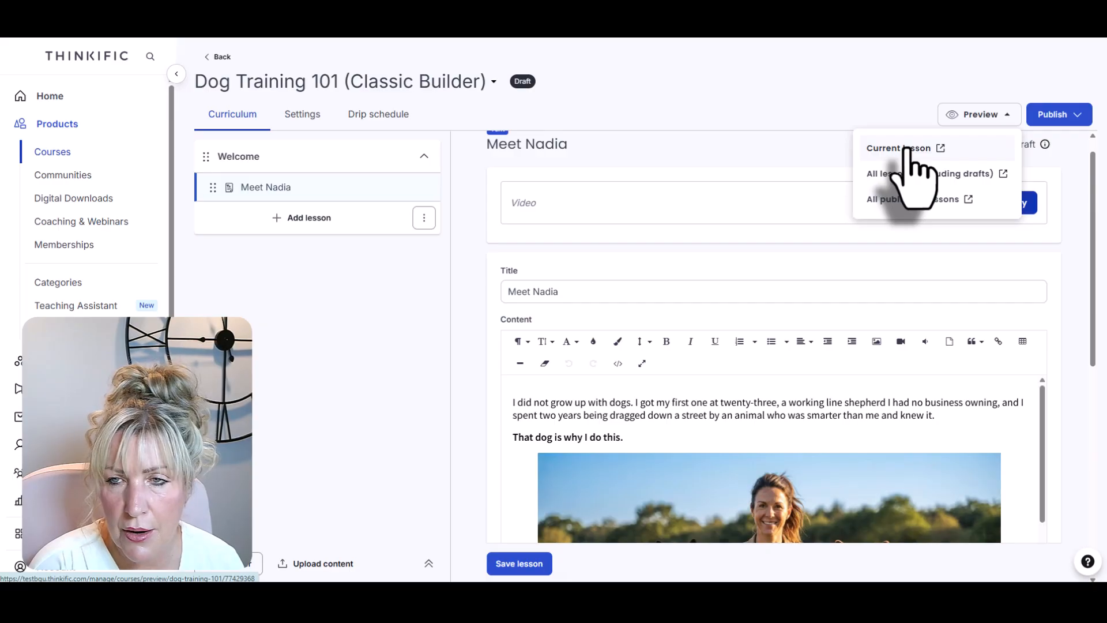
click(909, 173)
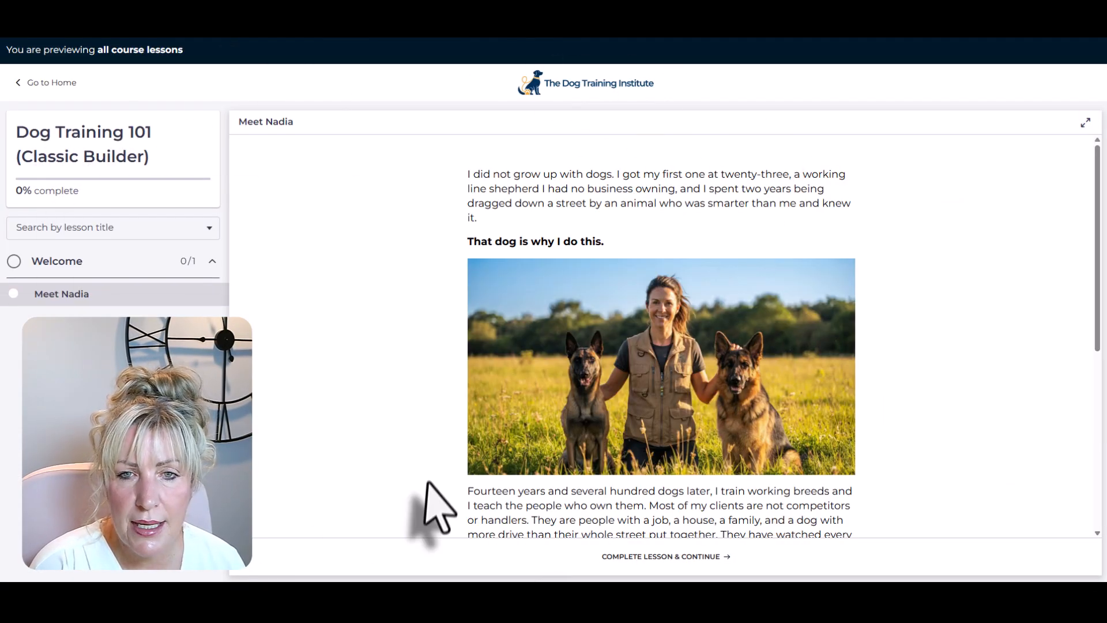
scroll(975, 207, down, 5)
scroll(980, 211, up, 5)
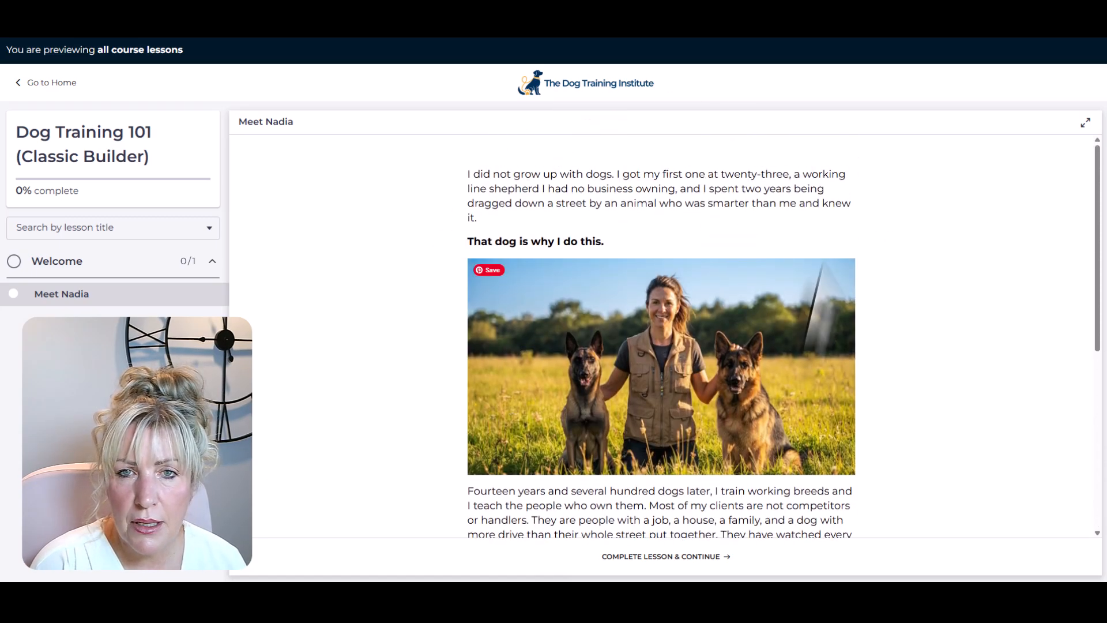
Return to the course builder and turn on margin removal in the course player for the instructor introduction lesson.
click(545, 4)
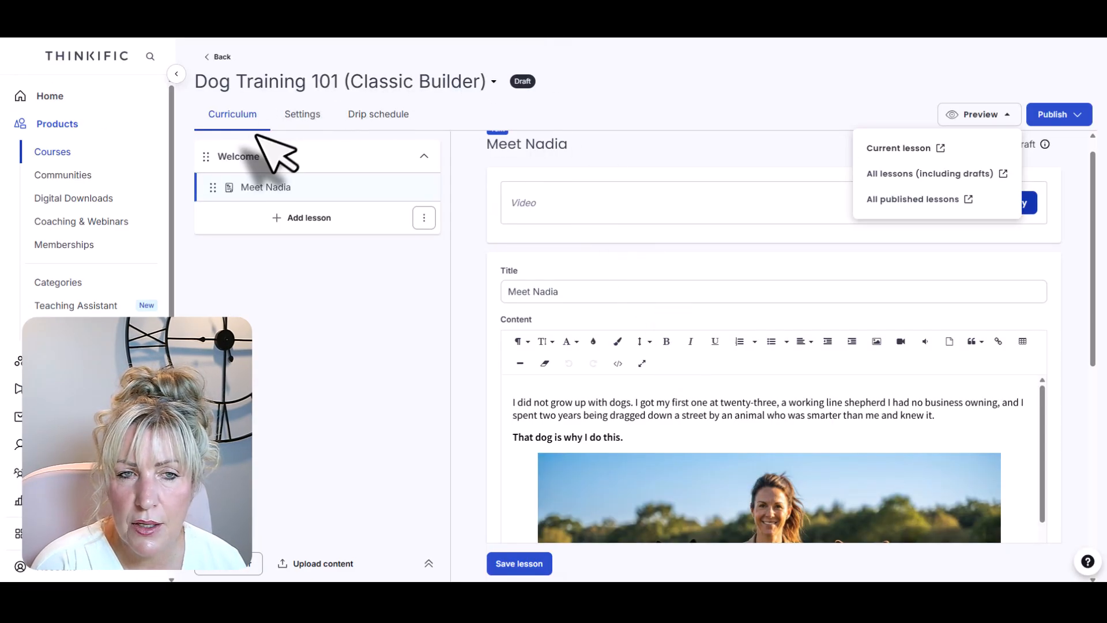
click(658, 437)
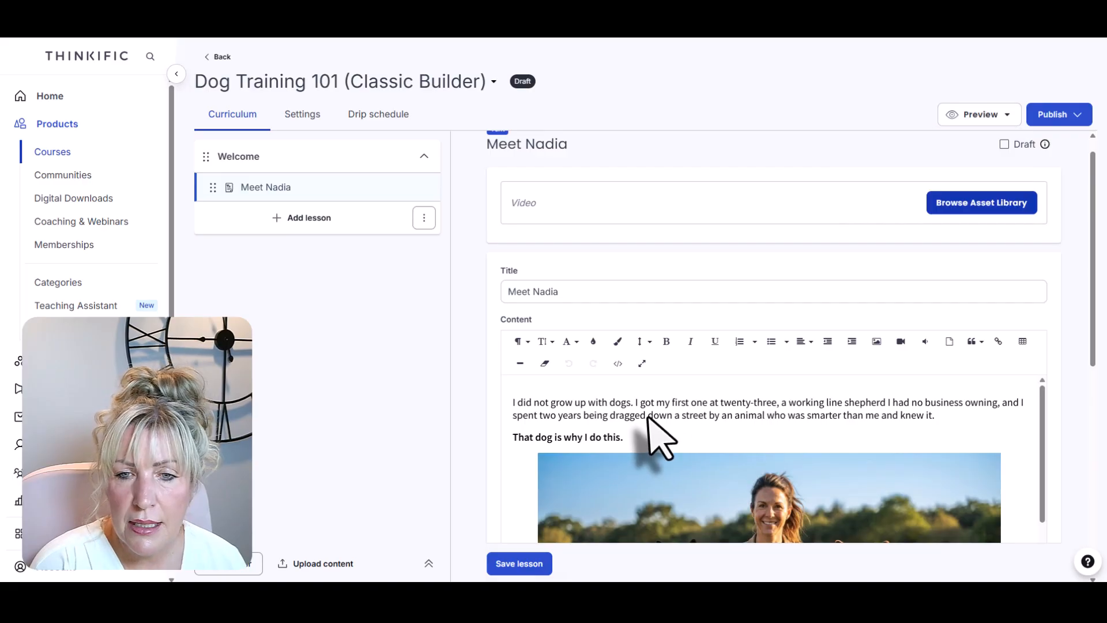
scroll(654, 408, down, 5)
scroll(657, 461, down, 10)
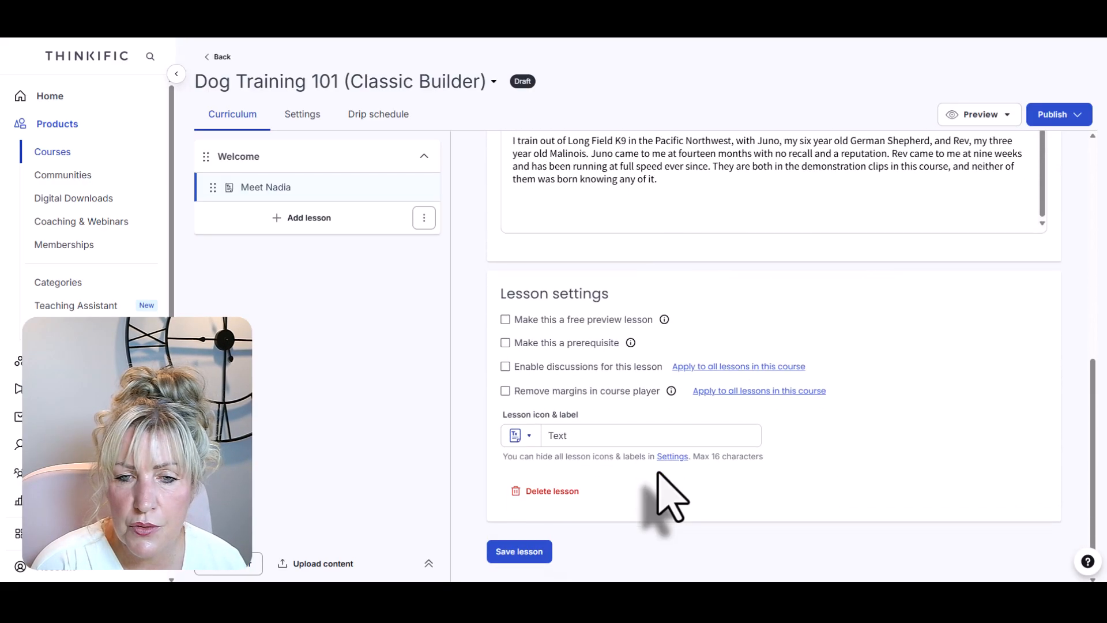
click(506, 391)
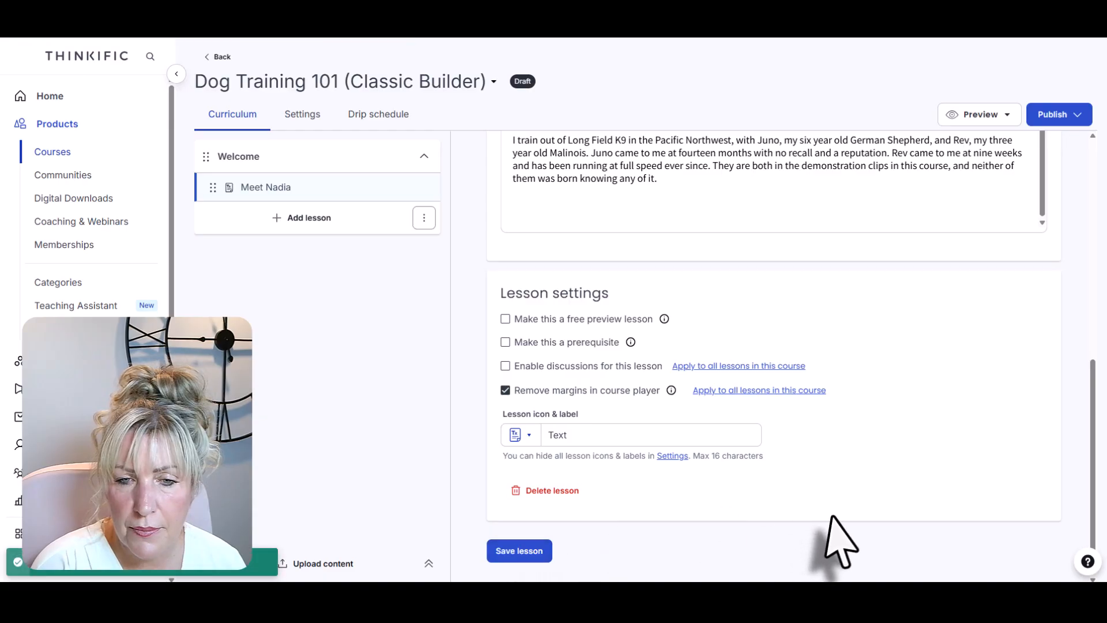
Reload the course preview and examine how the player margin setting affects the lesson's text and photo.
click(582, 14)
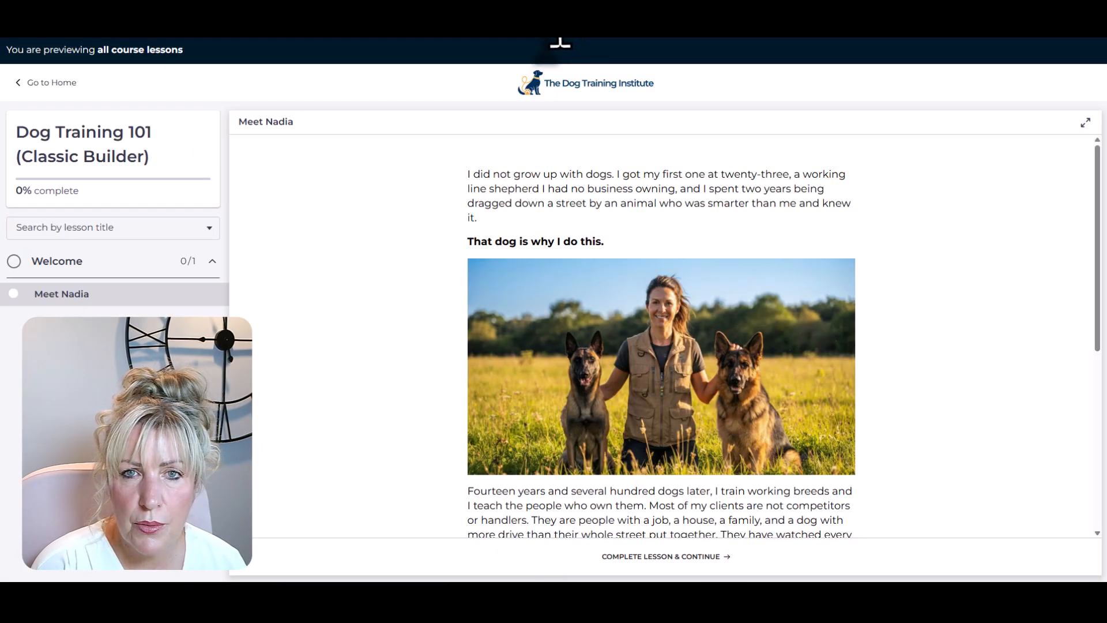
click(558, 41)
key(Return)
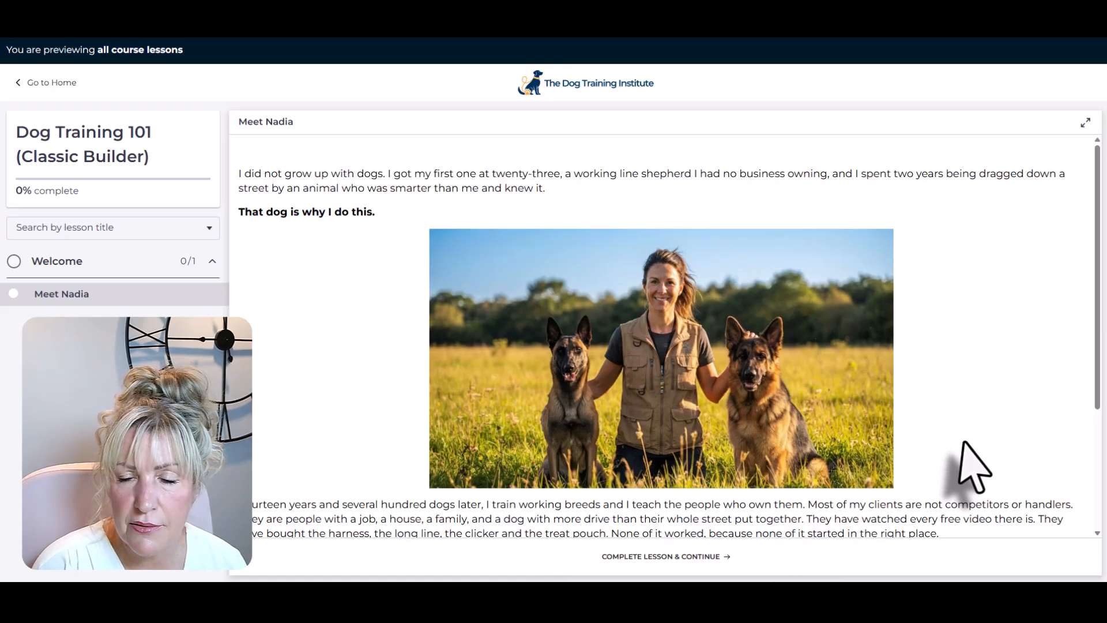
scroll(973, 466, down, 3)
scroll(977, 467, up, 3)
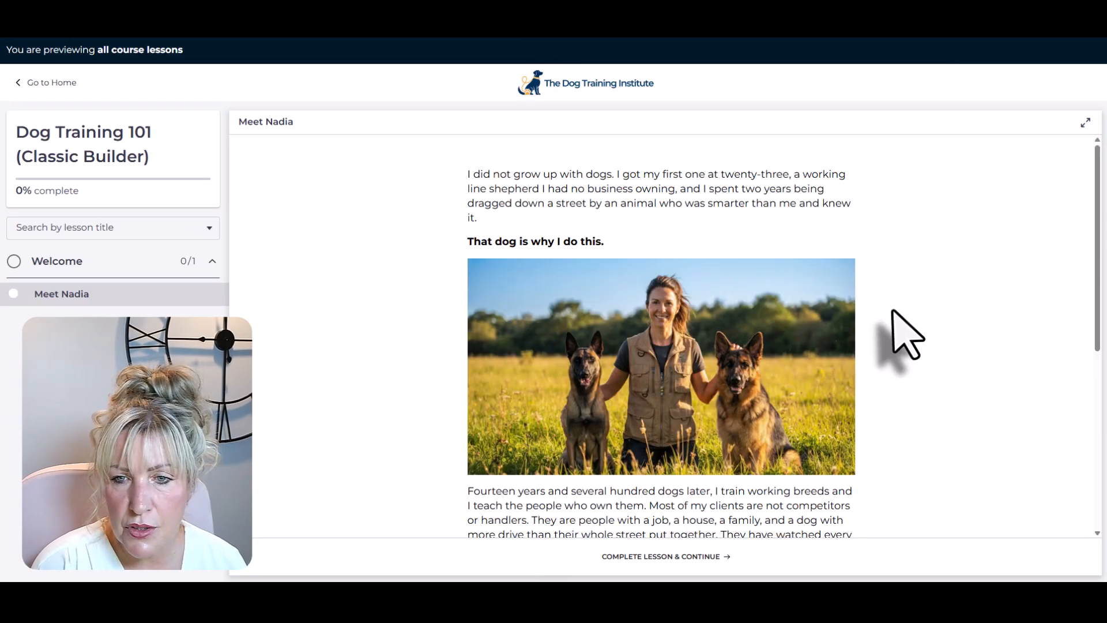
scroll(893, 311, down, 5)
scroll(893, 311, up, 5)
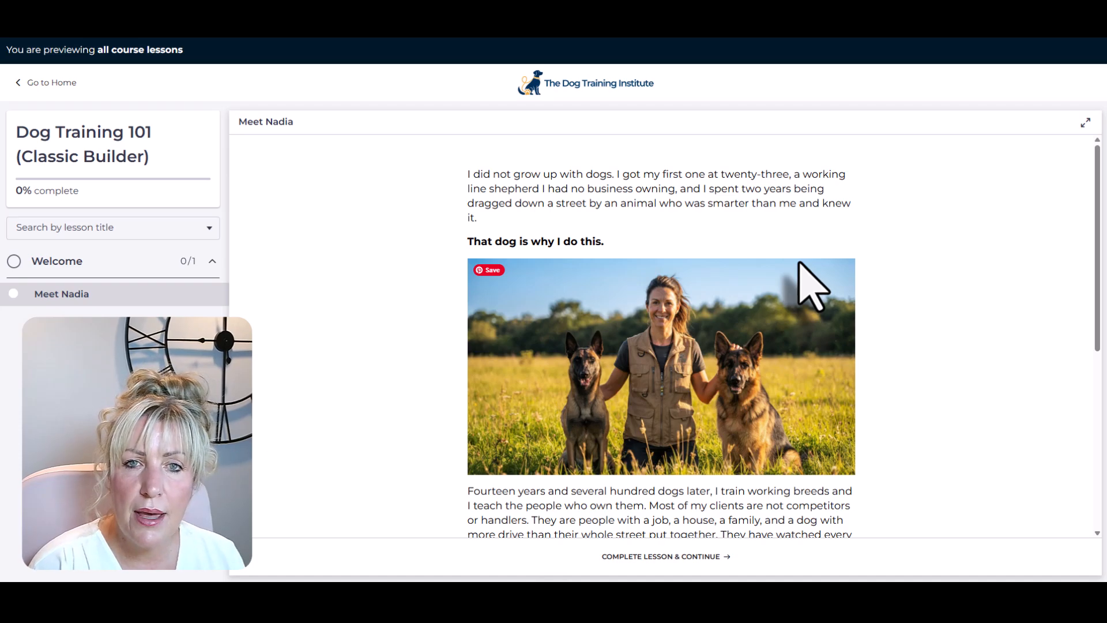
In the curriculum spreadsheet, mark the first Welcome lesson as added and copy the next title, "Start Here: How This Course Works".
click(685, 14)
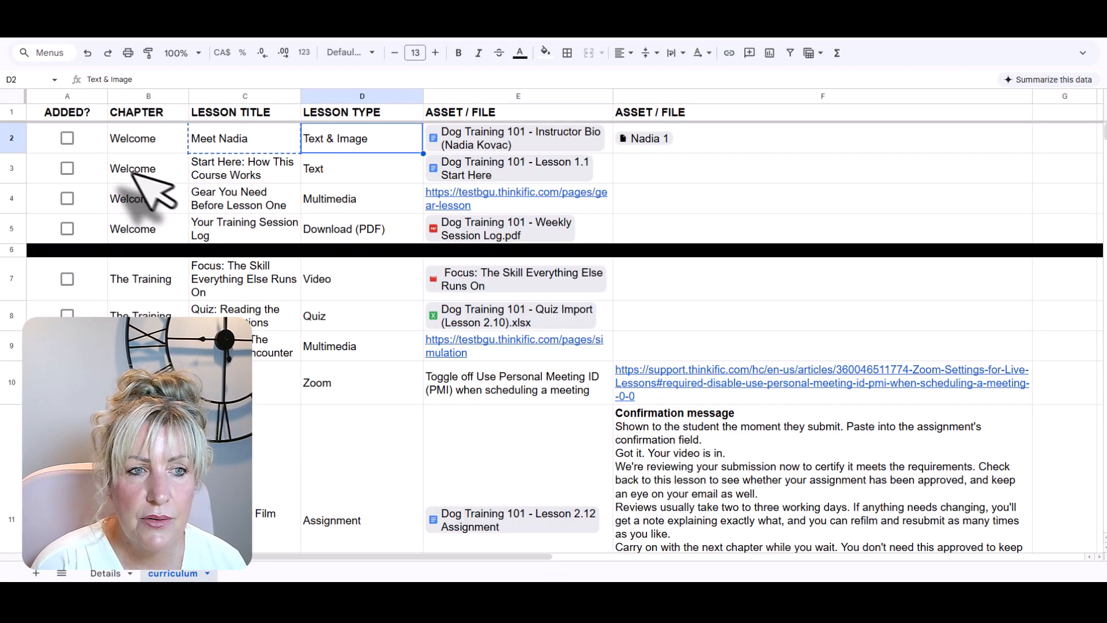
click(68, 139)
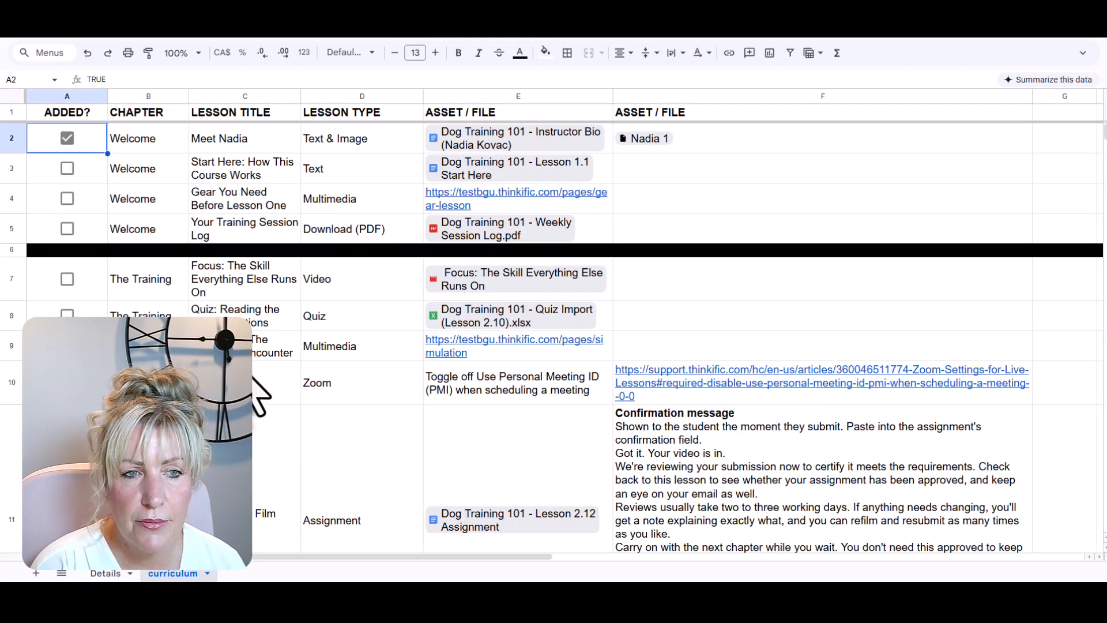
click(142, 173)
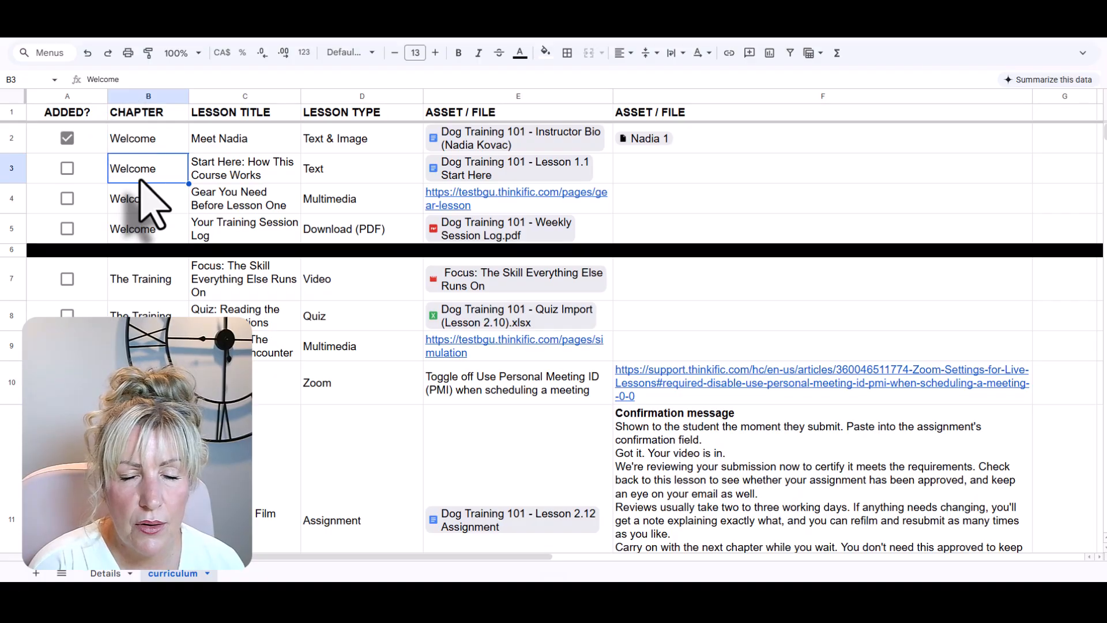
click(225, 174)
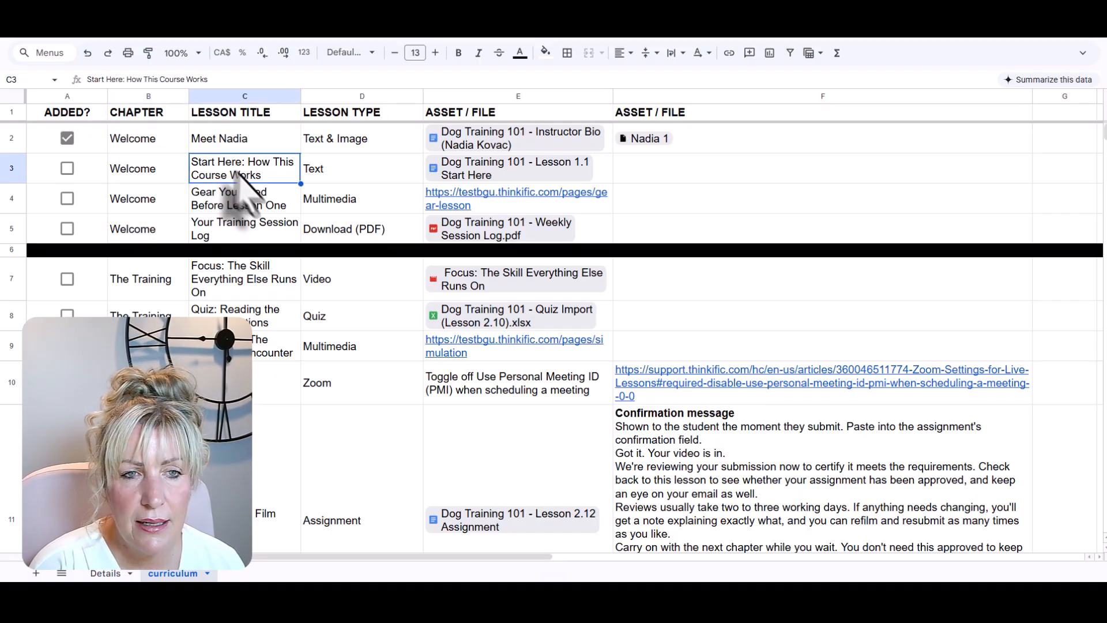
key(ctrl+c)
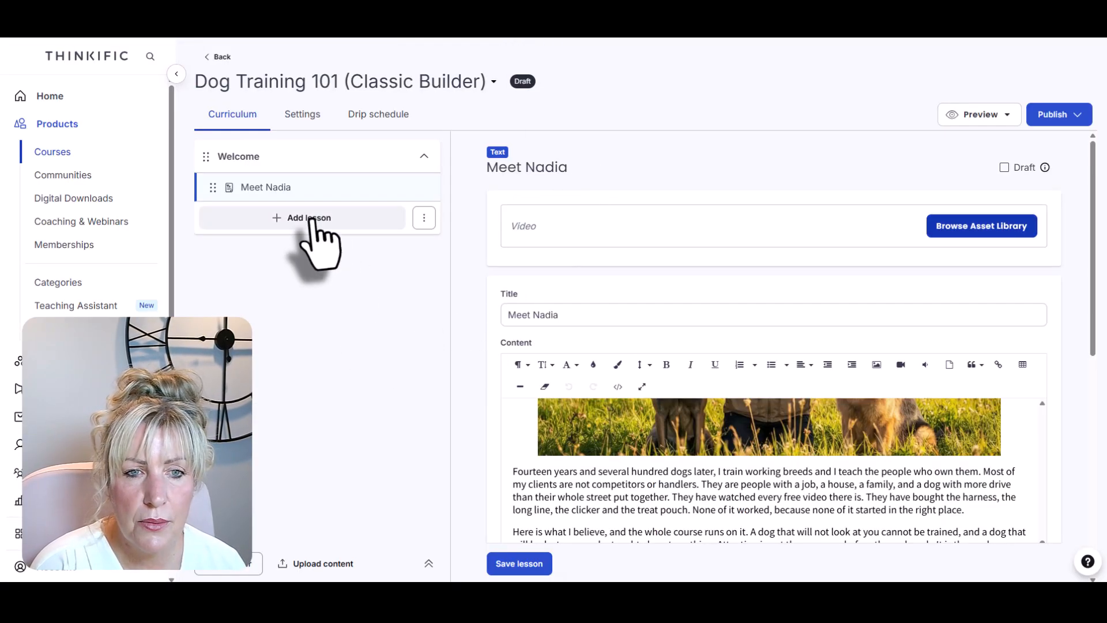
Add a text lesson titled "Start Here: How This Course Works" to the course's Welcome chapter.
click(305, 218)
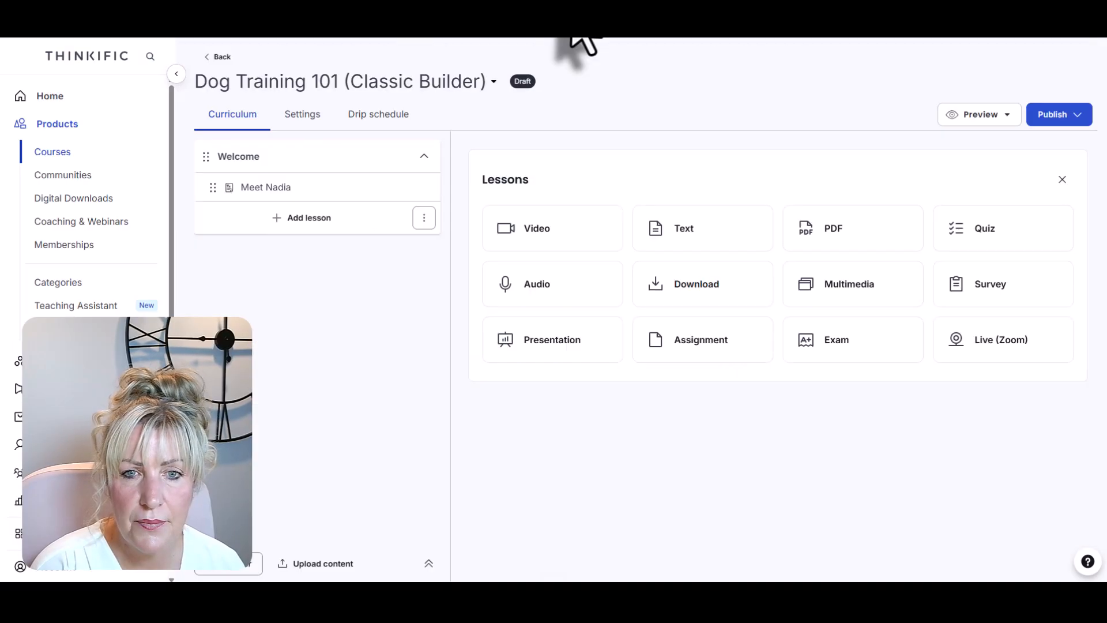
click(686, 234)
click(529, 231)
key(ctrl+v)
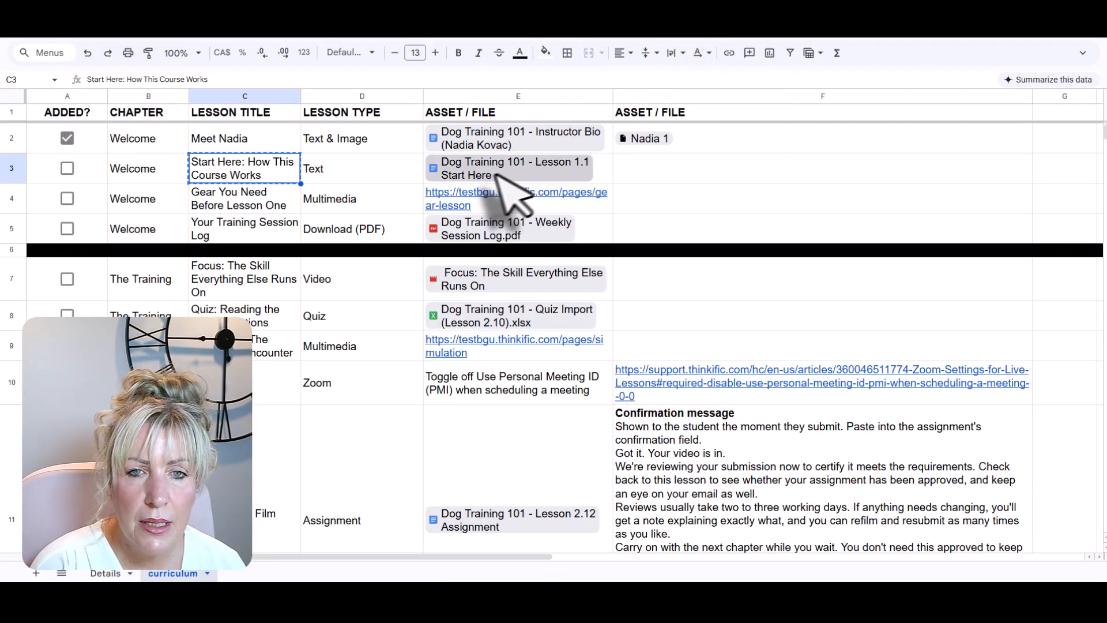
Open the "Dog Training 101 - Lesson 1.1 Start Here" document linked in the spreadsheet, review it and copy its entire text.
click(483, 176)
click(514, 202)
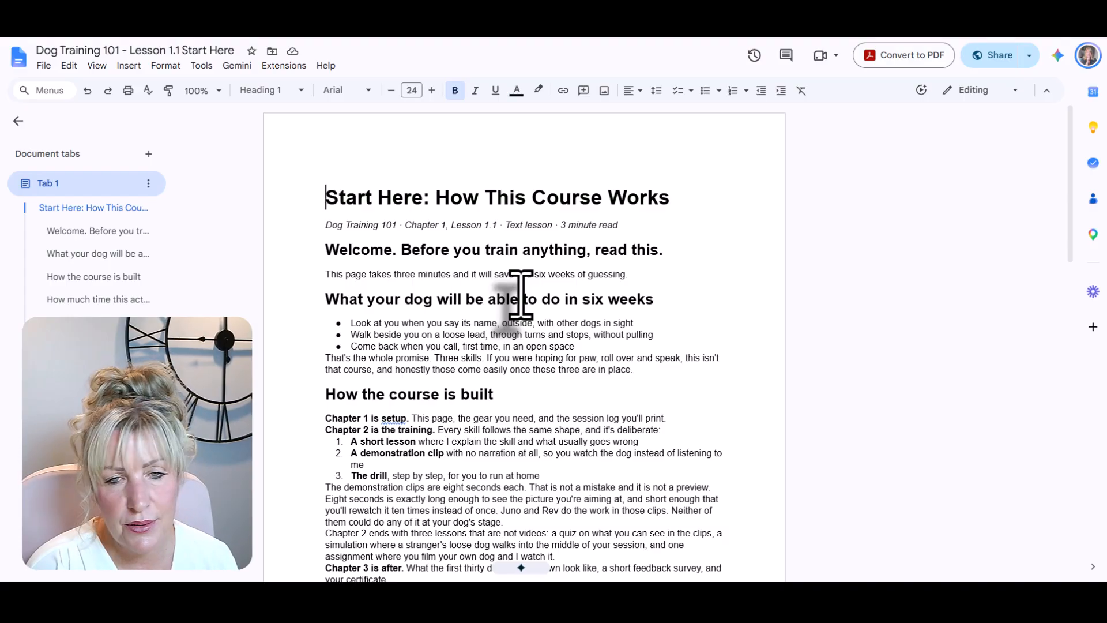
scroll(521, 295, down, 6)
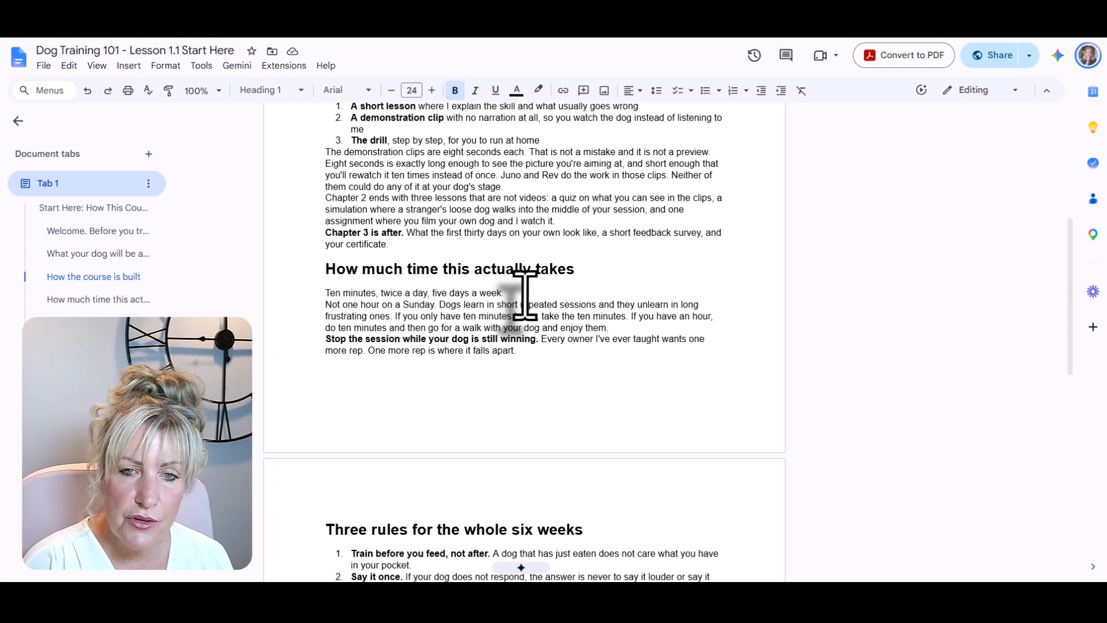
scroll(526, 296, down, 8)
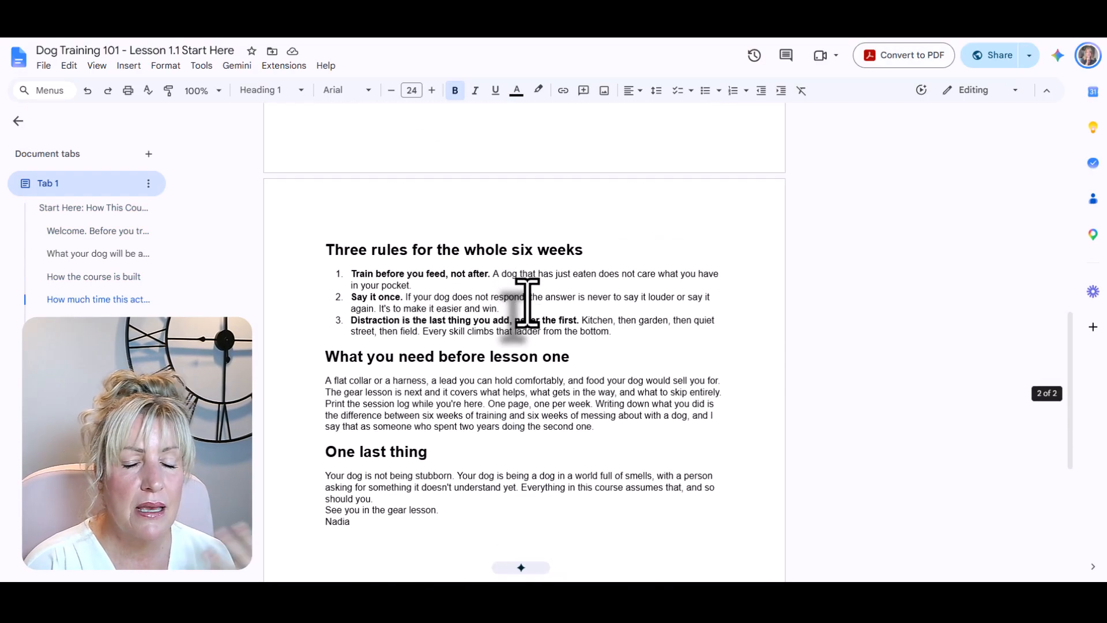
click(527, 305)
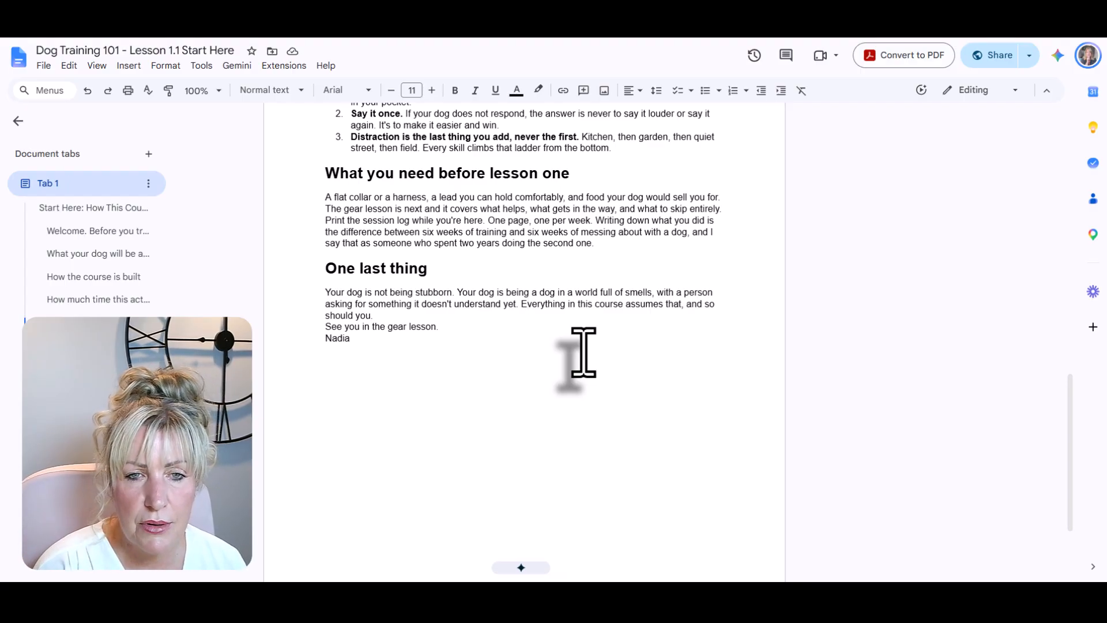
key(ctrl+a)
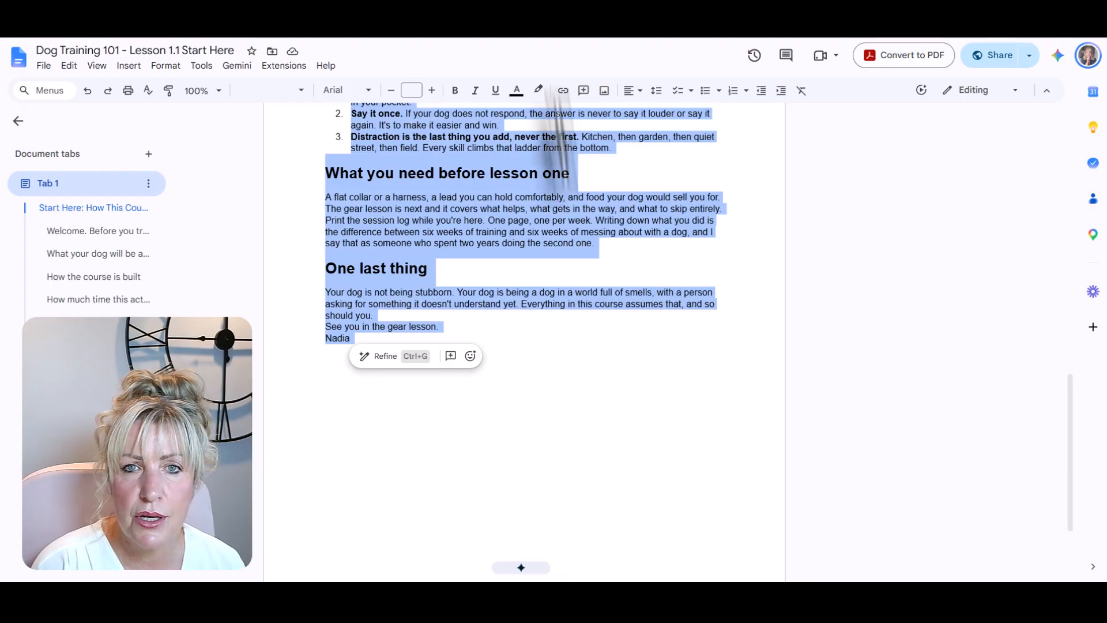
Paste the copied document text into the new lesson's content as plain text.
click(530, 30)
click(574, 344)
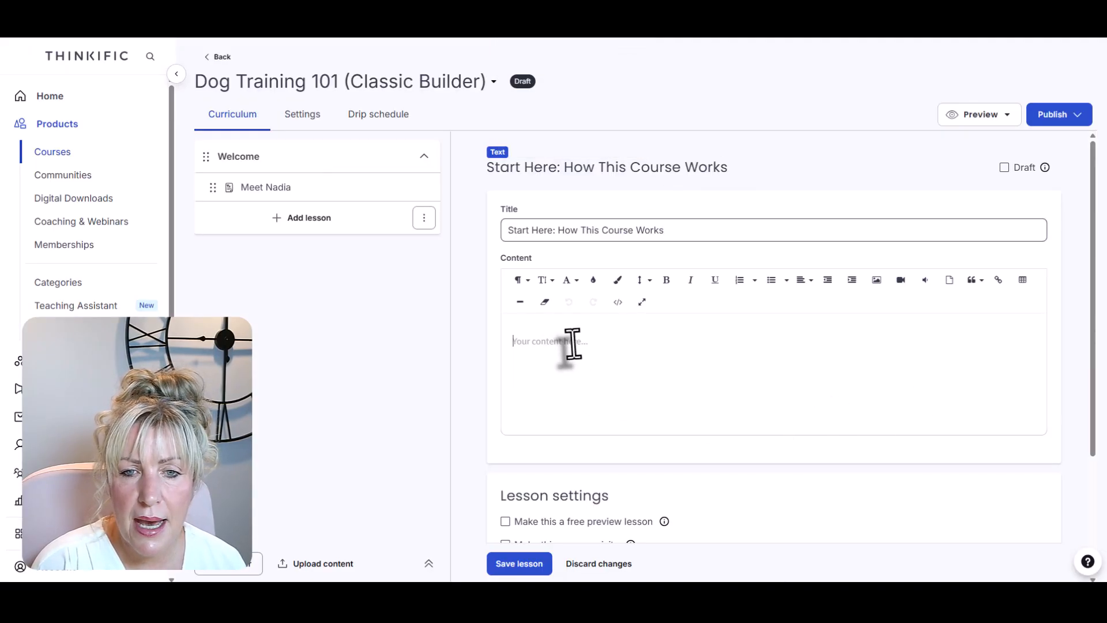
right_click(537, 342)
click(606, 200)
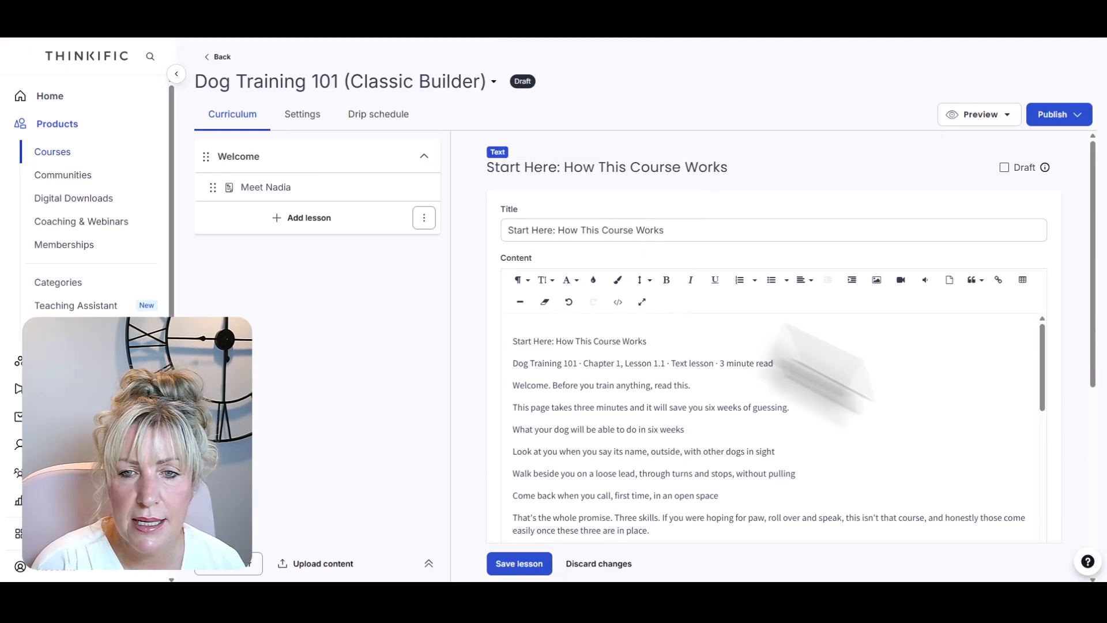
Increase the font size of all the lesson content and set its text colour to black.
drag(1098, 231, 1095, 297)
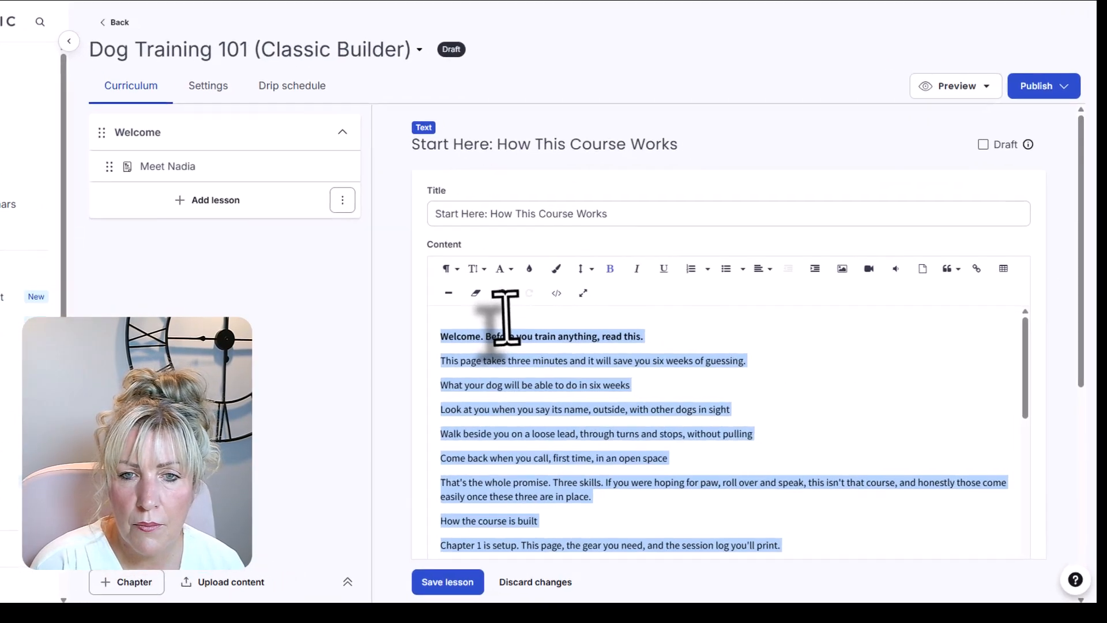
click(545, 156)
click(306, 432)
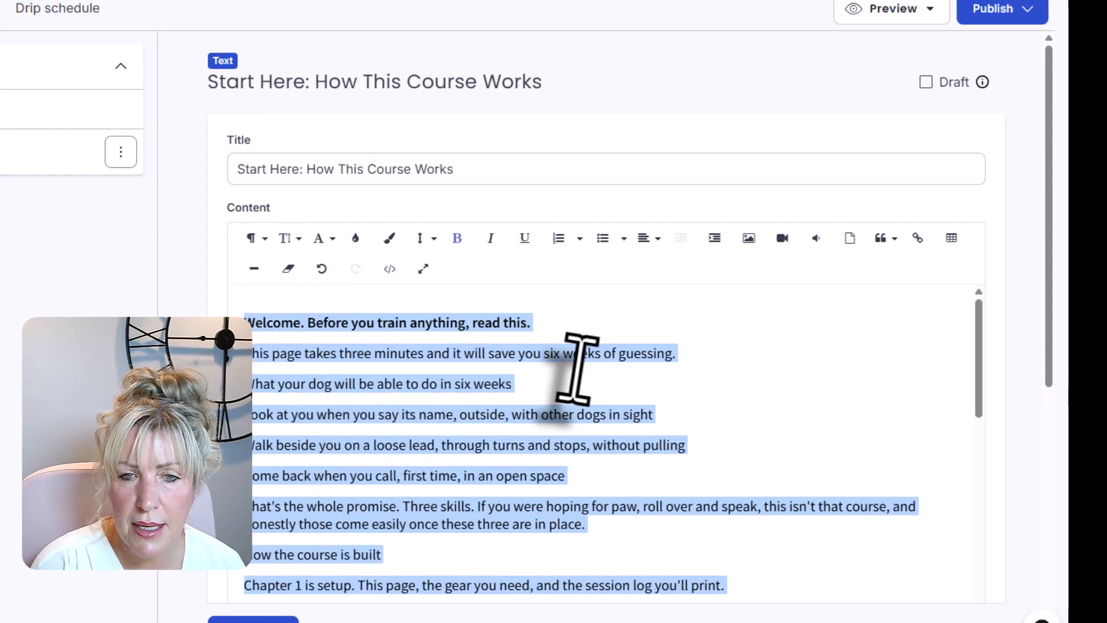
click(356, 238)
click(526, 310)
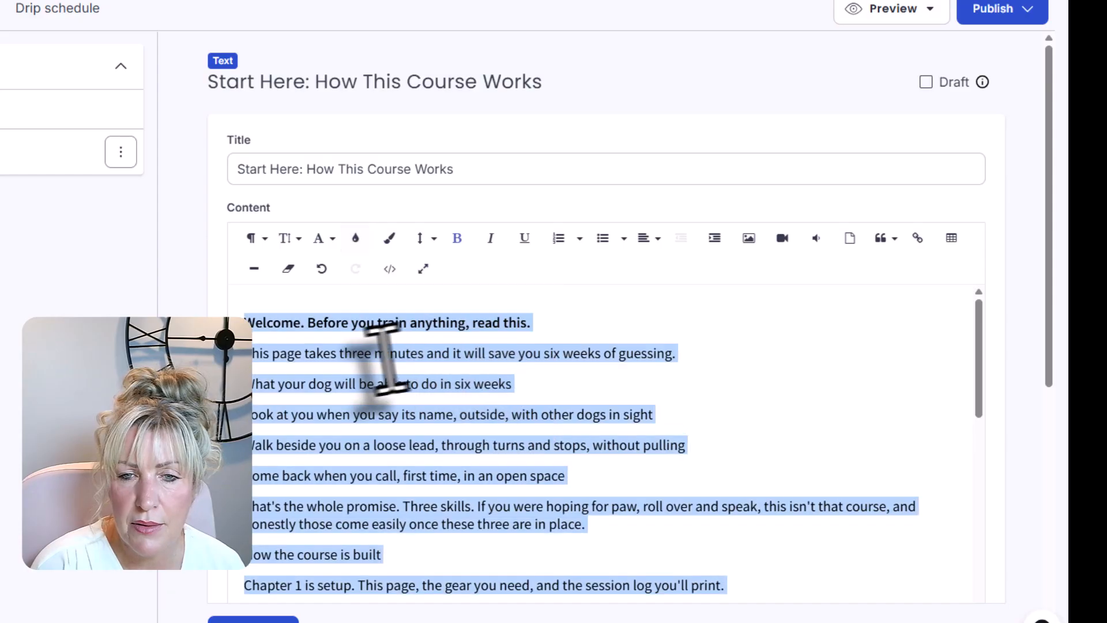
Format the line "How the course is built" as Heading 2 with font size 24.
click(519, 456)
scroll(506, 442, down, 5)
drag(392, 248, 223, 248)
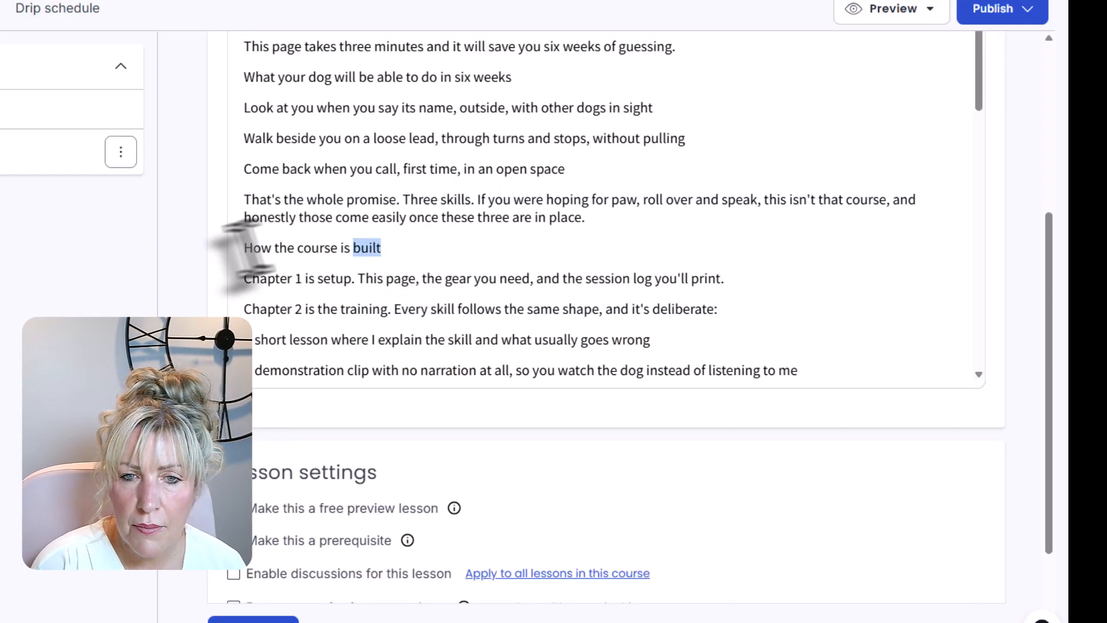
scroll(1051, 253, up, 3)
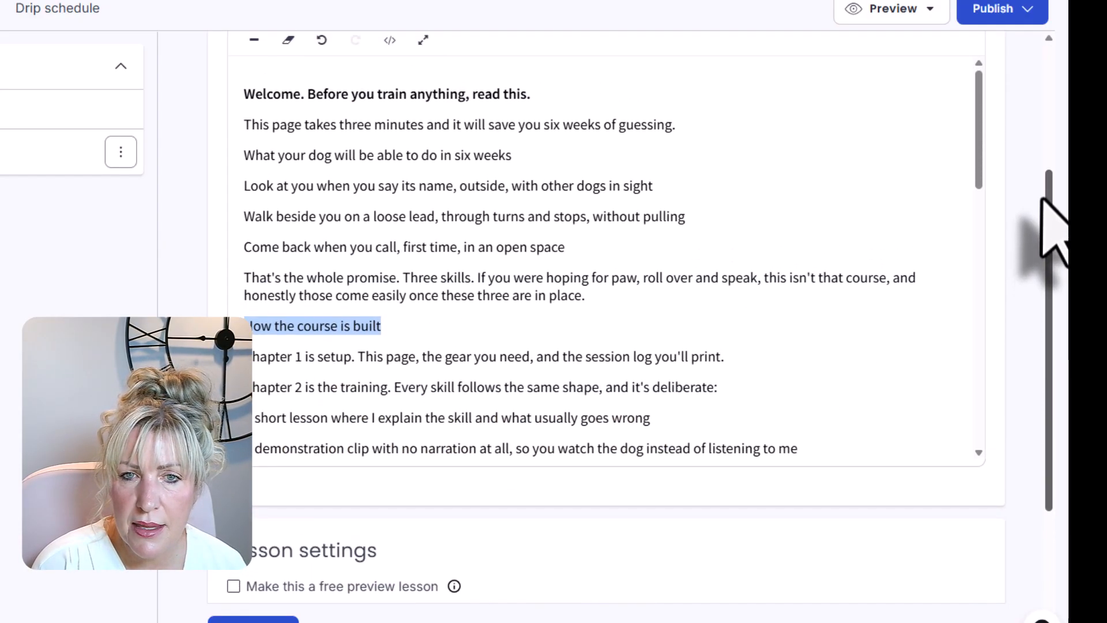
click(255, 75)
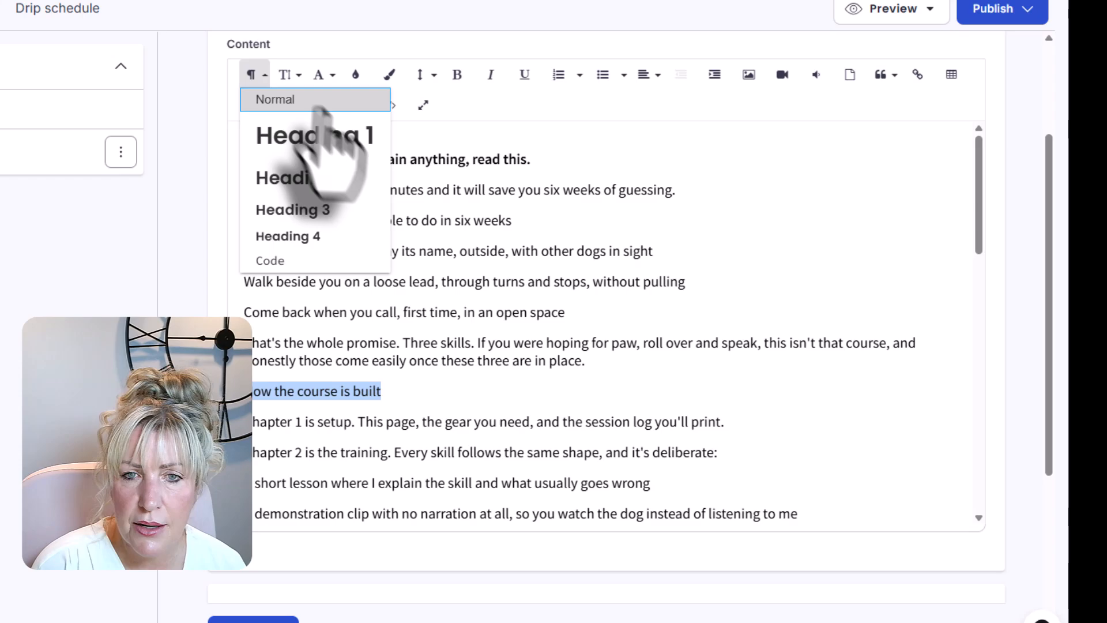
click(288, 179)
click(288, 76)
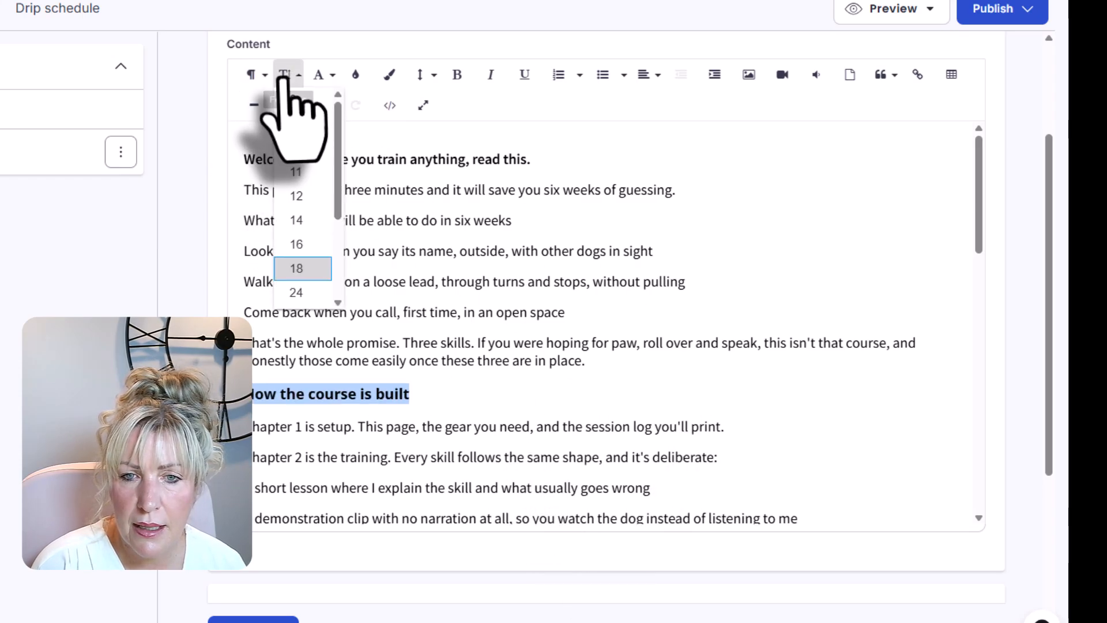
click(301, 289)
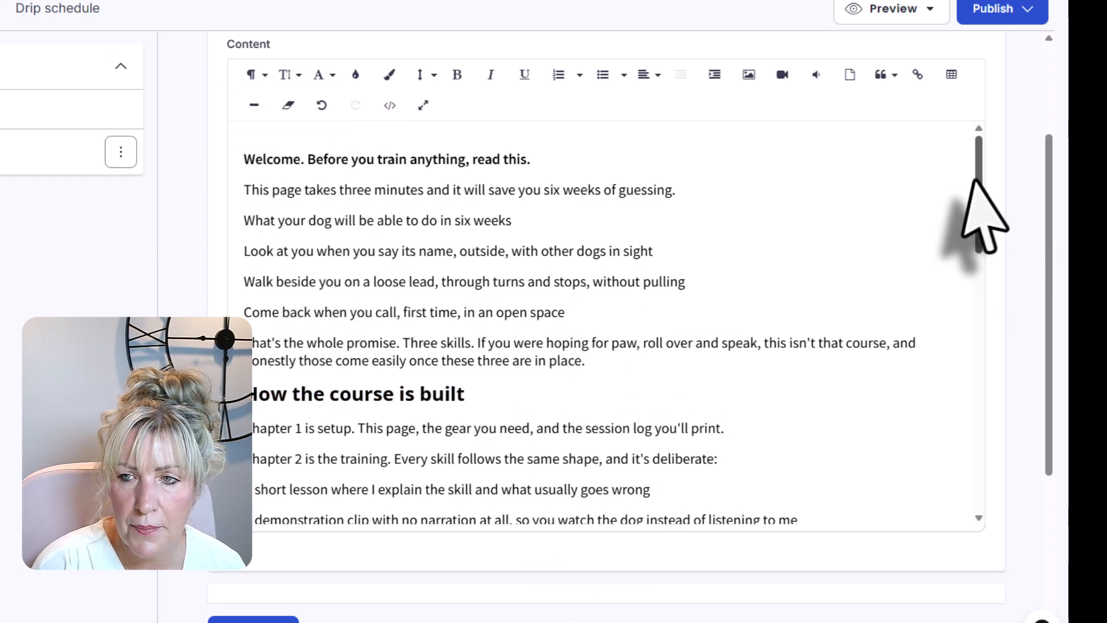
Format the line "How much time this actually takes" in the lesson content as a Heading 2.
drag(979, 185, 981, 305)
scroll(981, 304, down, 1)
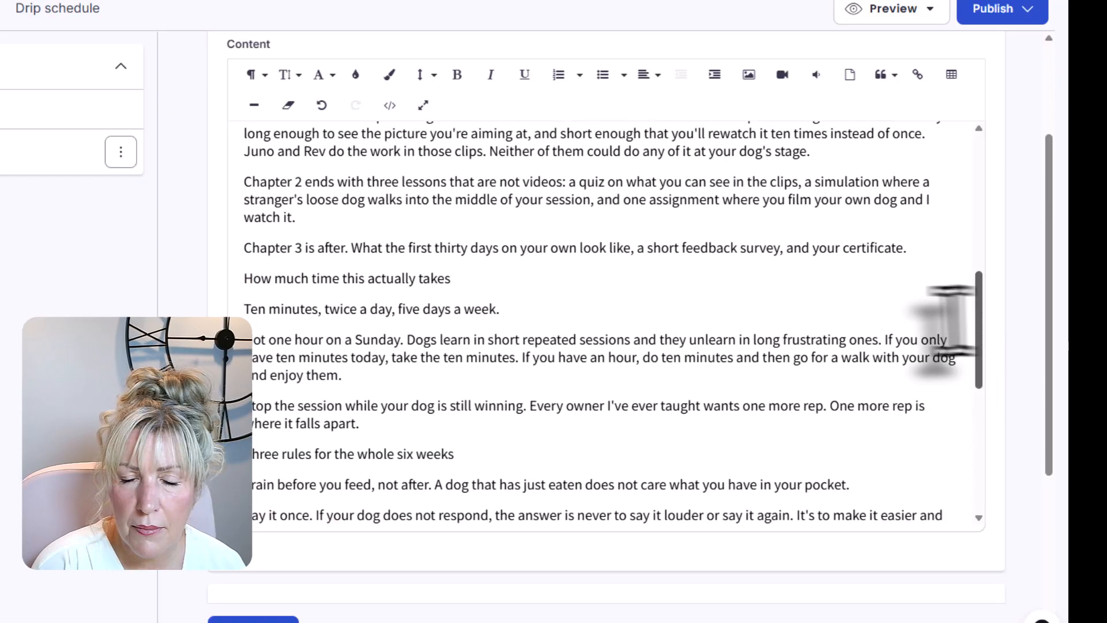
drag(464, 283, 244, 281)
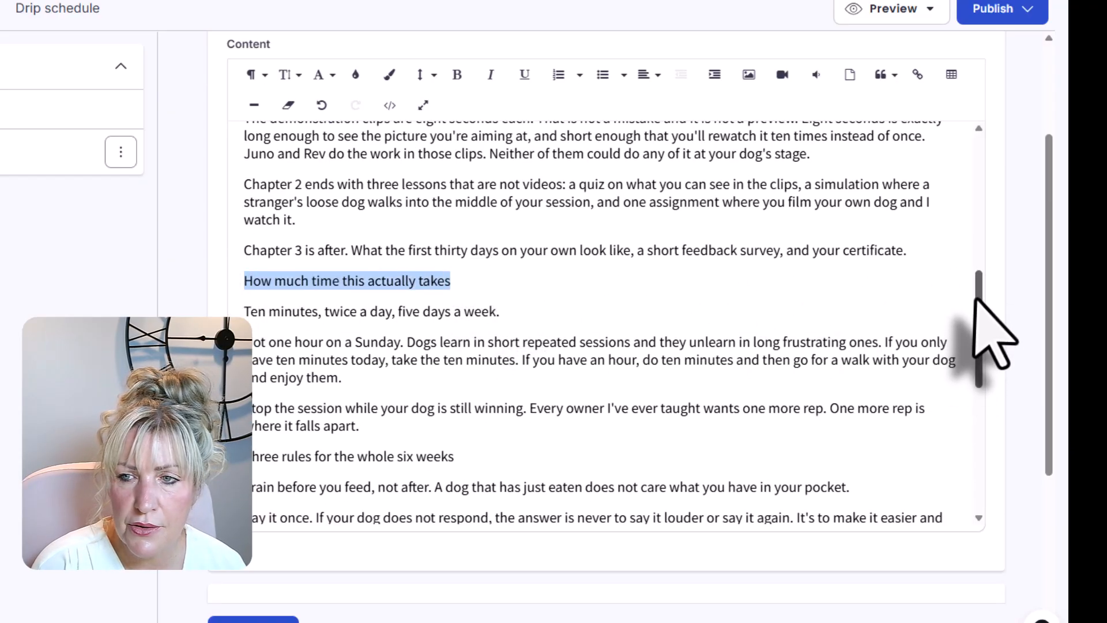
drag(979, 297, 987, 361)
click(256, 75)
click(288, 75)
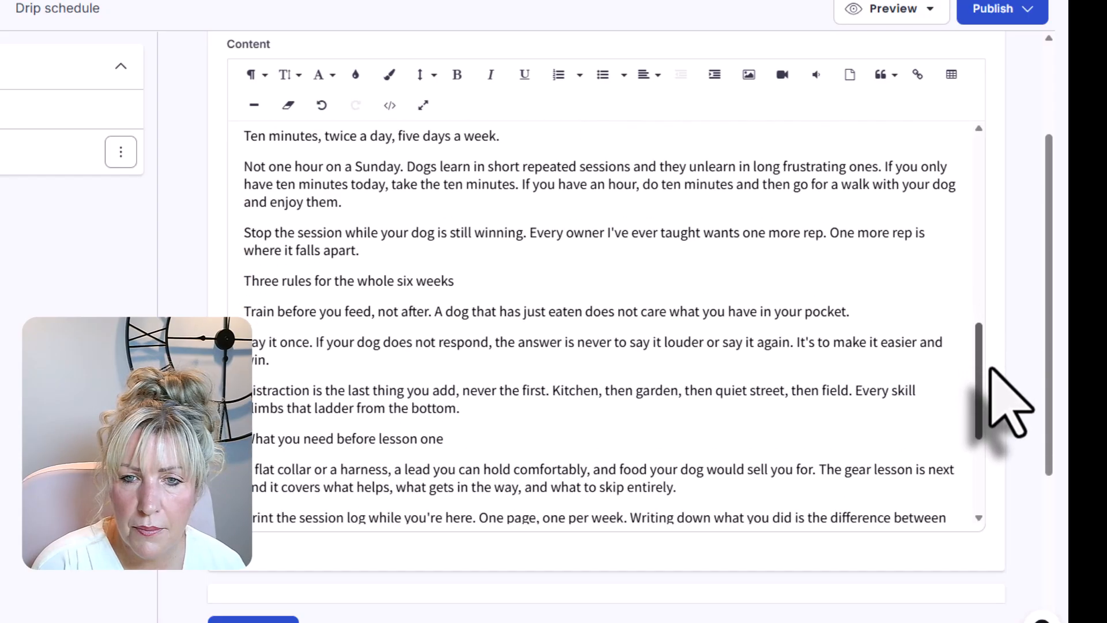
Format the line "Three rules for the whole six weeks" as a Heading 2.
drag(496, 284, 208, 281)
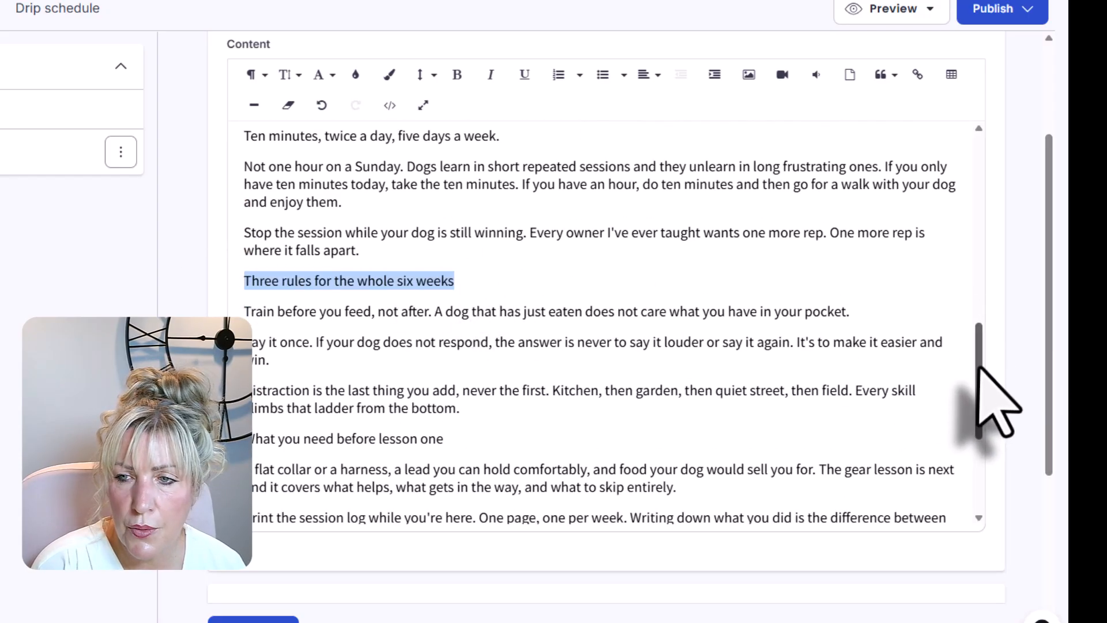
drag(979, 371, 972, 170)
click(252, 75)
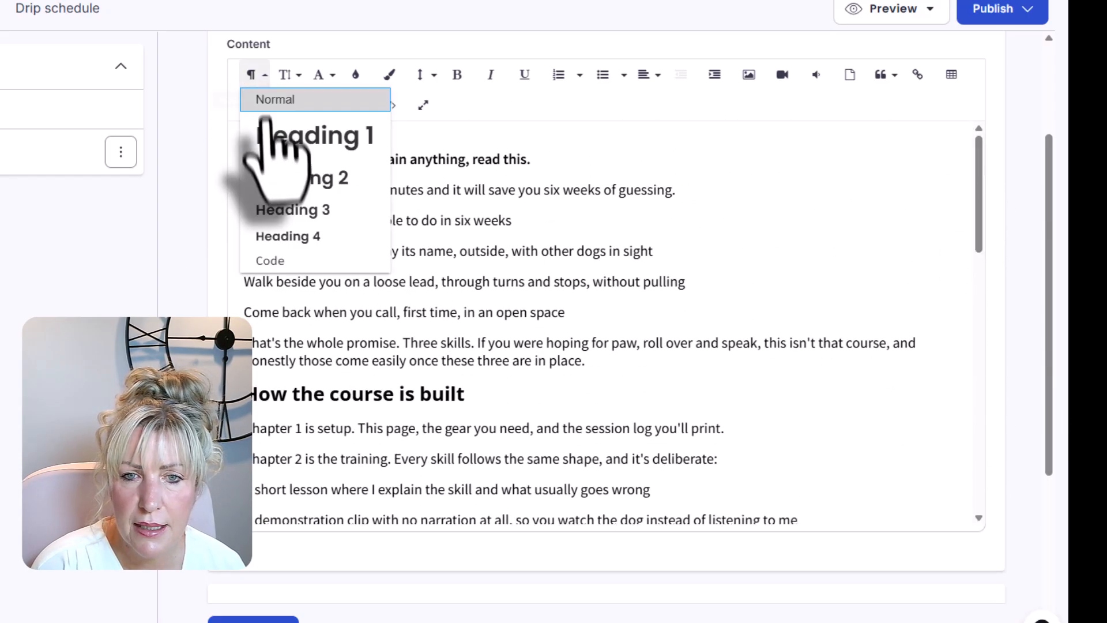
click(268, 178)
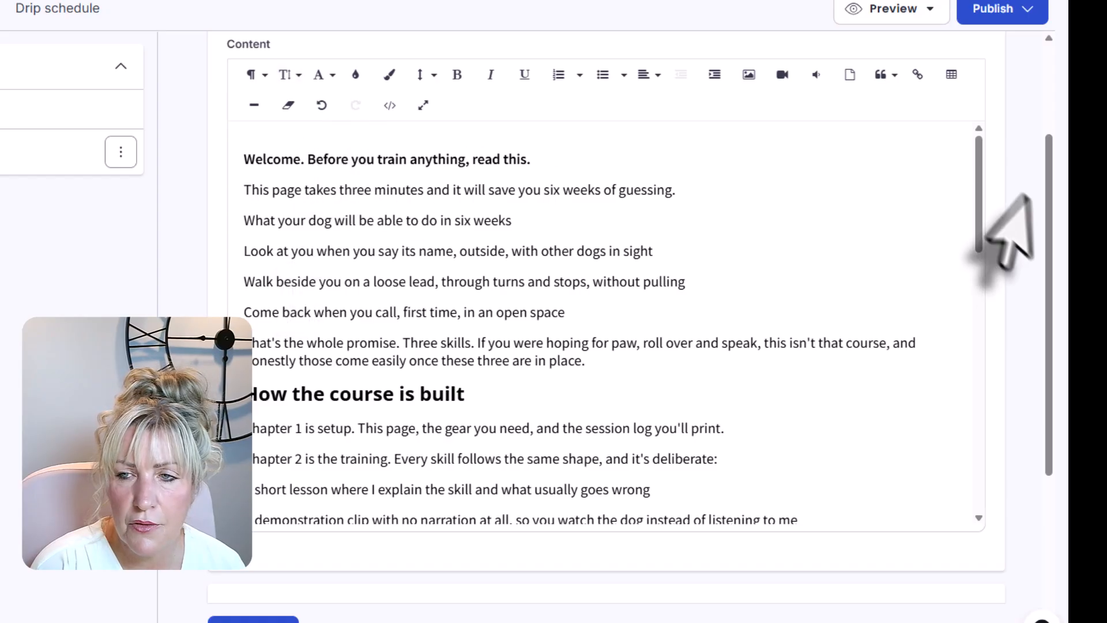
Format the lines "What you need before lesson one" and "One last thing" as Heading 2.
drag(981, 208, 984, 413)
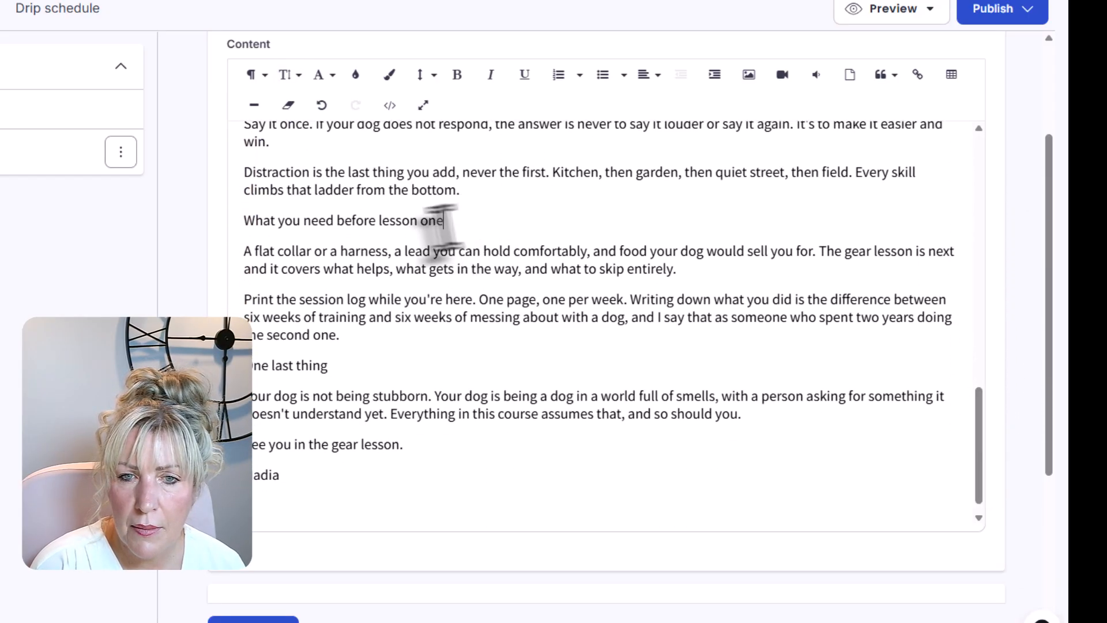
drag(443, 222, 242, 221)
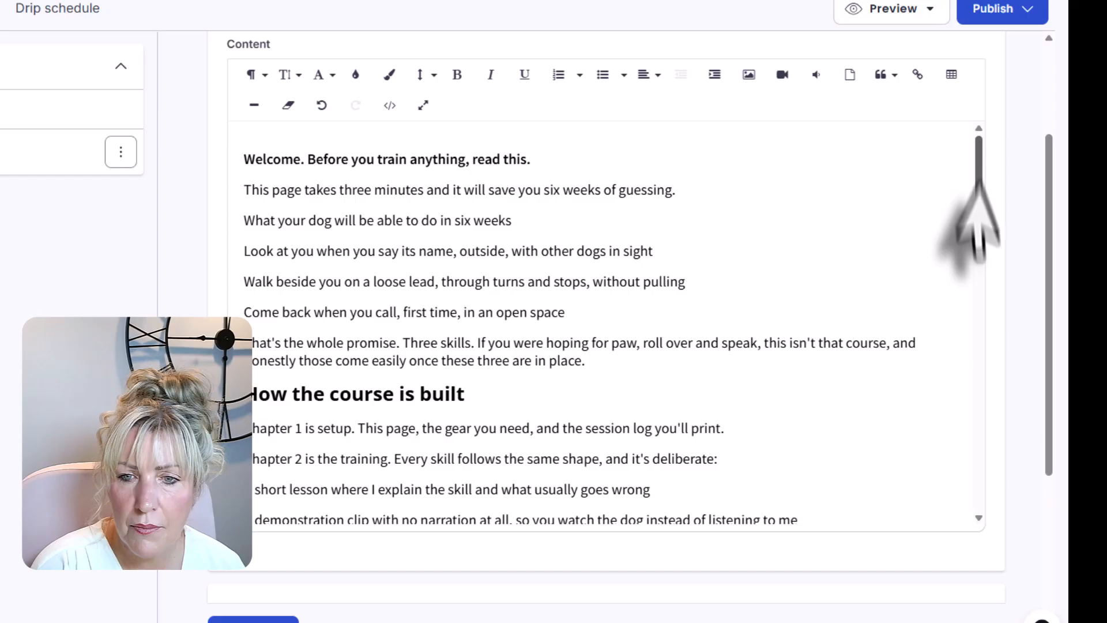
drag(979, 184, 979, 435)
drag(382, 351, 242, 350)
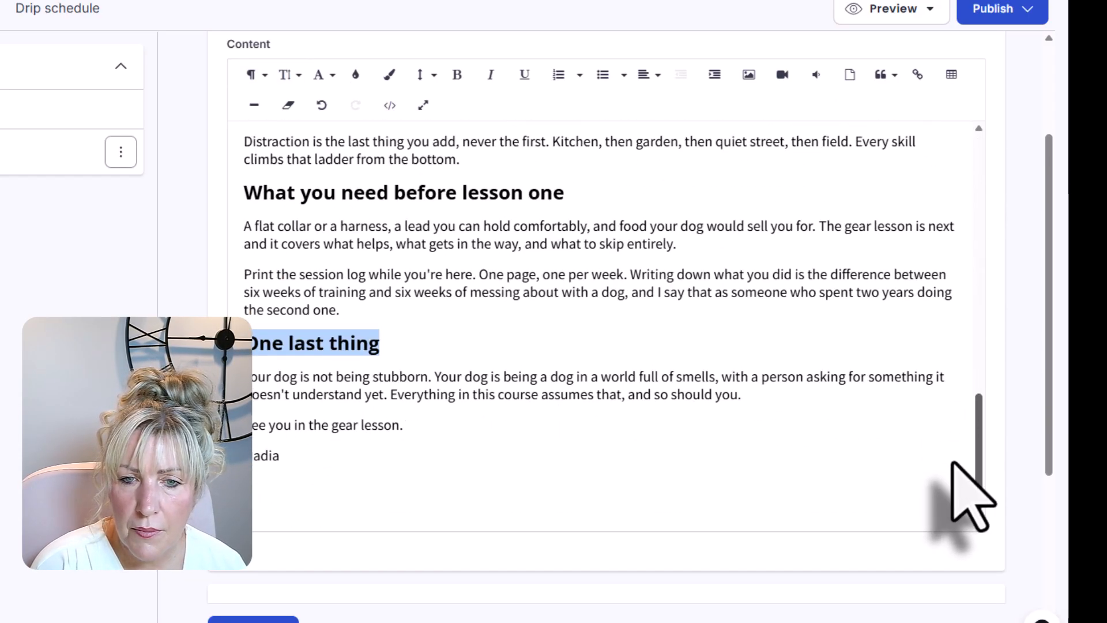
click(738, 449)
Format the opening line "Welcome. Before you train anything, read this." as Heading 2 and save the lesson.
scroll(692, 398, up, 5)
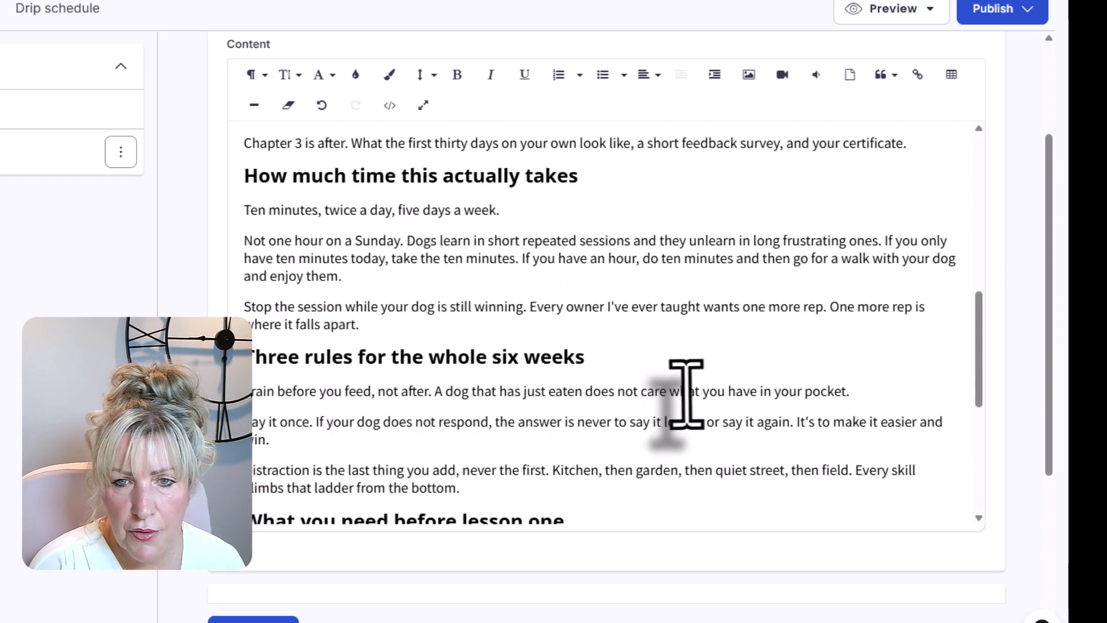
scroll(686, 393, up, 10)
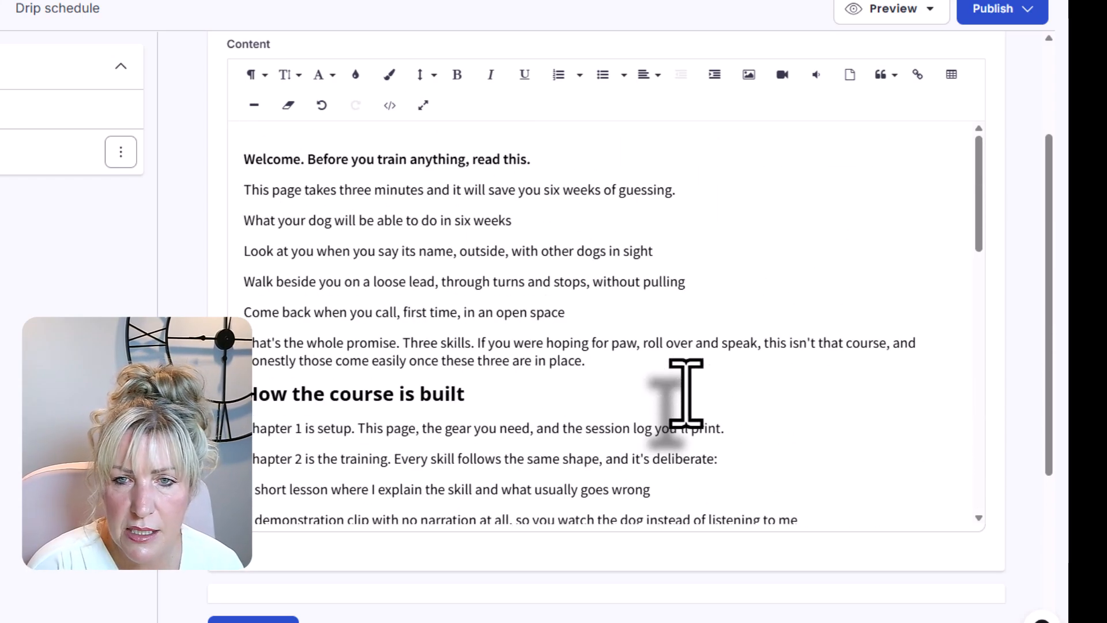
drag(534, 161, 233, 162)
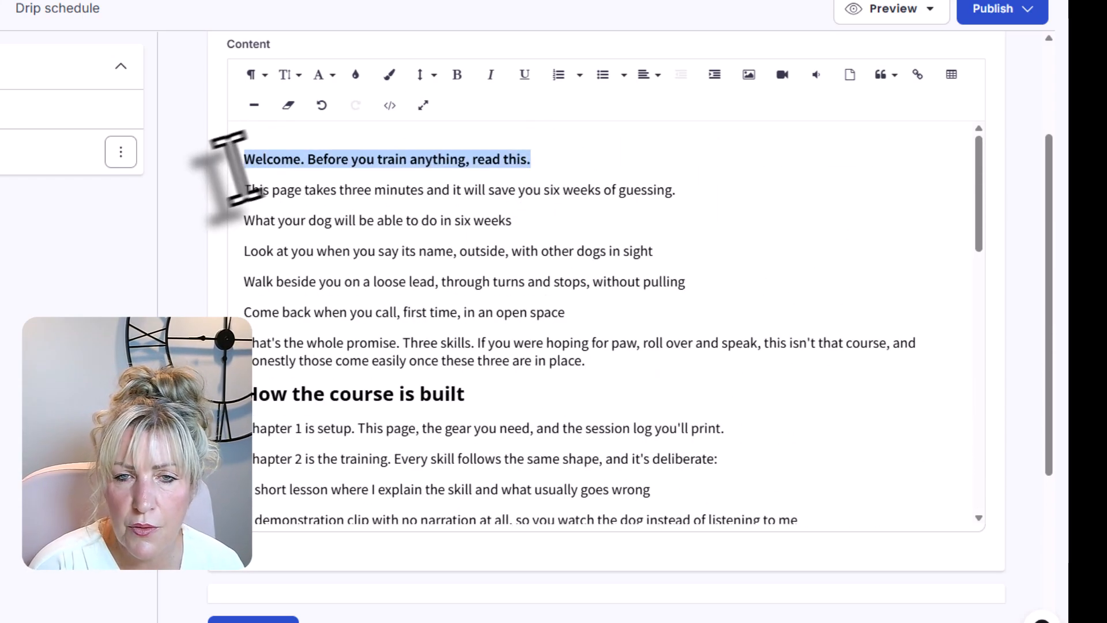
click(252, 74)
click(276, 179)
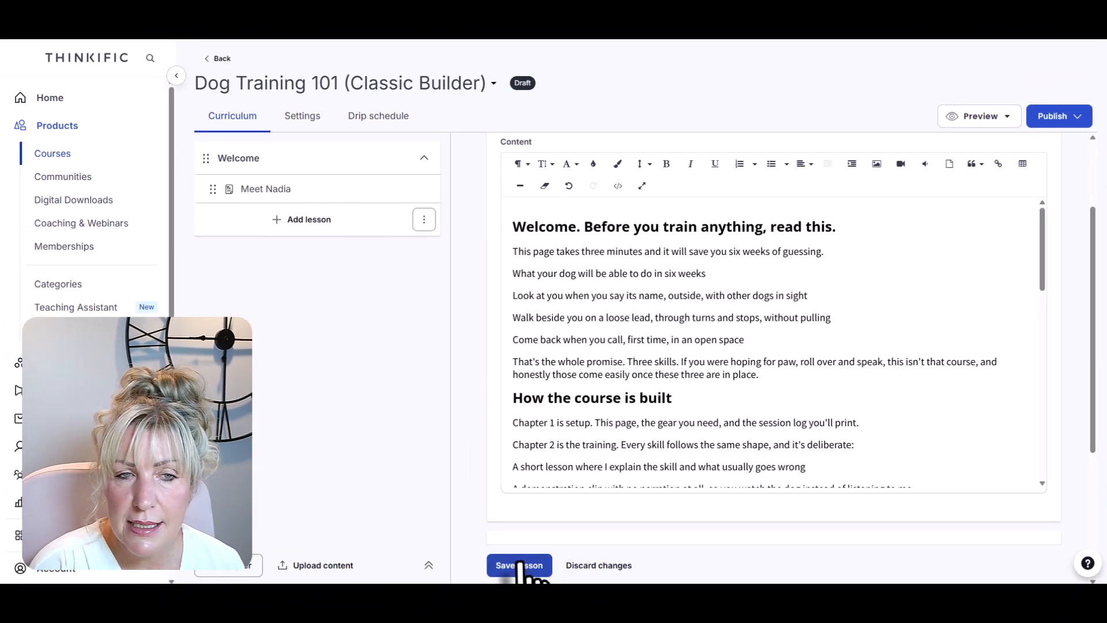
click(519, 566)
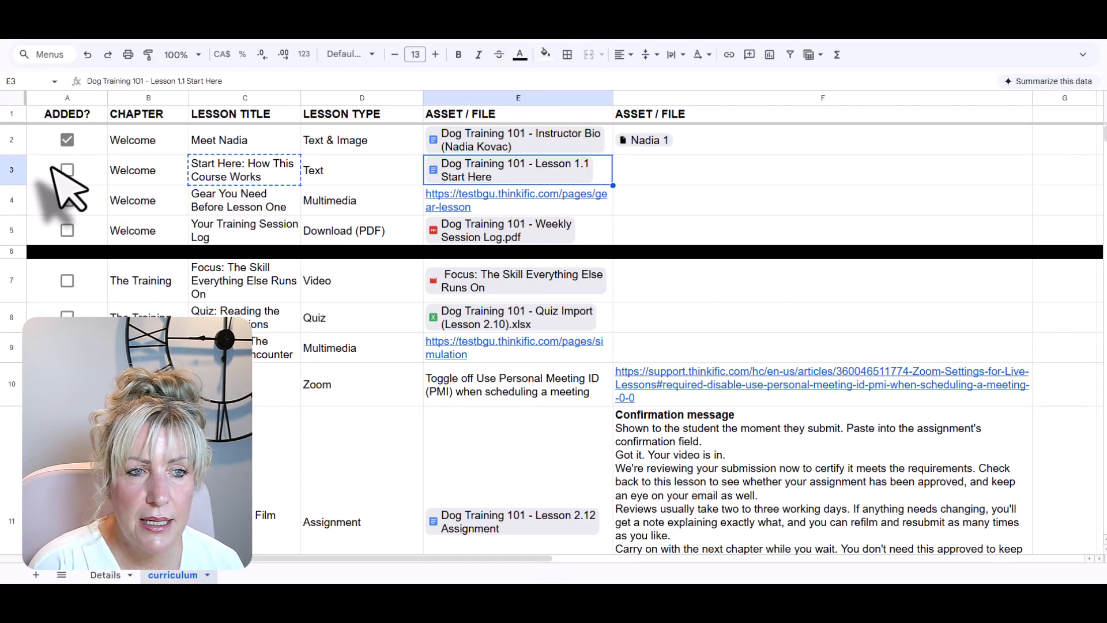
In the curriculum spreadsheet, mark the Start Here lesson as added and copy the title "Gear You Need Before Lesson One".
click(67, 170)
click(258, 199)
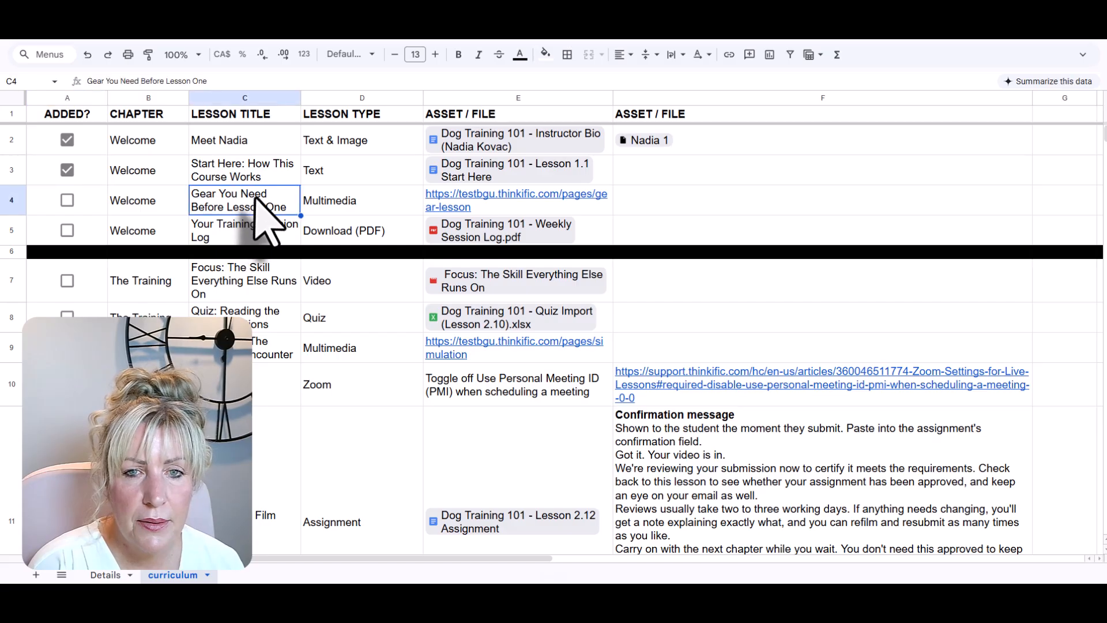
mouse_move(478, 214)
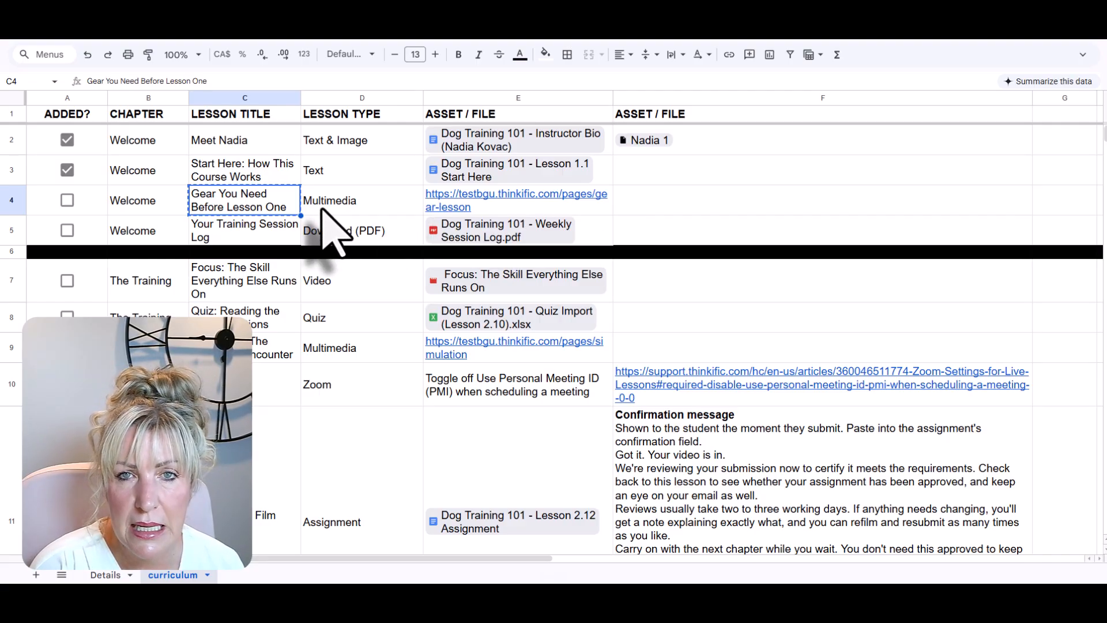
Back in Thinkific, add a Multimedia lesson to the Welcome chapter titled "Gear You Need Before Lesson One".
click(512, 11)
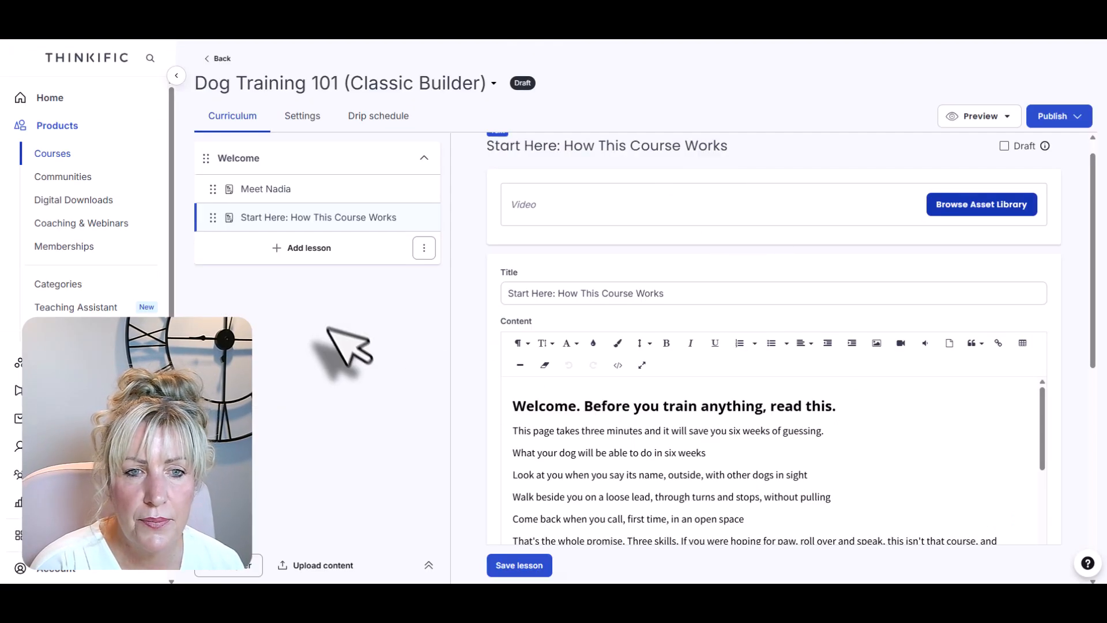
click(288, 254)
click(862, 288)
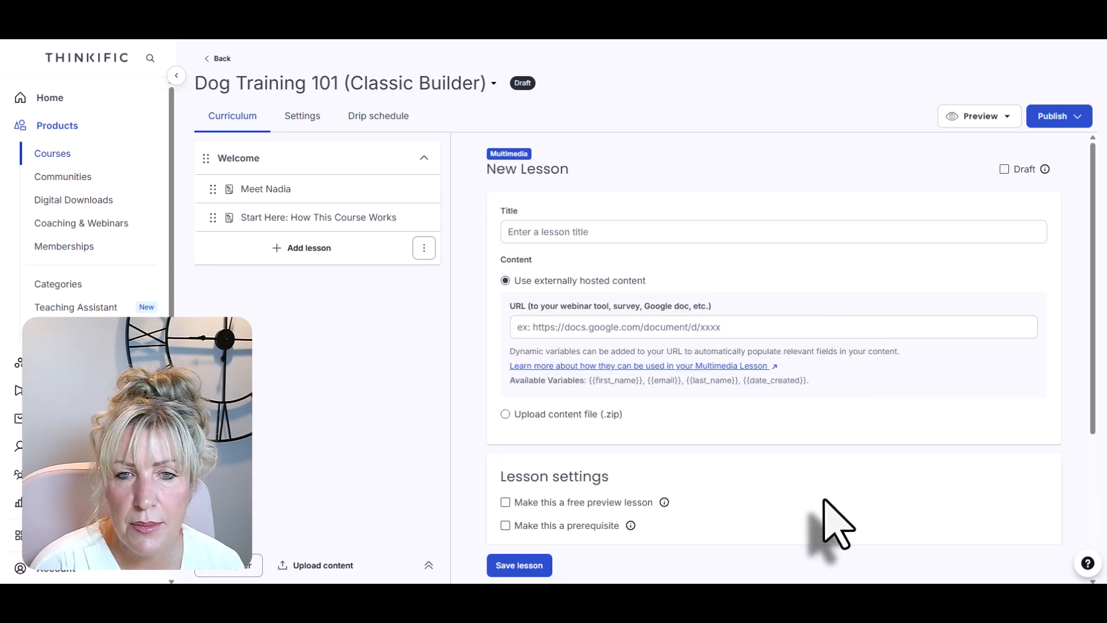
click(569, 229)
text(Gear You Need Before Lesson One)
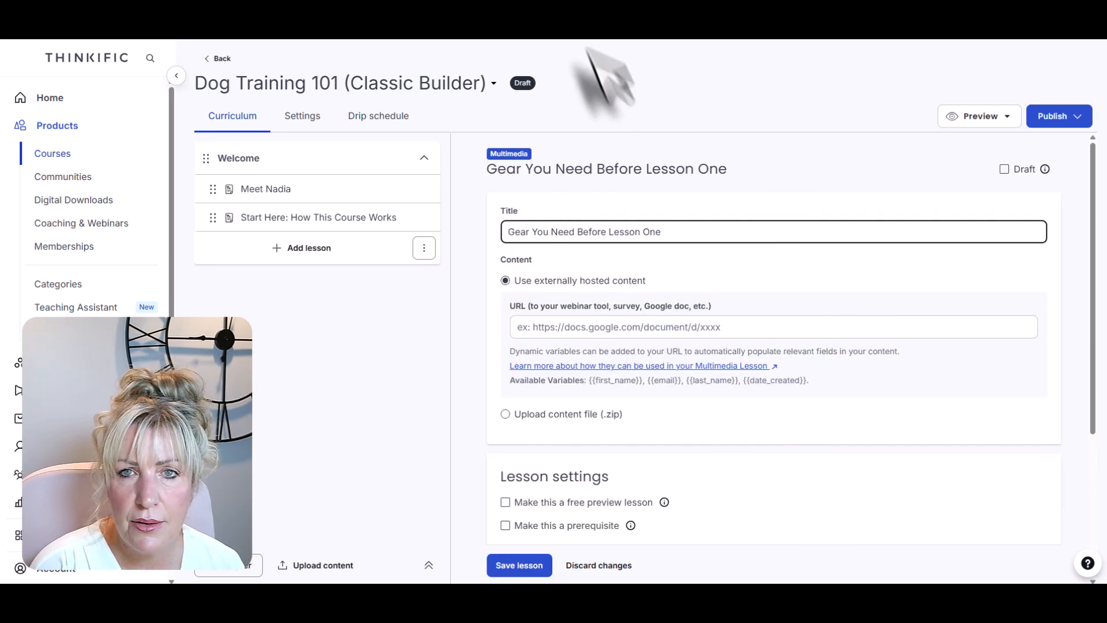
click(600, 12)
click(493, 202)
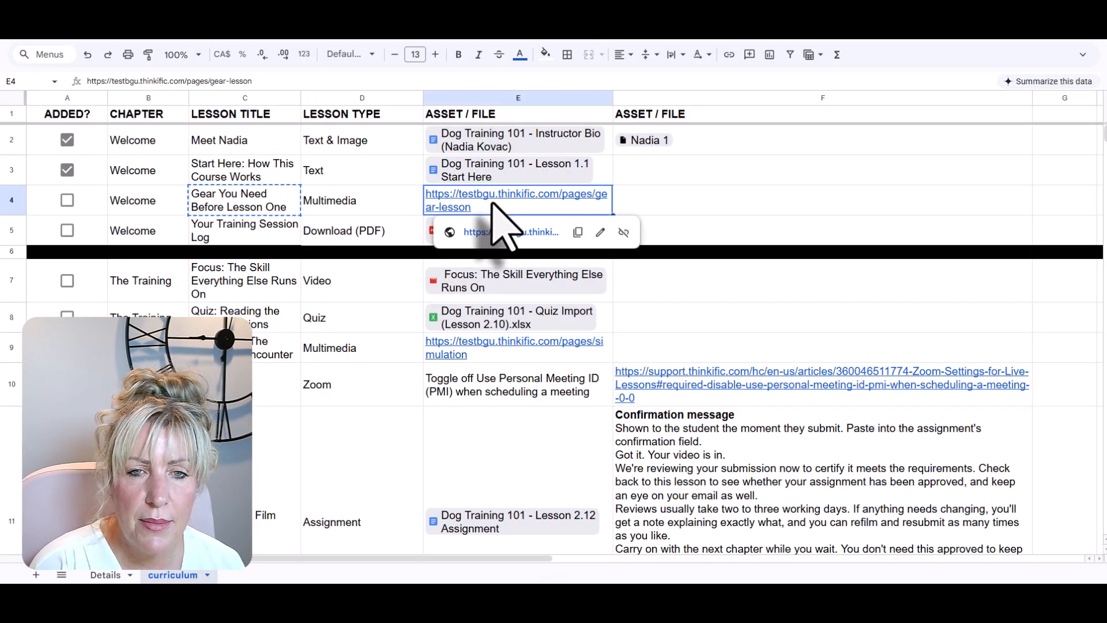
key(ctrl+c)
click(519, 35)
click(640, 328)
key(ctrl+v)
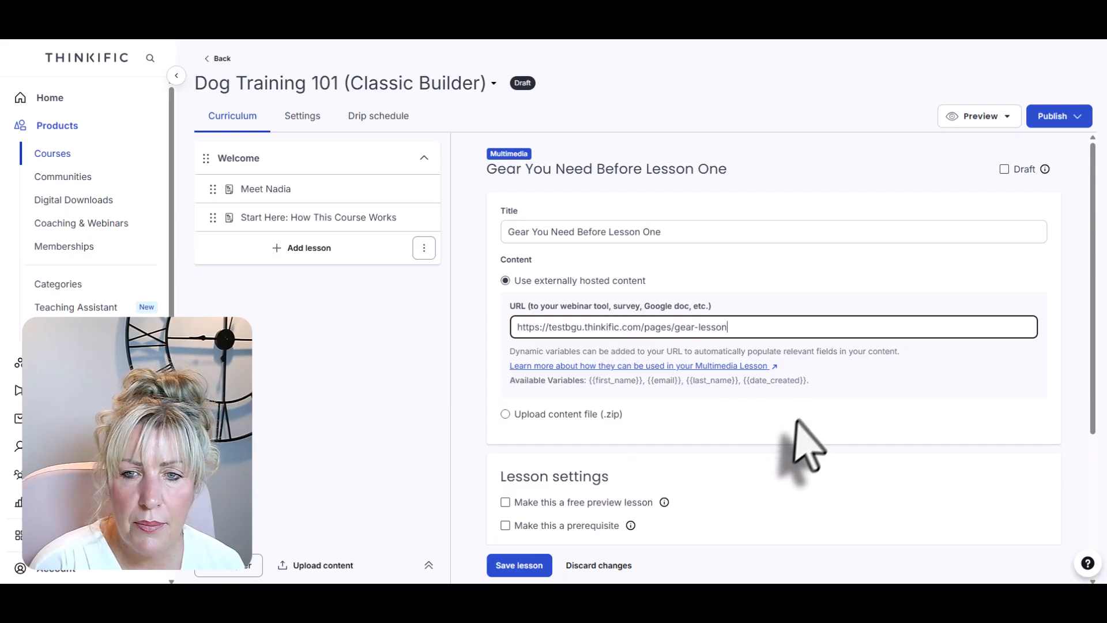
click(508, 565)
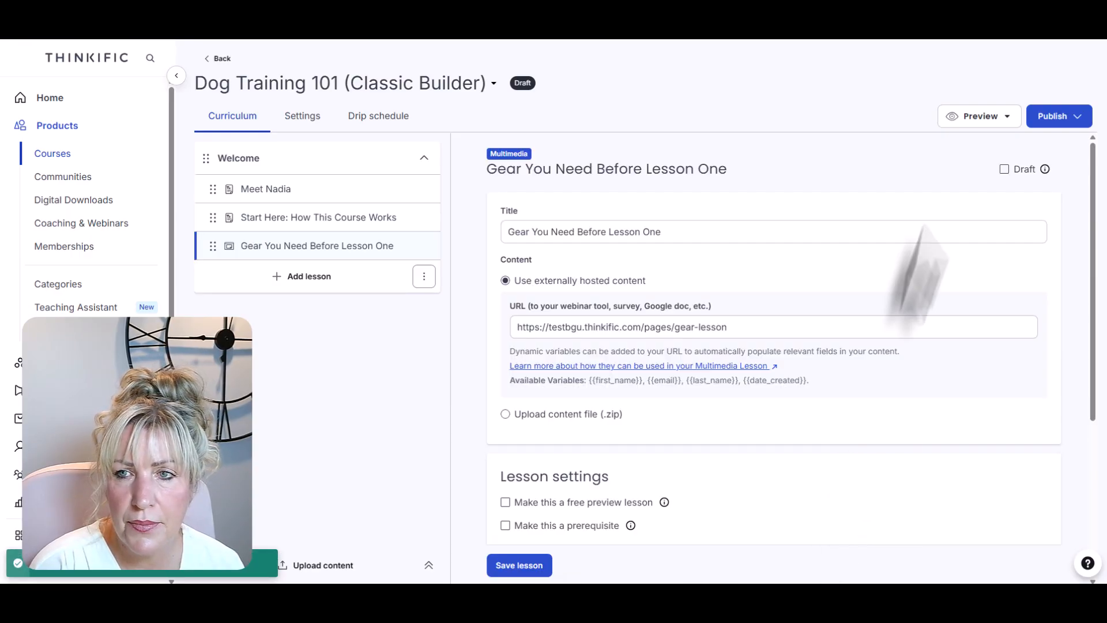
Open the course preview on the gear lesson and tick "A flat collar or a well-fitted harness" in the kit list.
click(974, 116)
click(903, 151)
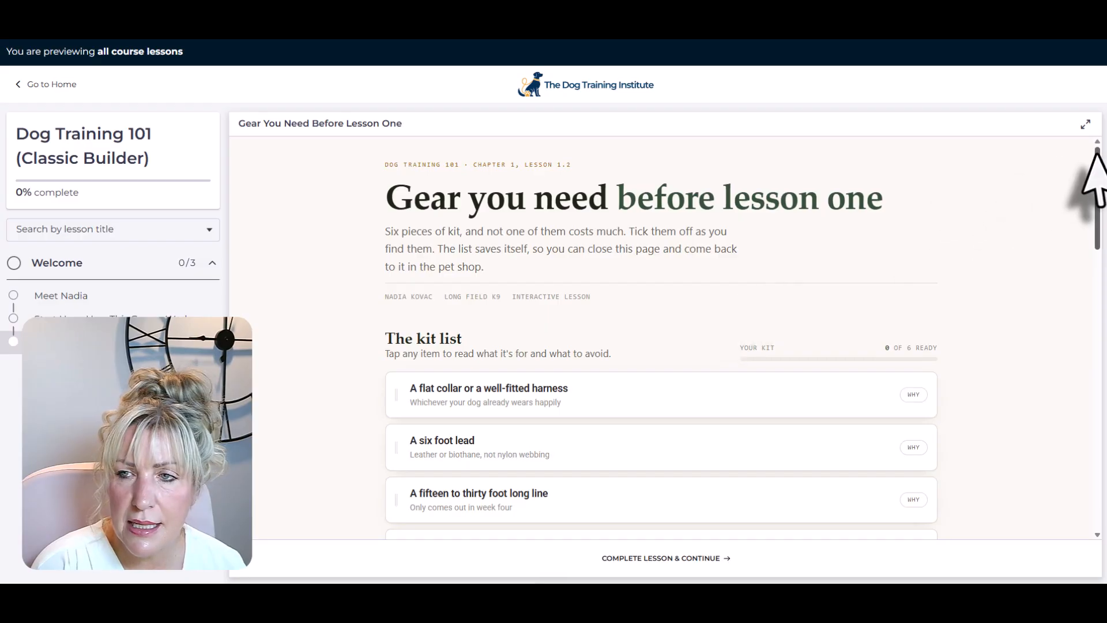
drag(1098, 152, 1097, 200)
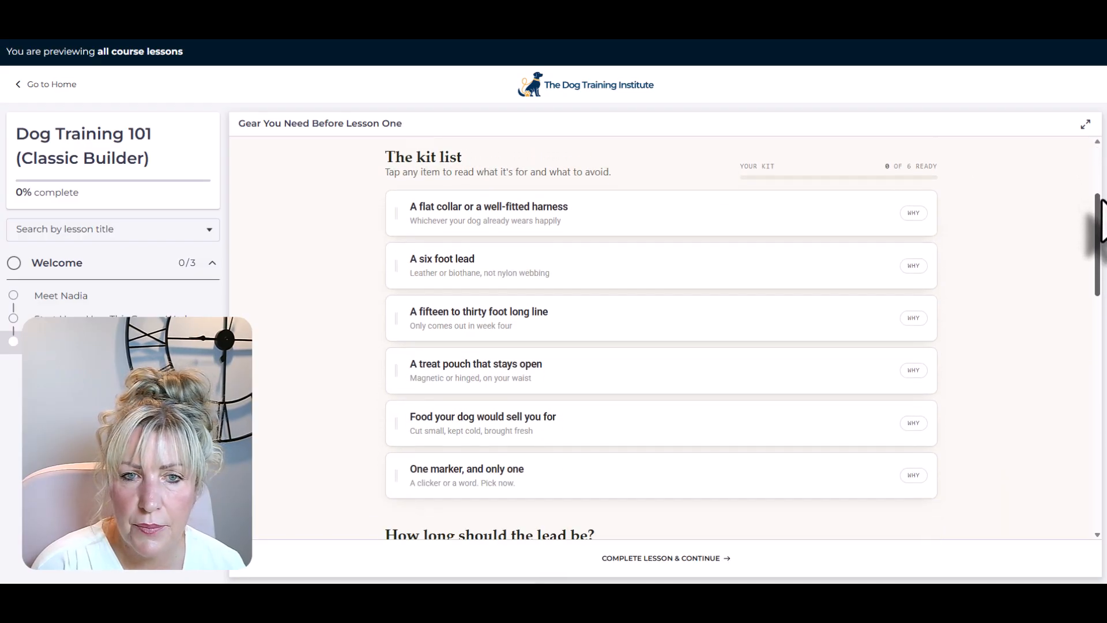
click(594, 226)
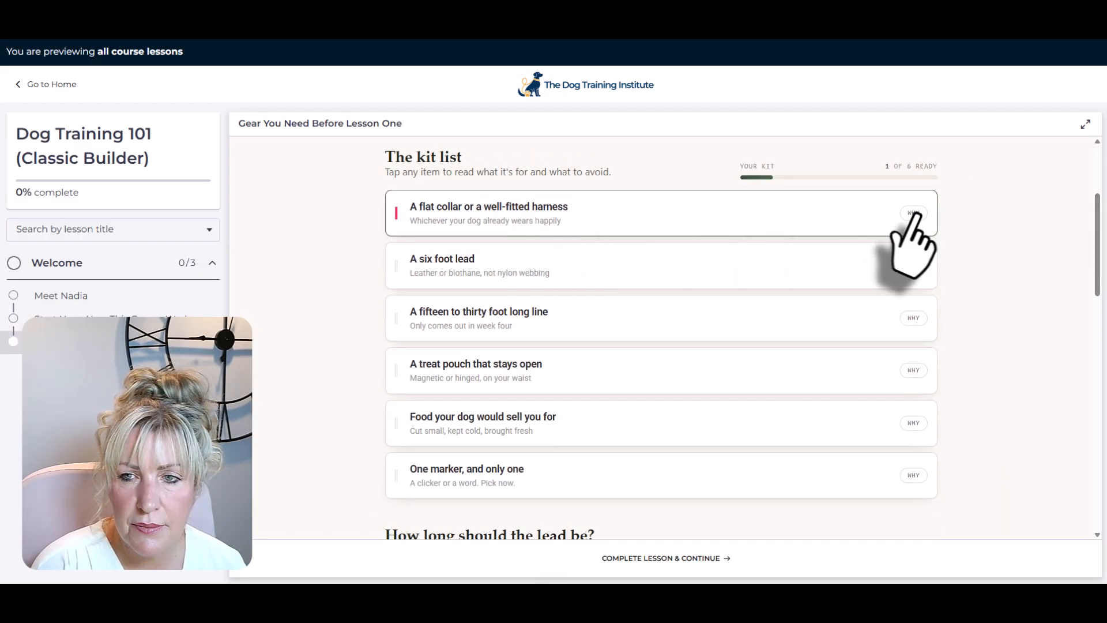
Try the 4 ft, 6 ft, 15 ft and 30 ft options under "How long should the lead be?" and read their explanations.
scroll(755, 234, down, 5)
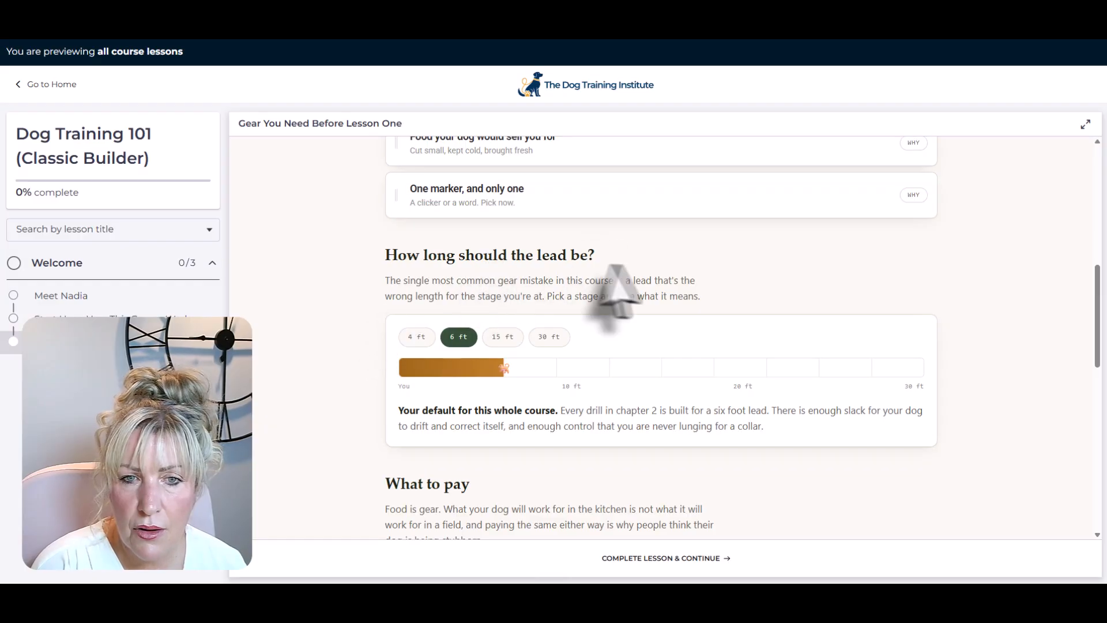
click(505, 339)
click(551, 338)
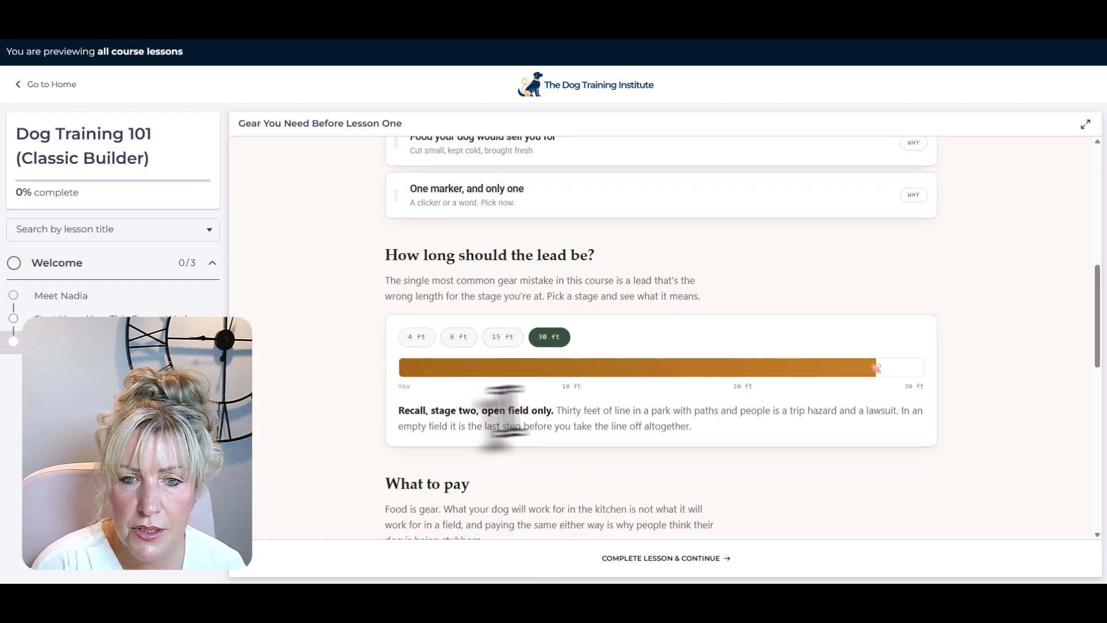
click(416, 337)
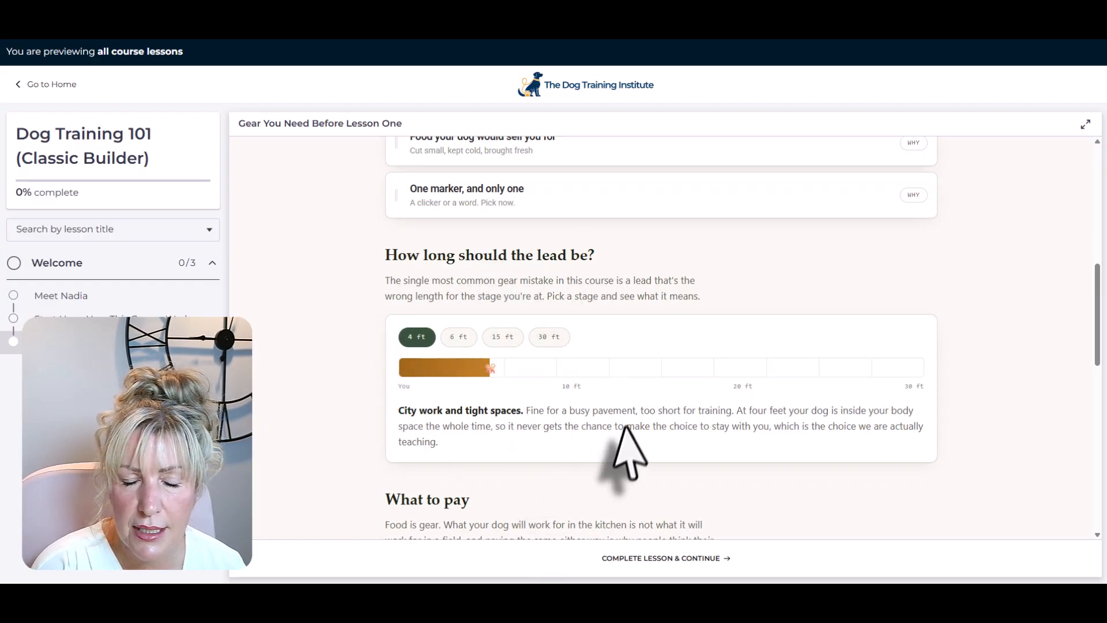
triple_click(402, 410)
click(458, 337)
click(503, 337)
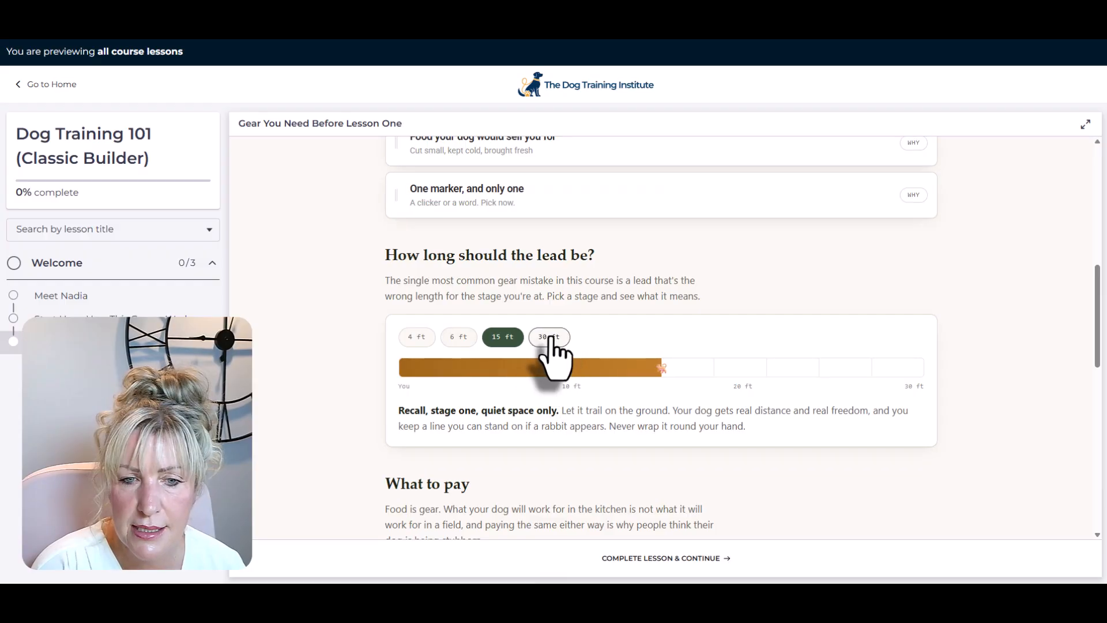
click(549, 337)
Test the distraction level slider under "What to pay" and clear the kit list at the end of the page.
scroll(893, 246, down, 5)
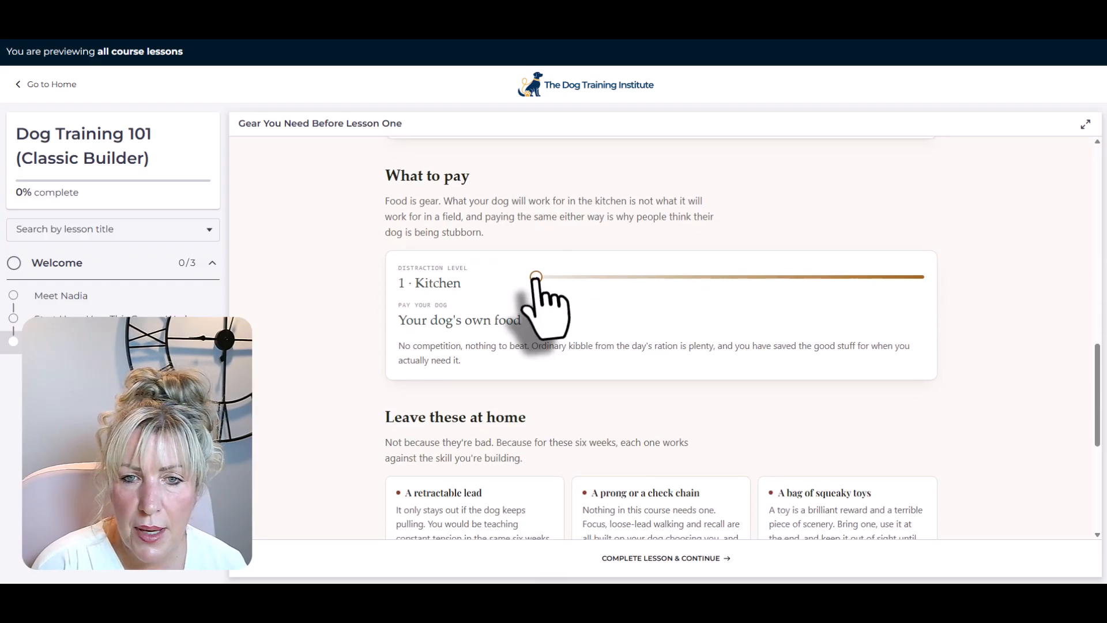
drag(534, 277, 501, 284)
scroll(941, 332, down, 5)
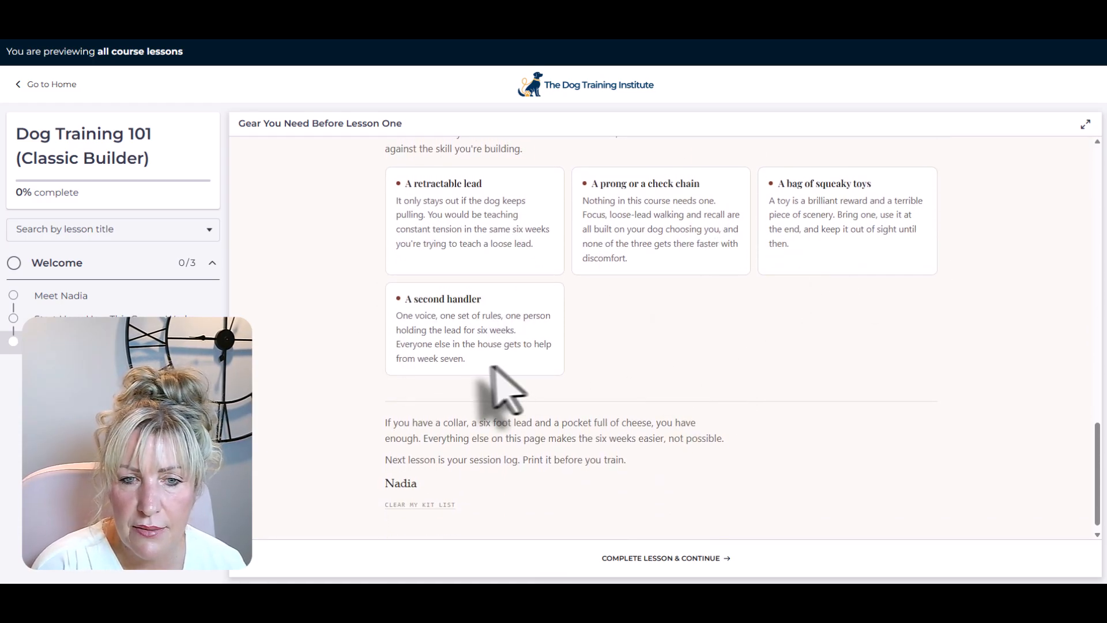
scroll(668, 346, down, 1)
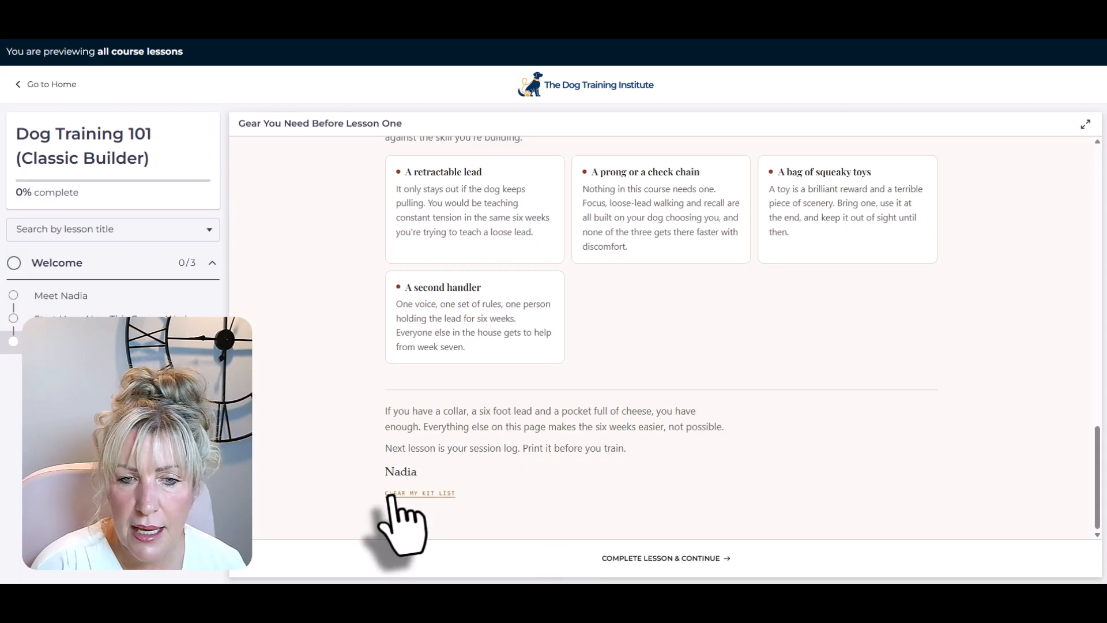
scroll(1010, 386, up, 20)
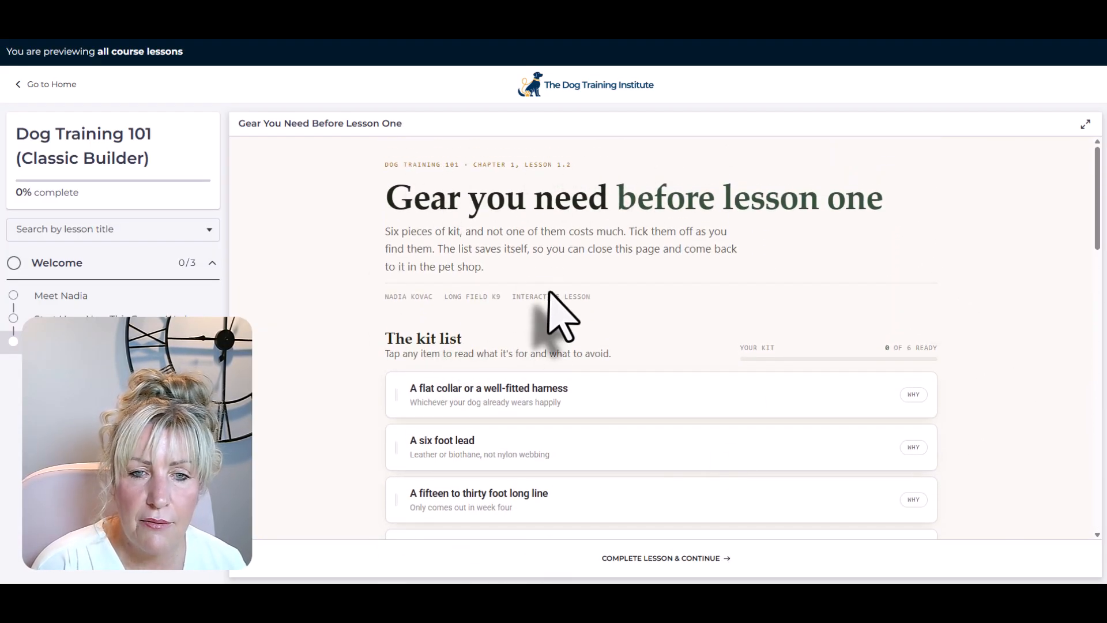
Preview the lesson "Start Here: How This Course Works" and review its headings and text down to the end.
click(34, 318)
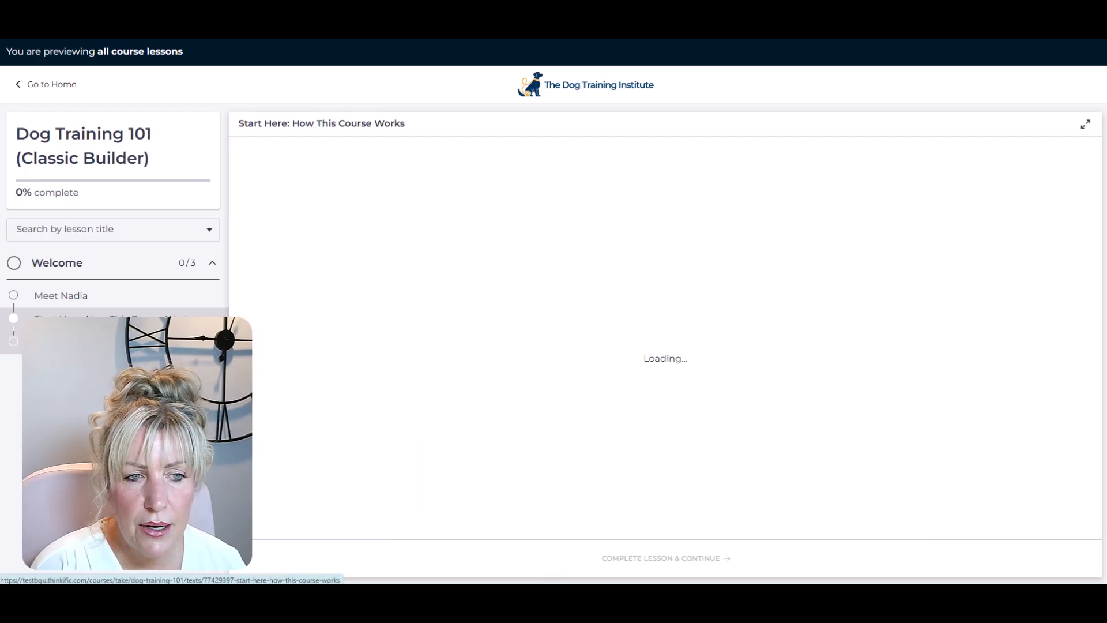
scroll(933, 291, down, 12)
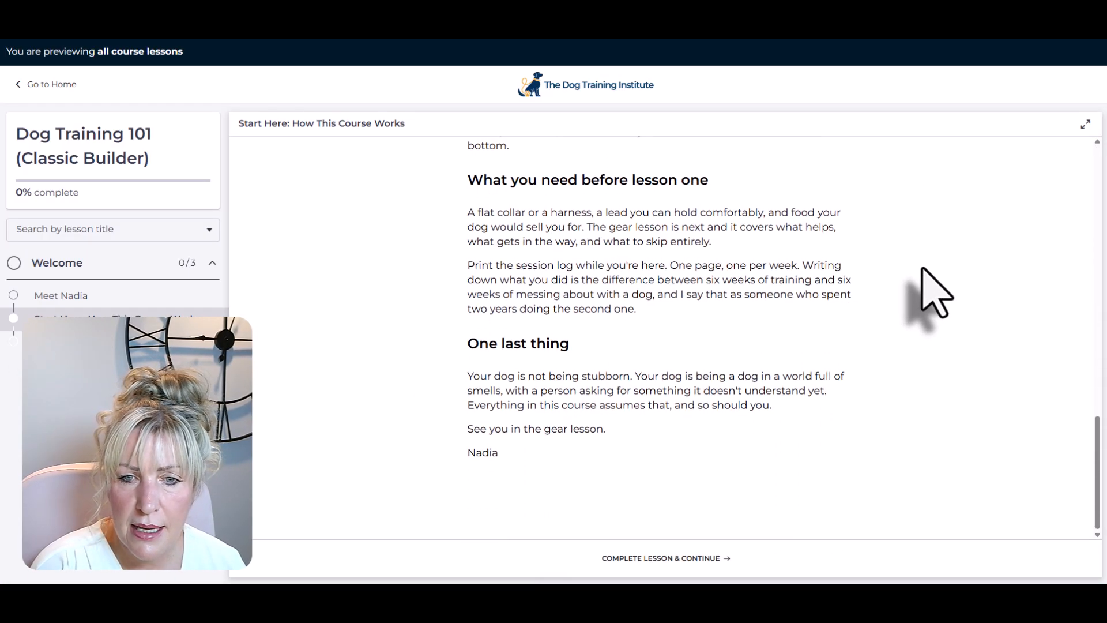
In the curriculum spreadsheet, mark "Gear You Need Before Lesson One" as added and copy the title "Your Training Session Log".
scroll(927, 292, up, 12)
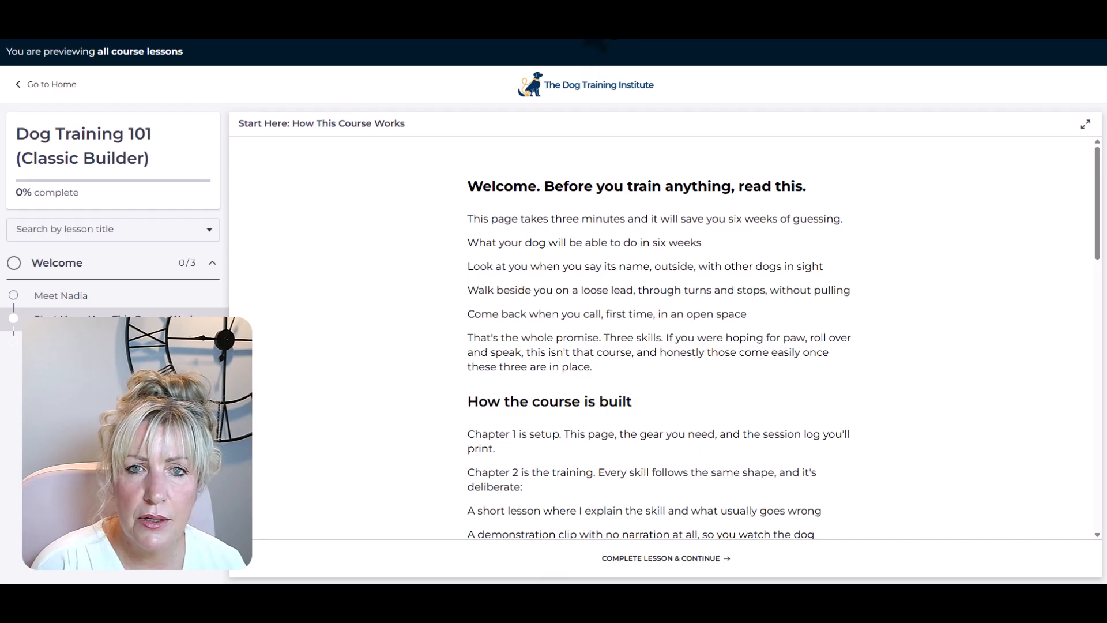
click(548, 10)
click(566, 23)
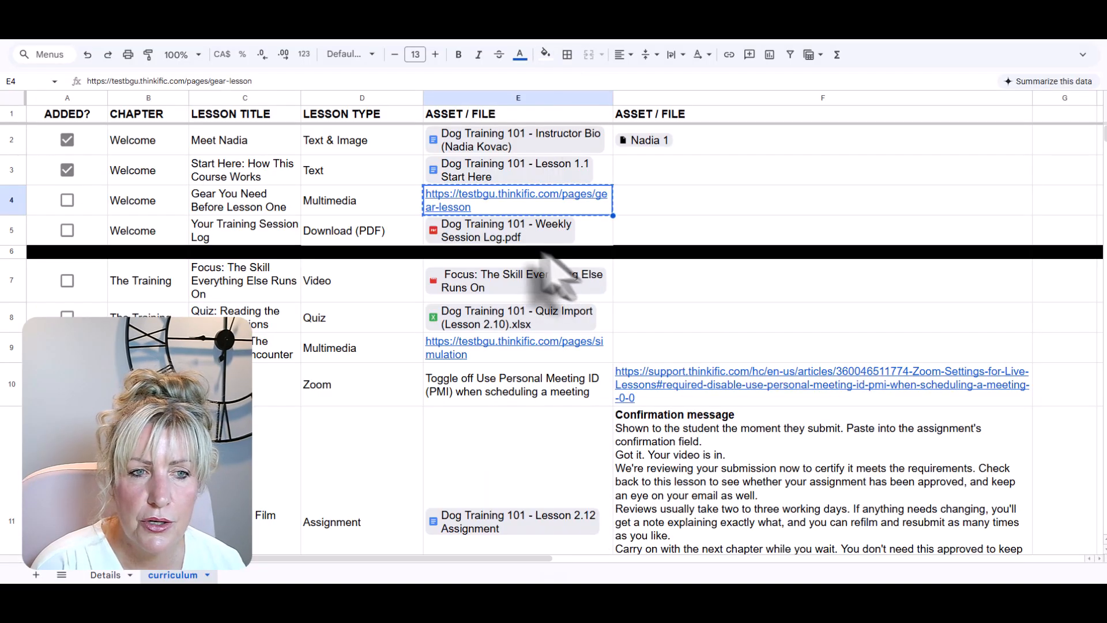
click(67, 200)
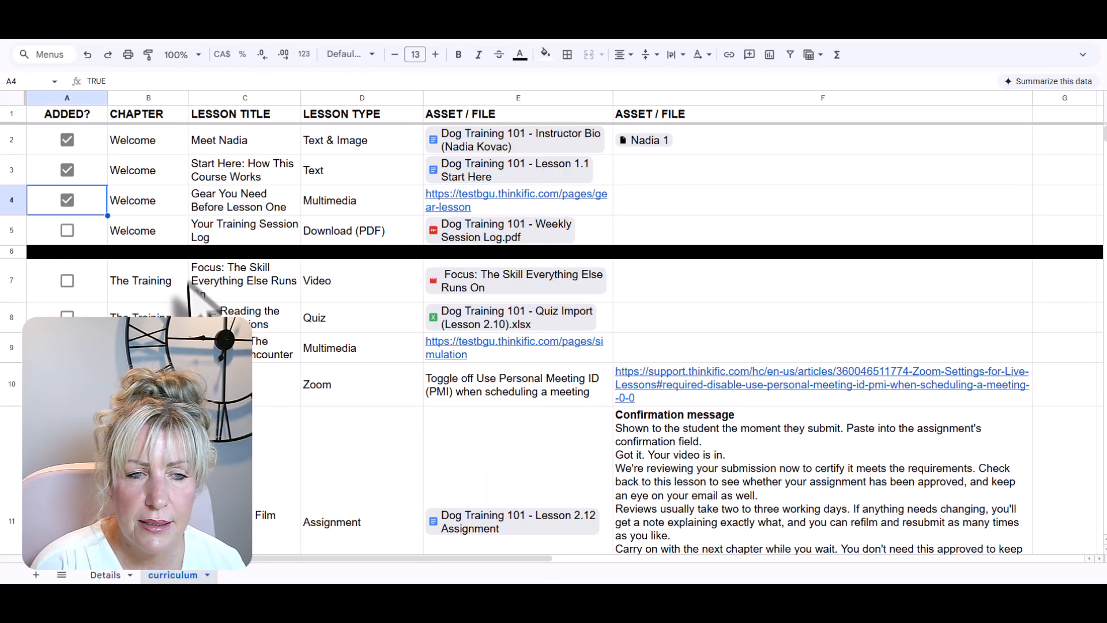
click(277, 238)
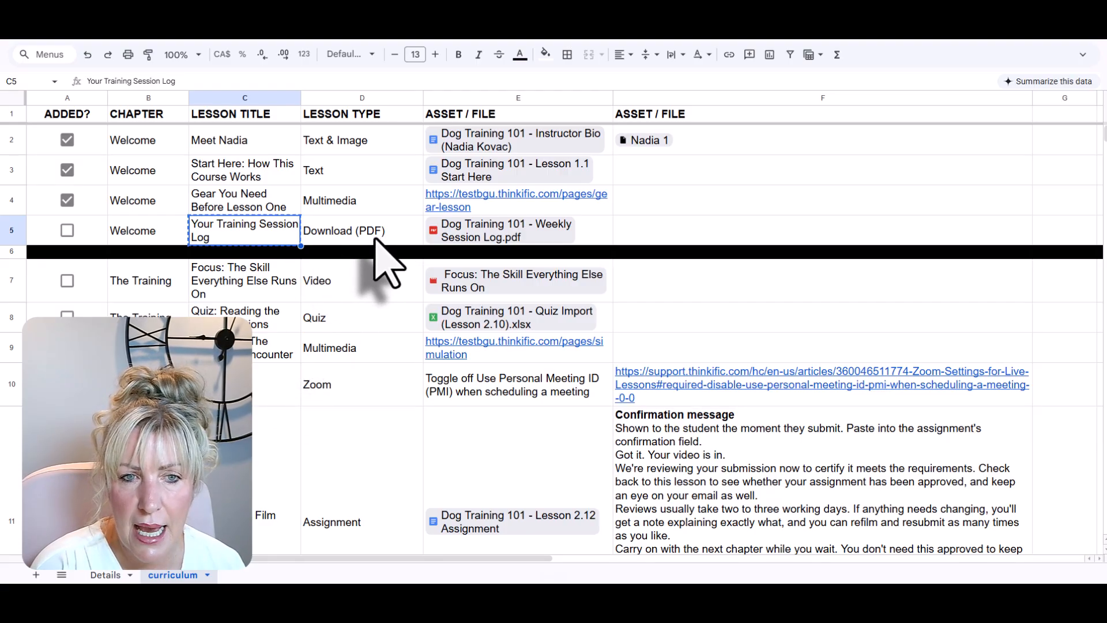
In the Thinkific course builder, add a PDF lesson titled "Your Training Session Log" to the Welcome chapter.
click(522, 32)
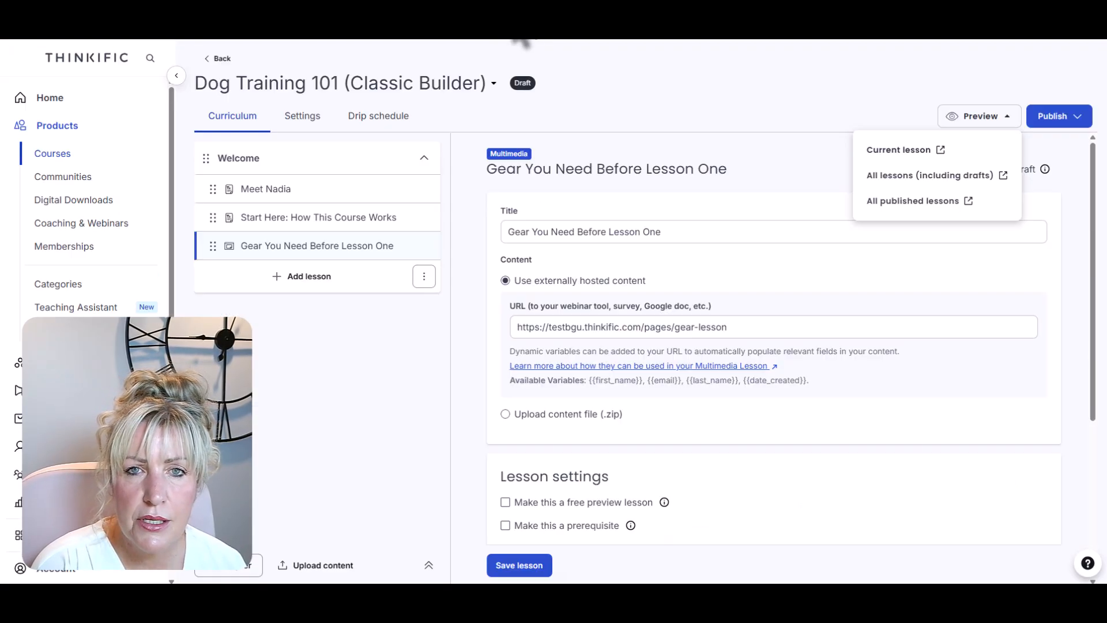
click(305, 277)
click(306, 277)
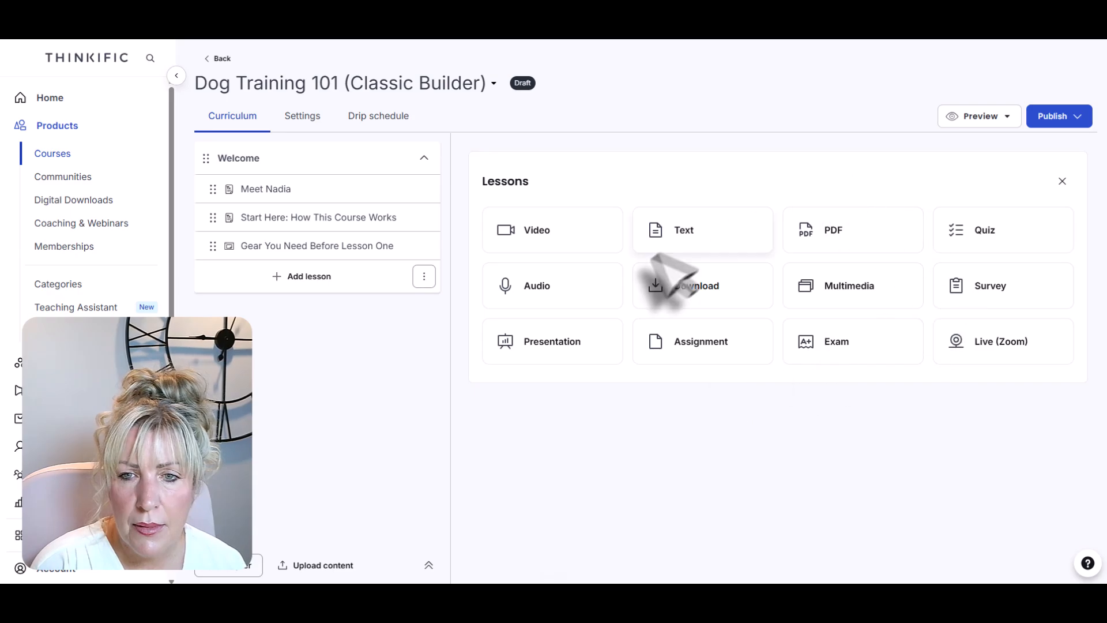
click(825, 237)
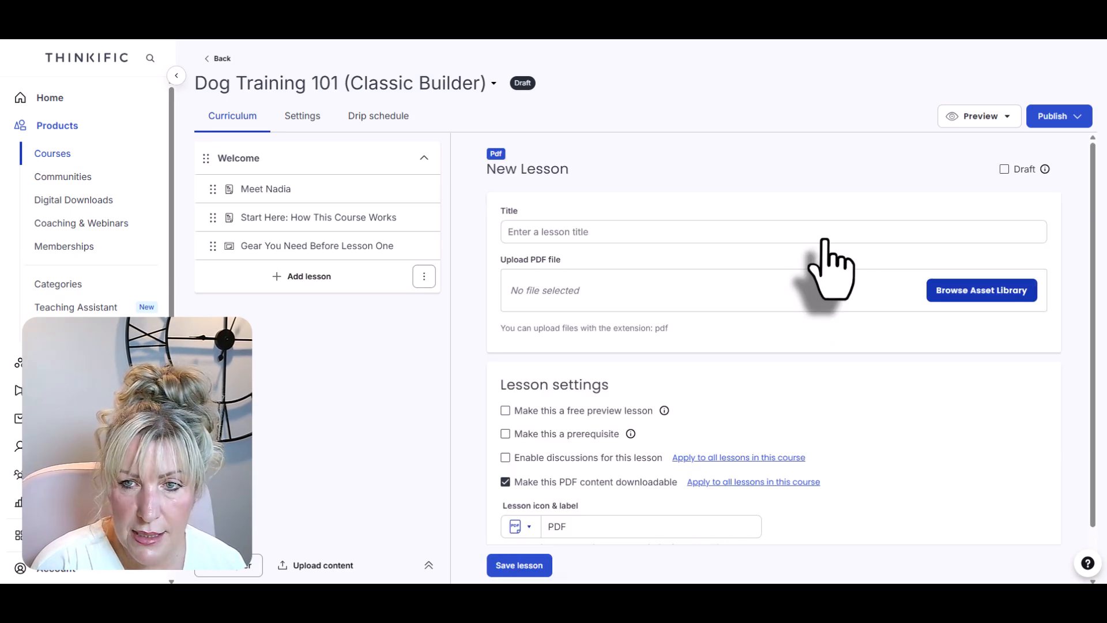
click(563, 230)
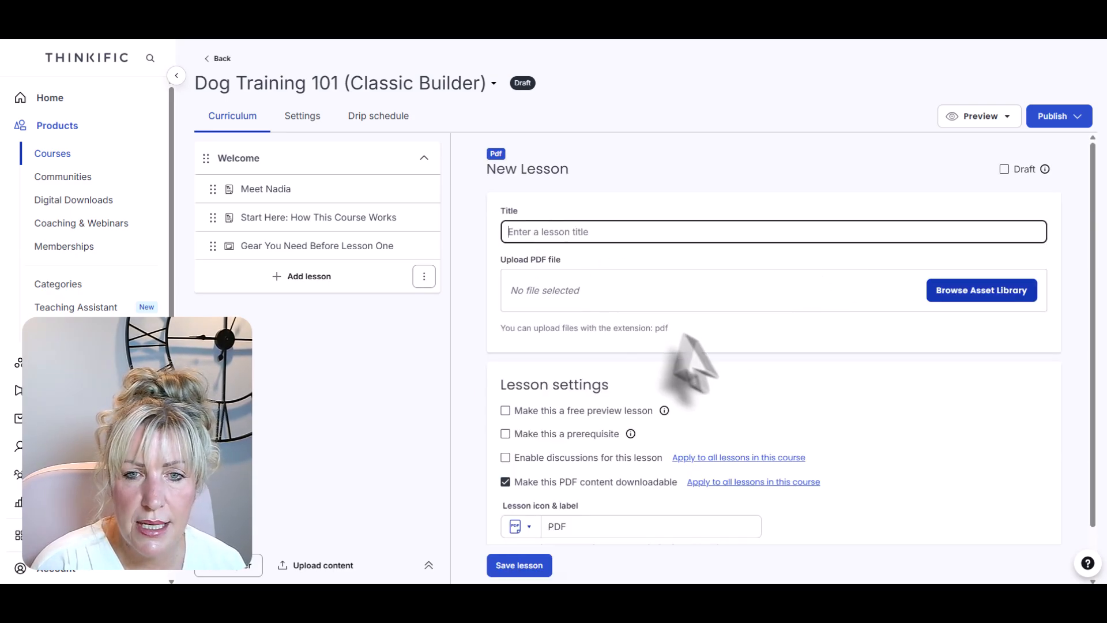
text(Your Training Session Log)
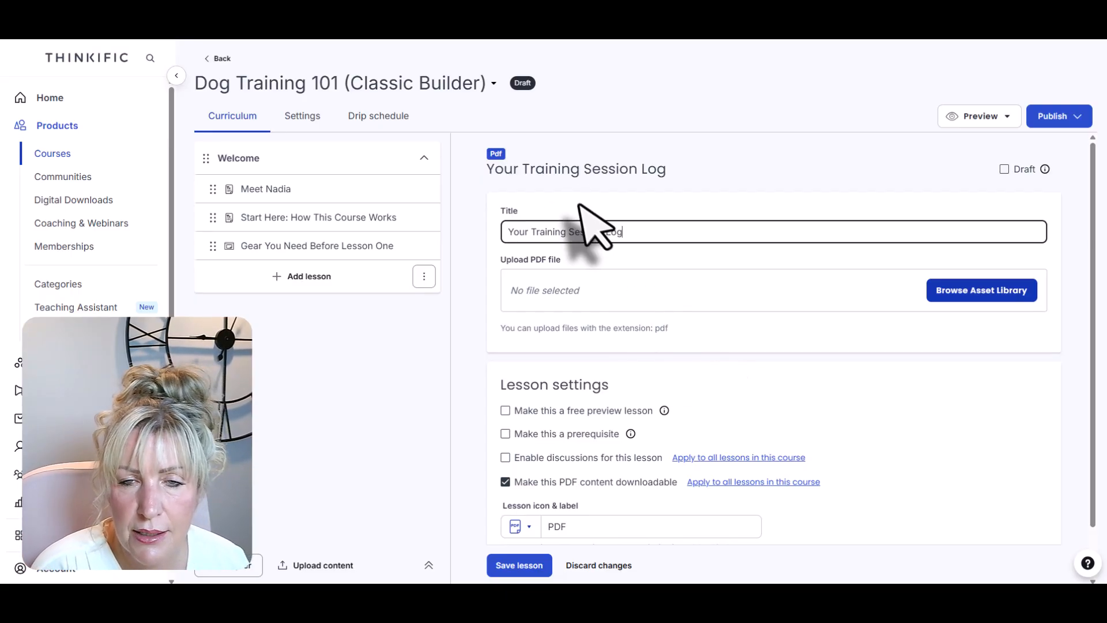
Open the Weekly Session Log PDF linked in the curriculum spreadsheet's row for the training session log.
click(614, 19)
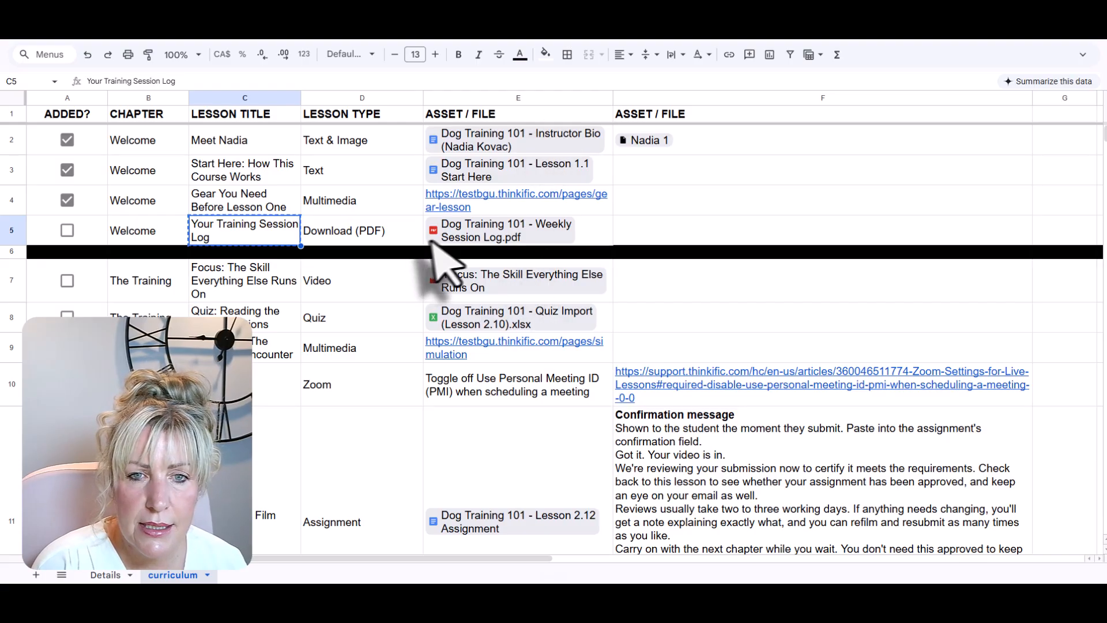
click(470, 236)
click(507, 264)
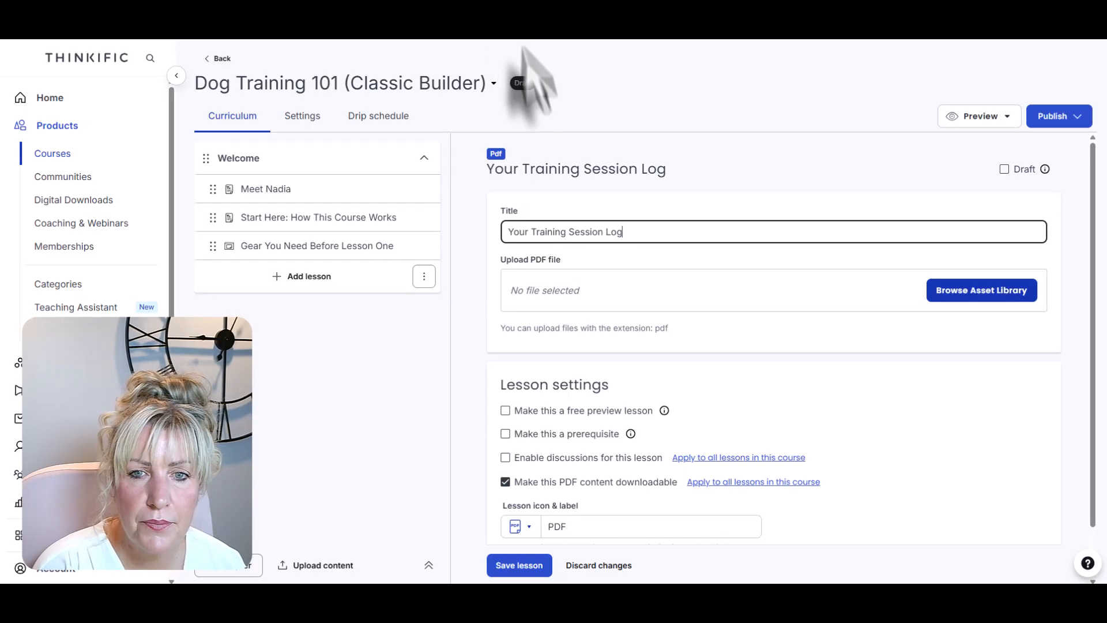
Upload "Dog Training 101 - Weekly Session Log.pdf" to the Asset Library and add it to the PDF lesson.
click(946, 290)
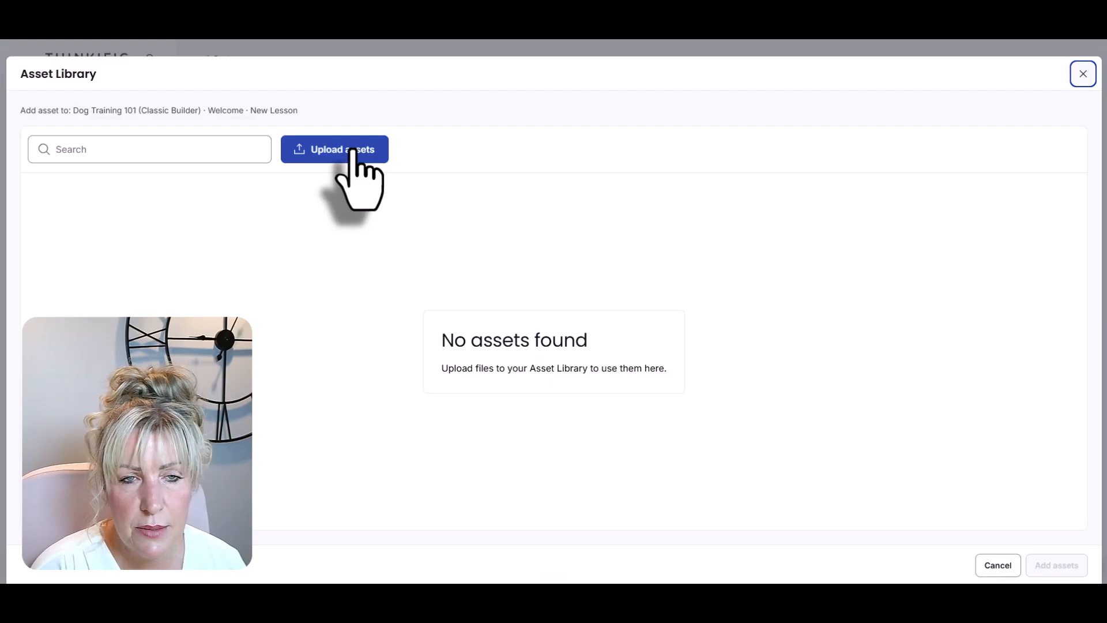
click(353, 151)
click(606, 335)
click(164, 158)
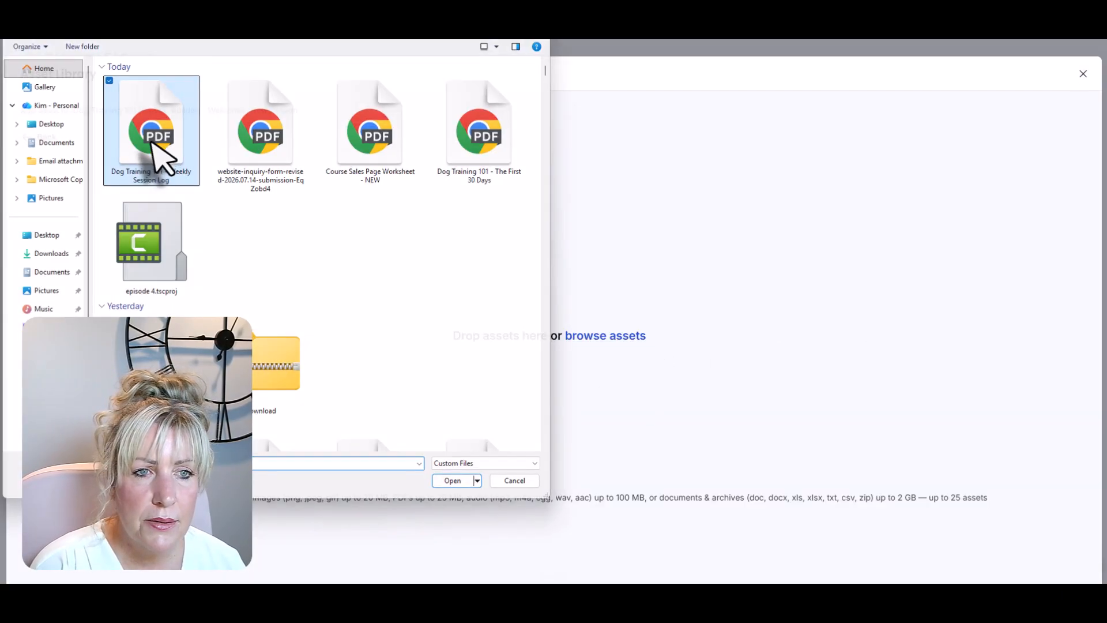
double_click(164, 158)
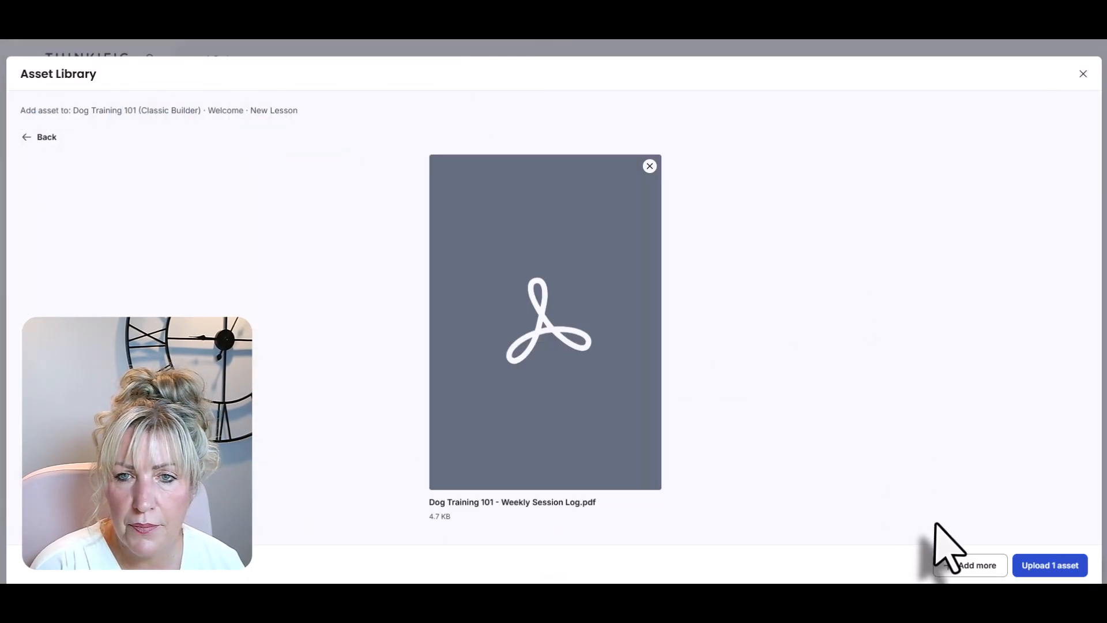
click(1083, 565)
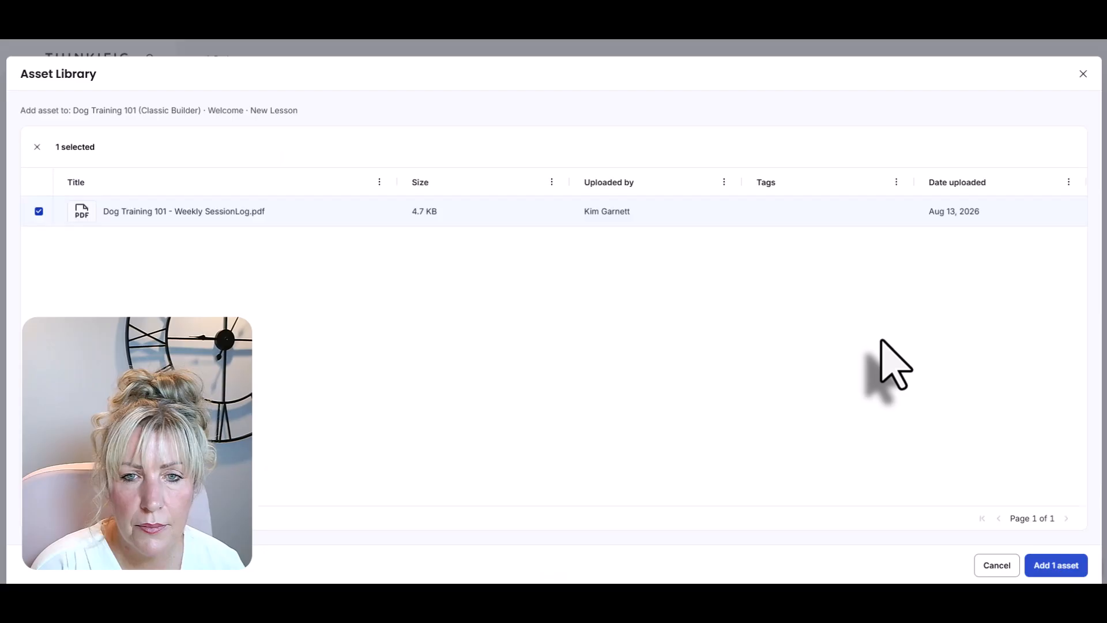
click(1065, 555)
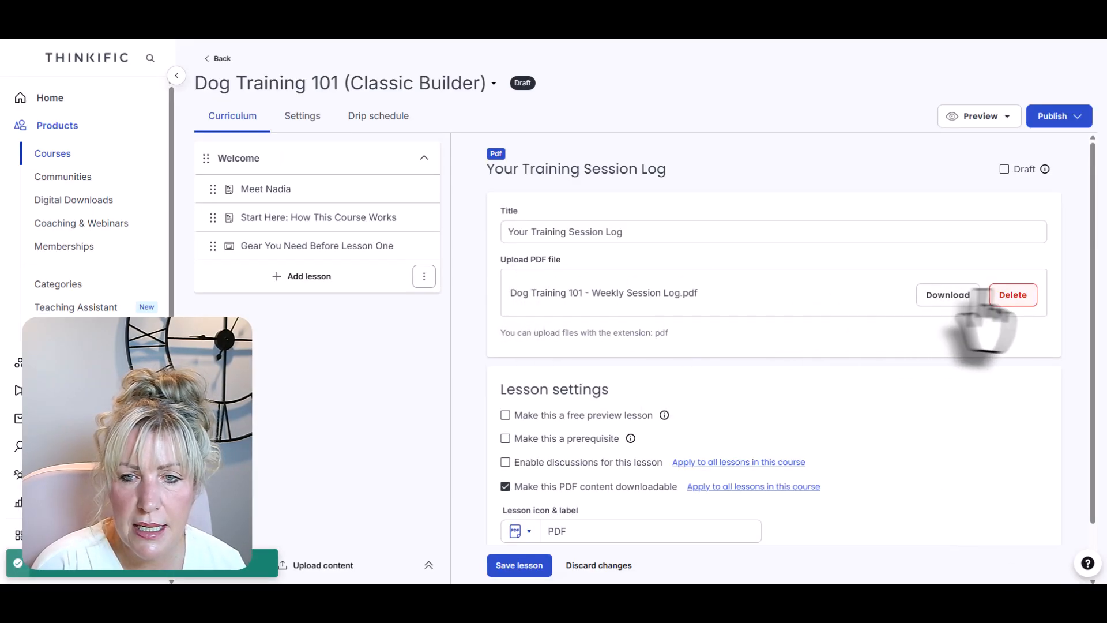
Turn the PDF lesson's downloadable setting off and back on, and save the lesson.
triple_click(731, 298)
scroll(815, 369, down, 1)
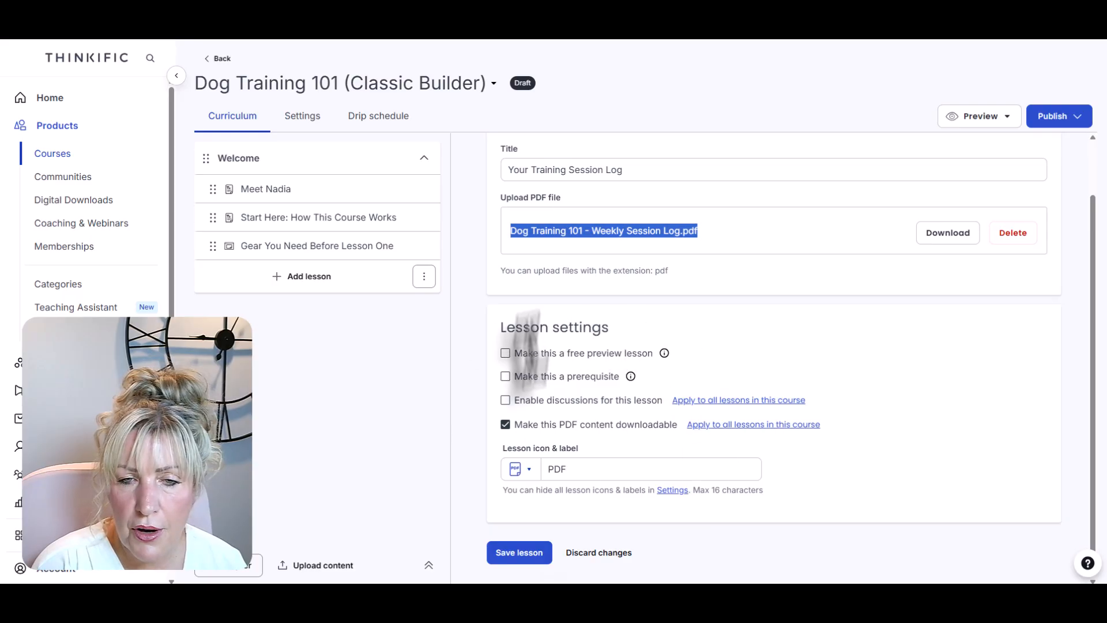
drag(526, 428, 681, 431)
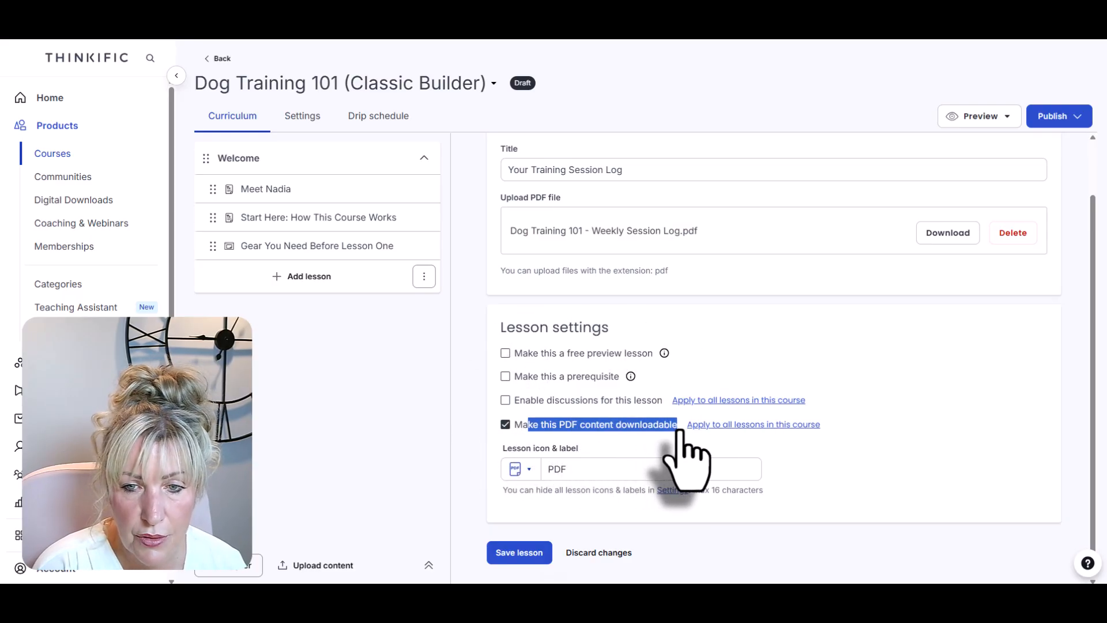
click(506, 425)
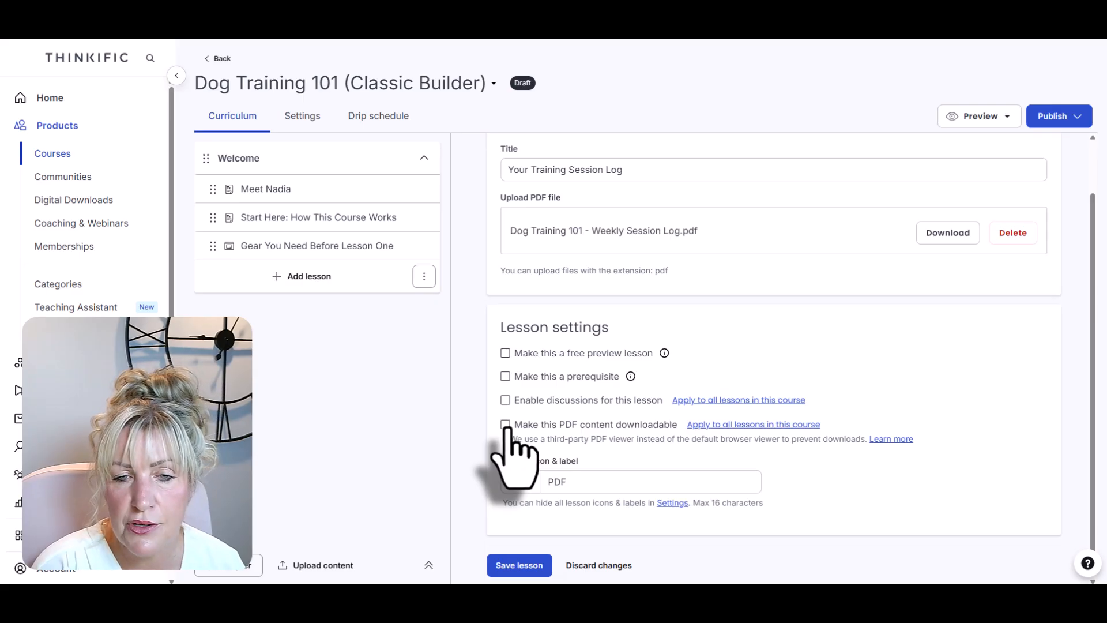
click(506, 426)
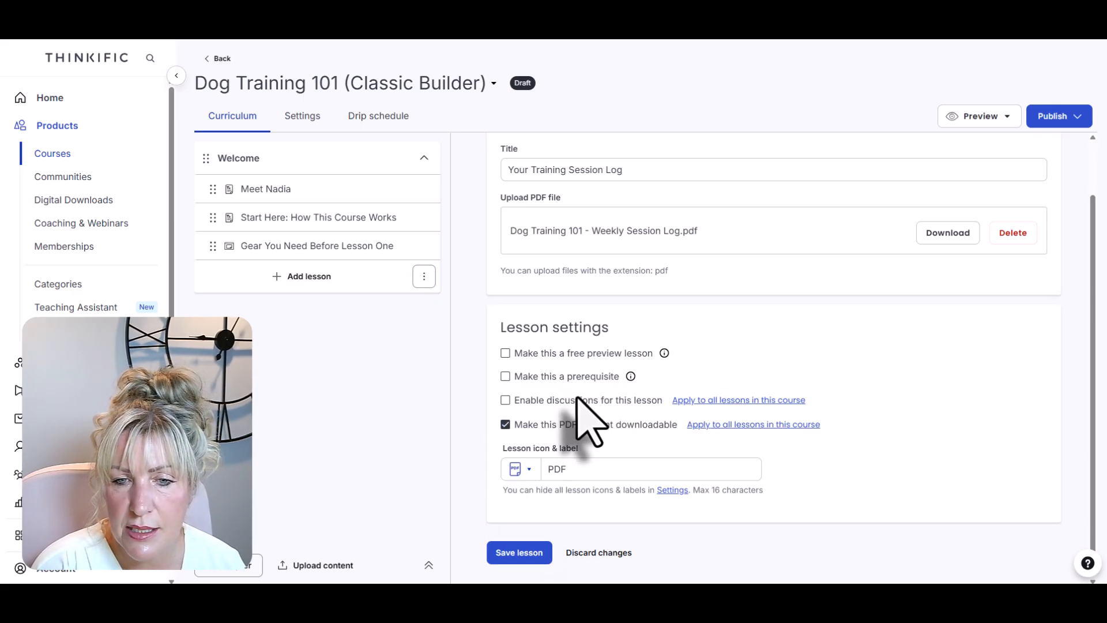
click(510, 553)
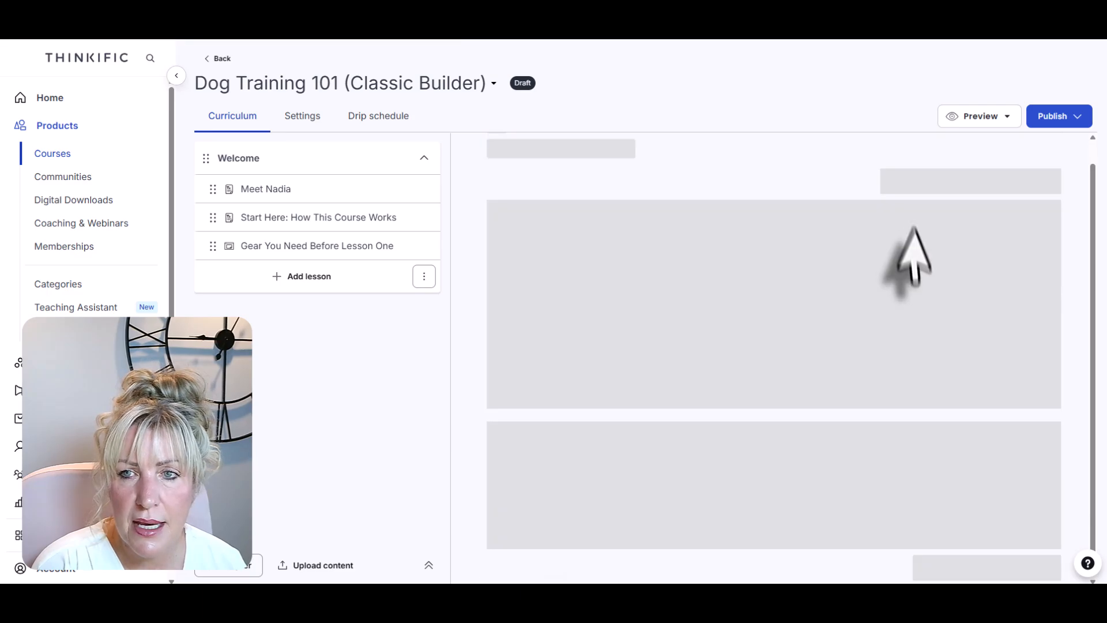
Preview the "Your Training Session Log" lesson and test its PDF download.
click(975, 116)
click(907, 151)
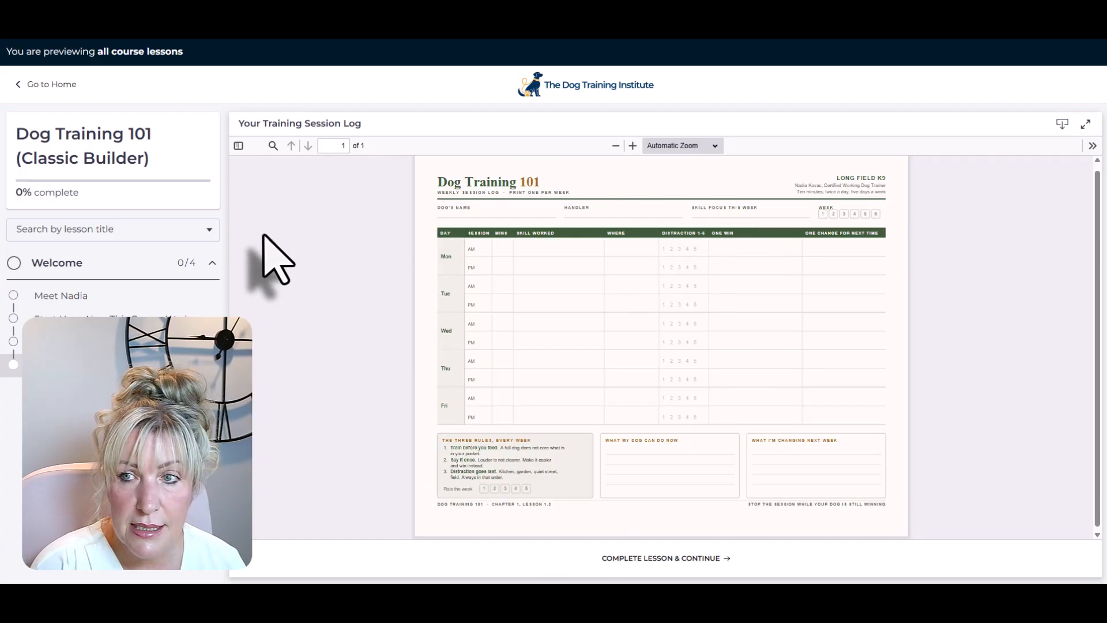
click(1061, 125)
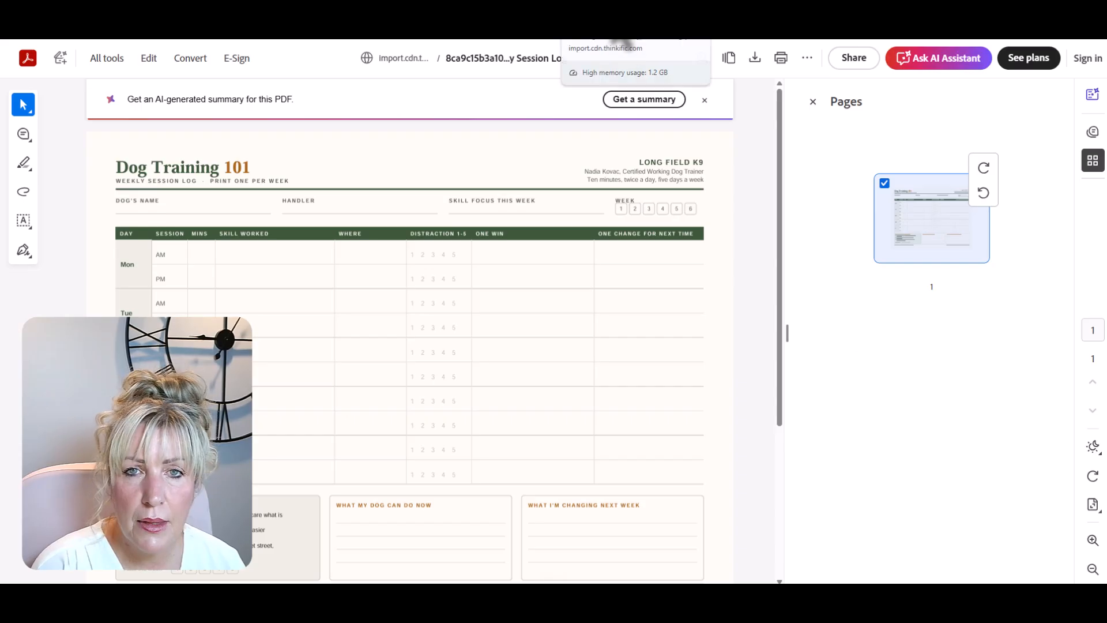
click(641, 41)
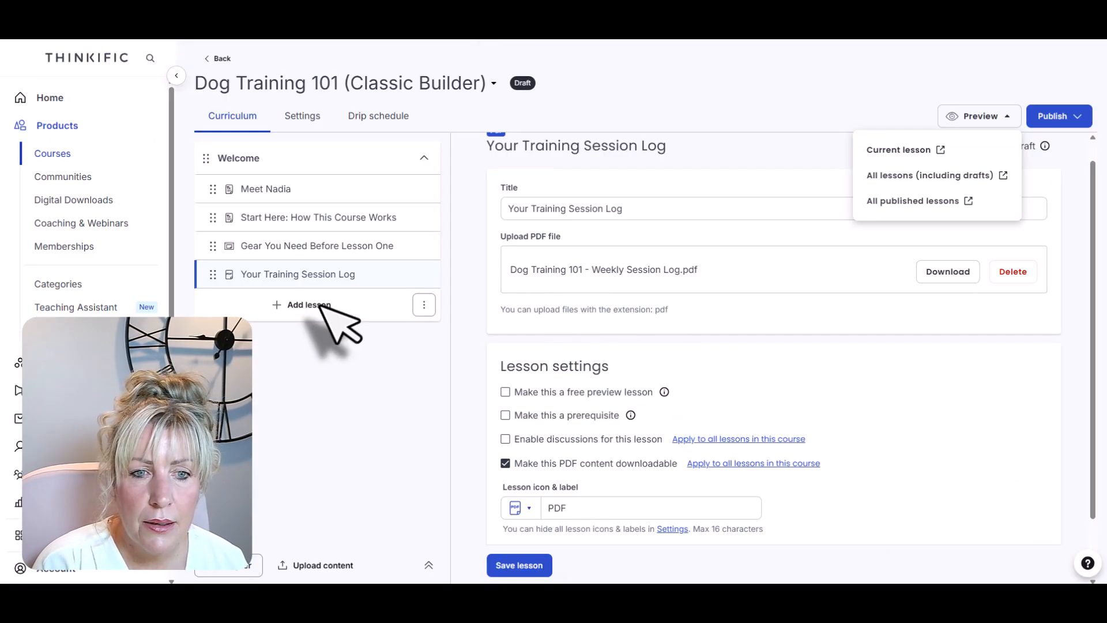
Start a Download lesson in the Welcome chapter and title it "Your Training Session Log" using the title copied from the curriculum spreadsheet.
click(298, 306)
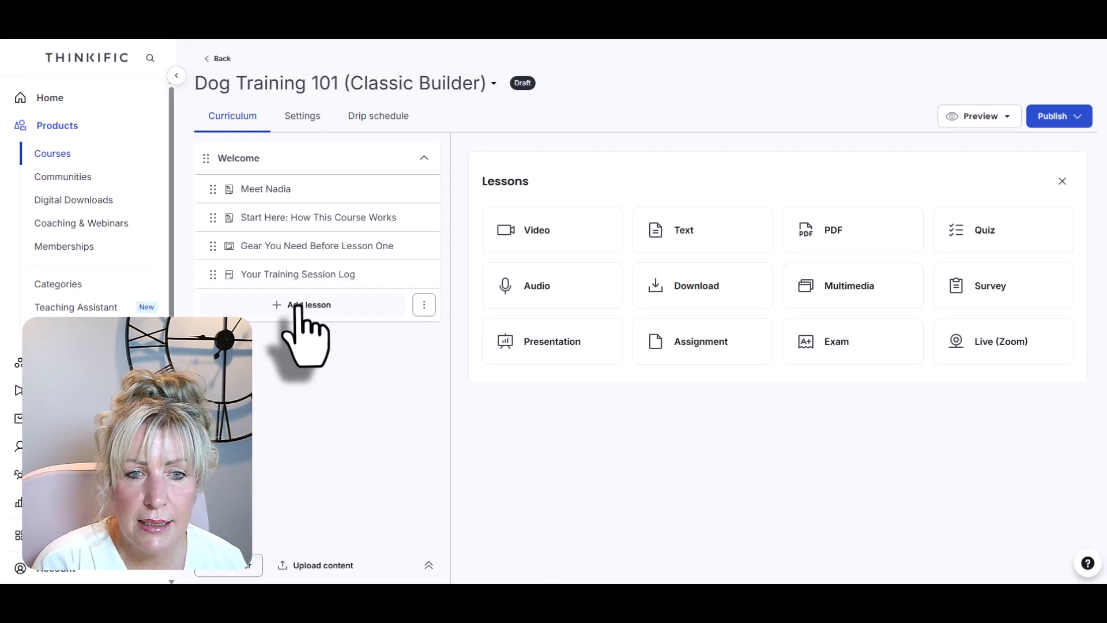
click(669, 289)
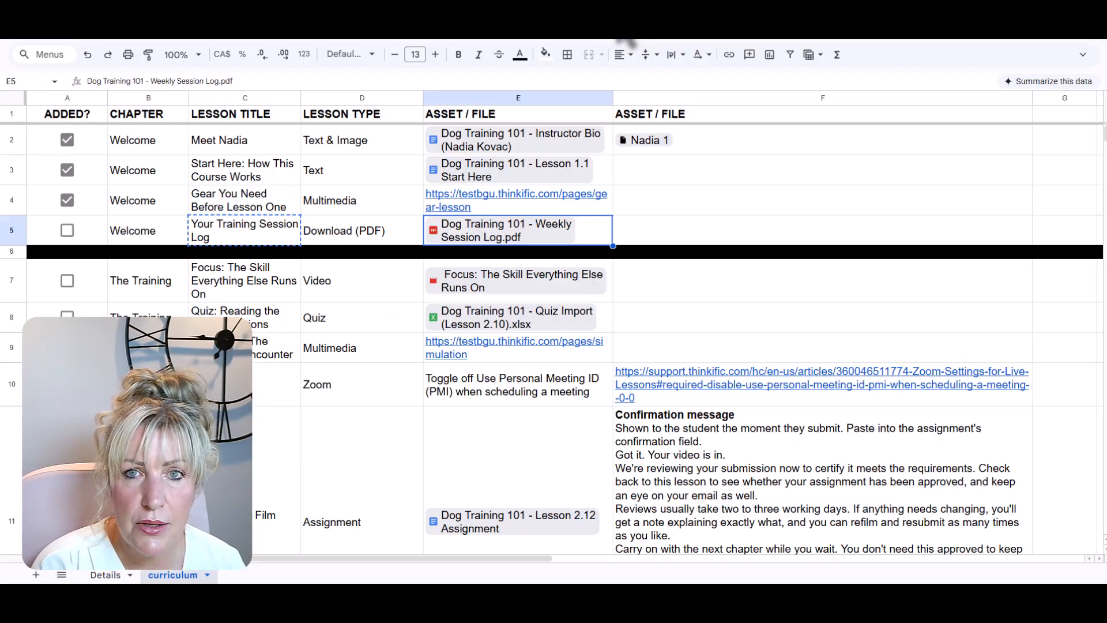
click(242, 231)
key(ctrl+c)
click(539, 42)
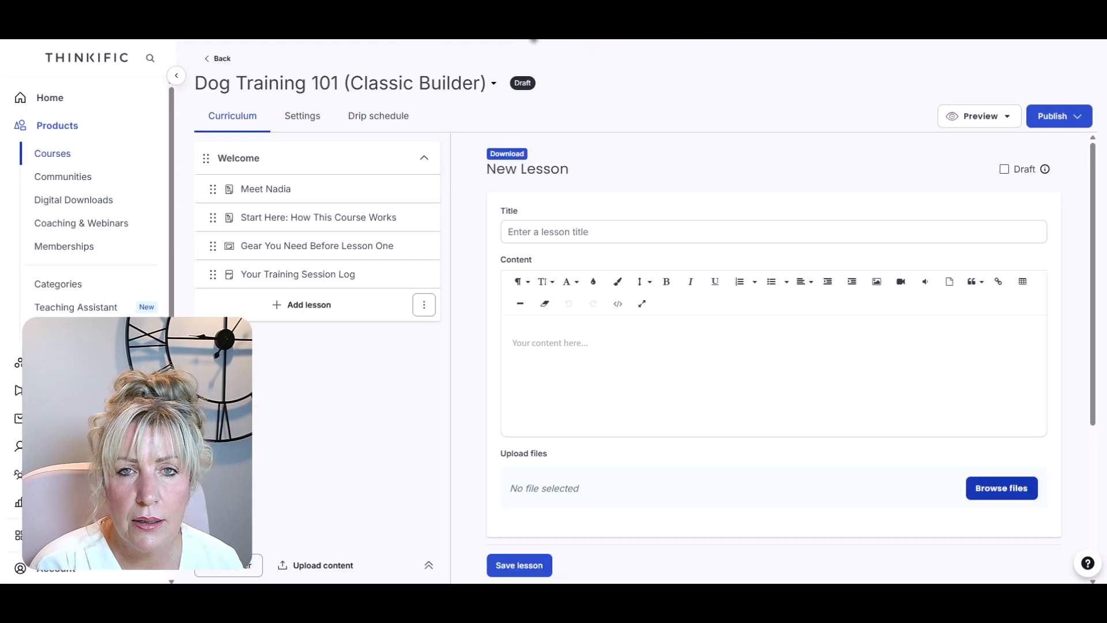
click(568, 230)
key(ctrl+v)
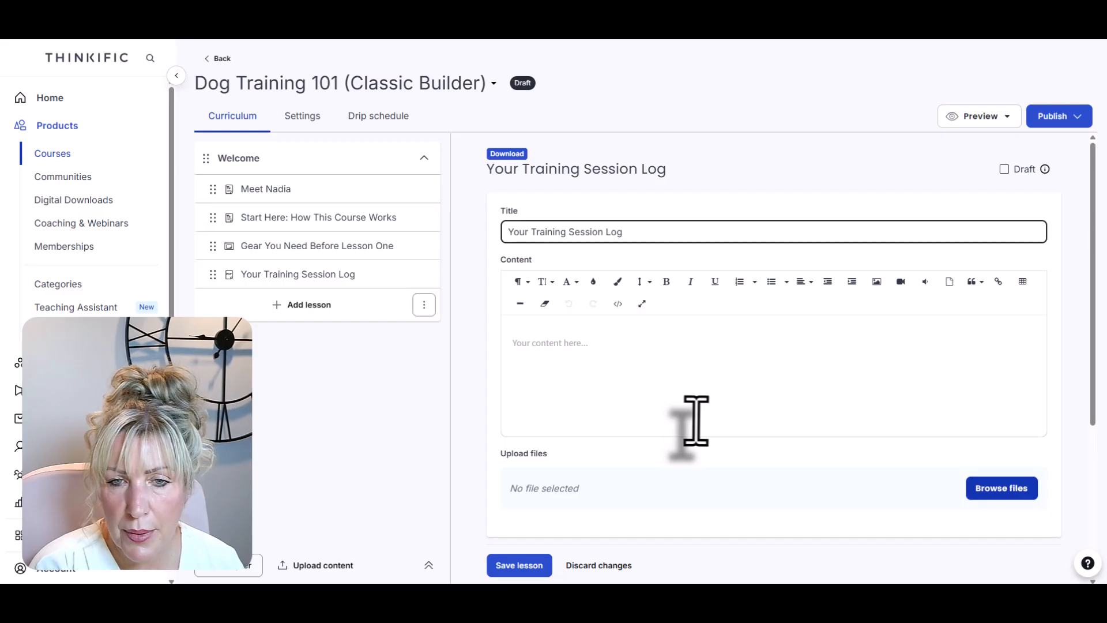
Write "Download your training session log below." as the lesson content, set it to size 18 and darken its text colour.
click(568, 342)
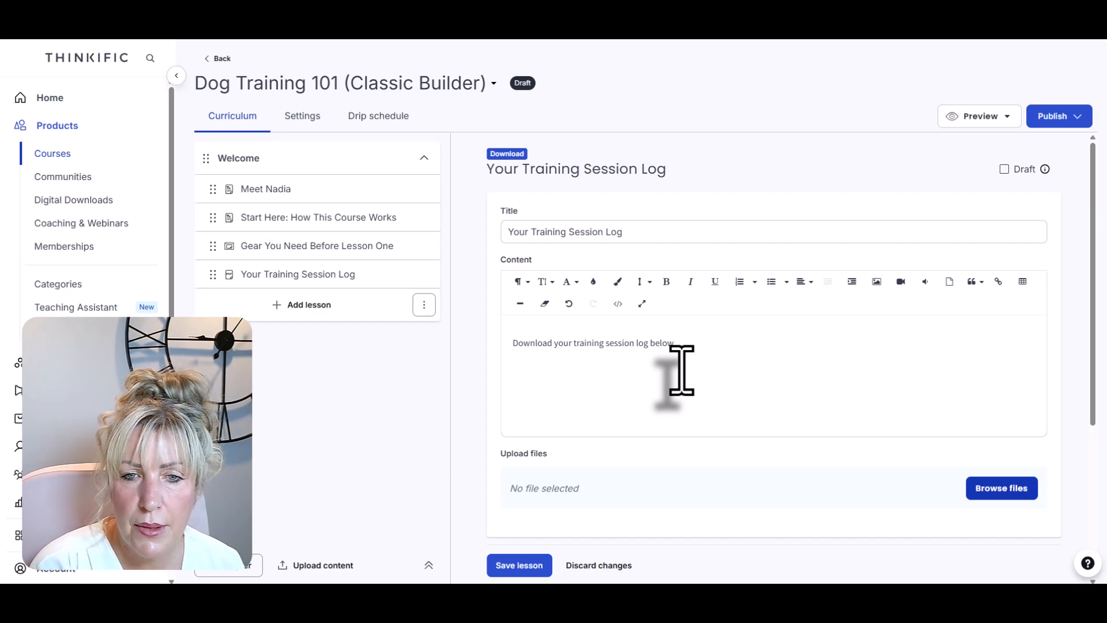
drag(792, 351, 513, 344)
click(544, 281)
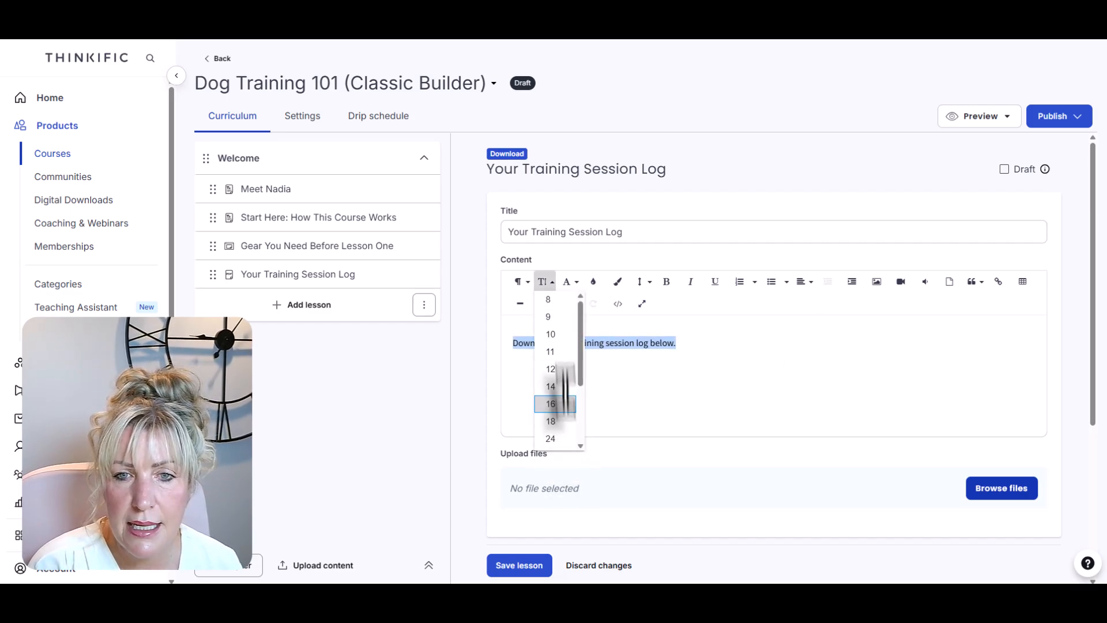
click(555, 421)
click(593, 282)
click(717, 333)
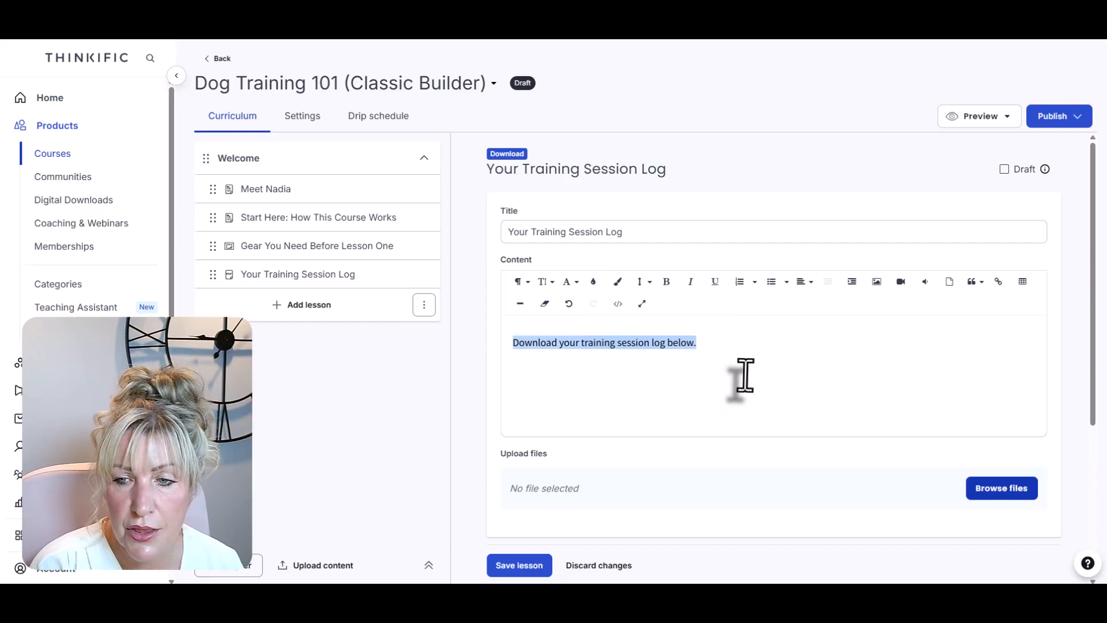
click(745, 376)
scroll(741, 396, down, 3)
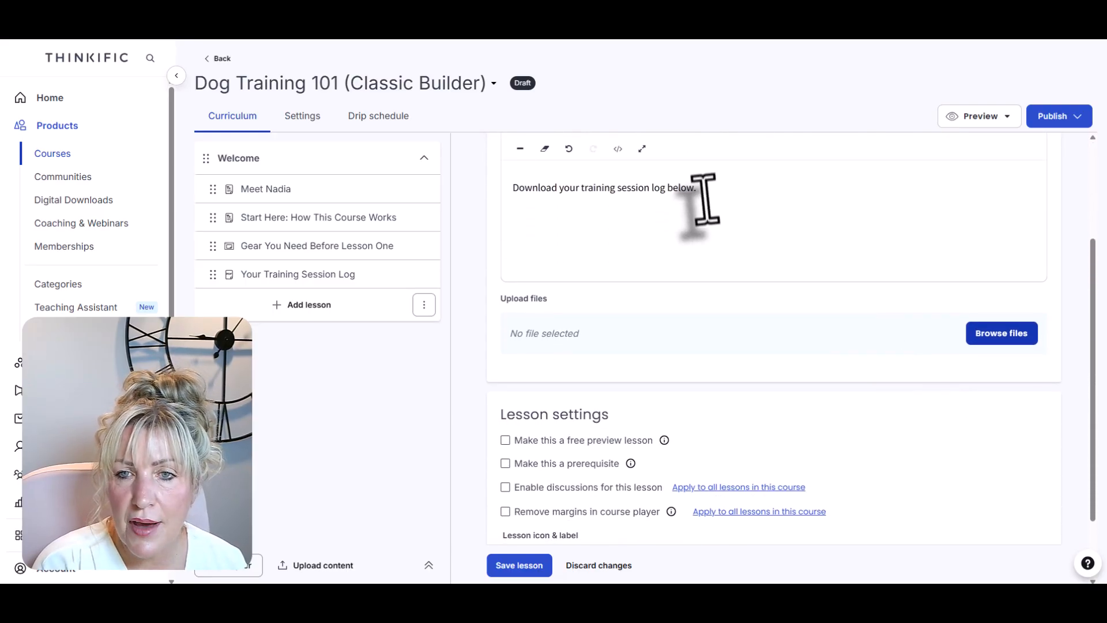
drag(698, 188, 514, 188)
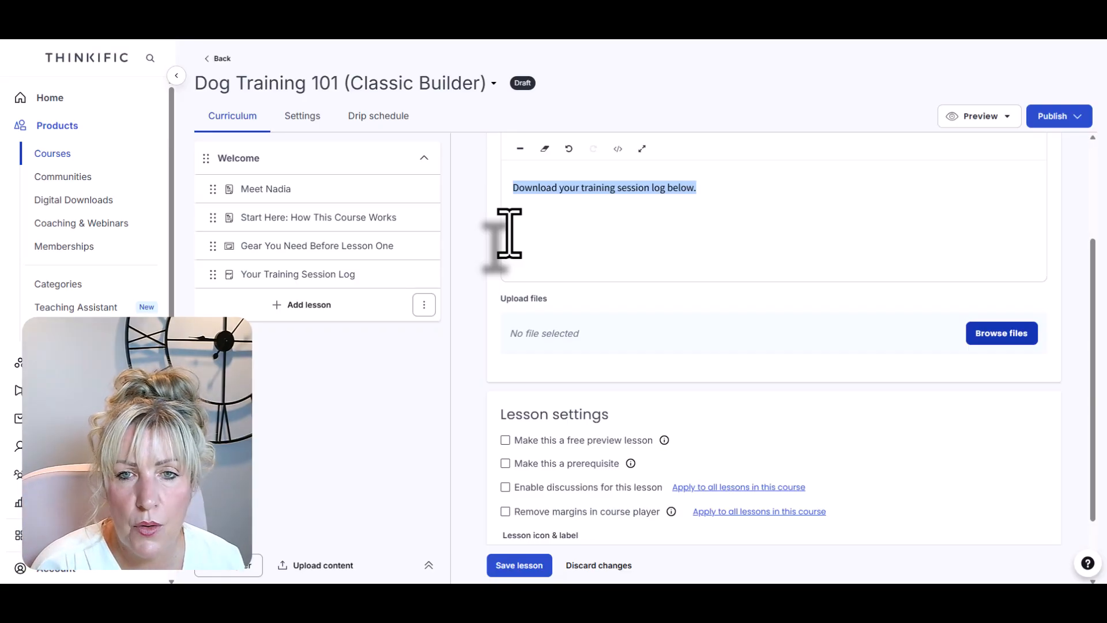
Upload "Dog Training 101 - Weekly Session Log" from the computer to the Download lesson and save the lesson.
click(1003, 338)
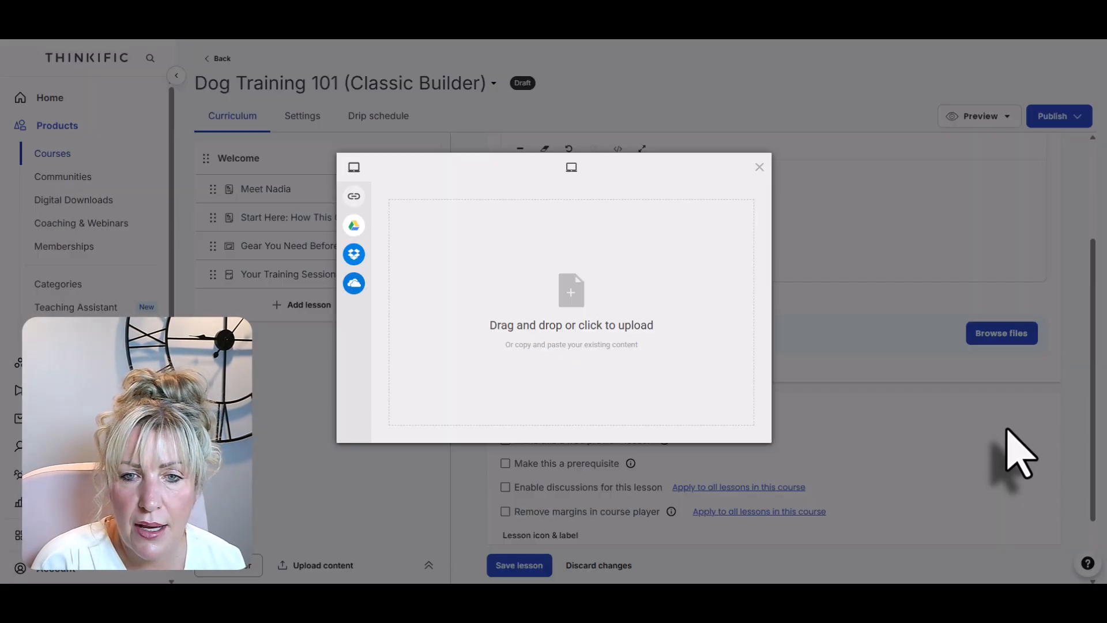
click(574, 316)
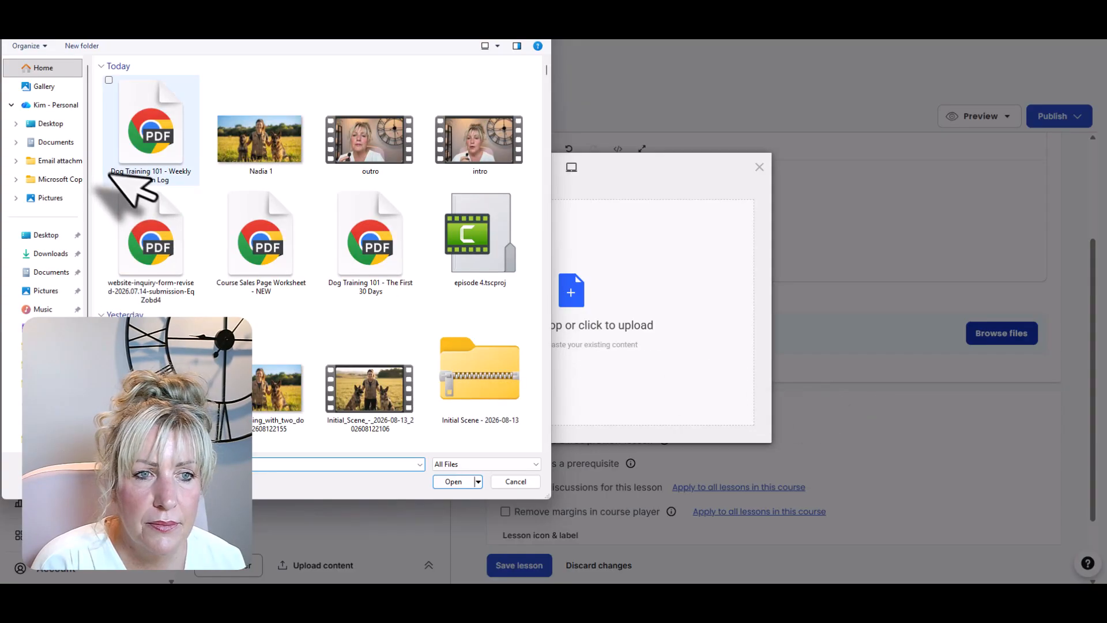
double_click(148, 147)
click(736, 426)
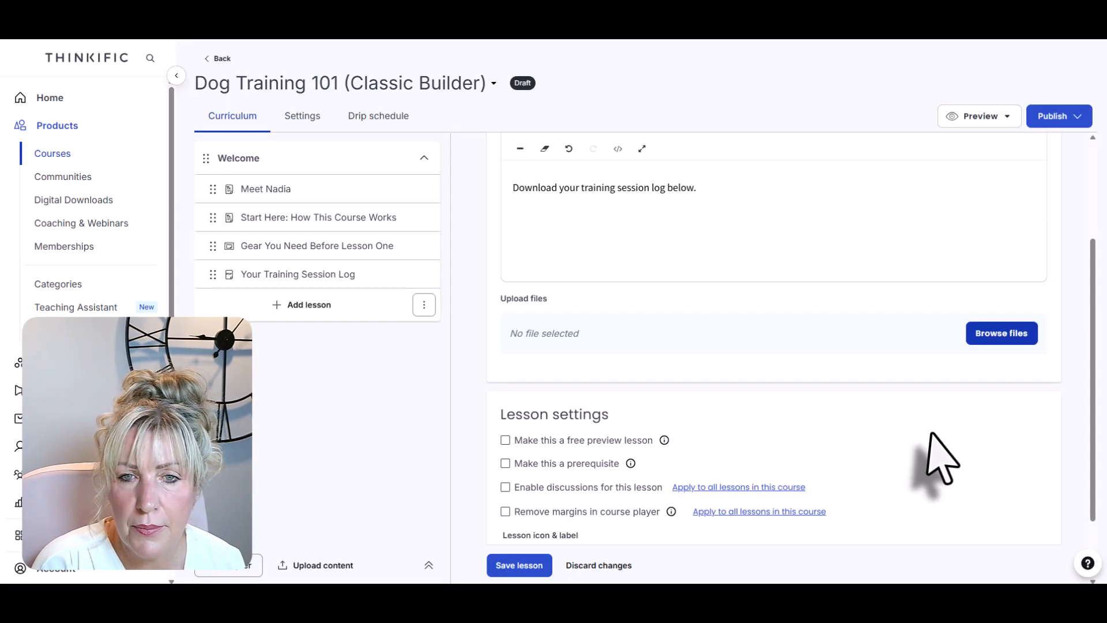
click(515, 566)
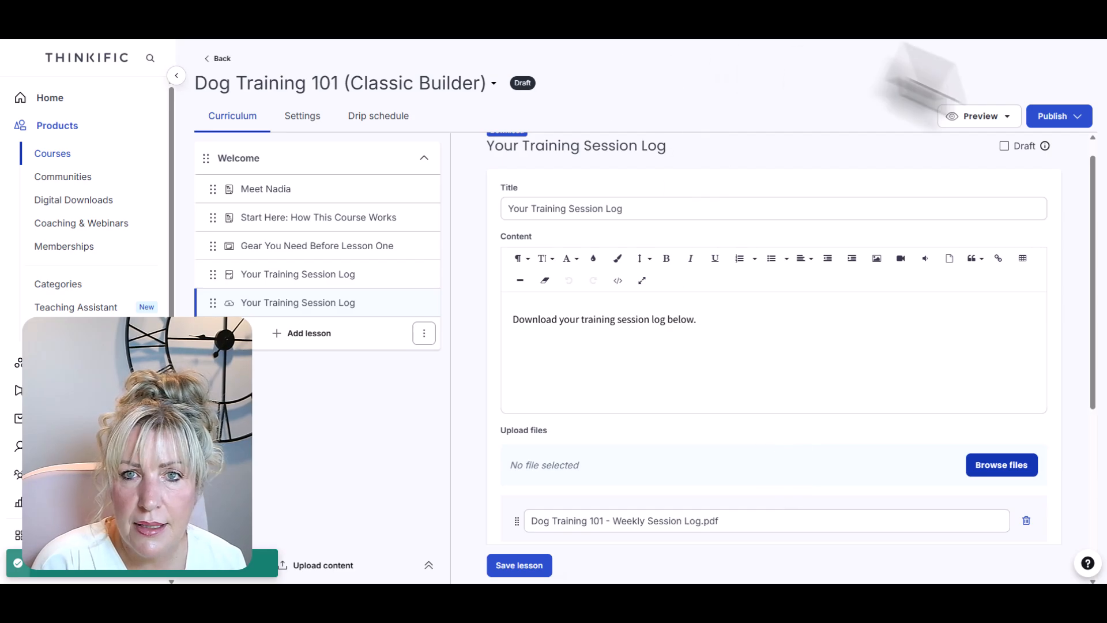
Preview the "Your Training Session Log" Download lesson in the course player.
click(958, 118)
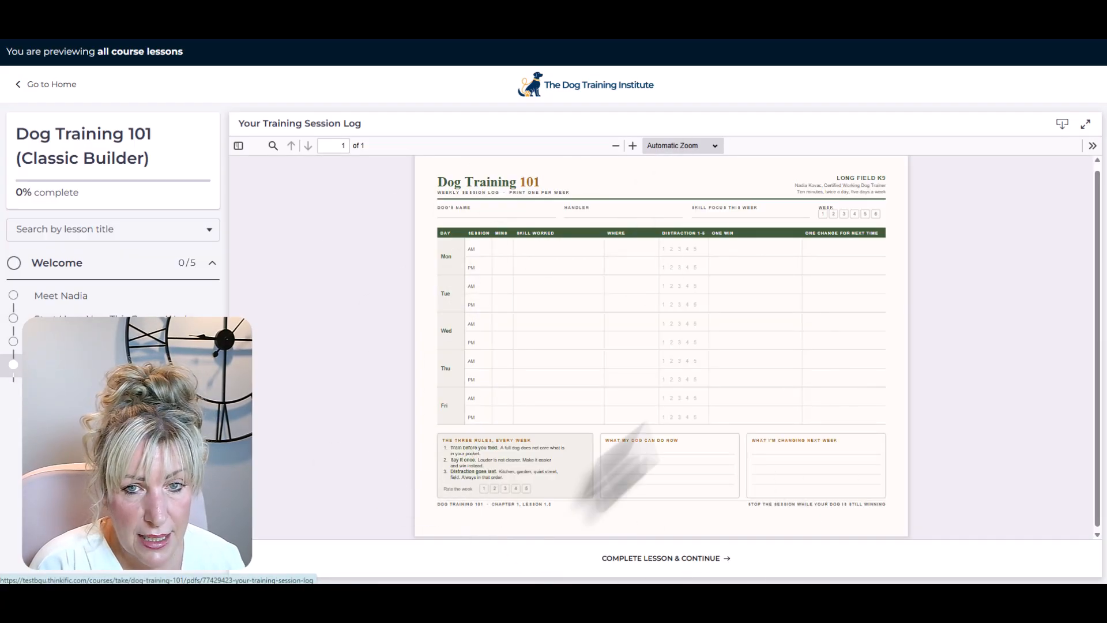
click(115, 389)
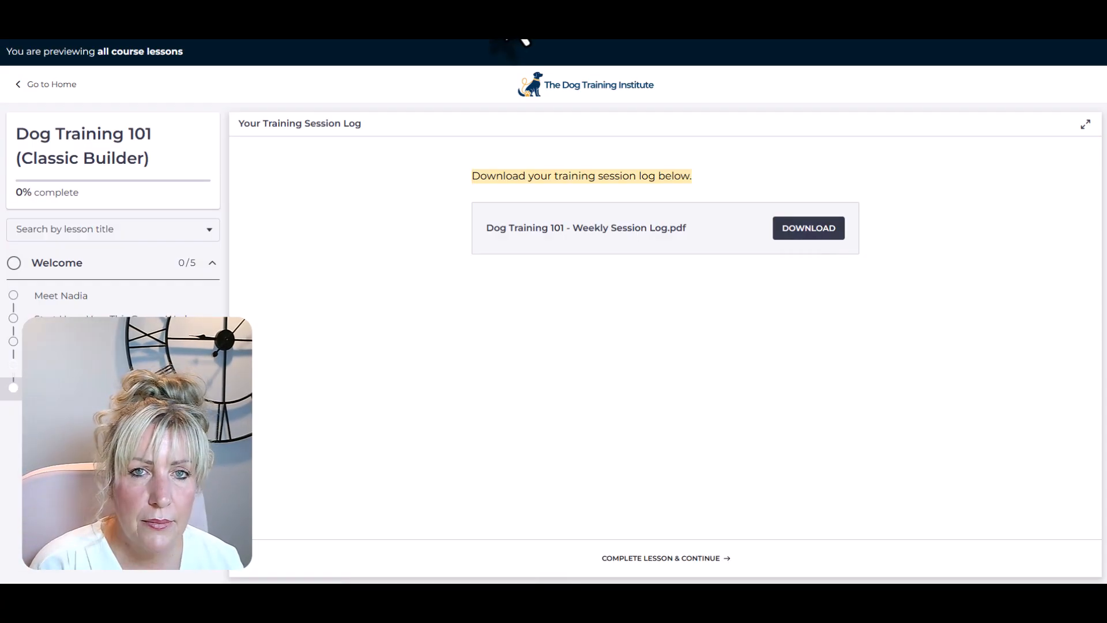
click(485, 24)
Mark the "Your Training Session Log" row as added in the curriculum spreadsheet.
click(628, 24)
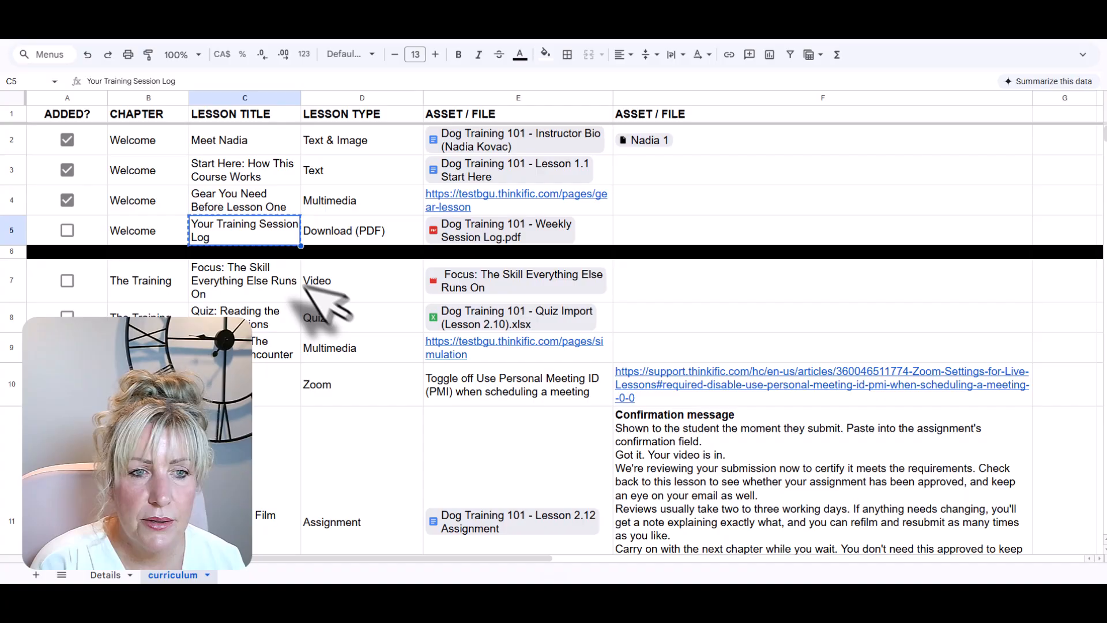
click(67, 230)
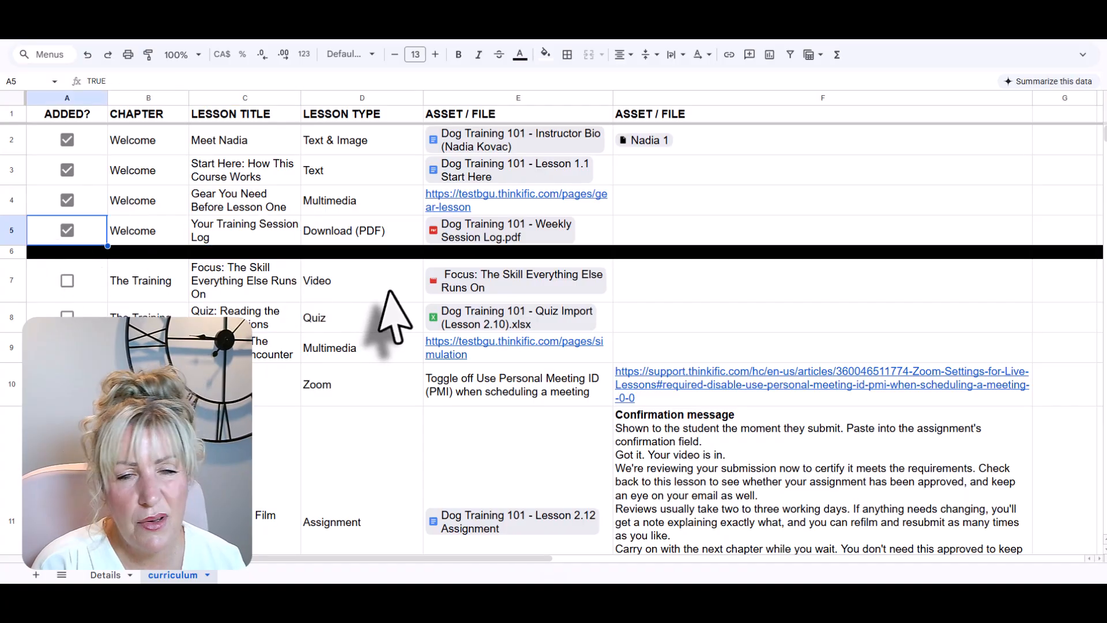
click(322, 235)
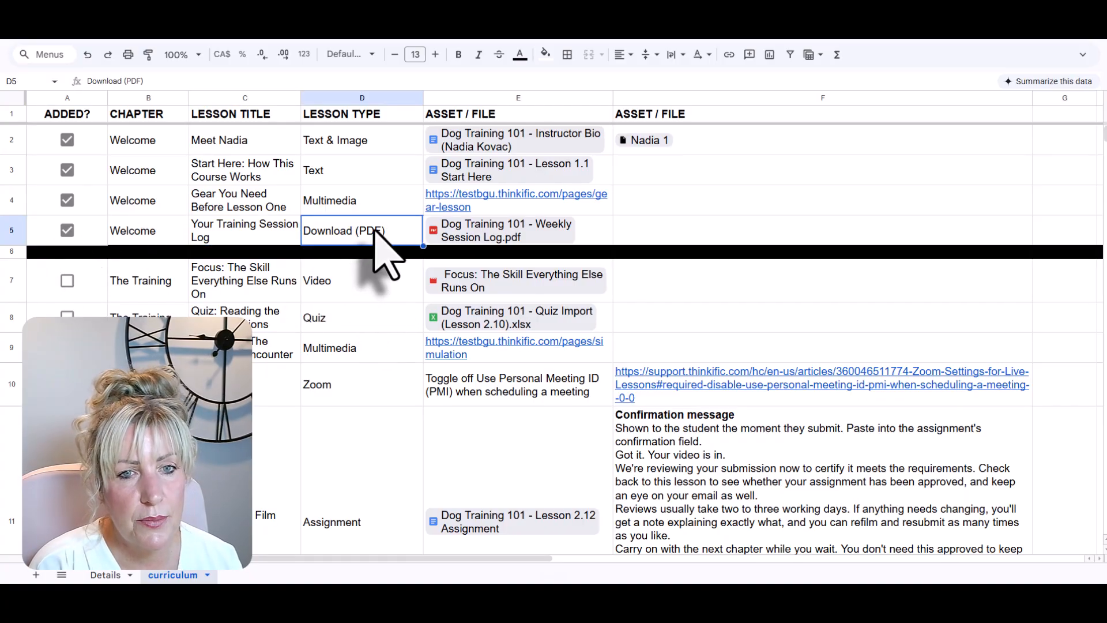
Create a second course chapter titled "The Training", using the name copied from the curriculum spreadsheet, and save it.
click(318, 294)
click(146, 282)
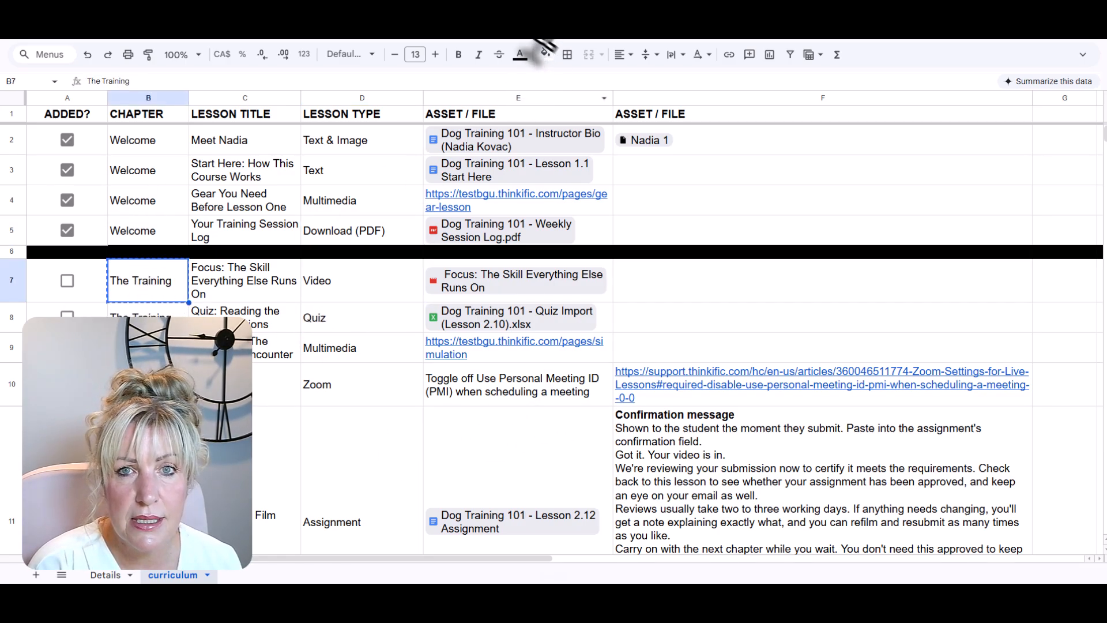
click(608, 23)
click(522, 23)
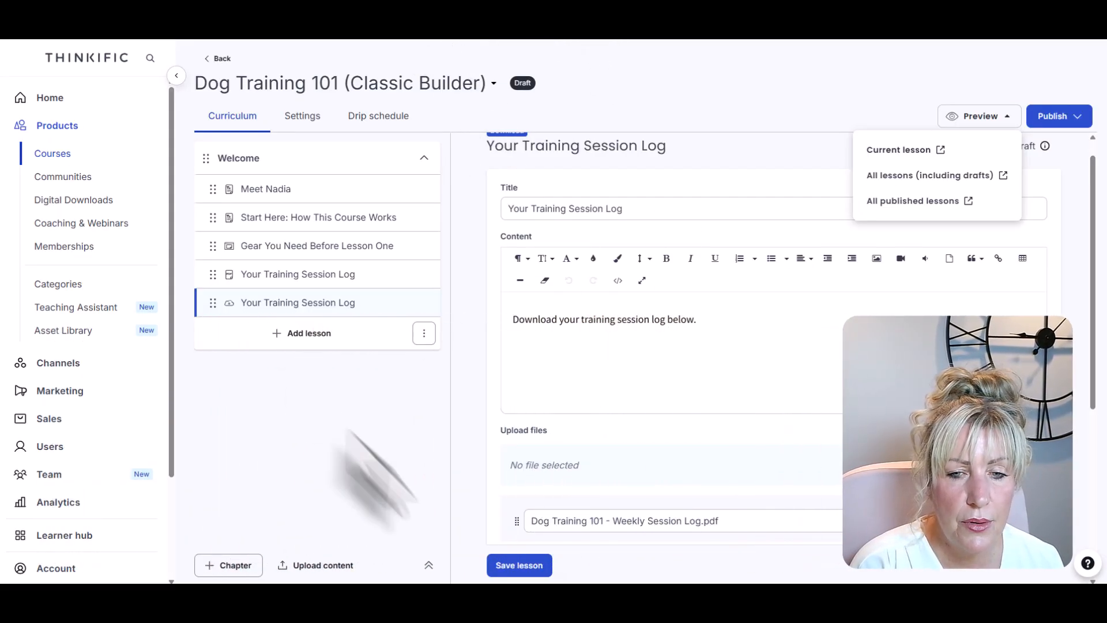
click(225, 567)
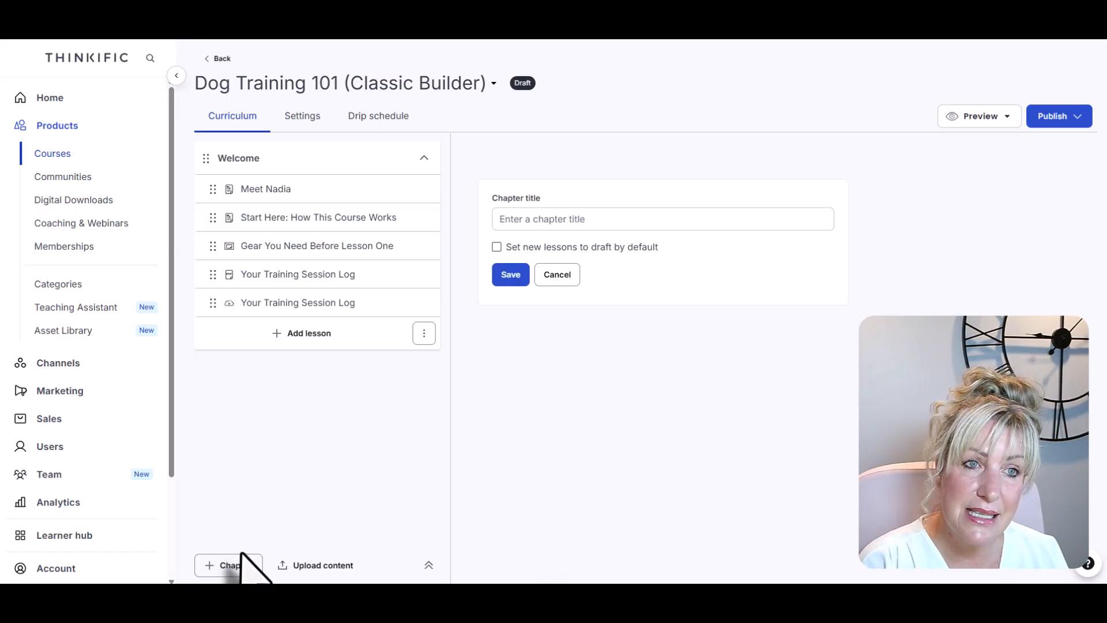
click(554, 220)
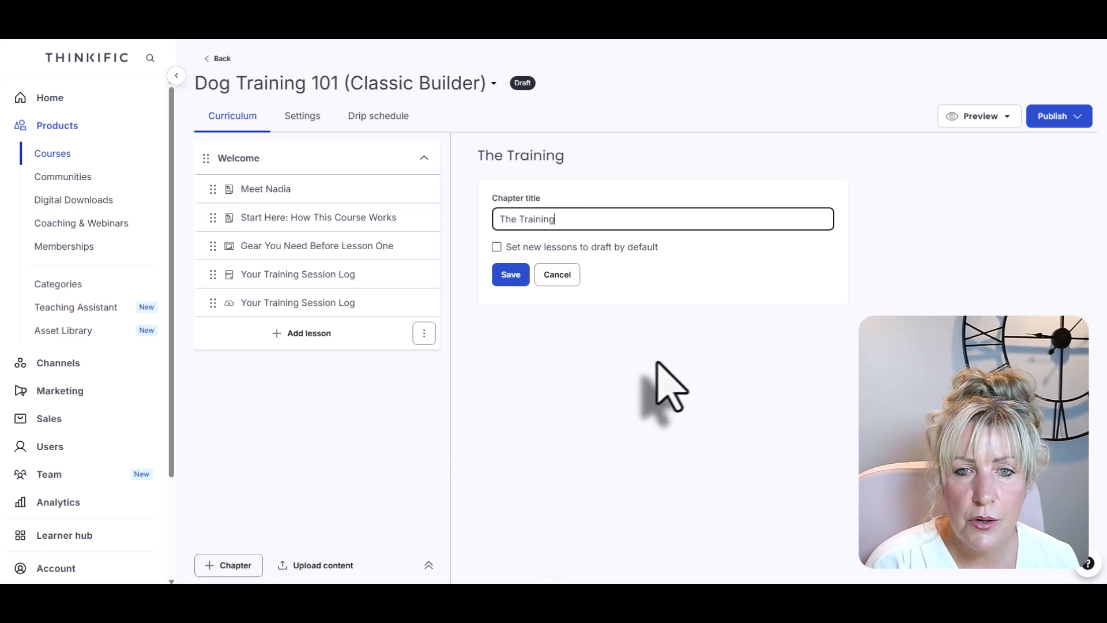
click(511, 276)
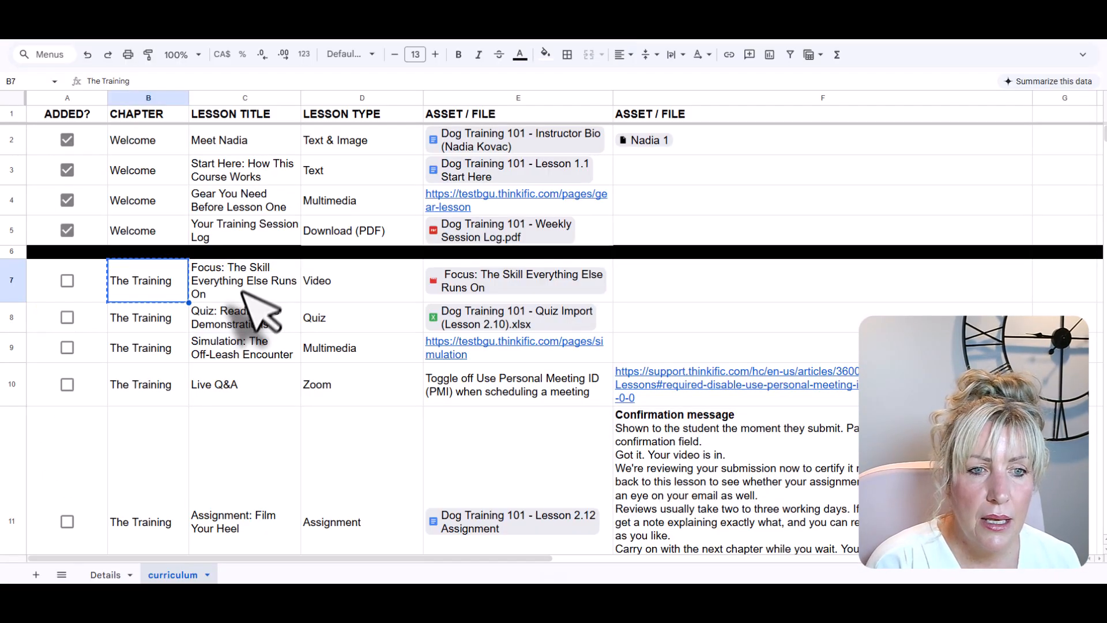
Start a Video lesson in The Training chapter and title it "Focus: The Skill Everything Else Runs On" from the curriculum spreadsheet.
click(242, 291)
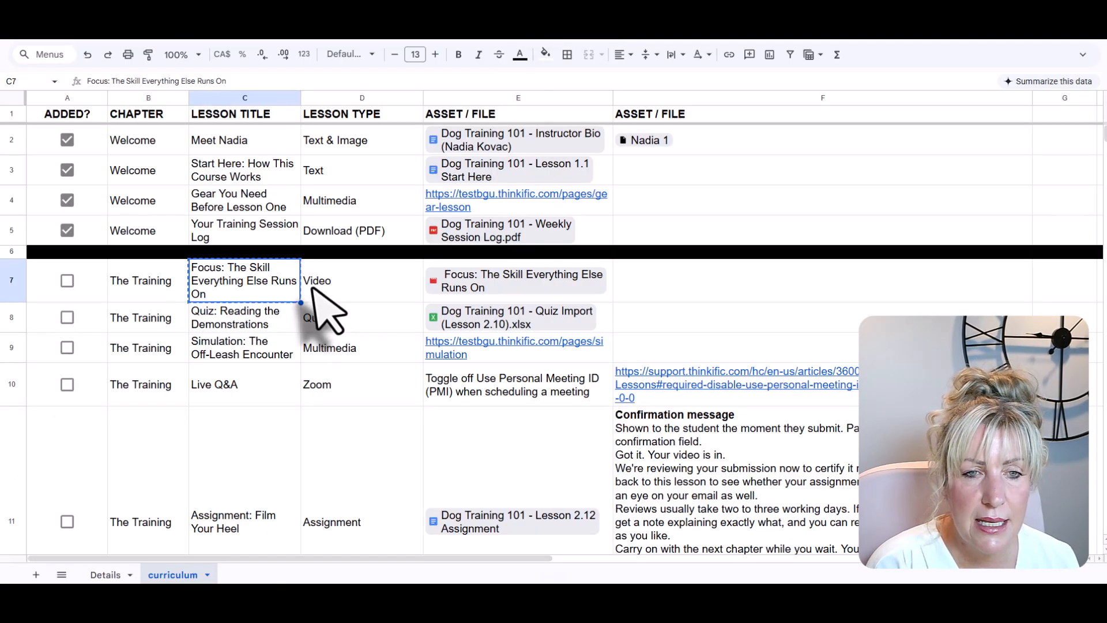
click(311, 281)
click(239, 289)
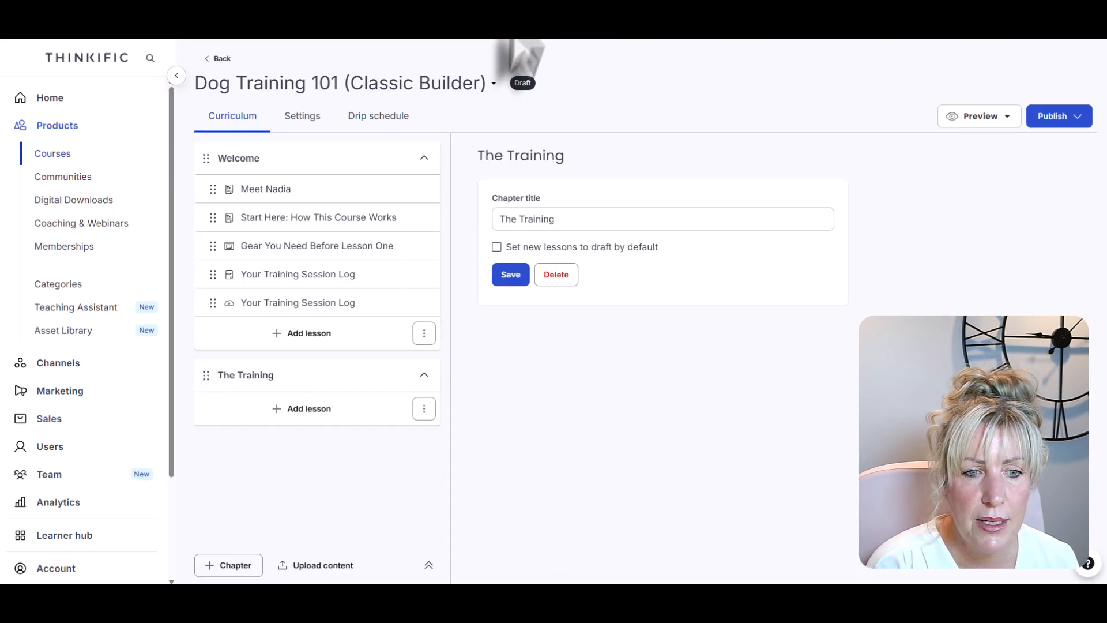
click(280, 409)
click(543, 225)
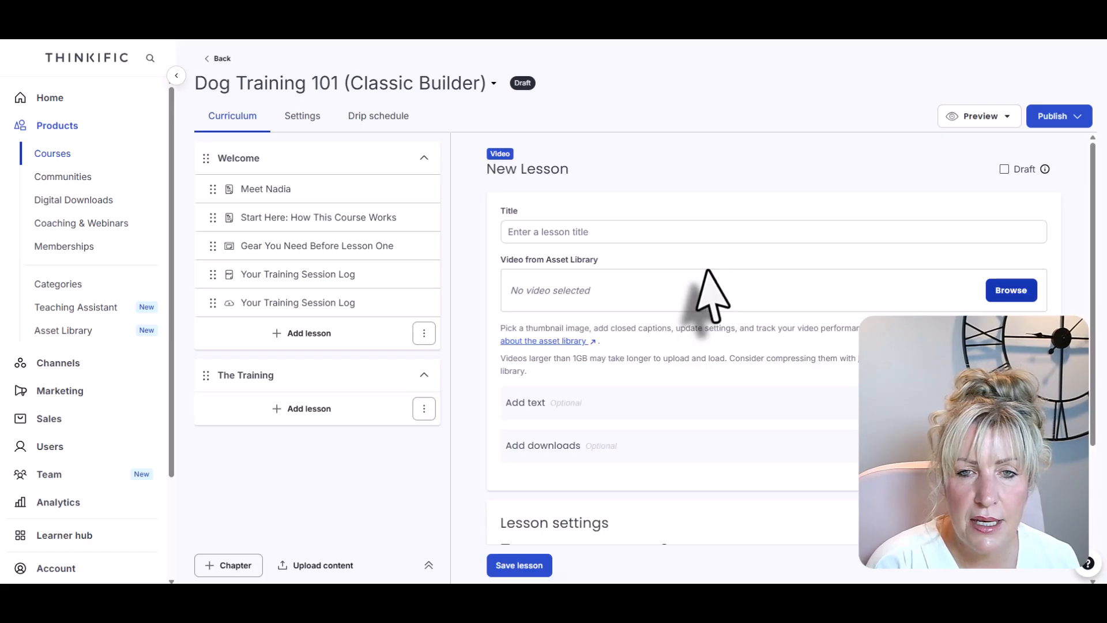
click(613, 230)
text(Focus: The Skill Everything Else Runs On)
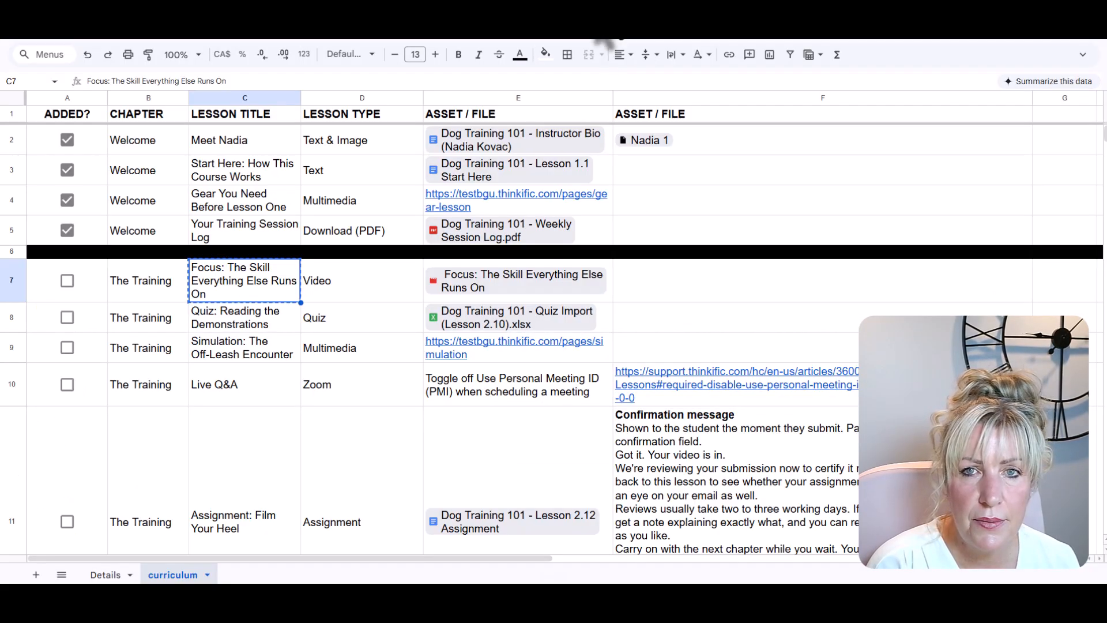
Open the lesson's linked video from the spreadsheet, and upload "Focus_ The Skill Everything Else Runs On.mp4" to the lesson via the Asset Library.
click(506, 278)
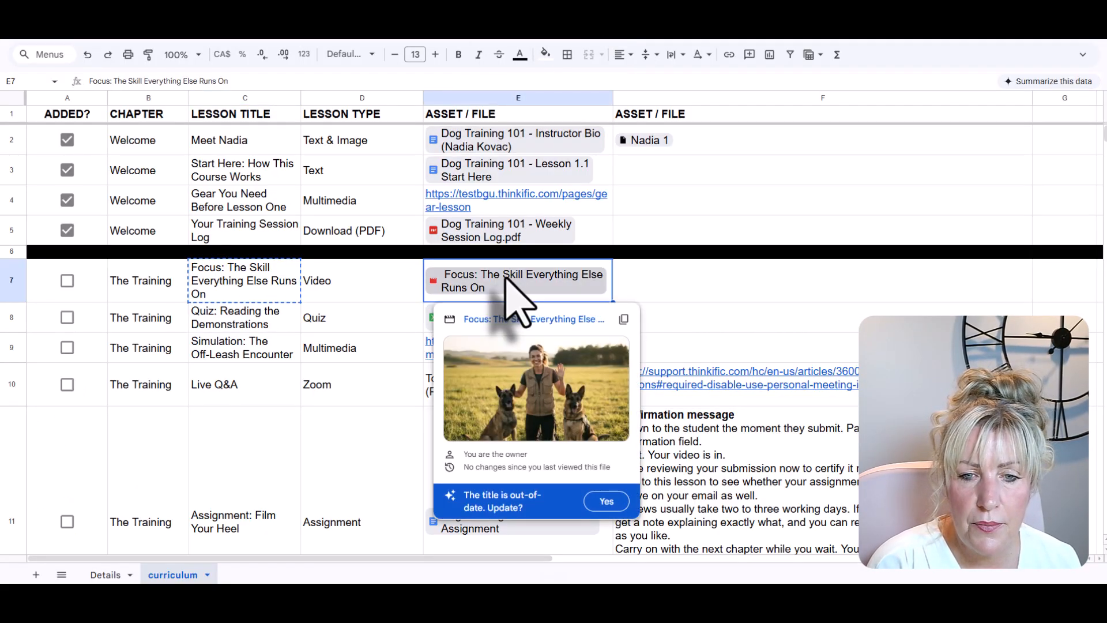
click(494, 335)
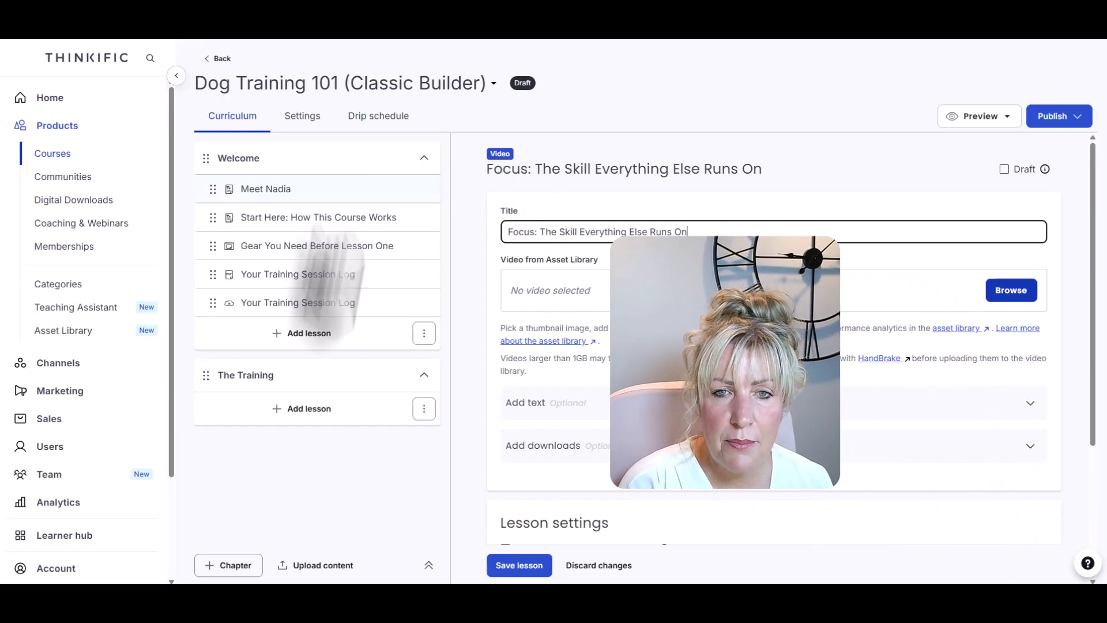
click(1004, 291)
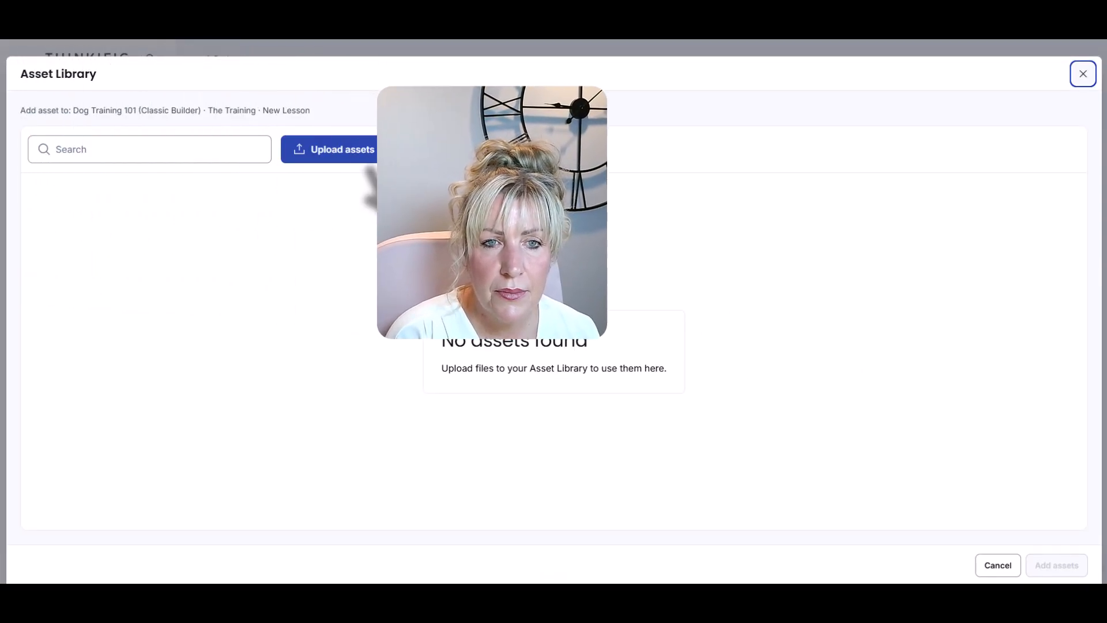
click(337, 148)
click(621, 340)
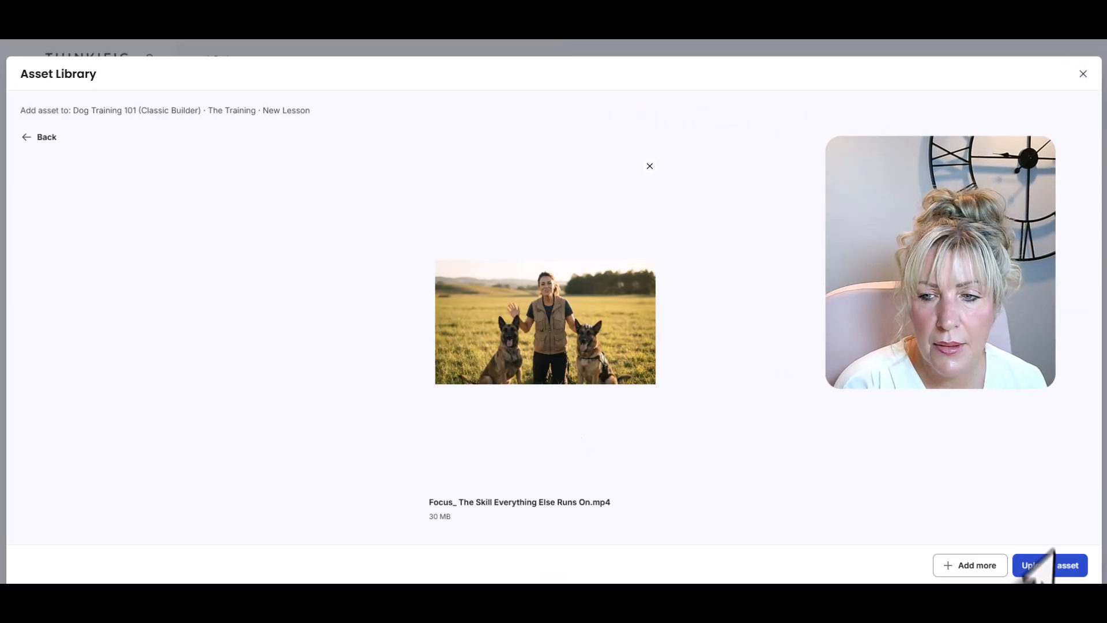
click(1049, 561)
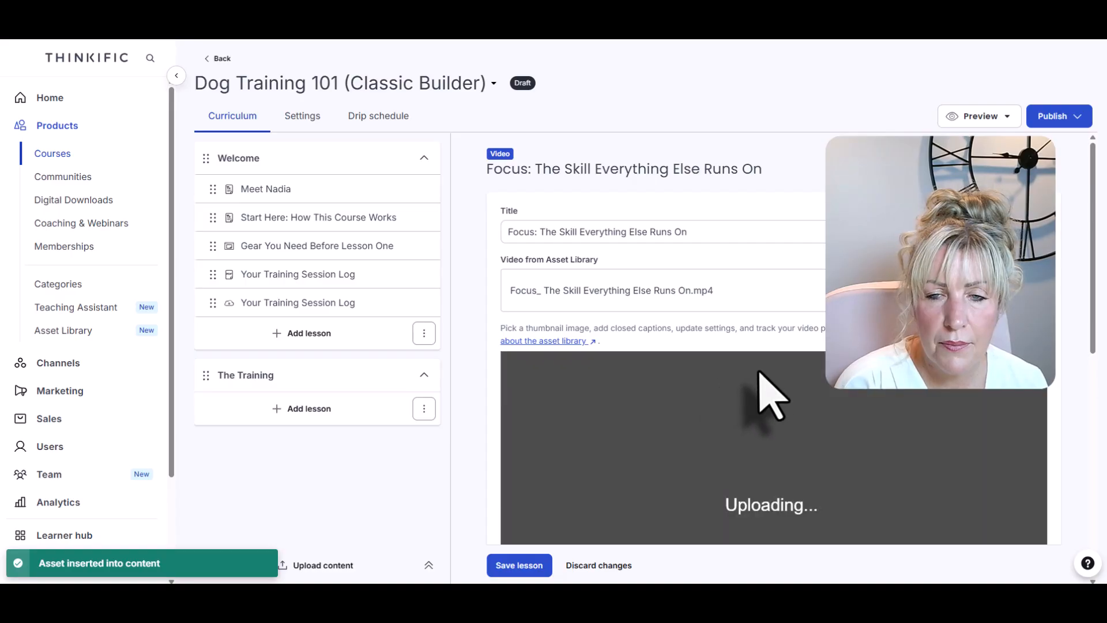
Examine the video lesson's optional text and downloads sections and its setting for making the video downloadable.
scroll(768, 398, down, 3)
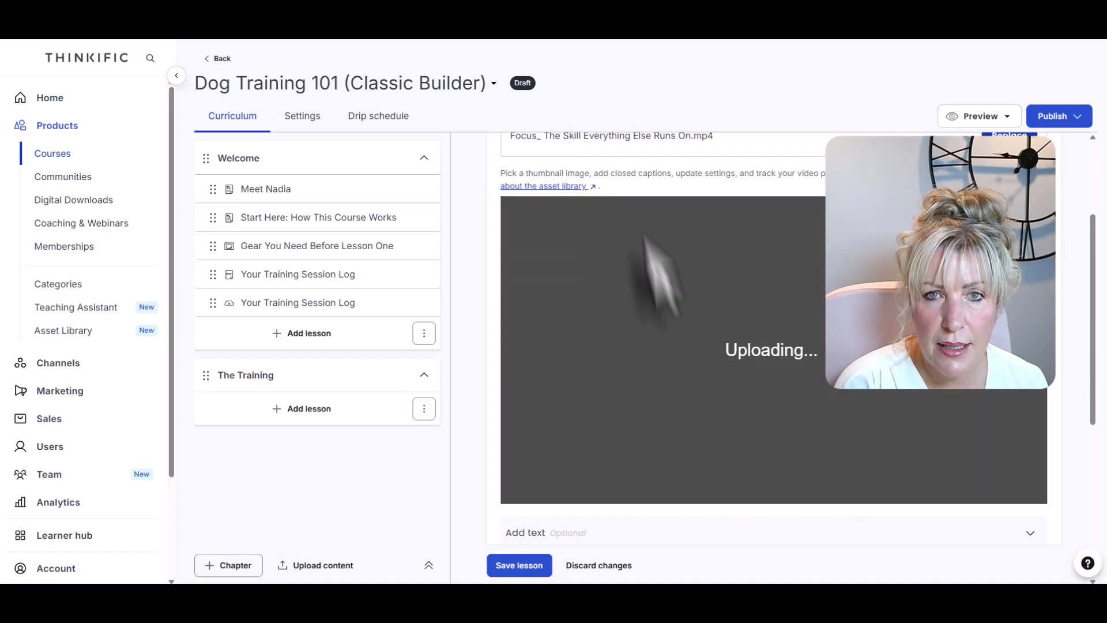
click(579, 17)
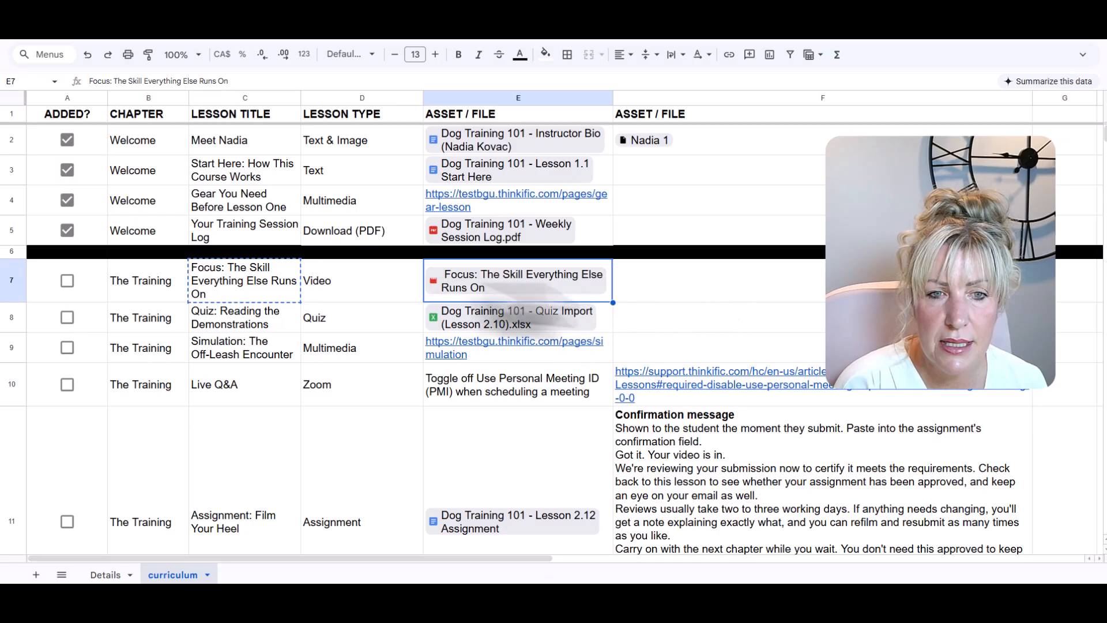
click(291, 286)
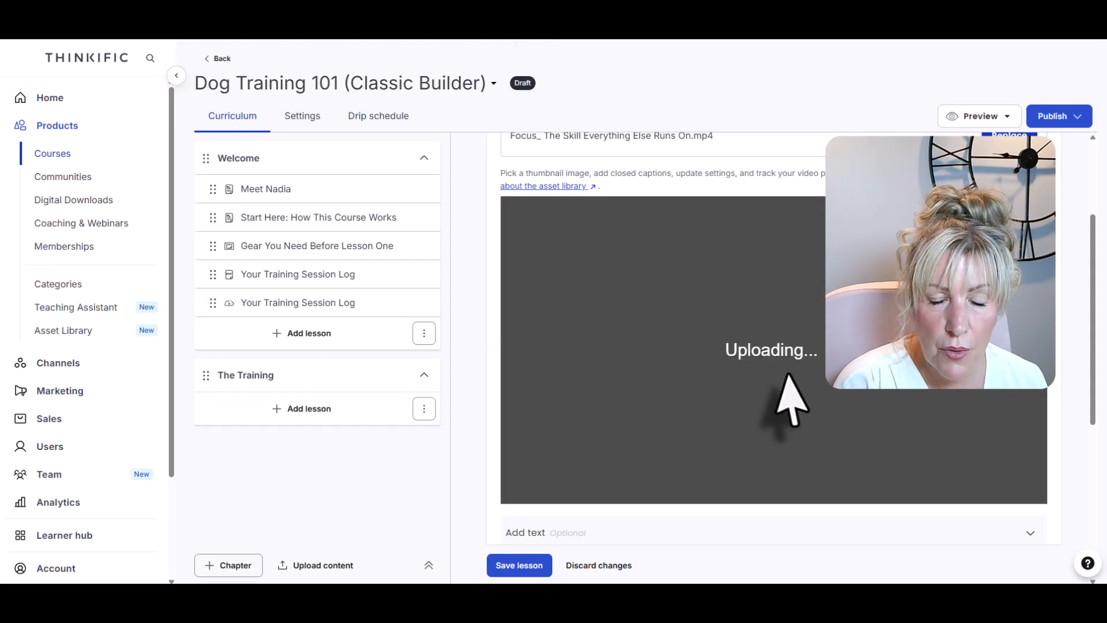
scroll(790, 396, down, 5)
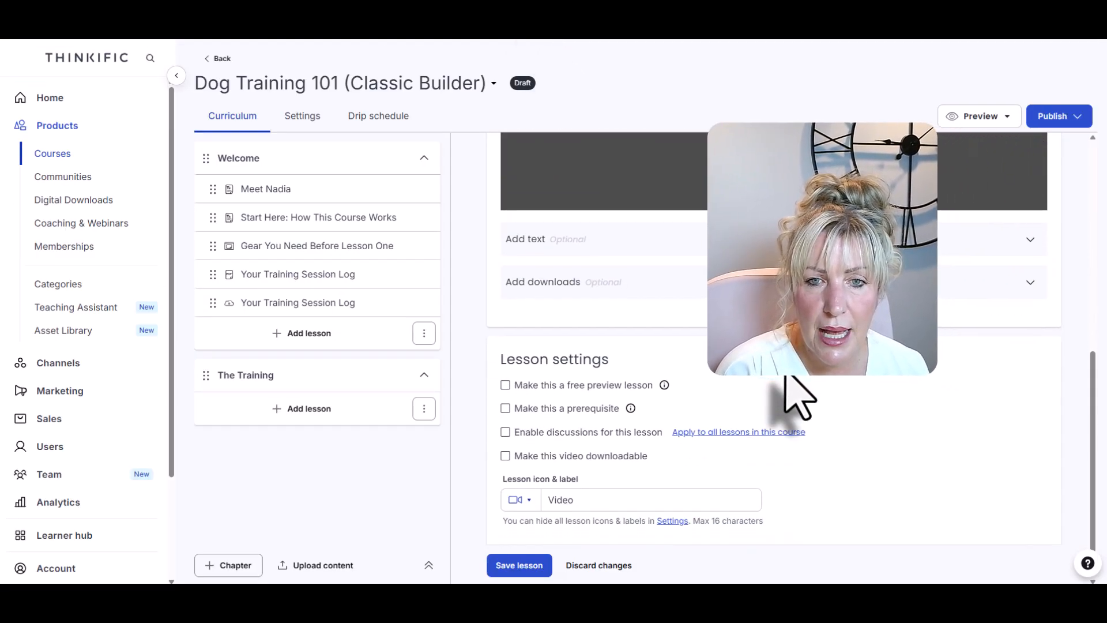
click(624, 220)
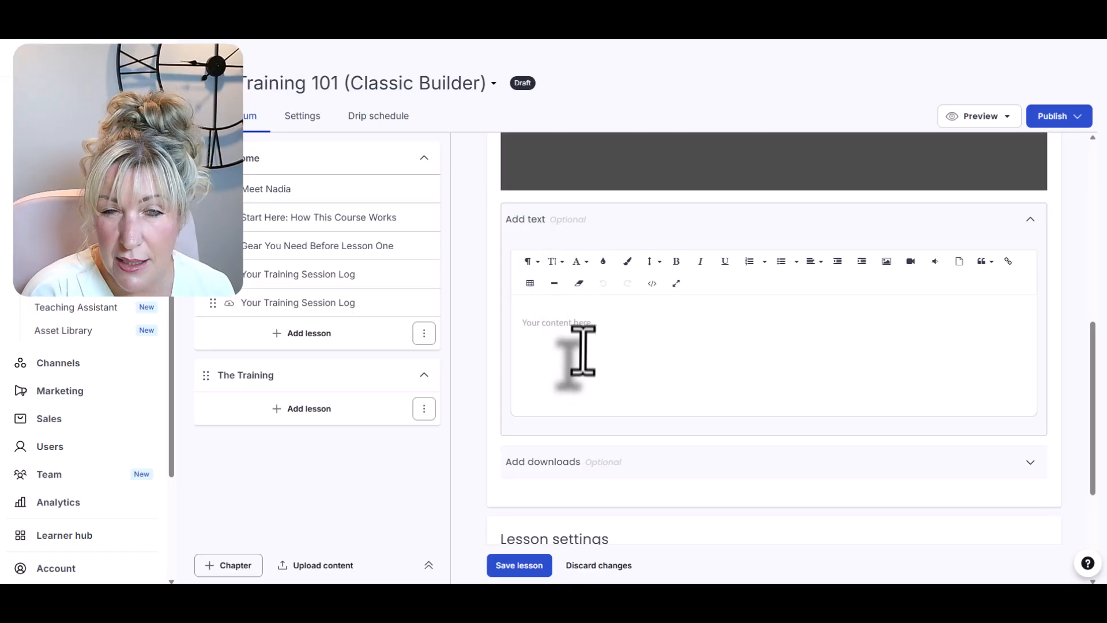
click(605, 464)
scroll(664, 363, down, 5)
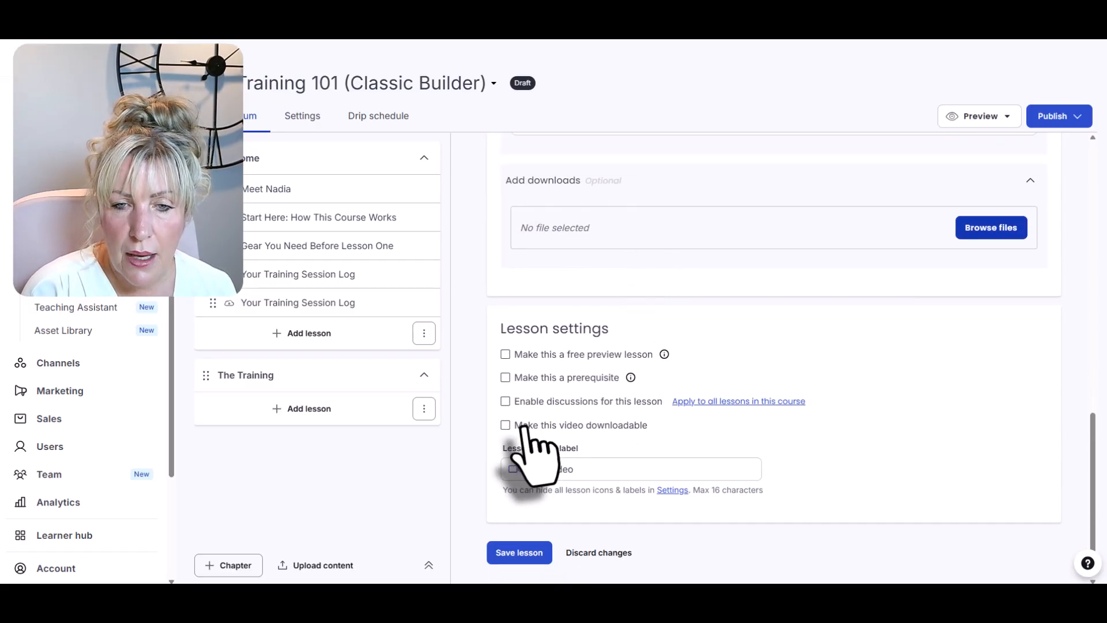
drag(518, 432, 645, 426)
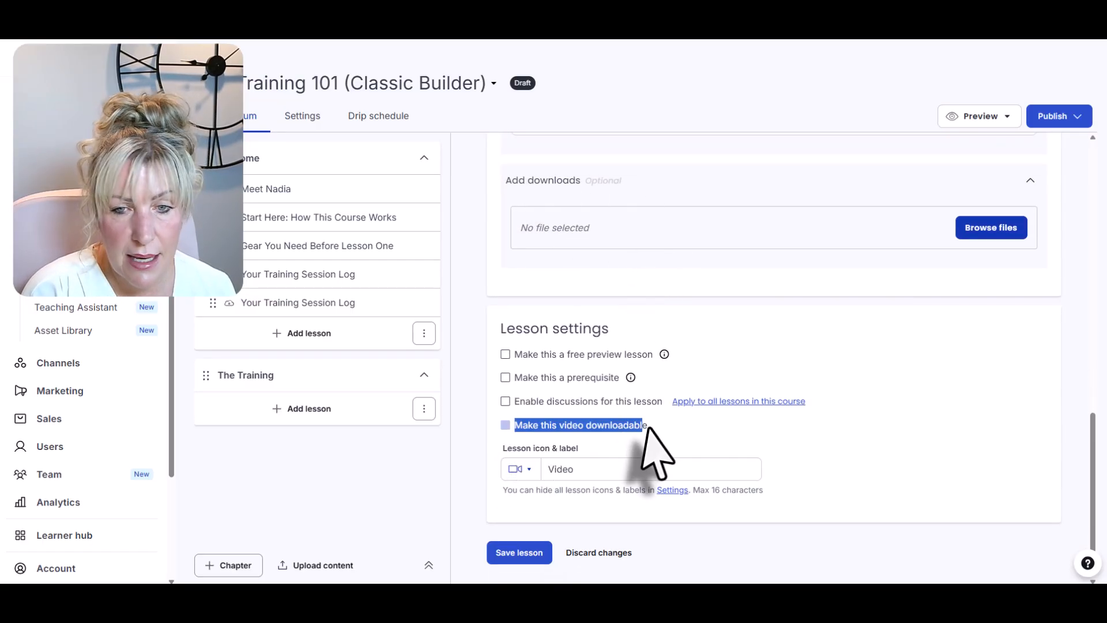
click(678, 428)
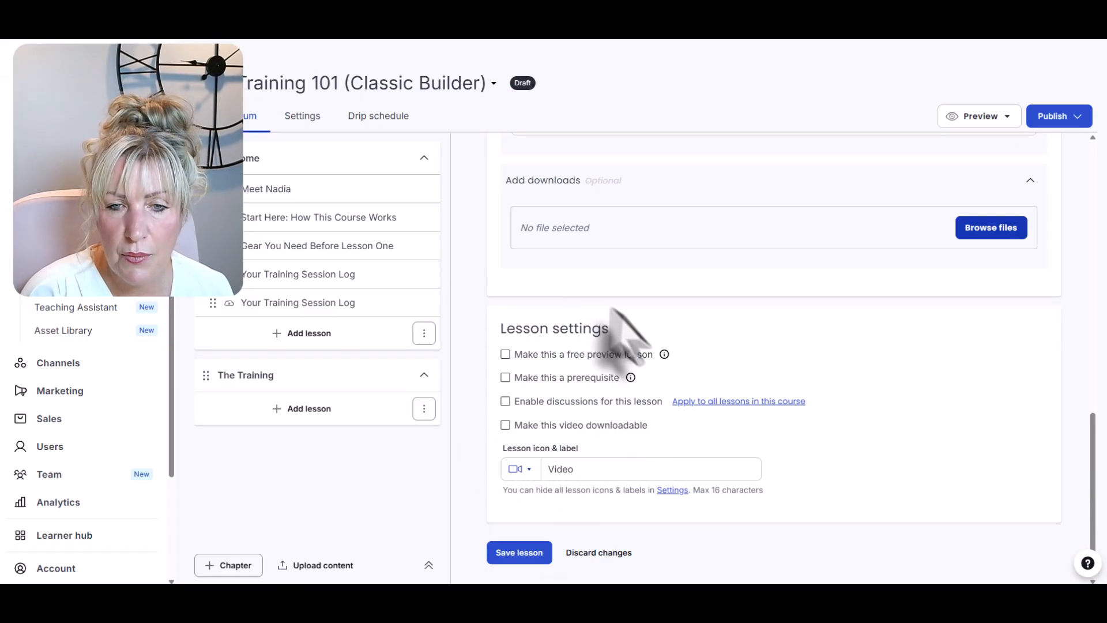
Save the video lesson and mark its row as added in the curriculum spreadsheet.
click(519, 555)
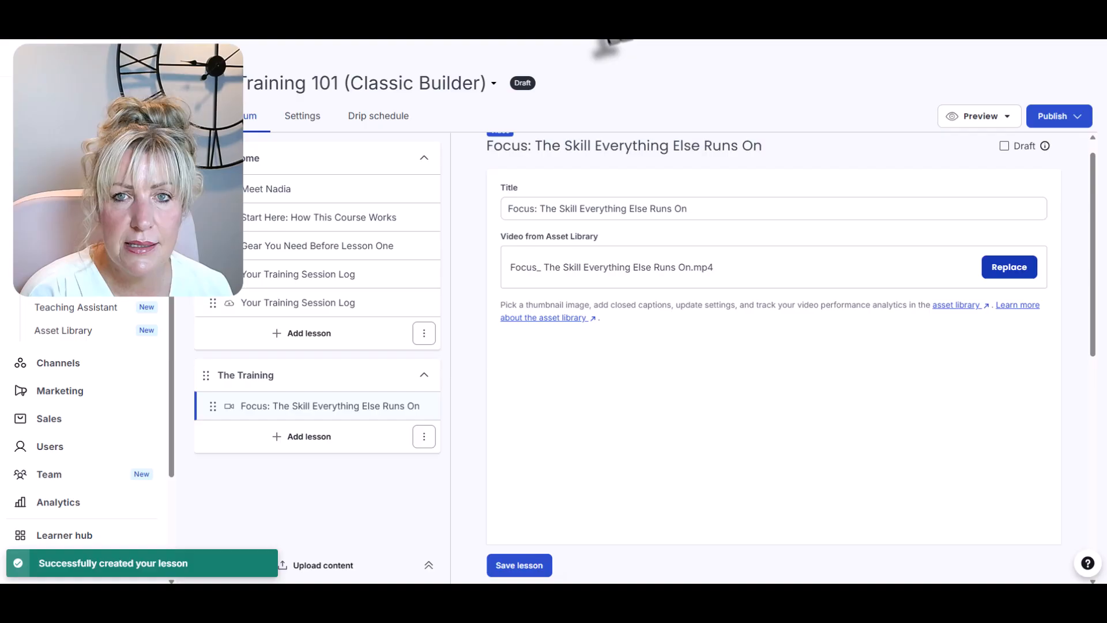
click(577, 23)
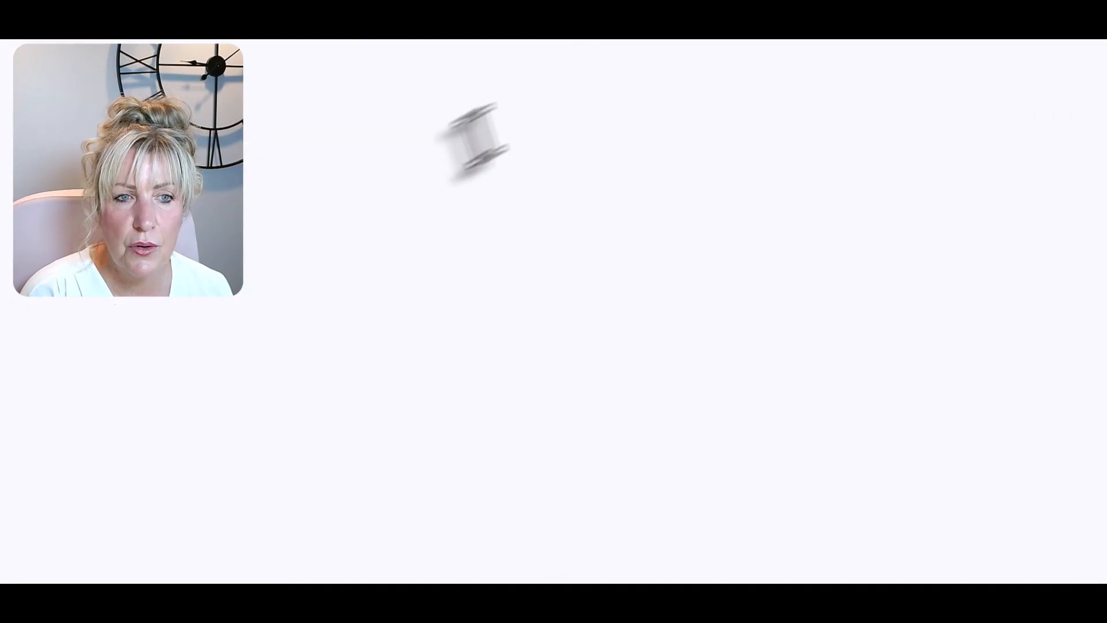
click(67, 281)
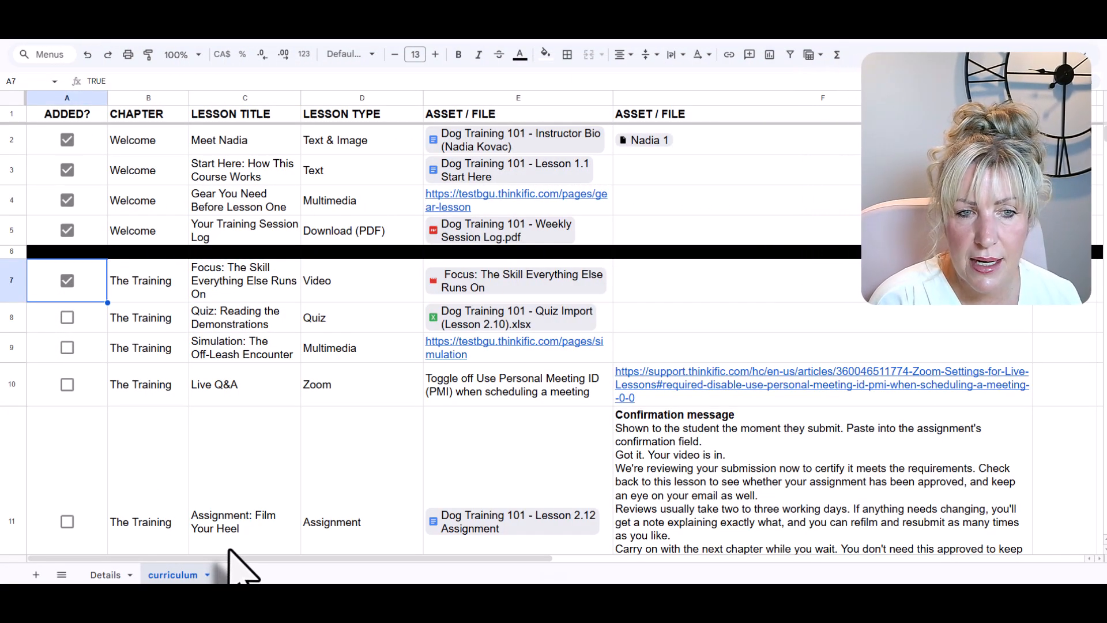
Open the quiz row's linked import file from the curriculum spreadsheet and examine its question type, question text, explanation and choice columns.
click(214, 319)
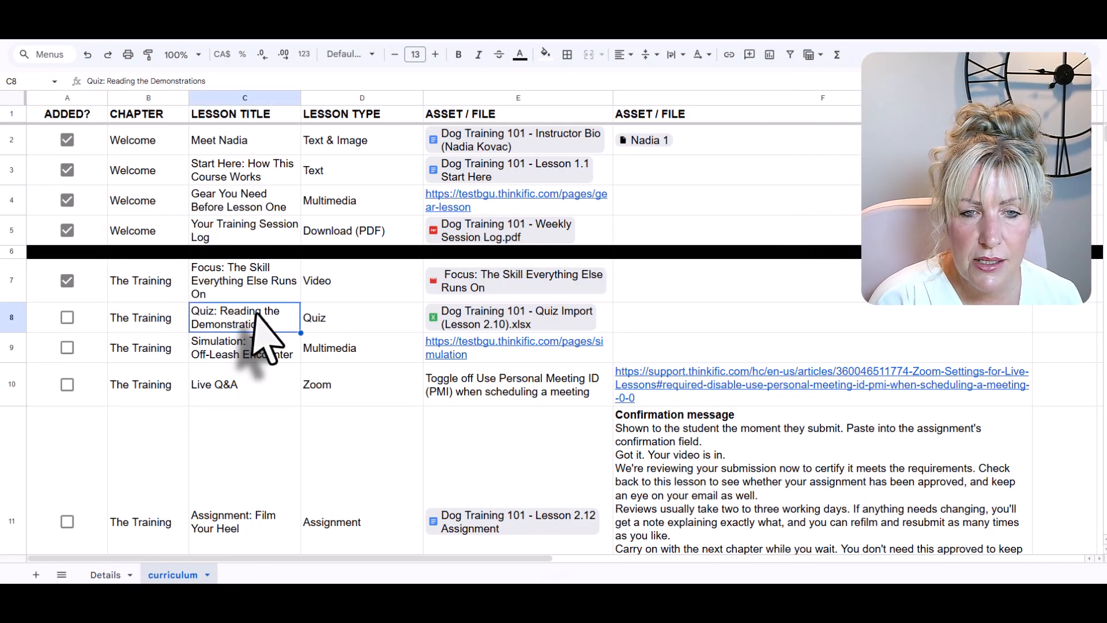
mouse_move(494, 322)
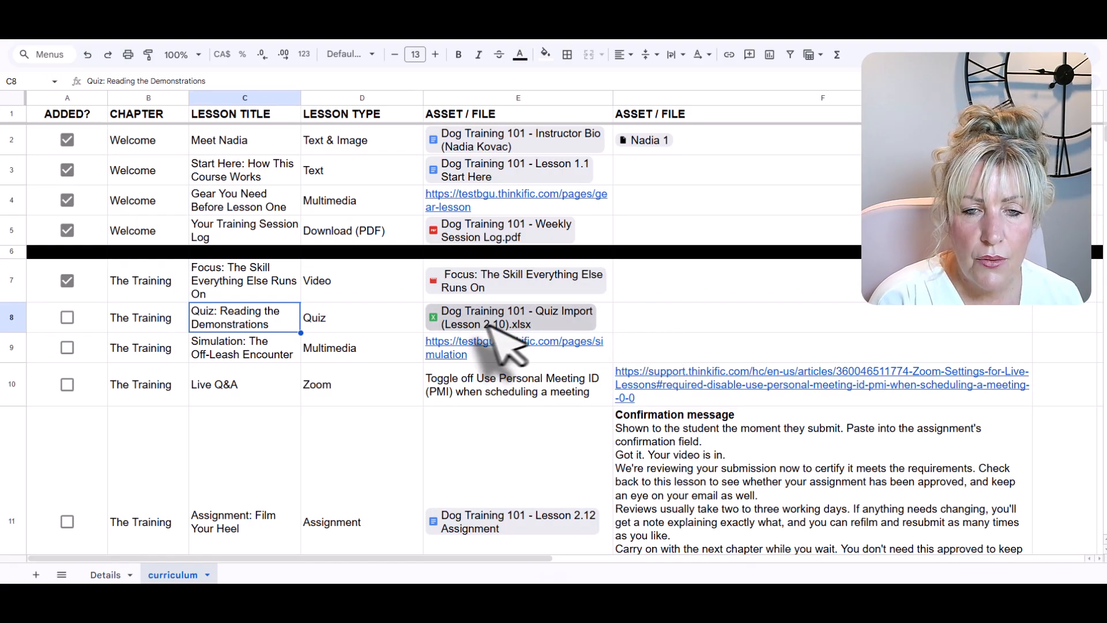
click(484, 325)
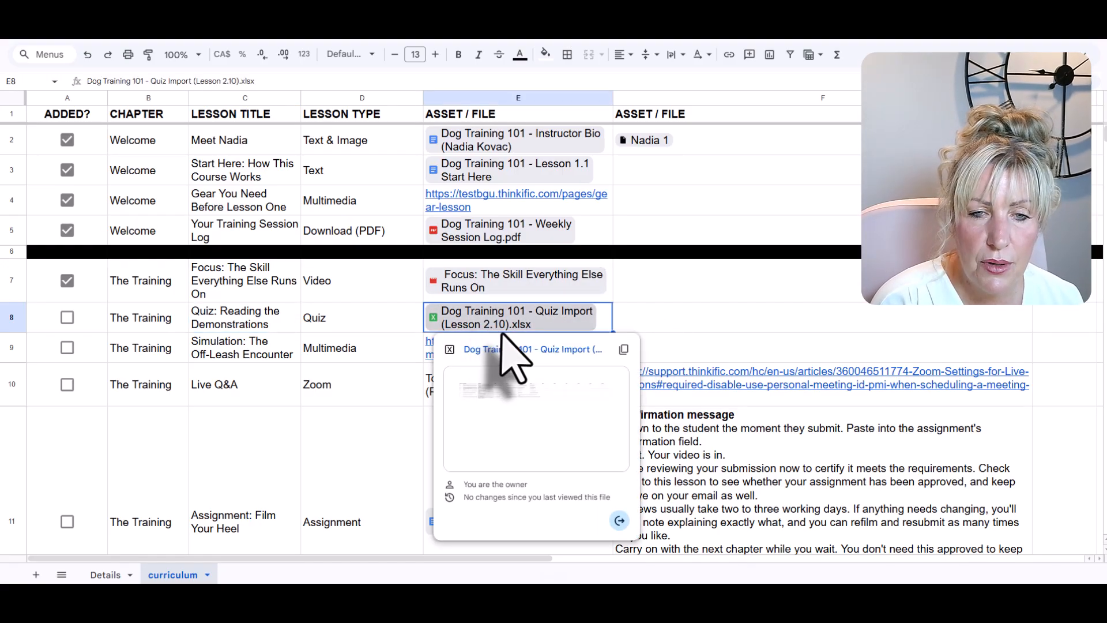
click(501, 349)
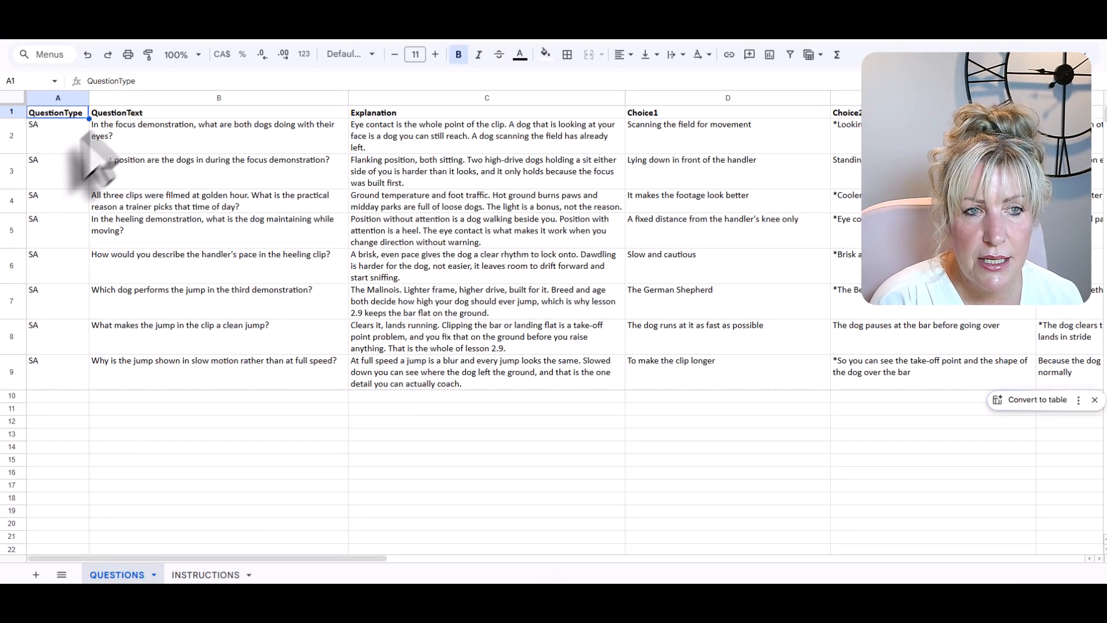
drag(50, 141, 57, 358)
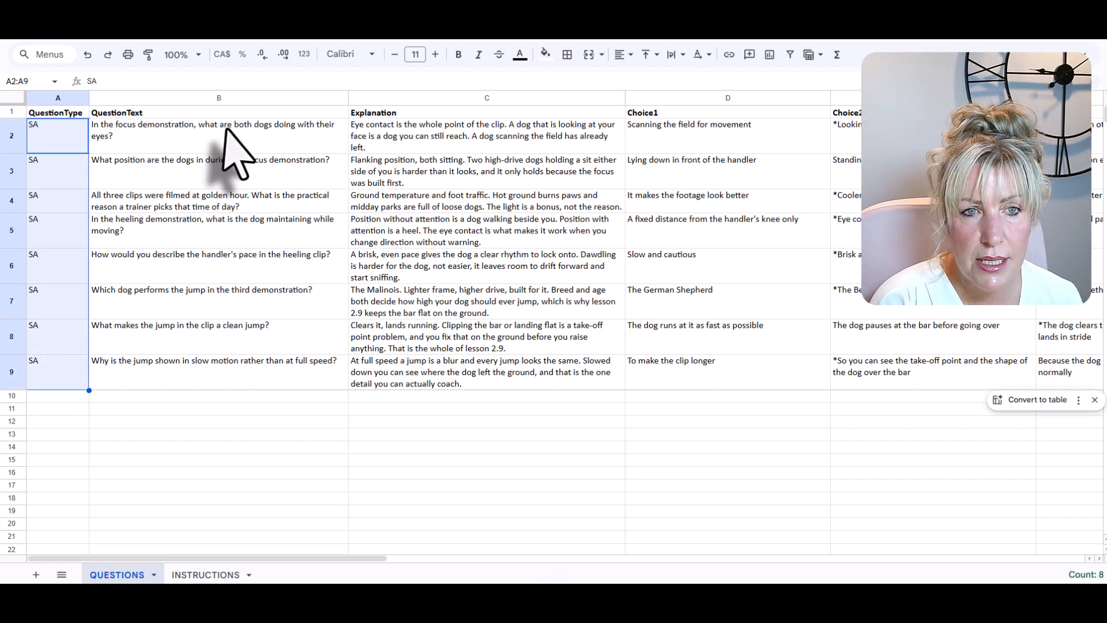
drag(228, 135, 252, 372)
drag(558, 122, 559, 376)
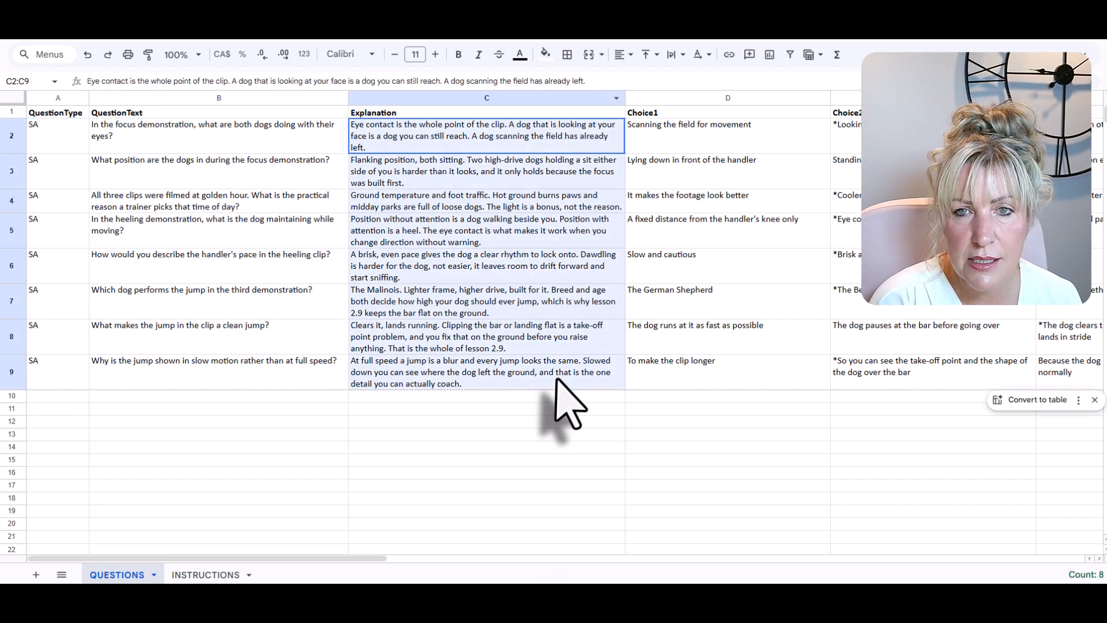
drag(729, 142, 964, 363)
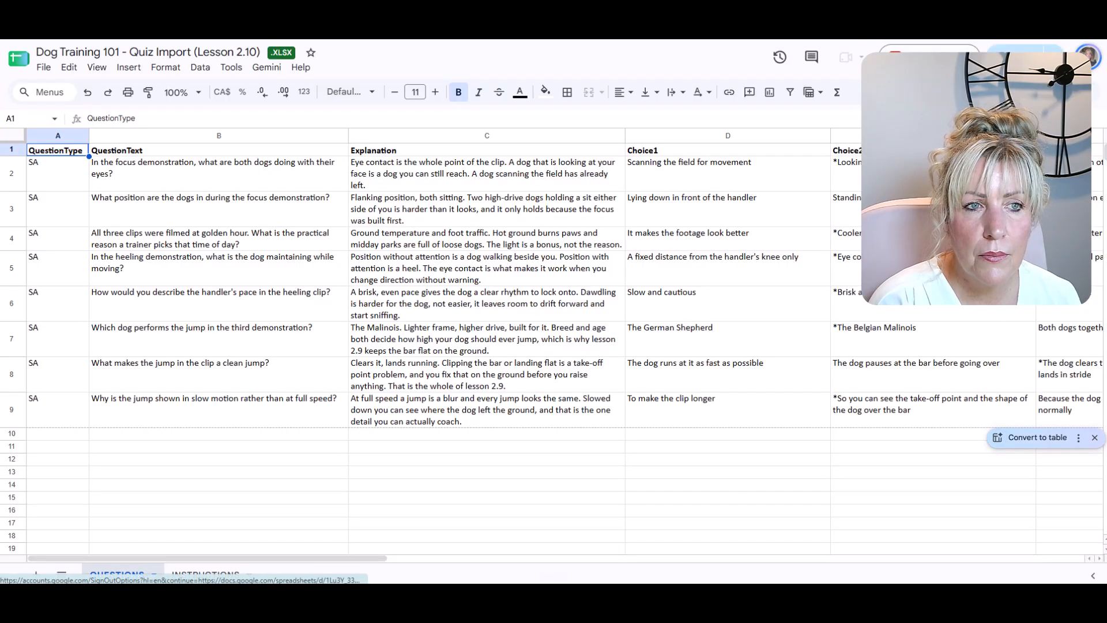
Download the "Dog Training 101 - Quiz Import (Lesson 2.10)" spreadsheet as a Microsoft Excel (.xlsx) file.
click(44, 67)
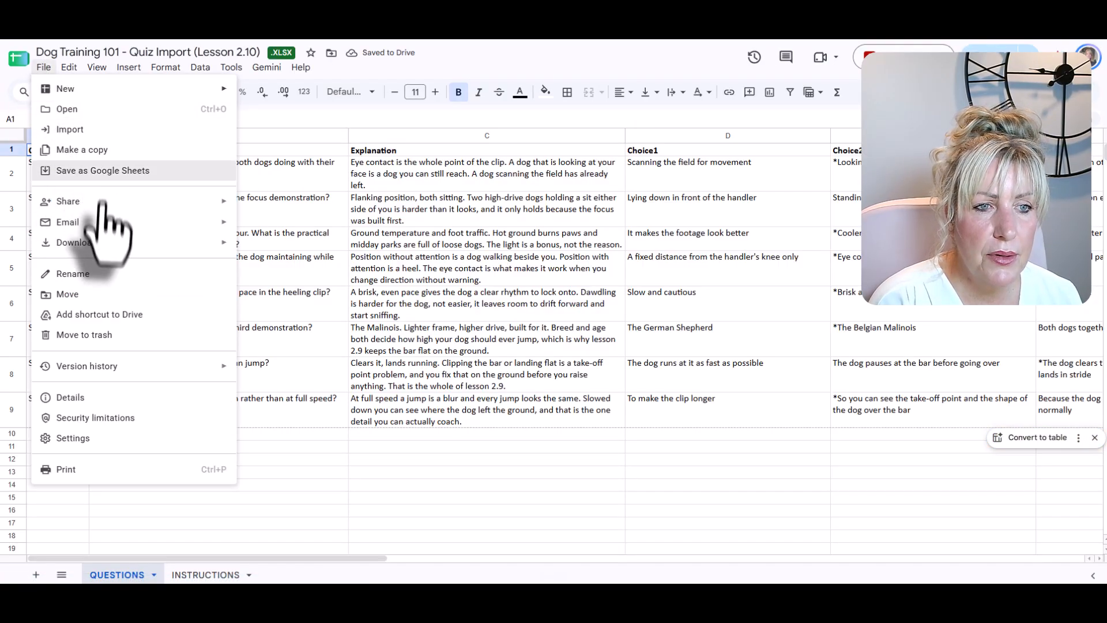
mouse_move(180, 247)
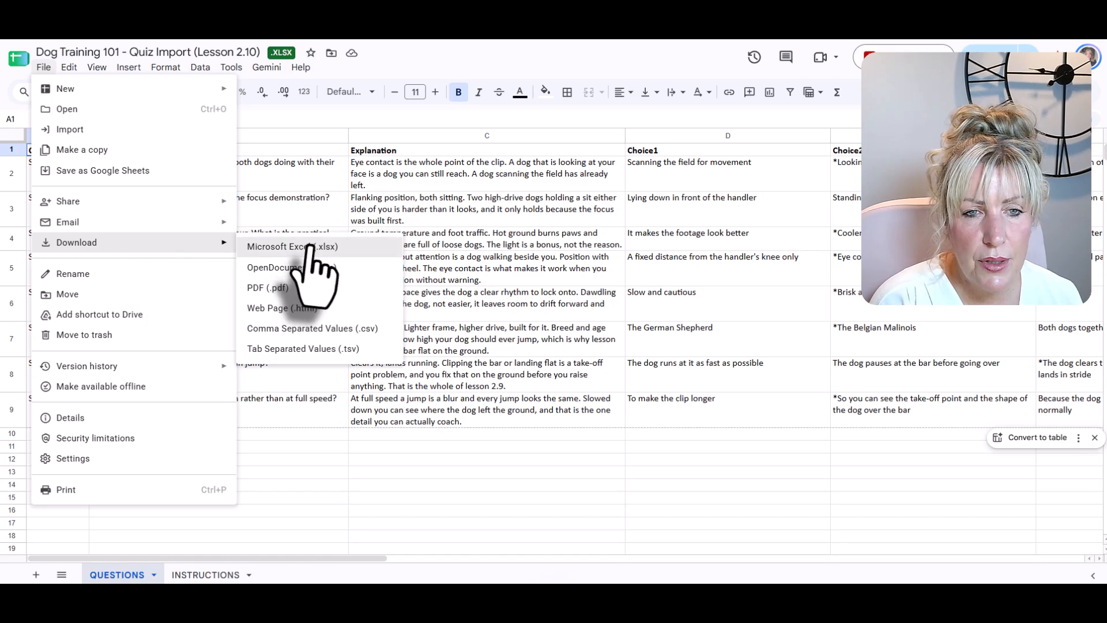
click(301, 247)
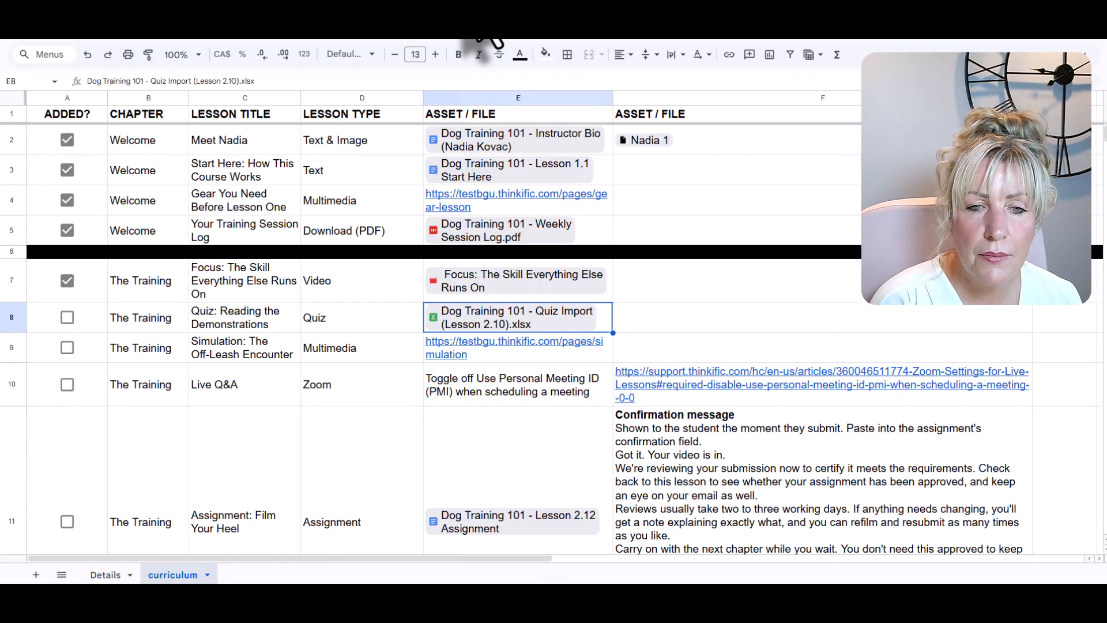
Start a Quiz lesson in The Training chapter and title it "Quiz: Reading the Demonstrations" from the curriculum spreadsheet.
click(222, 317)
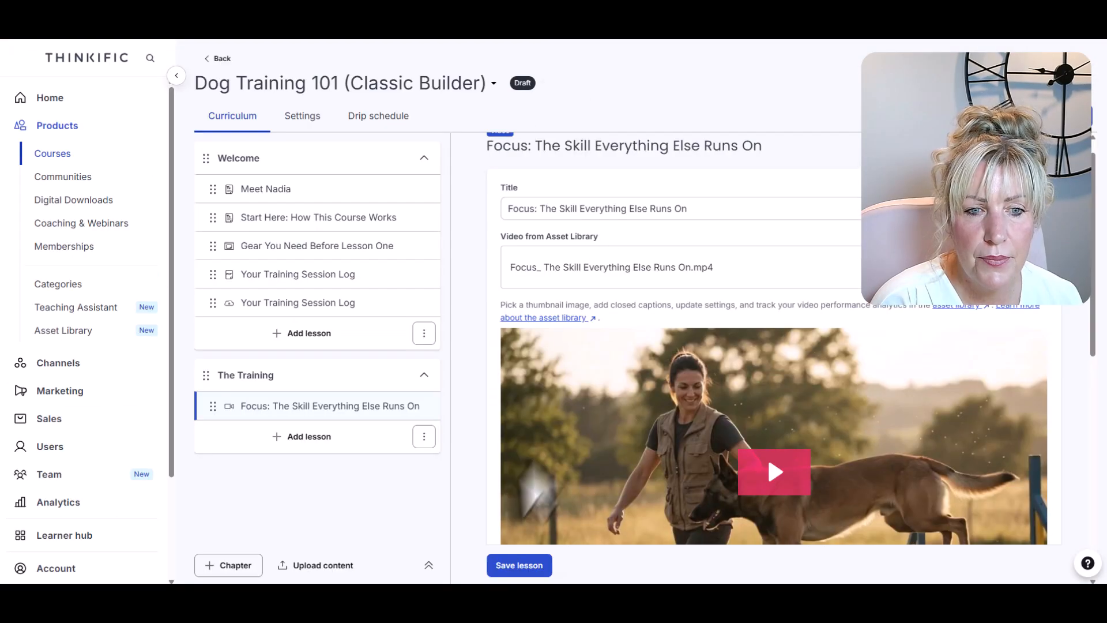
click(304, 438)
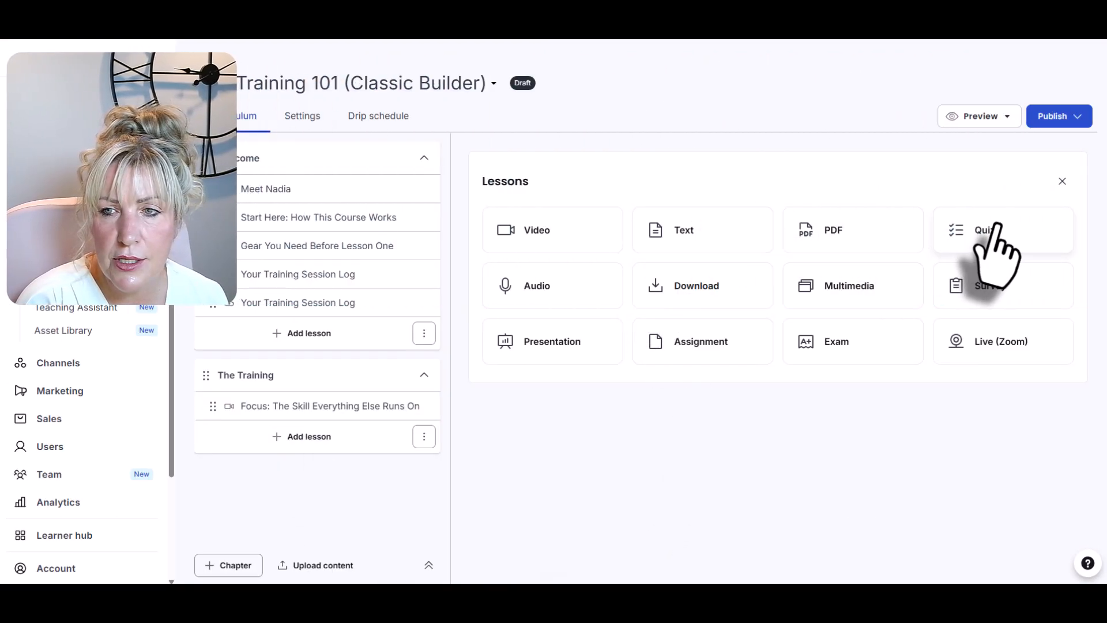
click(958, 238)
click(569, 279)
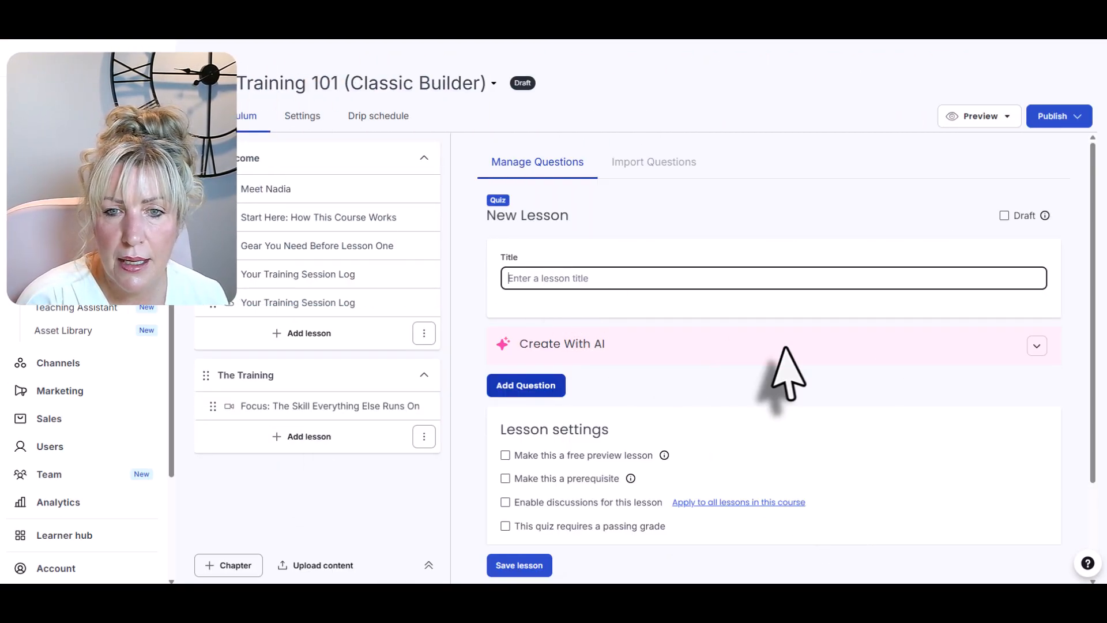
text(Quiz: Reading the Demonstrations)
Require a passing grade for the quiz and set it to 75%.
scroll(703, 351, down, 2)
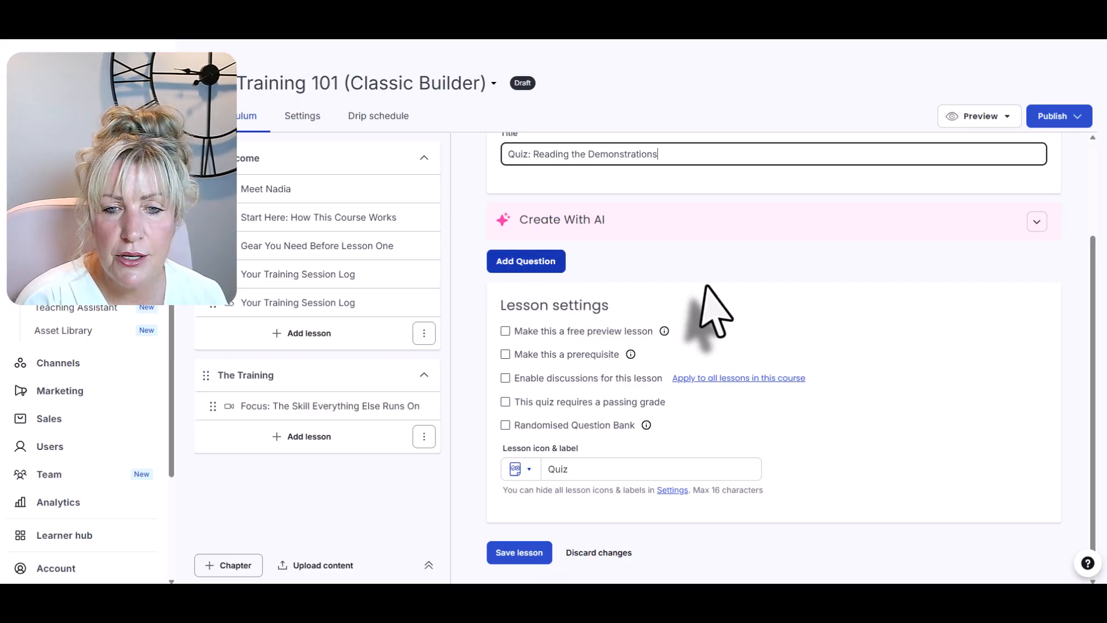
scroll(709, 300, up, 2)
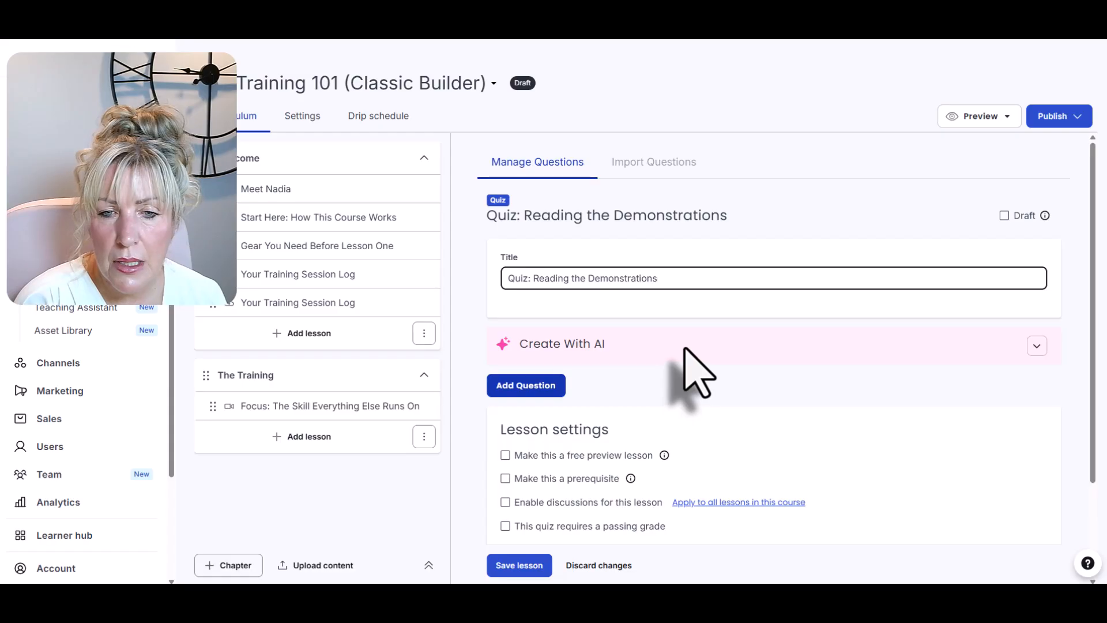
scroll(698, 375, down, 2)
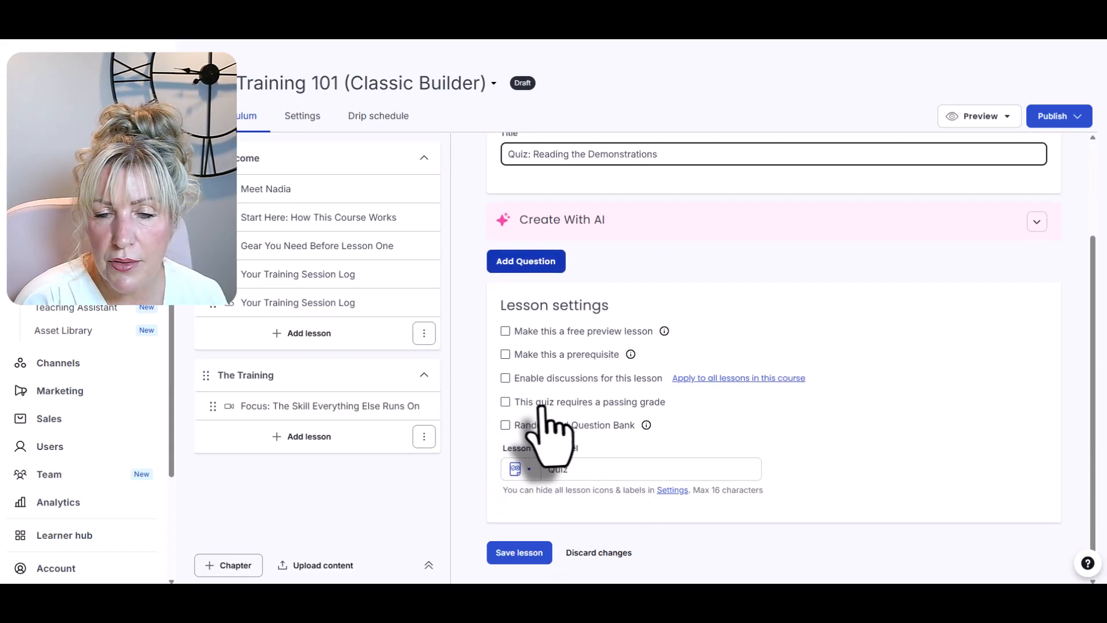
click(505, 402)
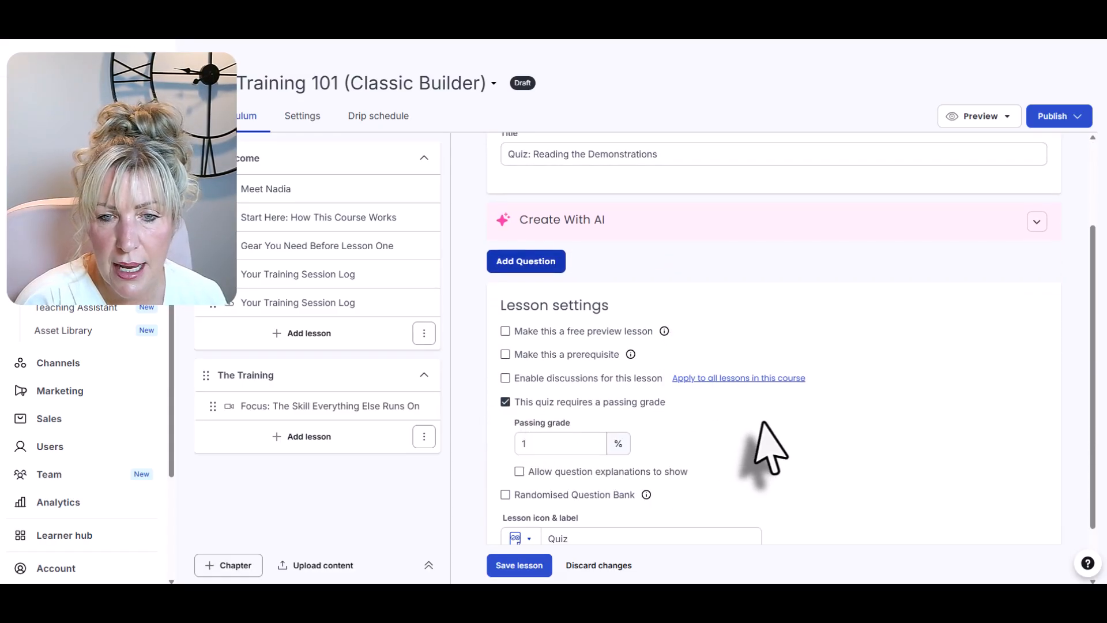
double_click(523, 444)
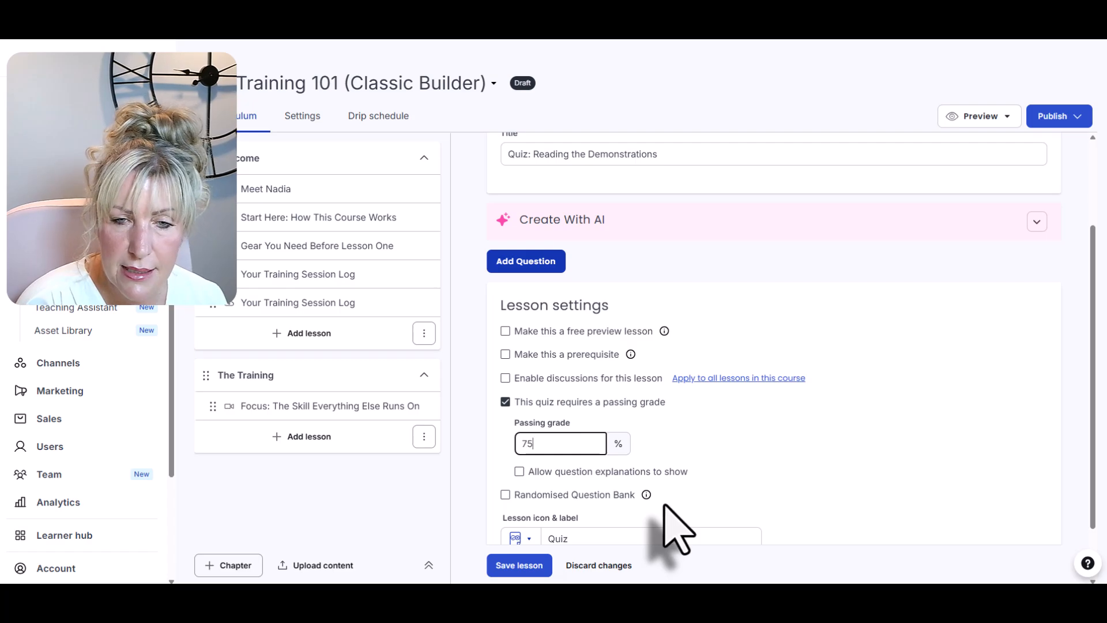
Review the option for showing question explanations, and enable the Randomised Question Bank for the quiz without entering a question count.
scroll(707, 455, down, 1)
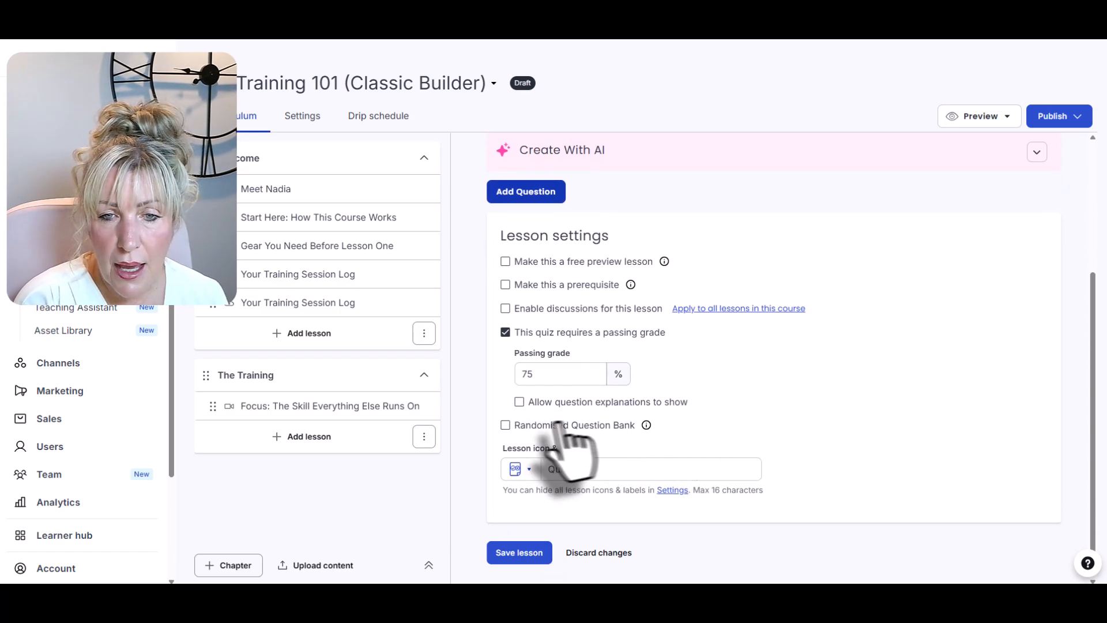
drag(537, 402, 703, 403)
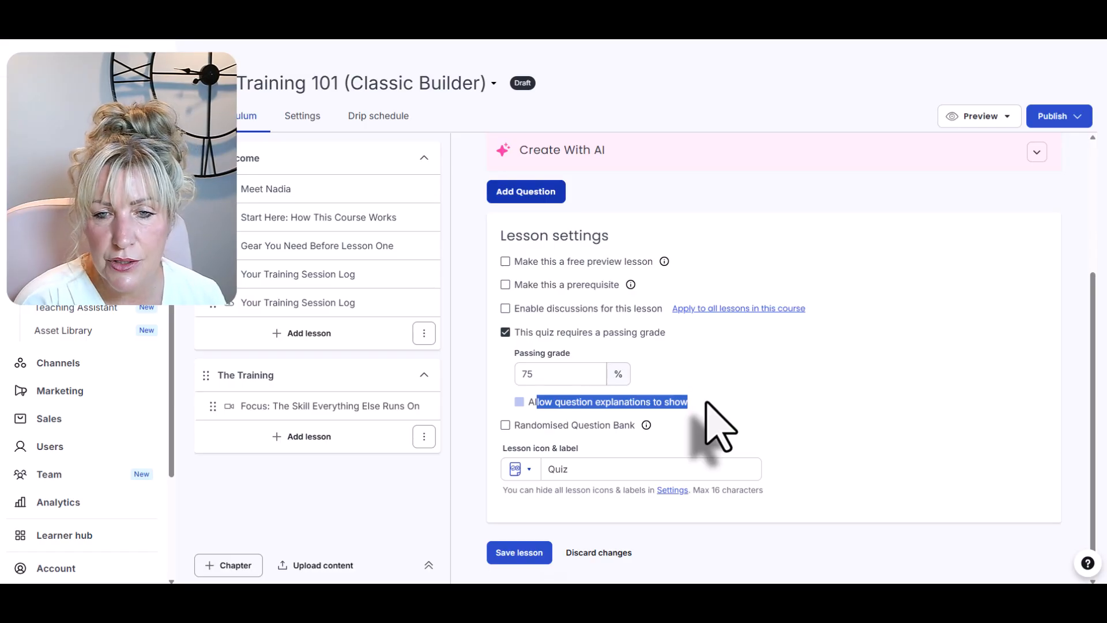
click(507, 426)
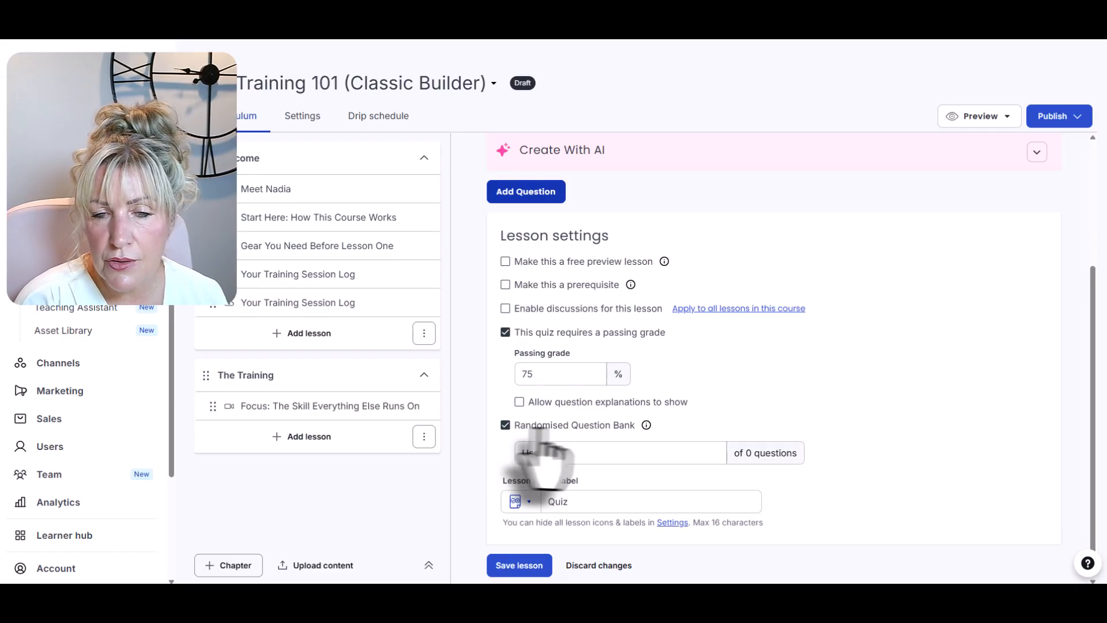
mouse_move(645, 424)
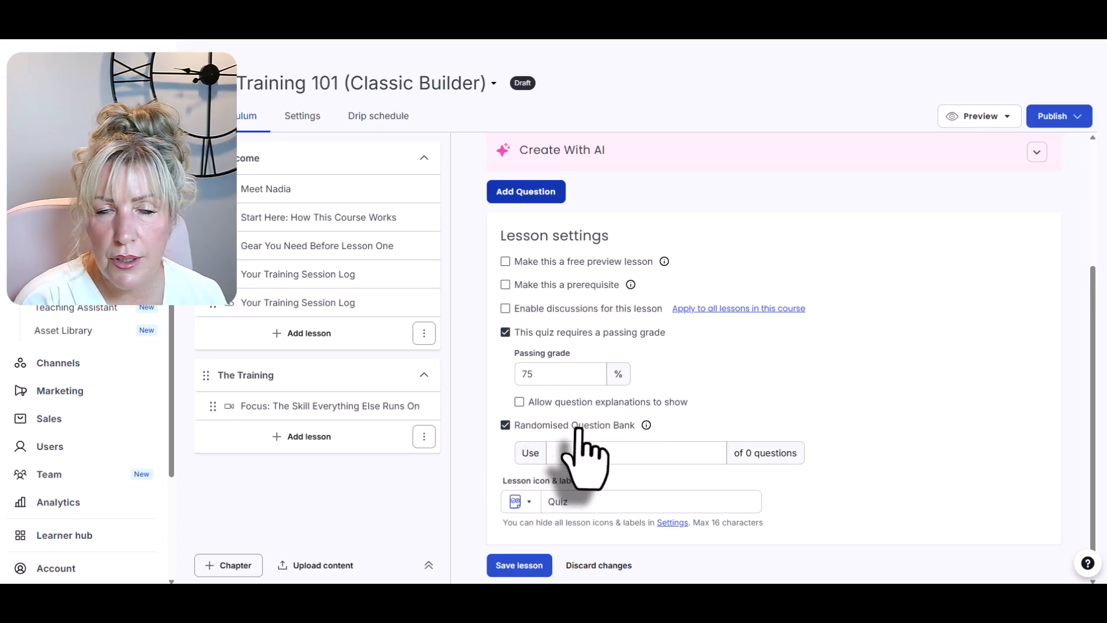
click(658, 453)
scroll(854, 421, down, 1)
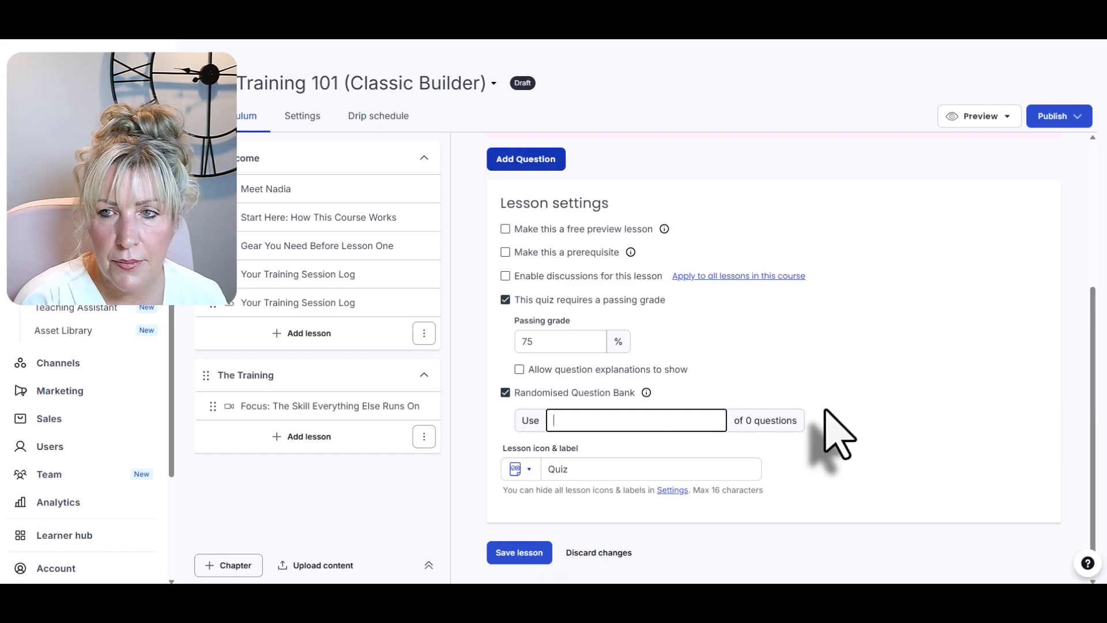
Save the quiz lesson as a draft.
scroll(831, 416, up, 4)
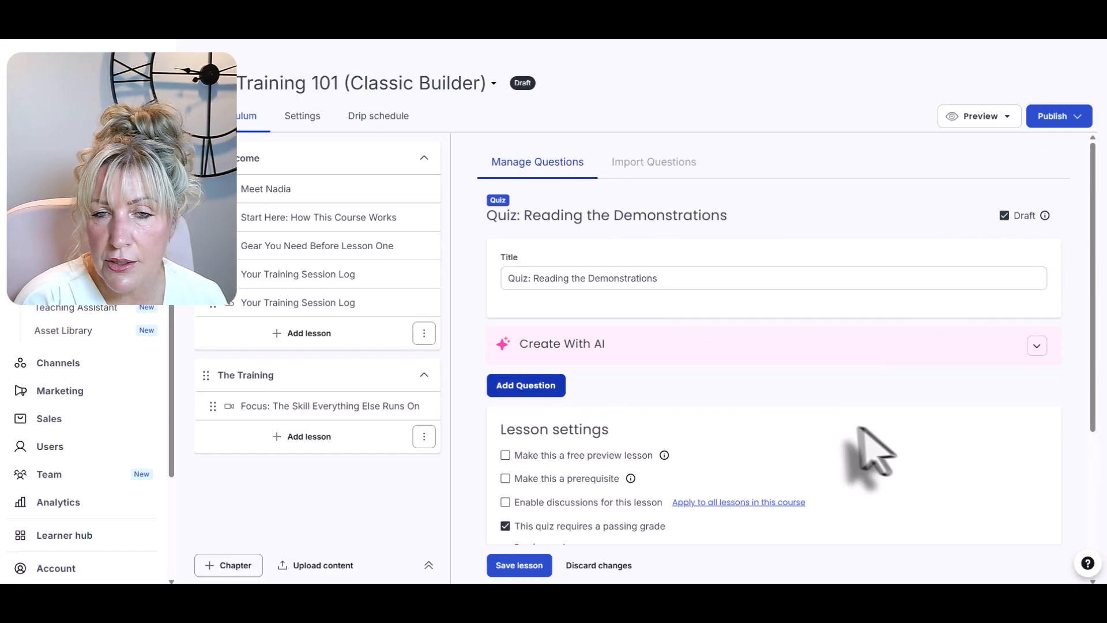
scroll(807, 445, down, 4)
click(507, 554)
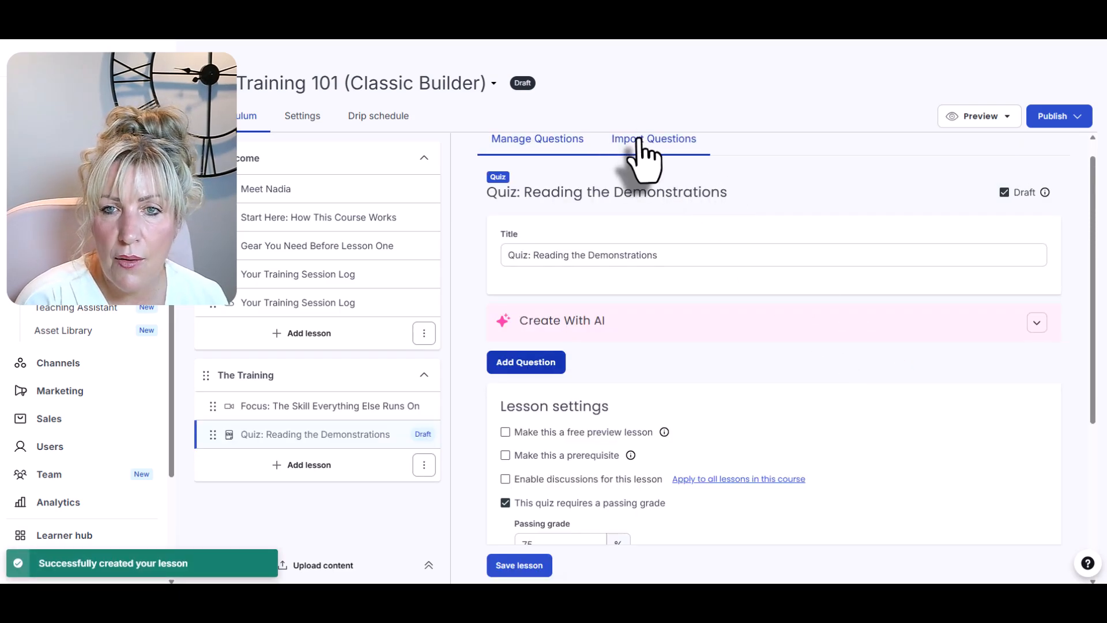
Import the quiz questions for "Quiz: Reading the Demonstrations" from the Dog Training 101 Quiz Import (Lesson 2.10) XLSX file.
click(642, 144)
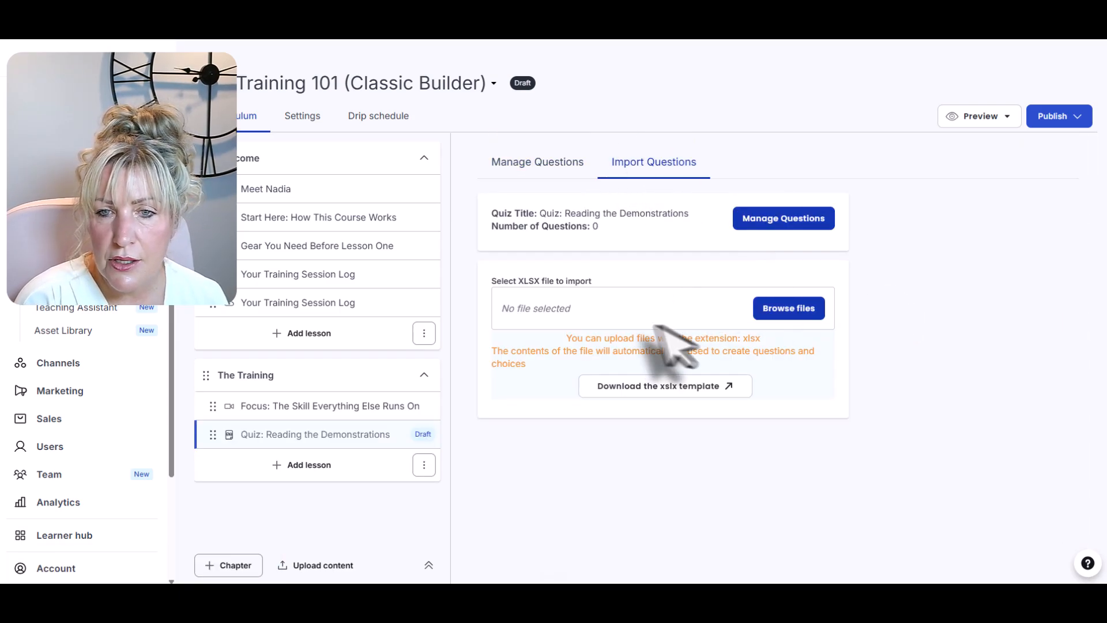
click(792, 311)
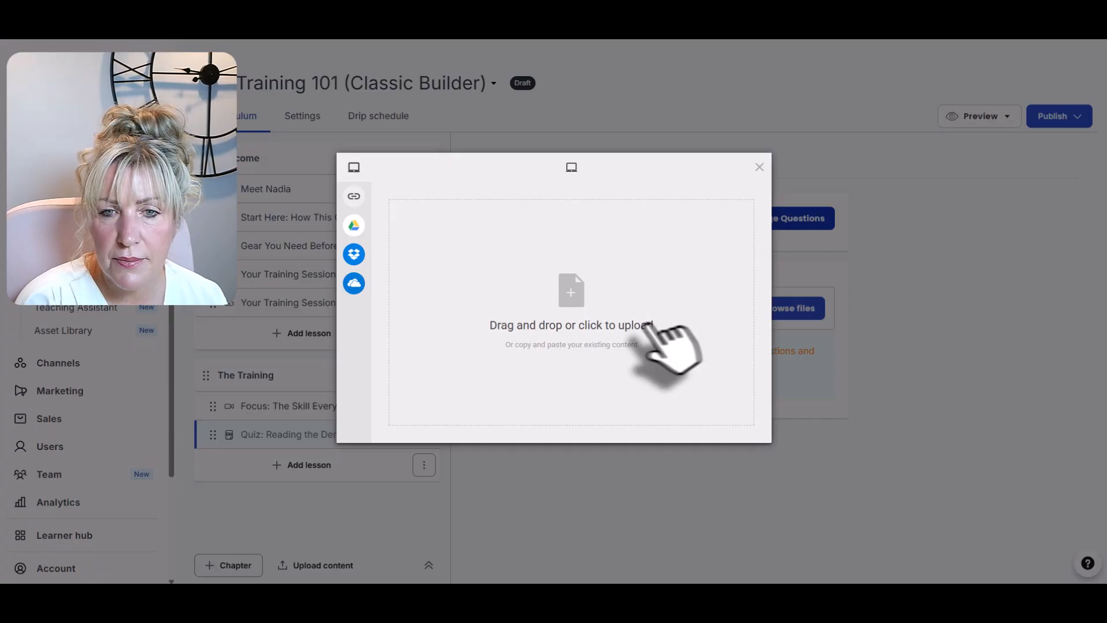
click(562, 310)
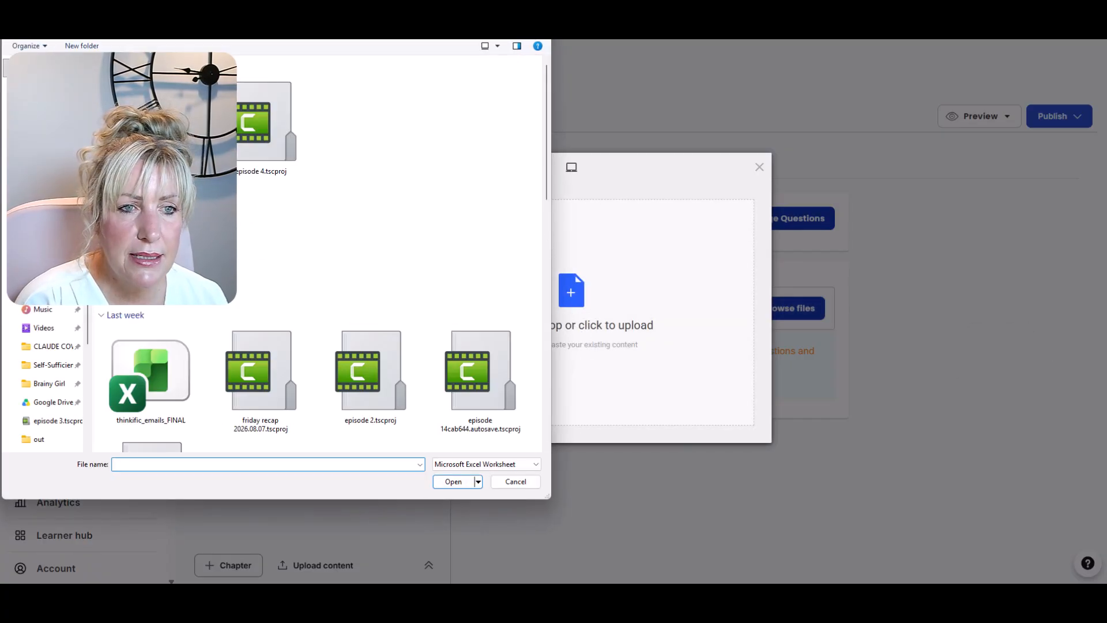
key(Return)
click(732, 425)
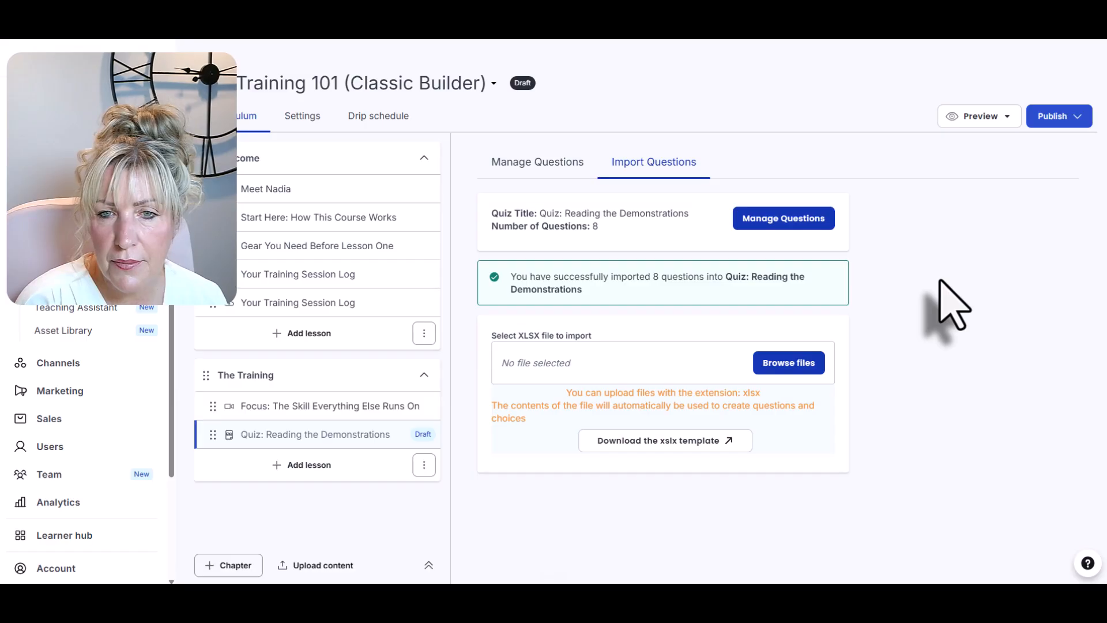
drag(598, 293, 515, 281)
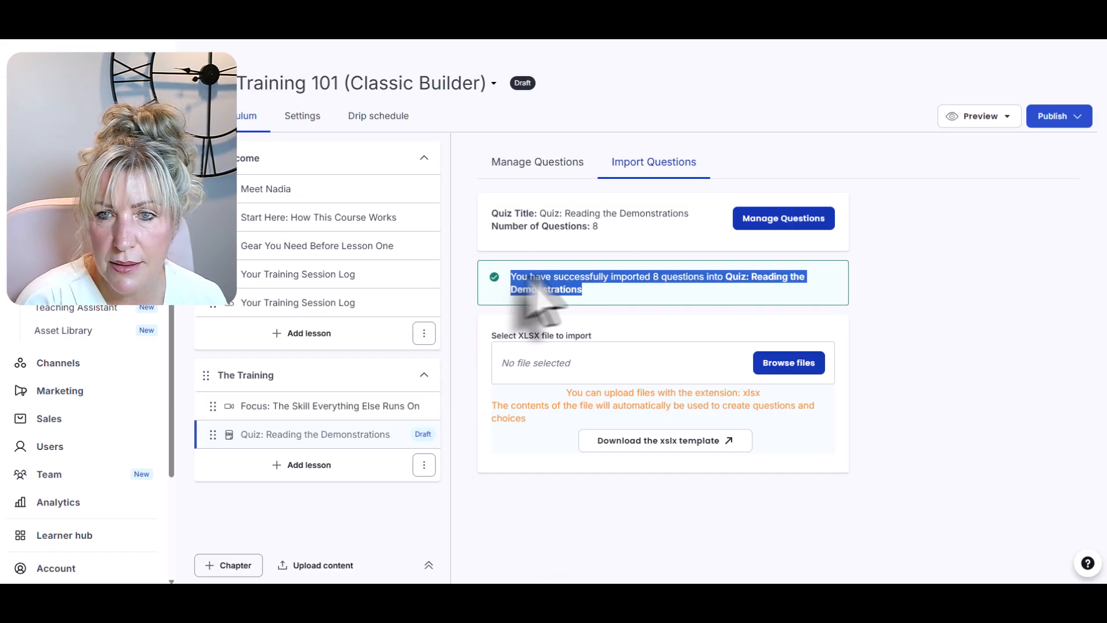
Review the imported quiz questions, checking Question 1's answer choices, correct answer and explanation, plus the quiz's lesson settings.
click(554, 163)
scroll(900, 271, down, 3)
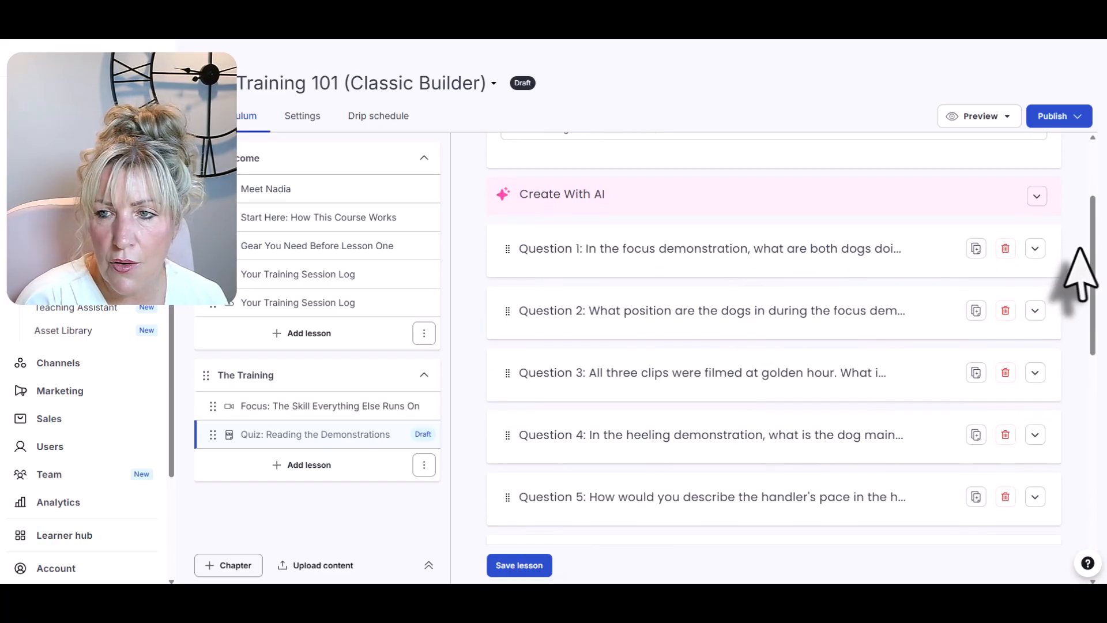
click(1035, 248)
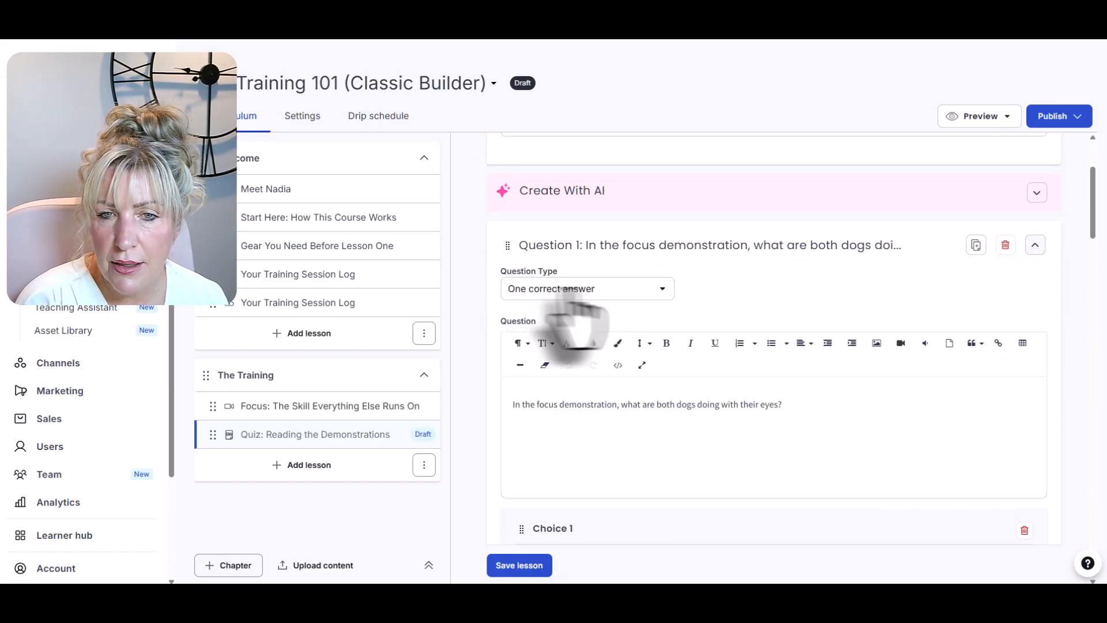
scroll(647, 404, down, 3)
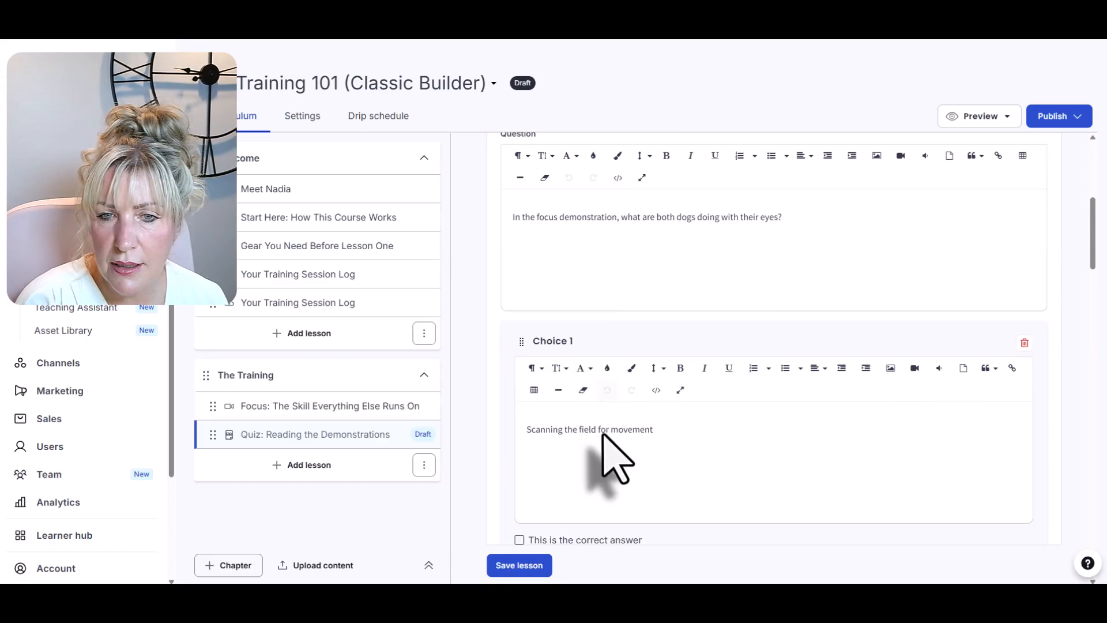
scroll(602, 438, down, 10)
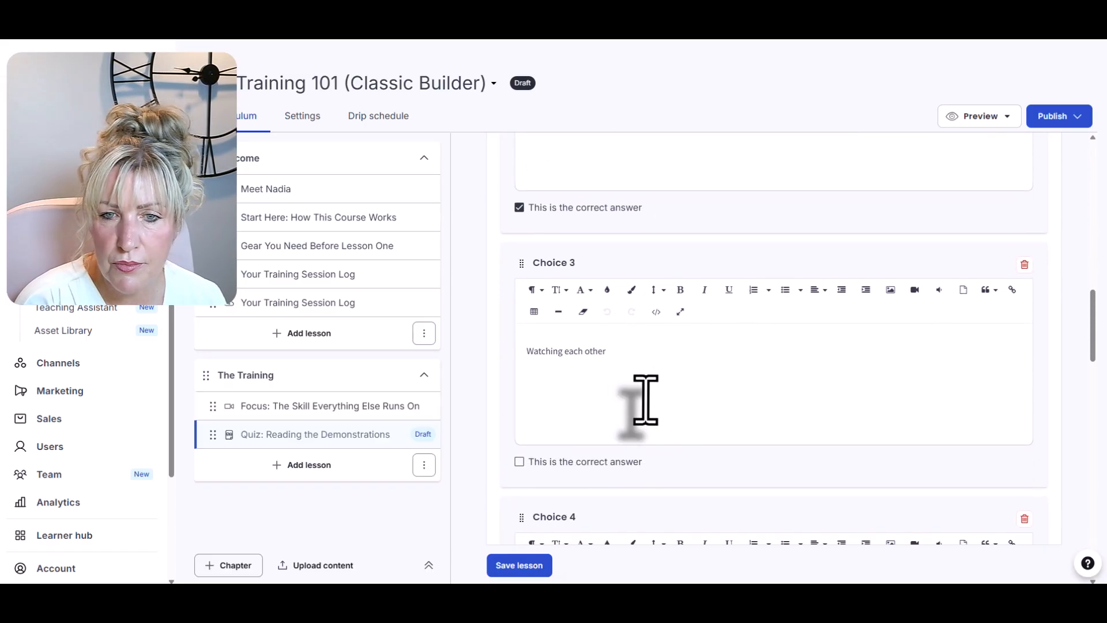
scroll(645, 398, down, 4)
scroll(643, 395, up, 7)
scroll(586, 327, down, 8)
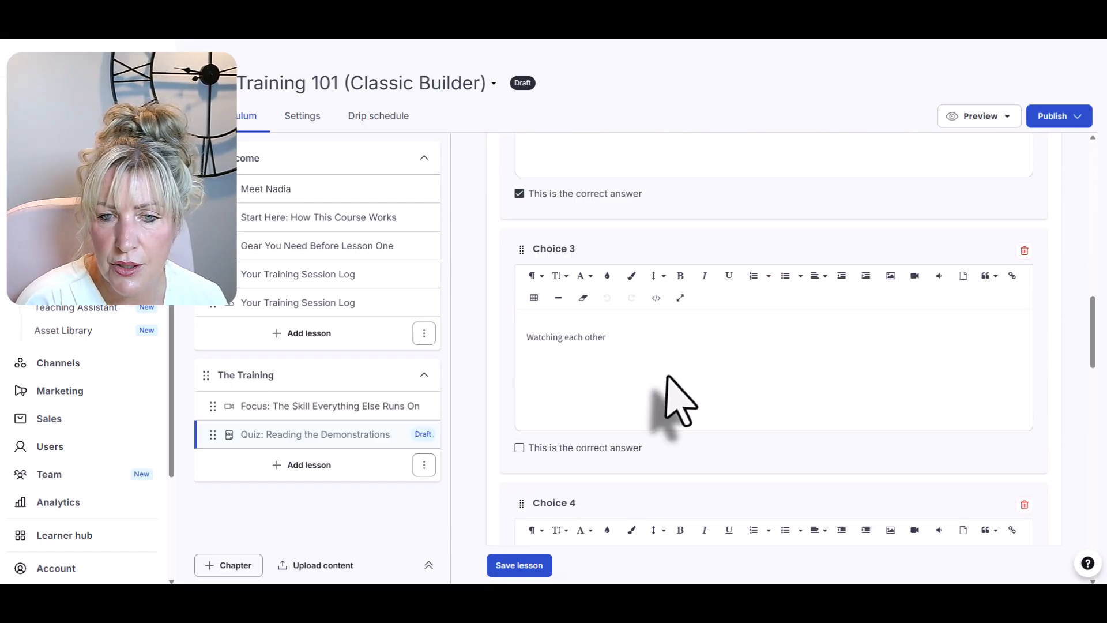
scroll(610, 349, down, 8)
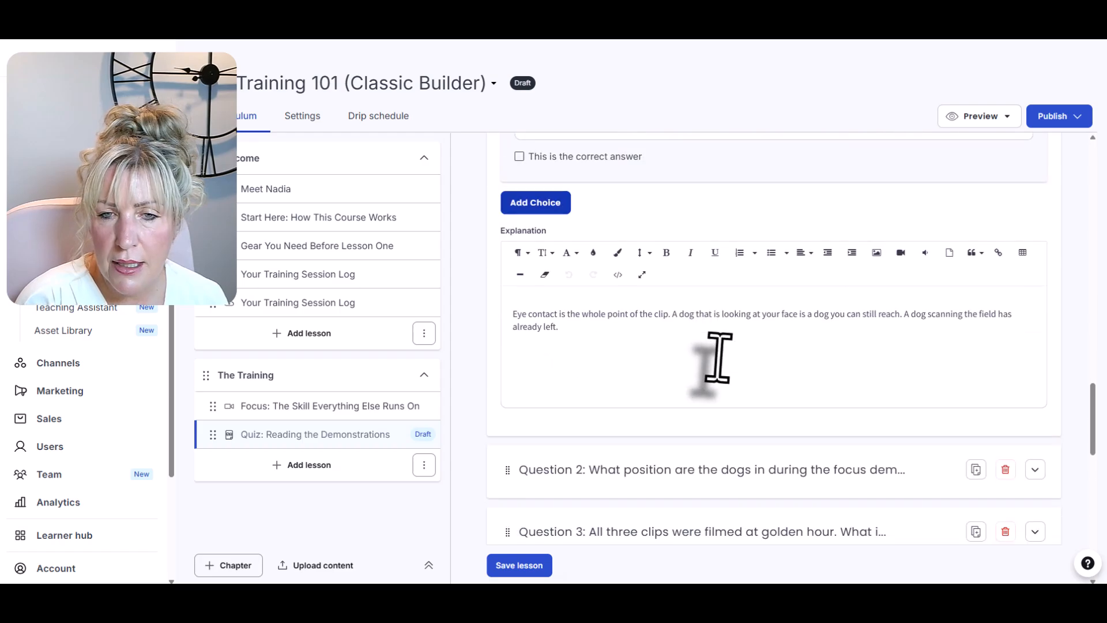
scroll(729, 383, up, 4)
scroll(549, 267, down, 1)
scroll(727, 333, down, 10)
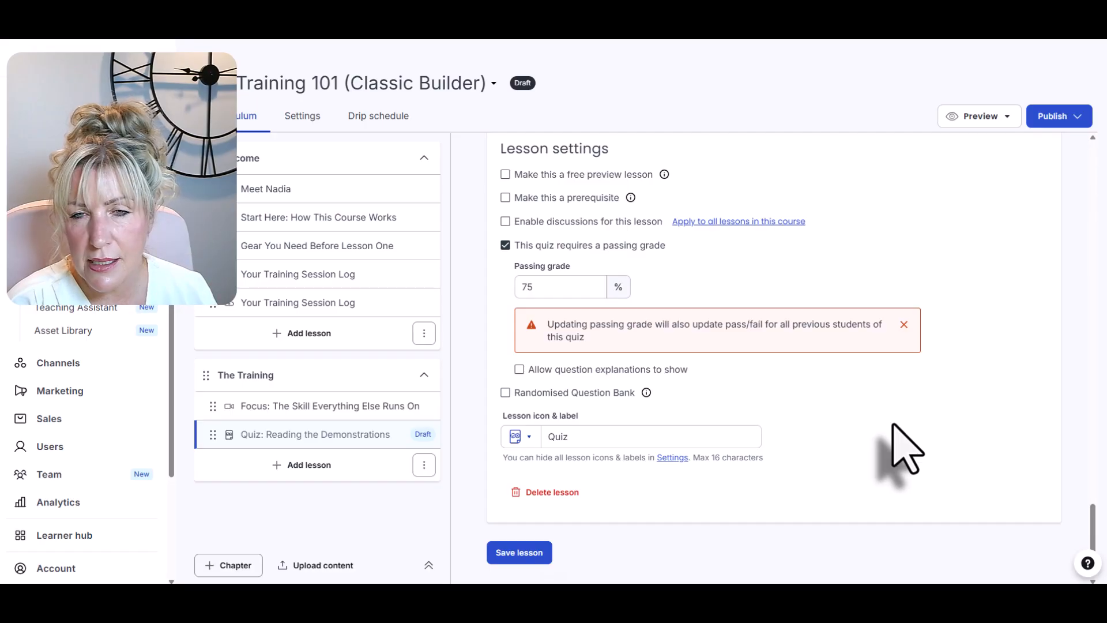
scroll(900, 447, up, 20)
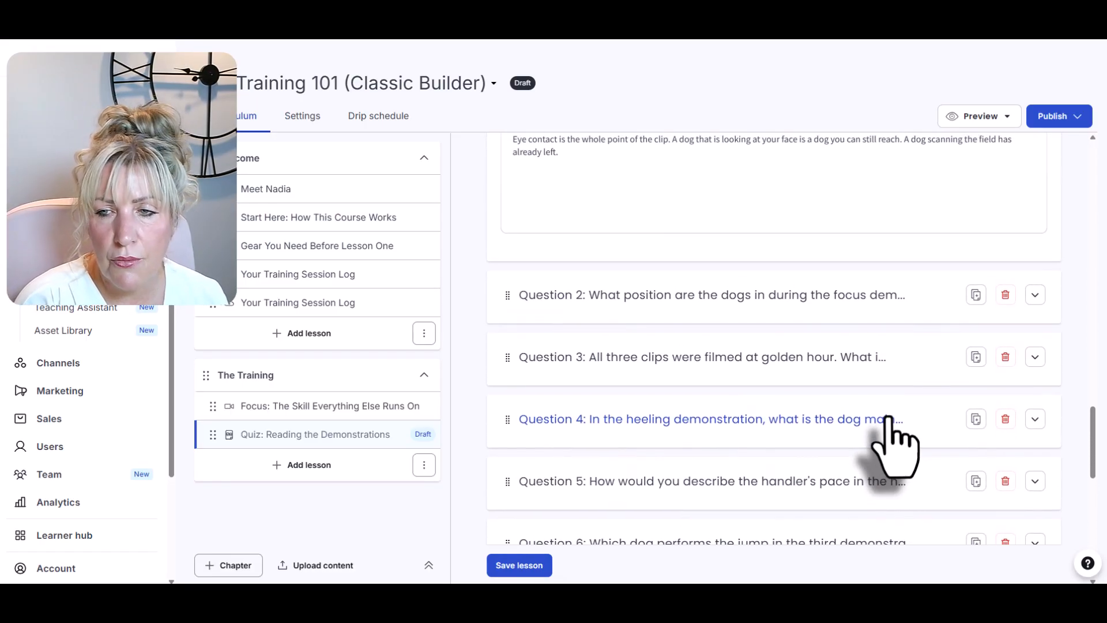
scroll(871, 412, up, 3)
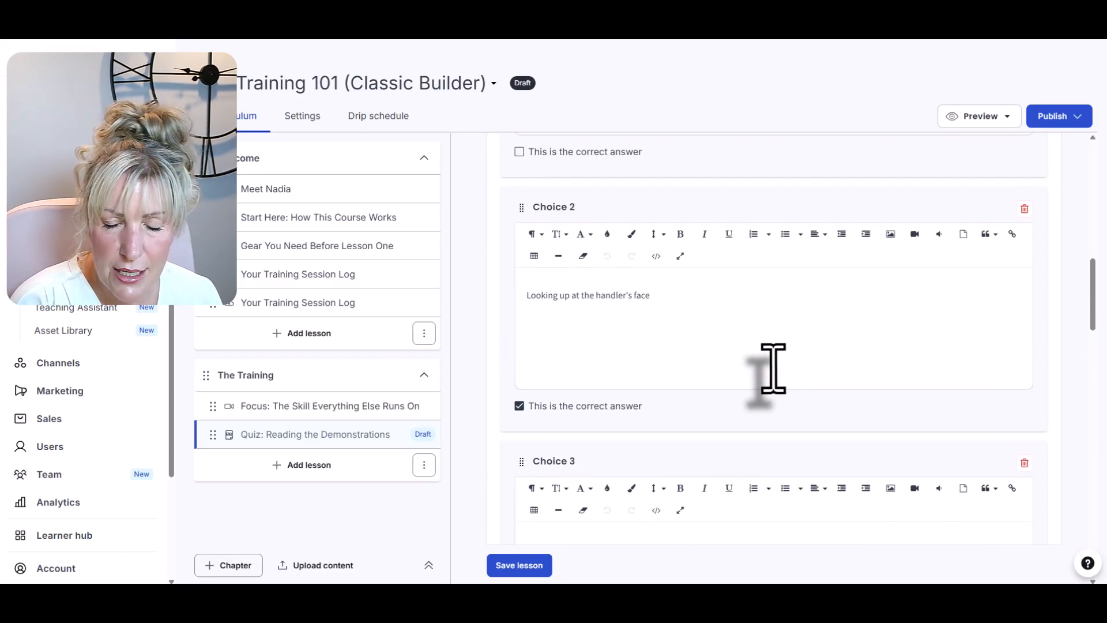
scroll(772, 369, down, 20)
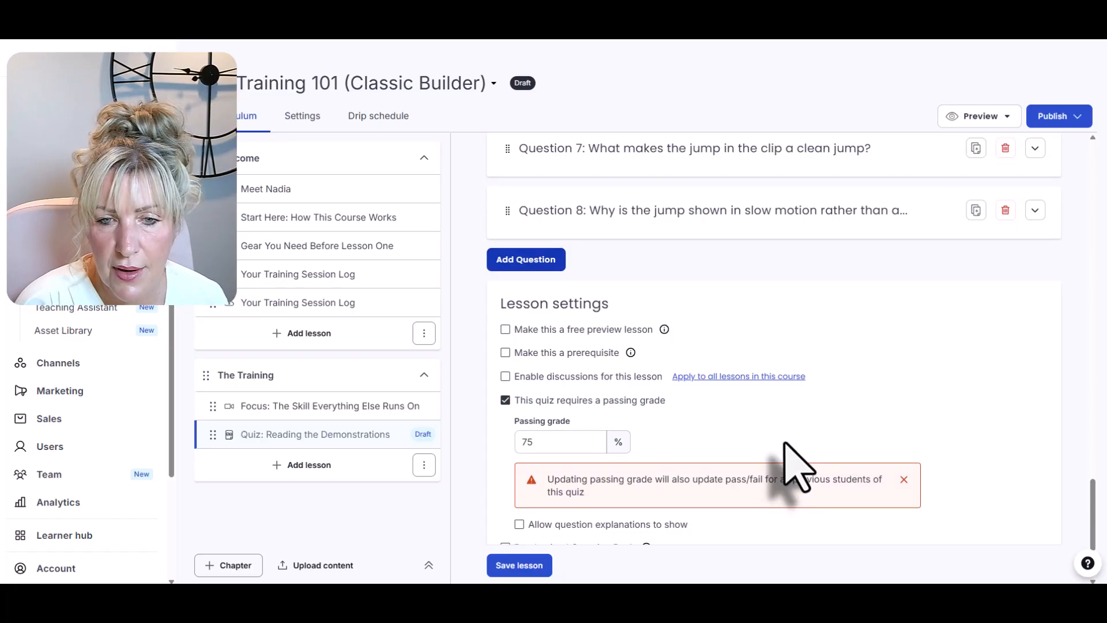
scroll(794, 466, down, 3)
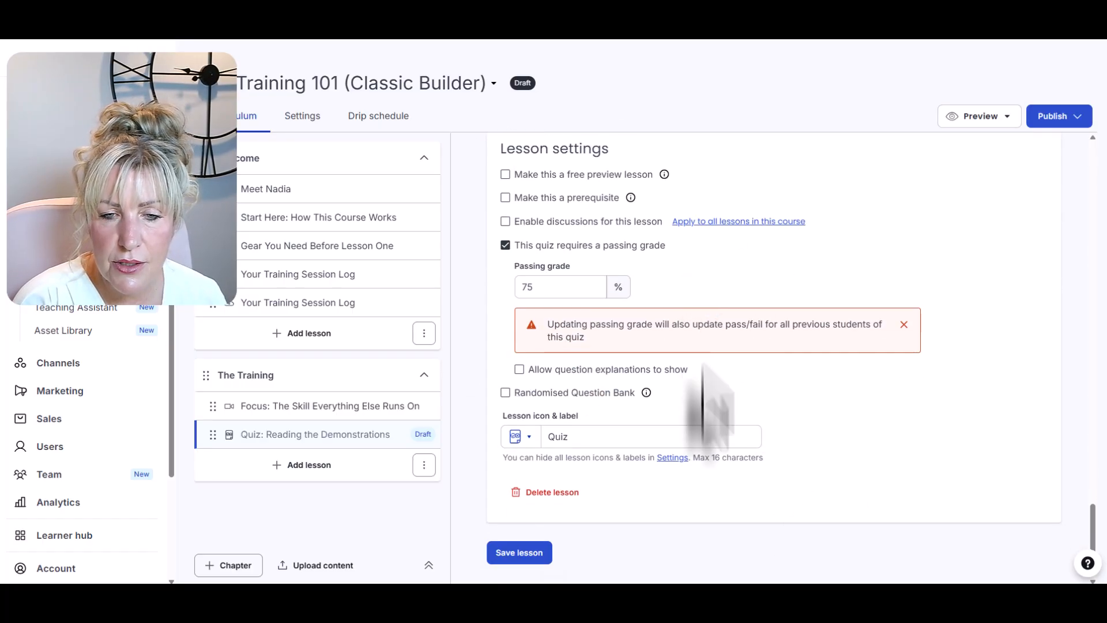
Save the quiz lesson and tick off its row in the curriculum spreadsheet.
click(522, 554)
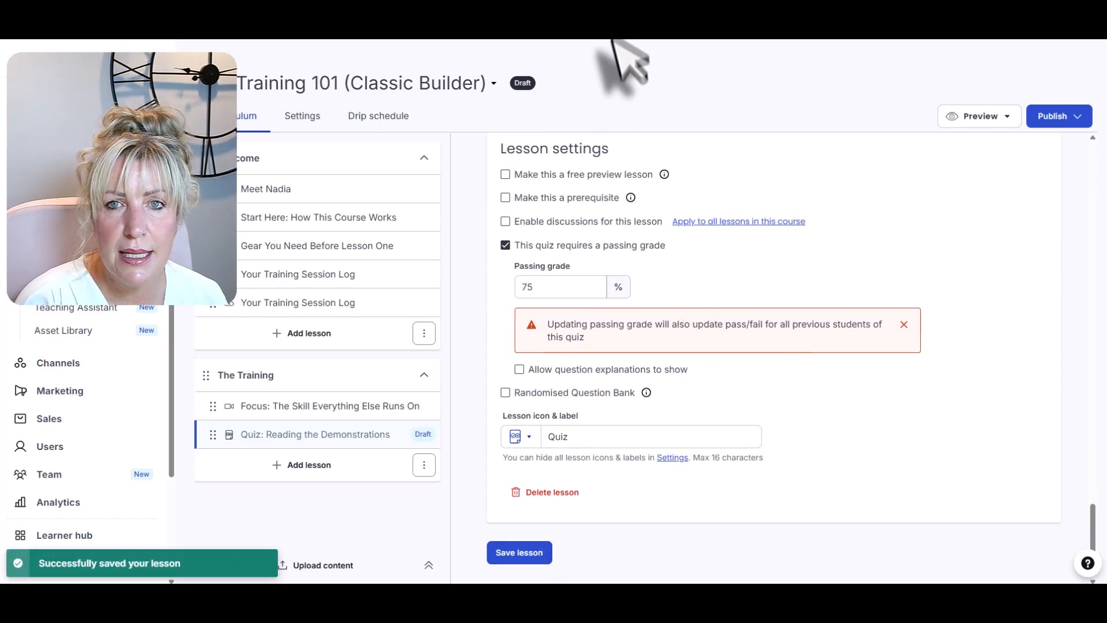
click(569, 20)
click(65, 317)
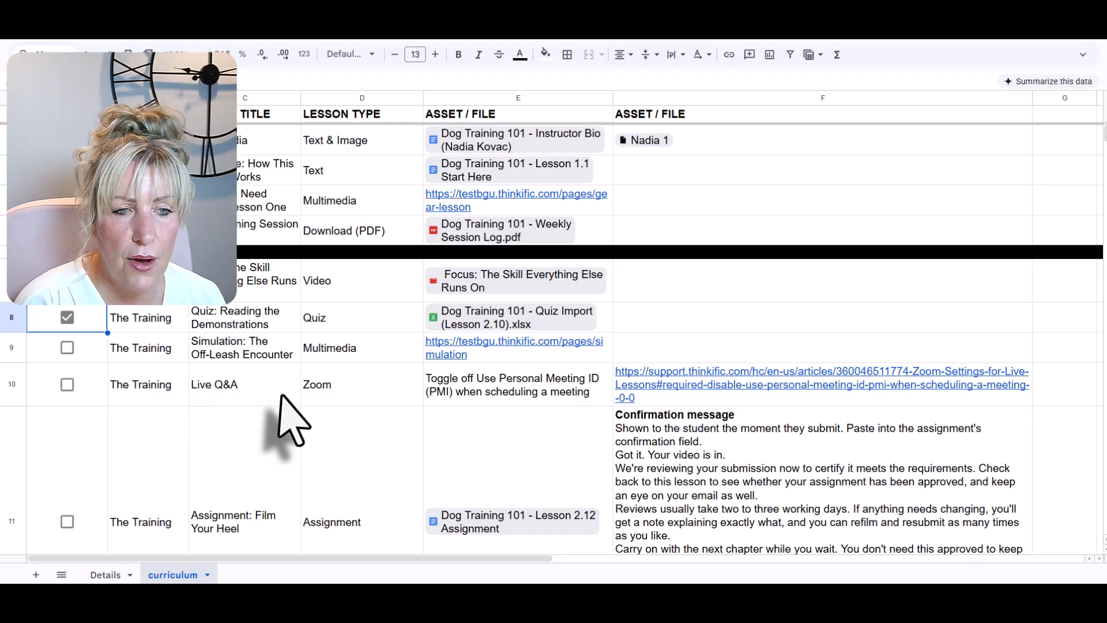
Add a Multimedia lesson to The Training chapter with the title from the curriculum spreadsheet, "Simulation: The Off-Leash Encounter".
click(228, 353)
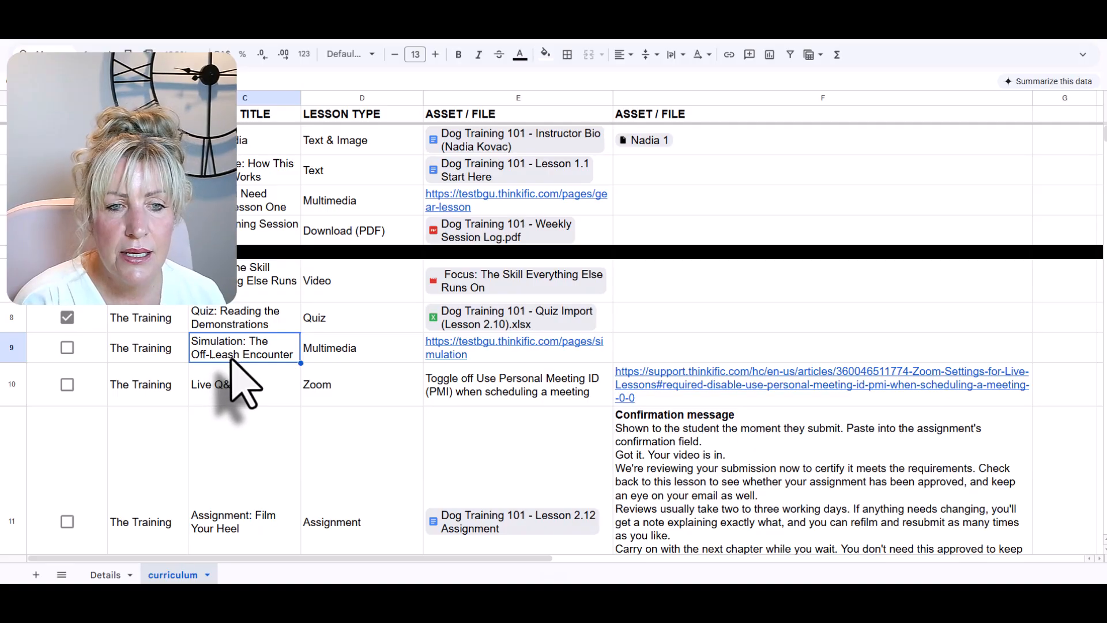
click(329, 350)
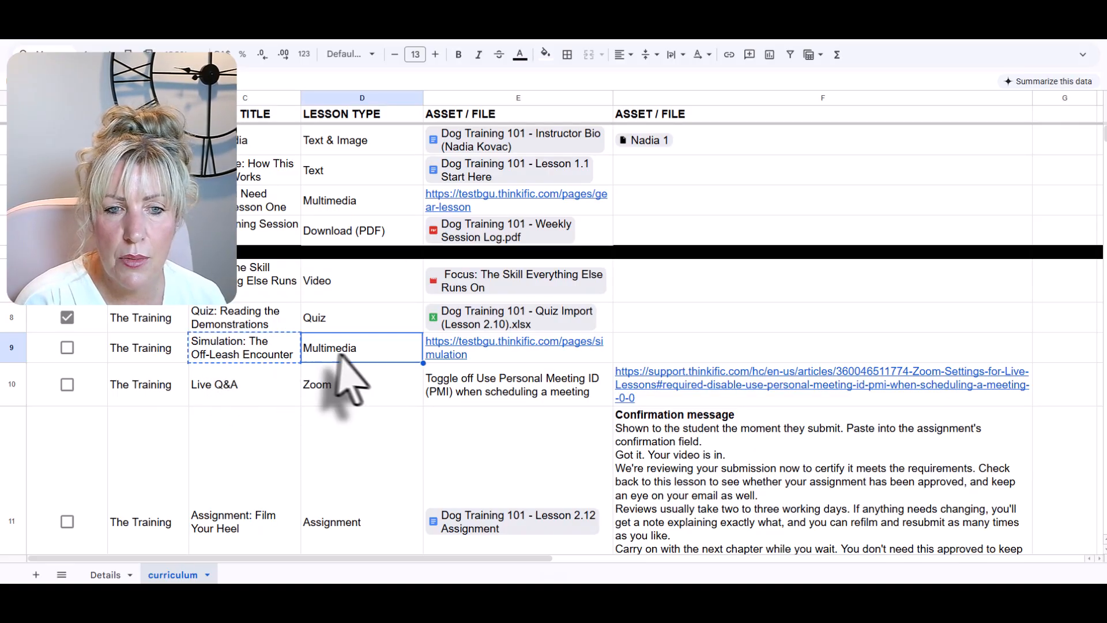
click(528, 29)
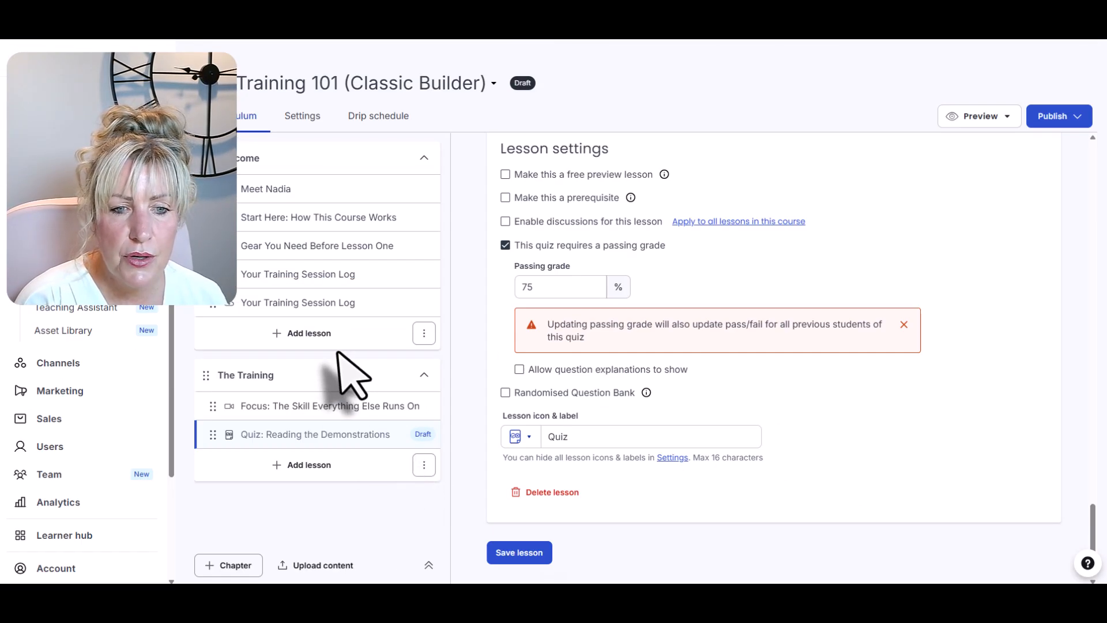
click(319, 468)
click(837, 291)
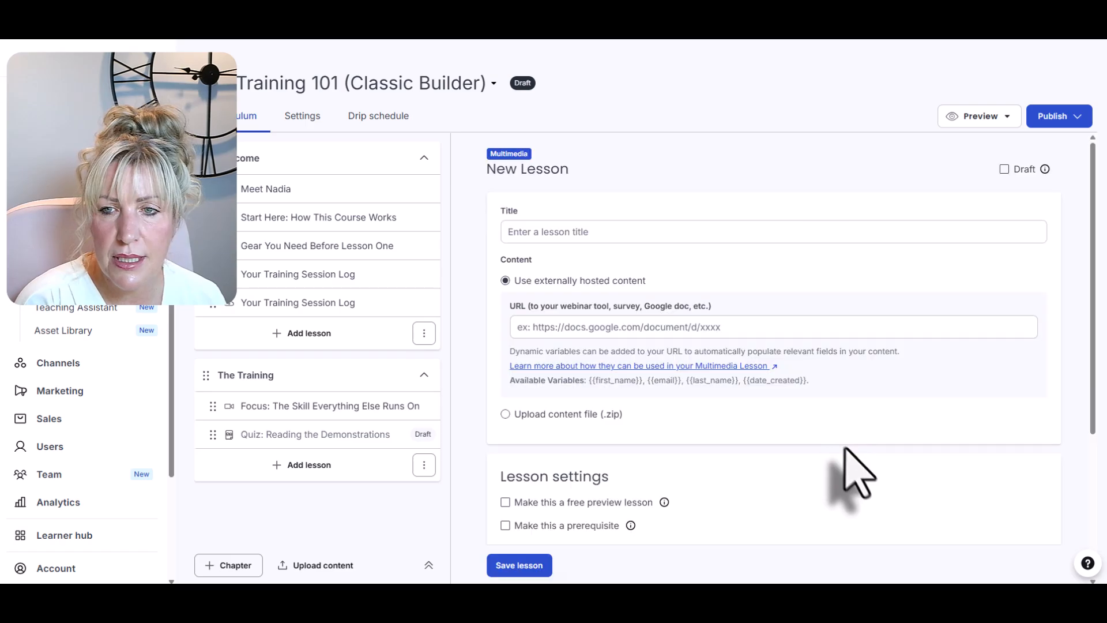
click(568, 233)
text(Simulation: The Off-Leash Encounter)
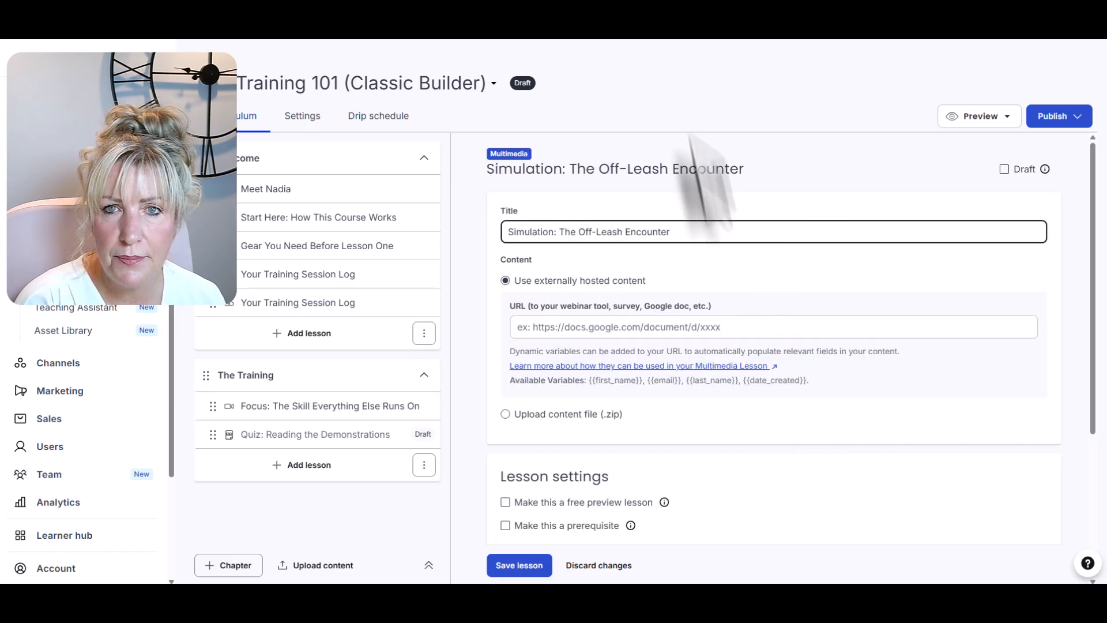
click(617, 29)
click(487, 360)
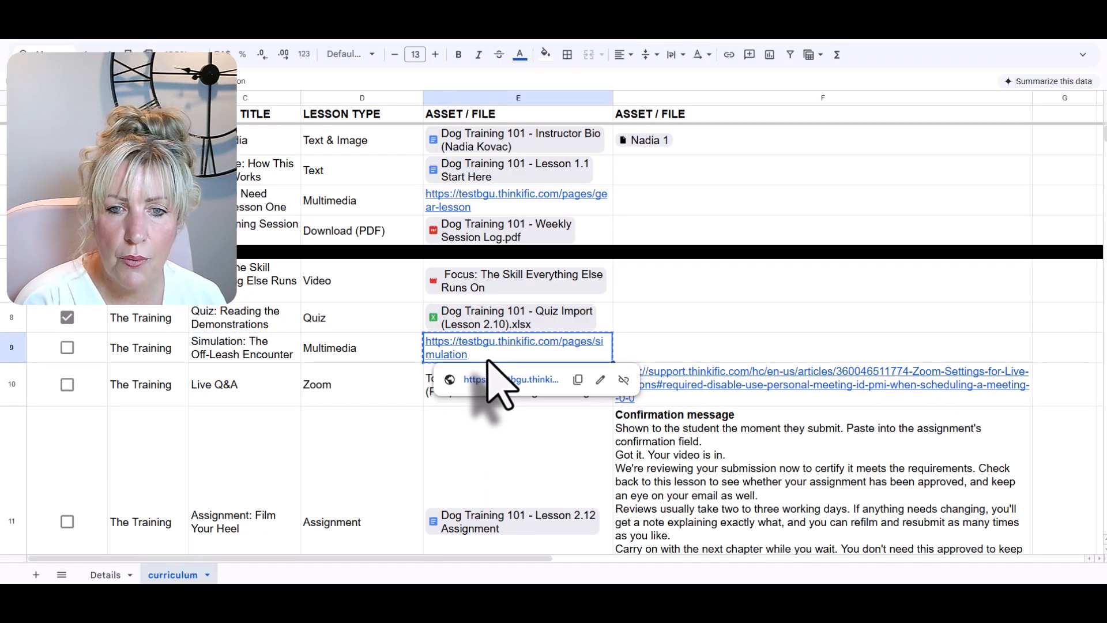
click(540, 33)
click(669, 327)
text(https://testbgu.thinkific.com/pages/simulation)
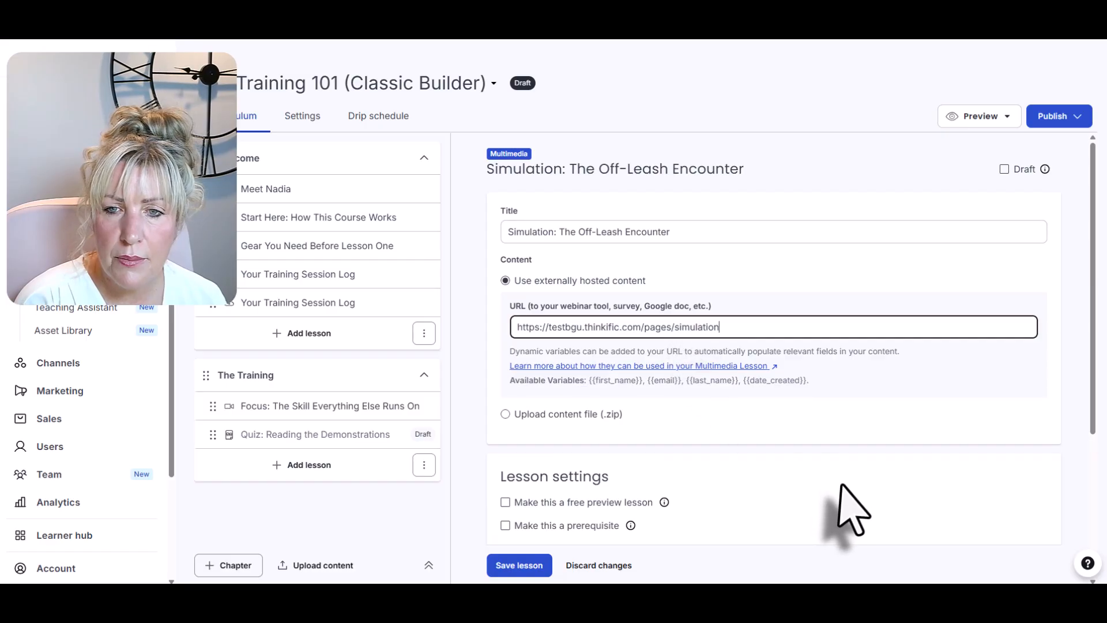
scroll(663, 426, down, 4)
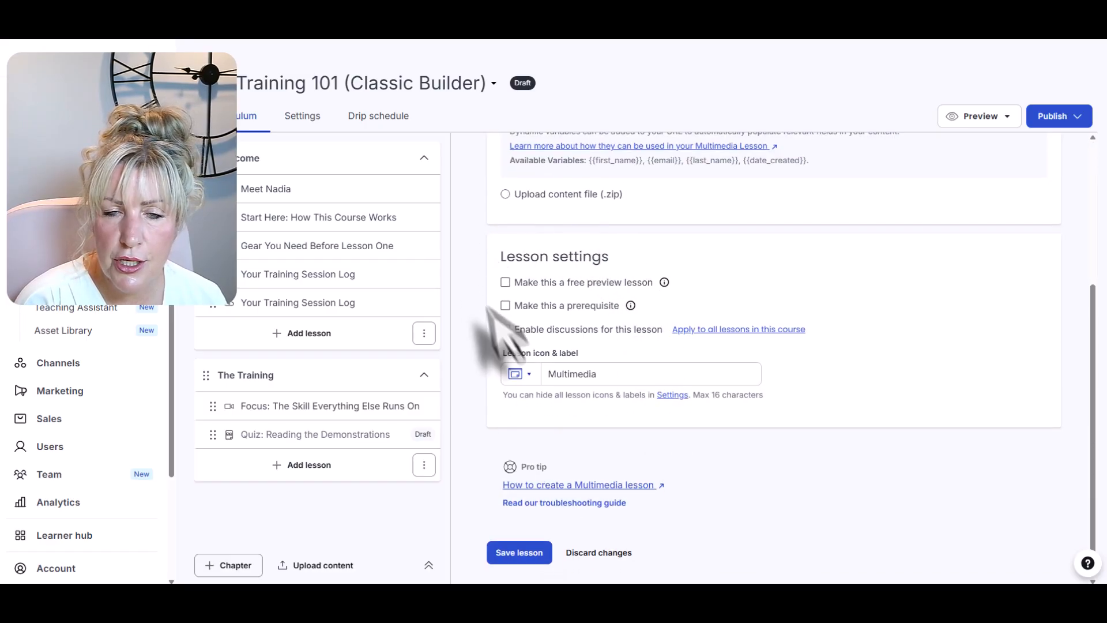
click(521, 552)
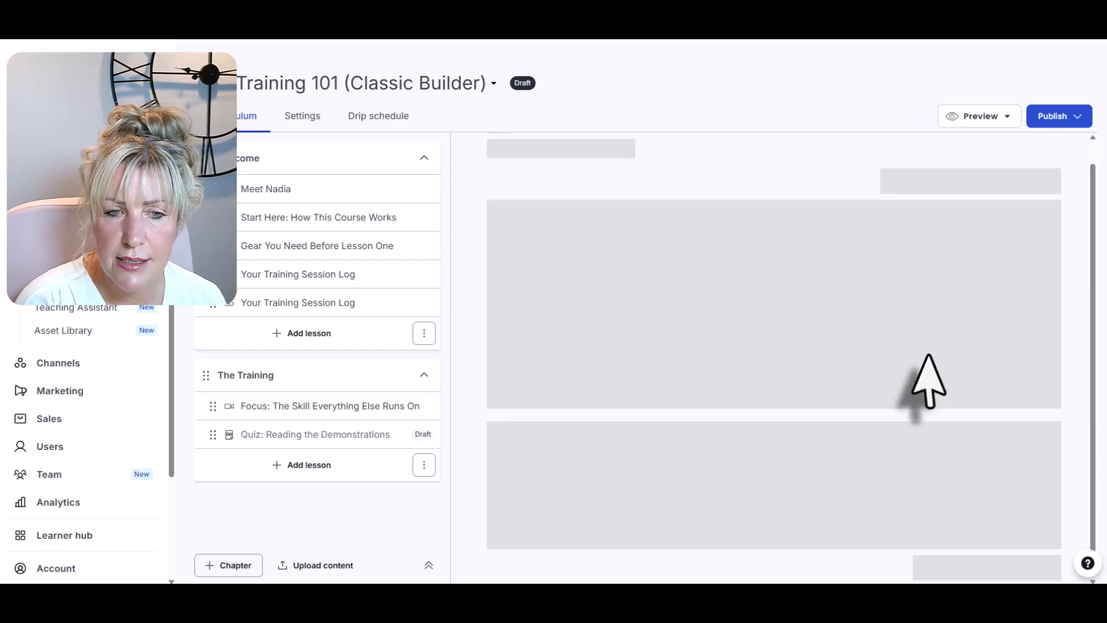
Preview the simulation lesson as a learner, and view the gear and both training session log lessons in the Welcome chapter.
click(987, 120)
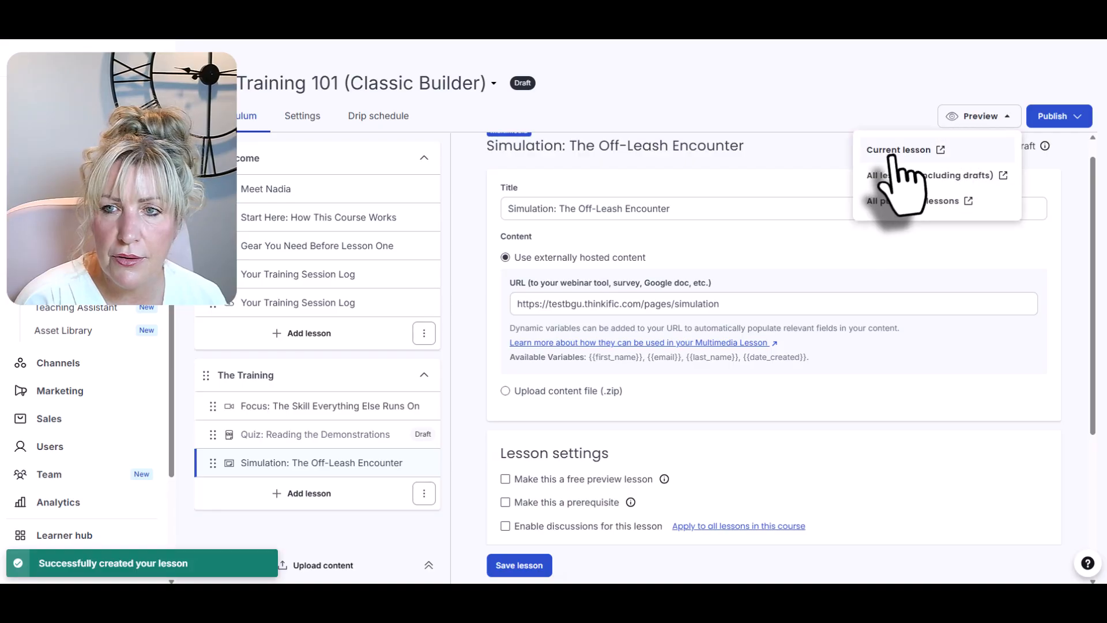
click(893, 151)
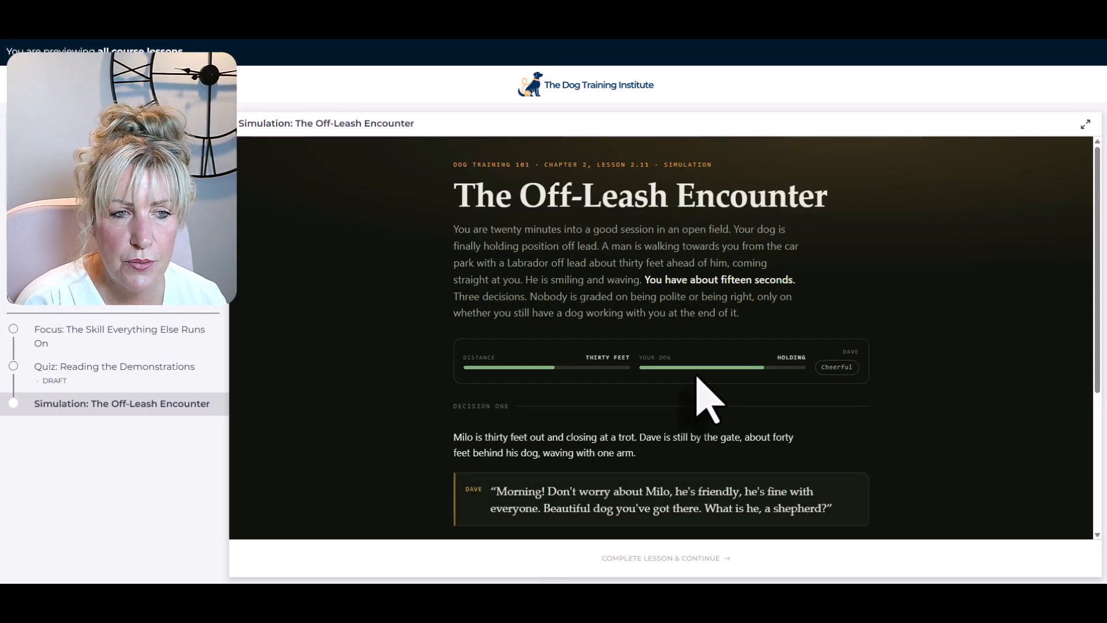
click(214, 263)
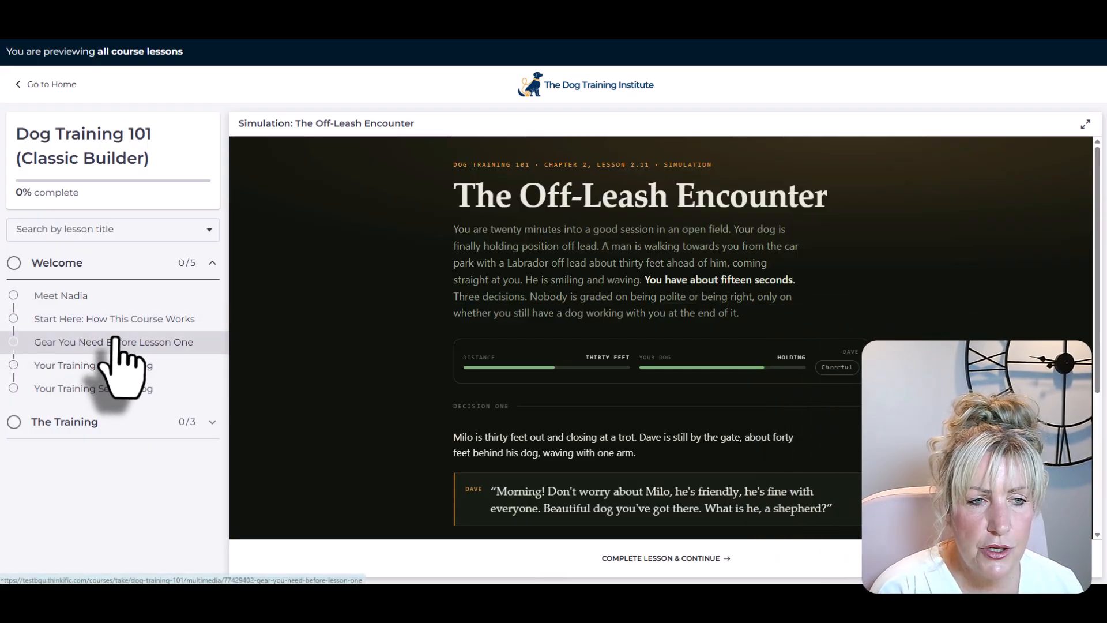
click(115, 341)
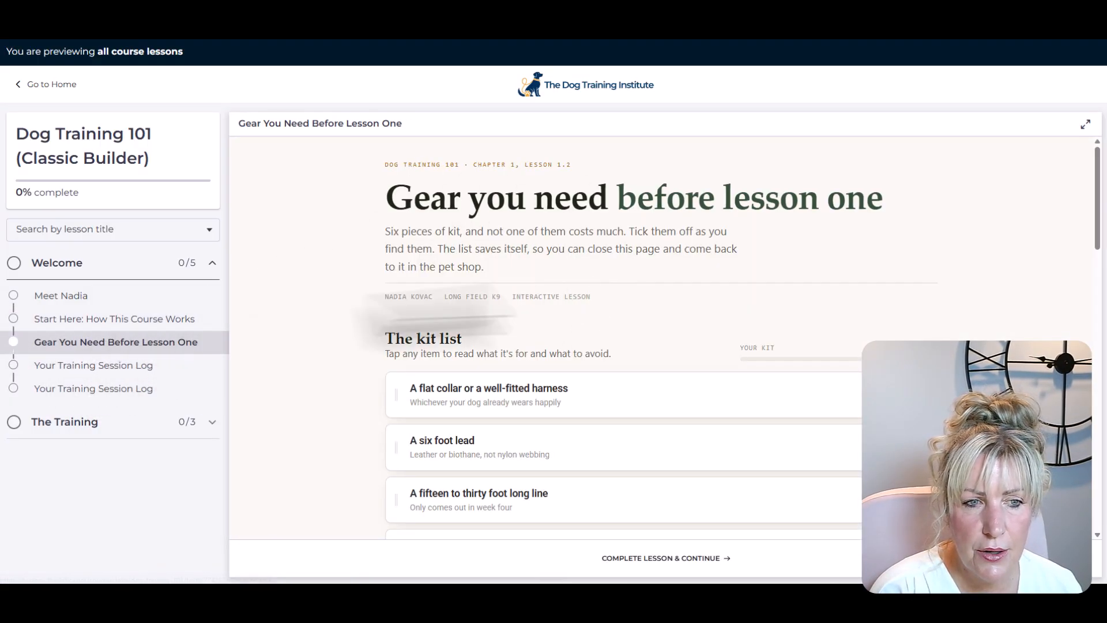
click(92, 367)
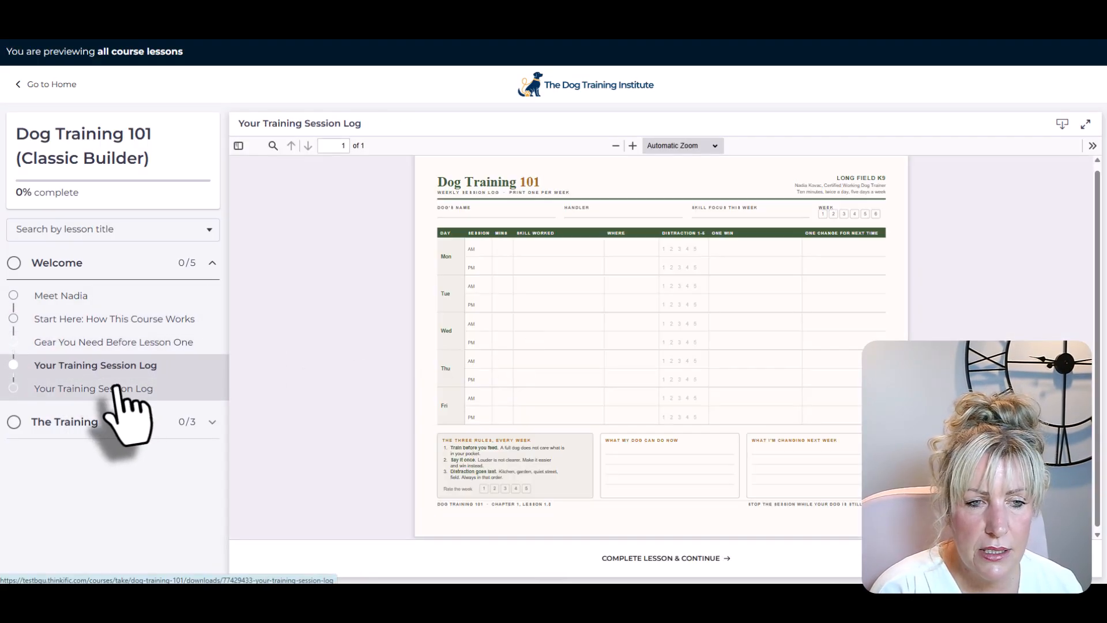
click(116, 388)
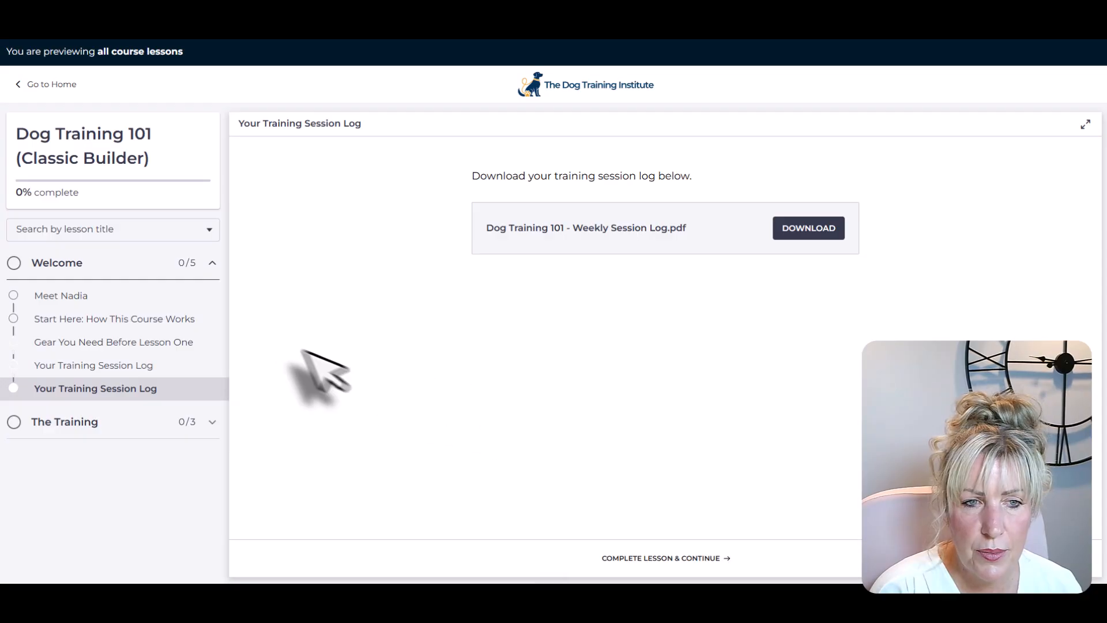
Collapse the Welcome chapter, expand The Training in the preview, and view its lesson "Focus: The Skill Everything Else Runs On".
click(212, 263)
click(212, 296)
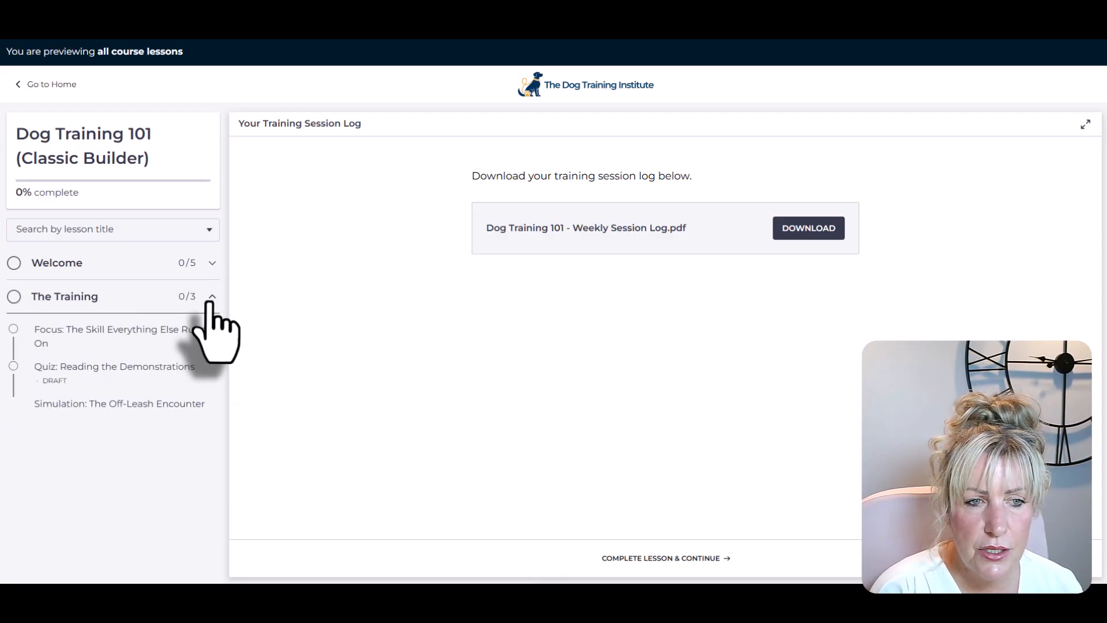
click(107, 366)
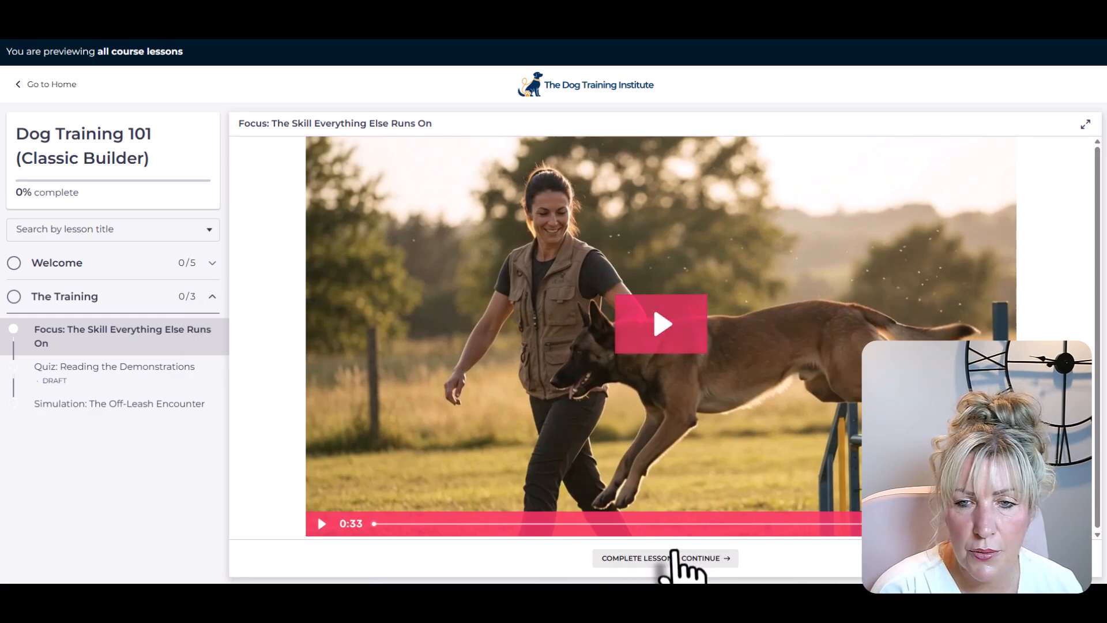
Play the focus video in the course preview and view the lesson "Quiz: Reading the Demonstrations".
click(673, 323)
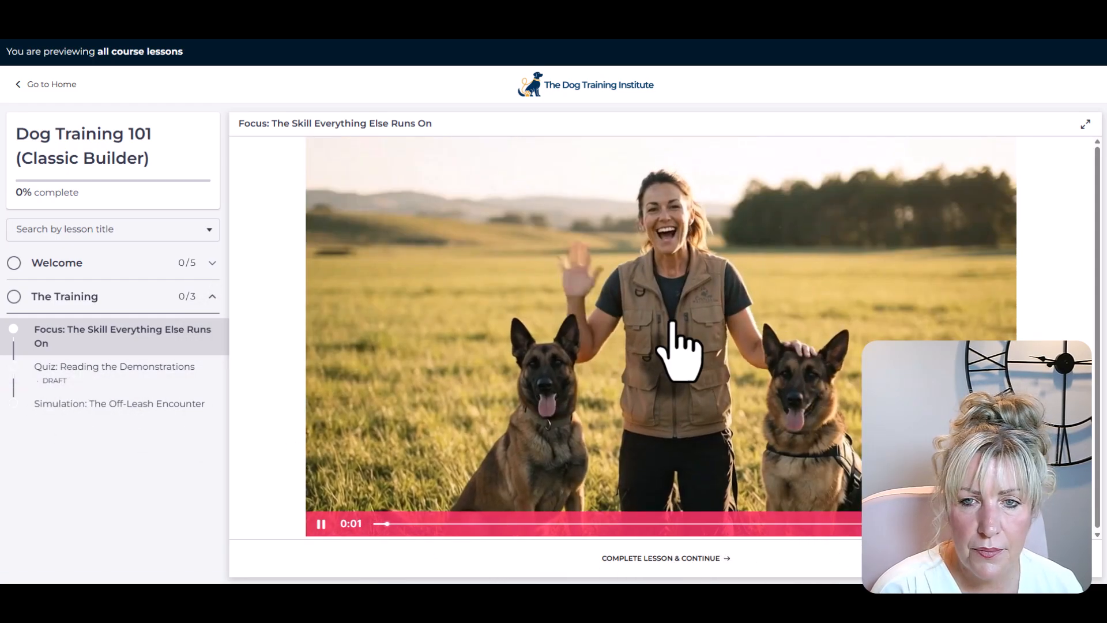
click(136, 372)
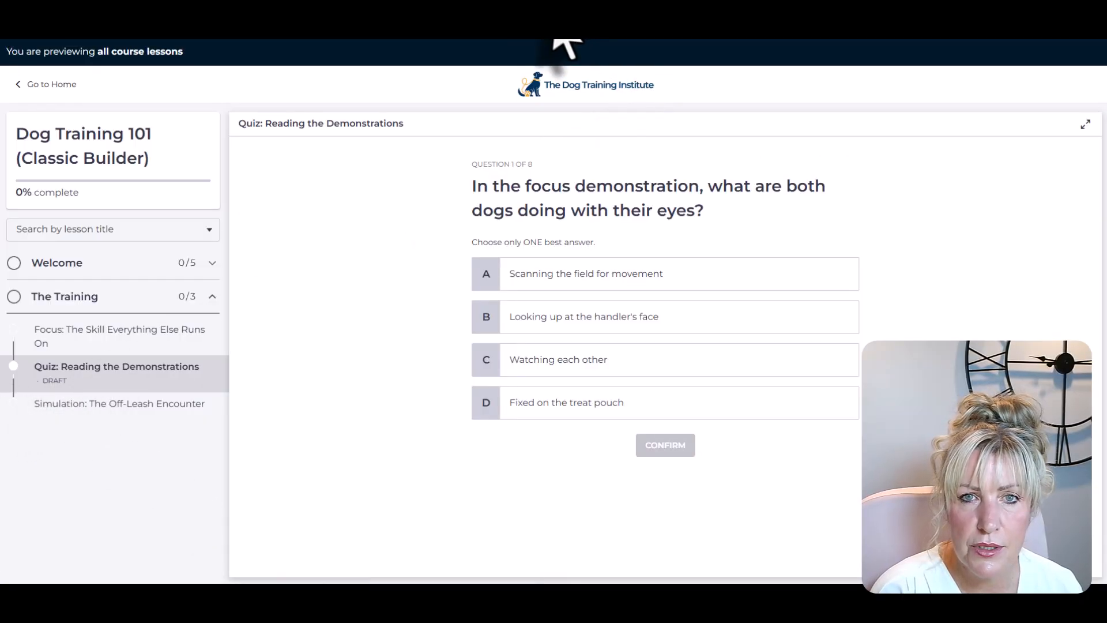
Take the lesson "Quiz: Reading the Demonstrations" out of draft in the course builder, save it, and reload the learner preview.
click(501, 5)
click(311, 438)
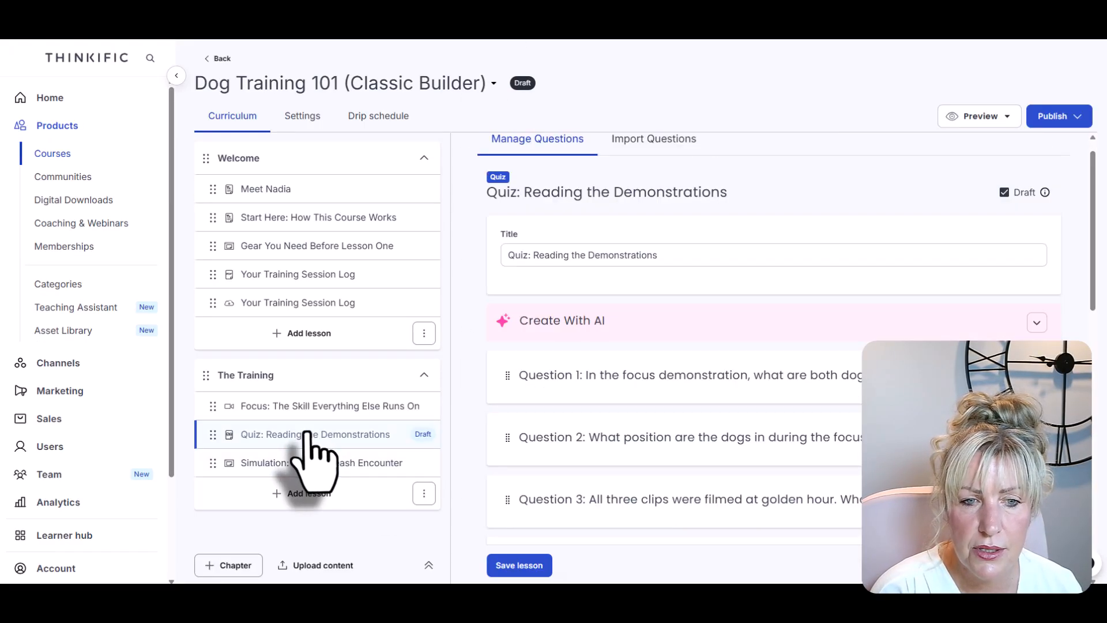
click(1004, 193)
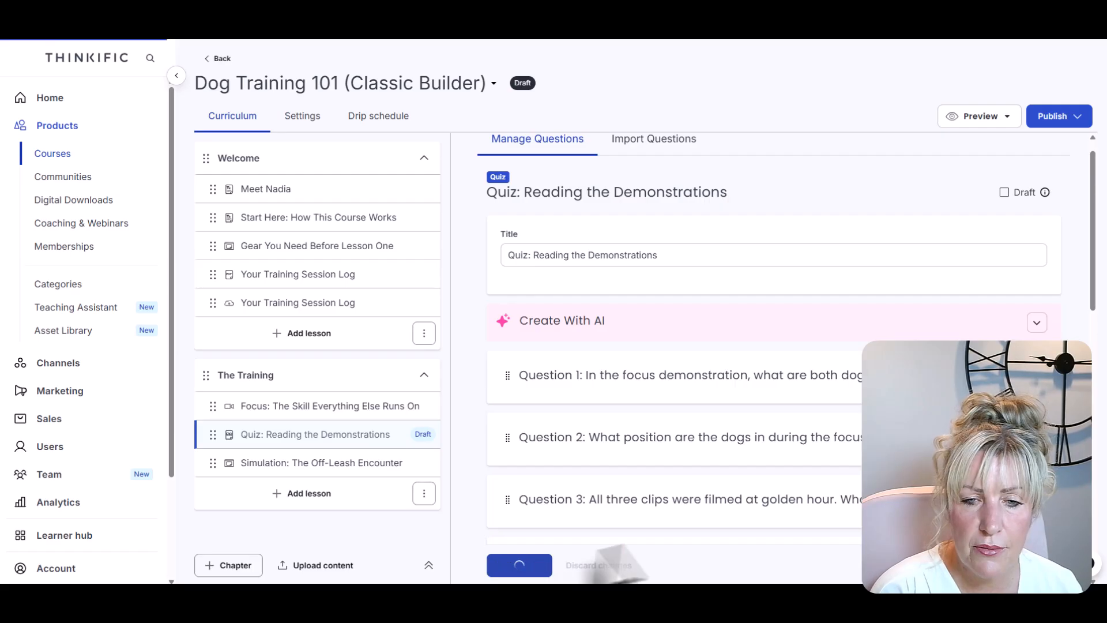
click(550, 18)
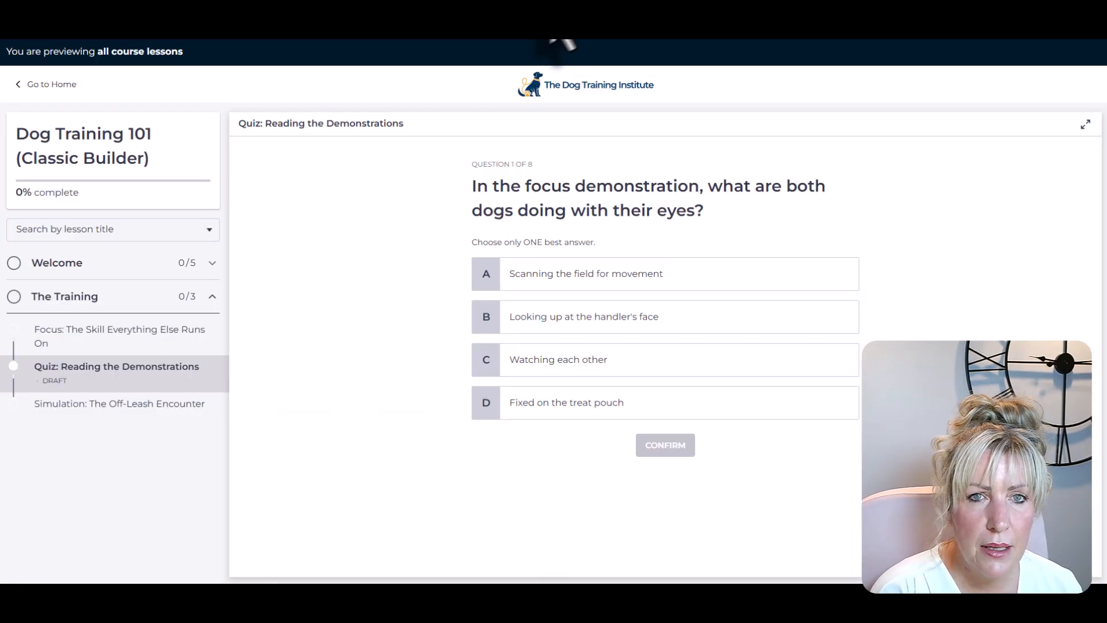
click(503, 35)
key(Return)
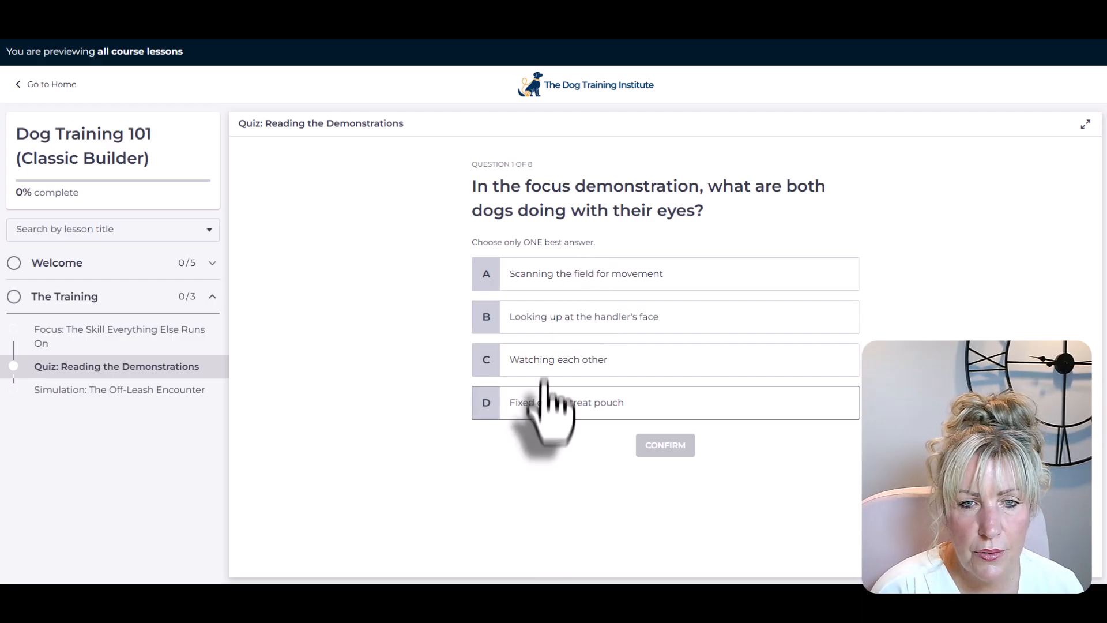
Test the quiz by answering "Scanning the field for movement" to question 1 and "Standing loose, a few feet away" to question 2.
click(546, 275)
click(663, 446)
click(663, 506)
click(601, 321)
click(663, 446)
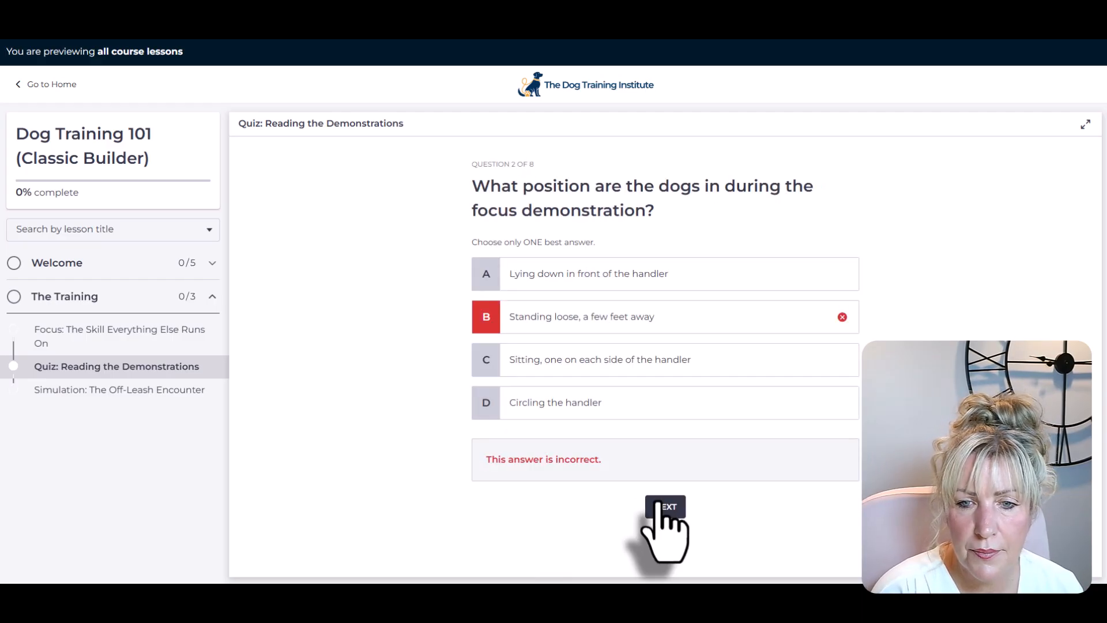
click(663, 506)
Run through the decisions in the previewed lesson "Simulation: The Off-Leash Encounter", calling the dog away at a right angle first, and review the debrief.
click(103, 390)
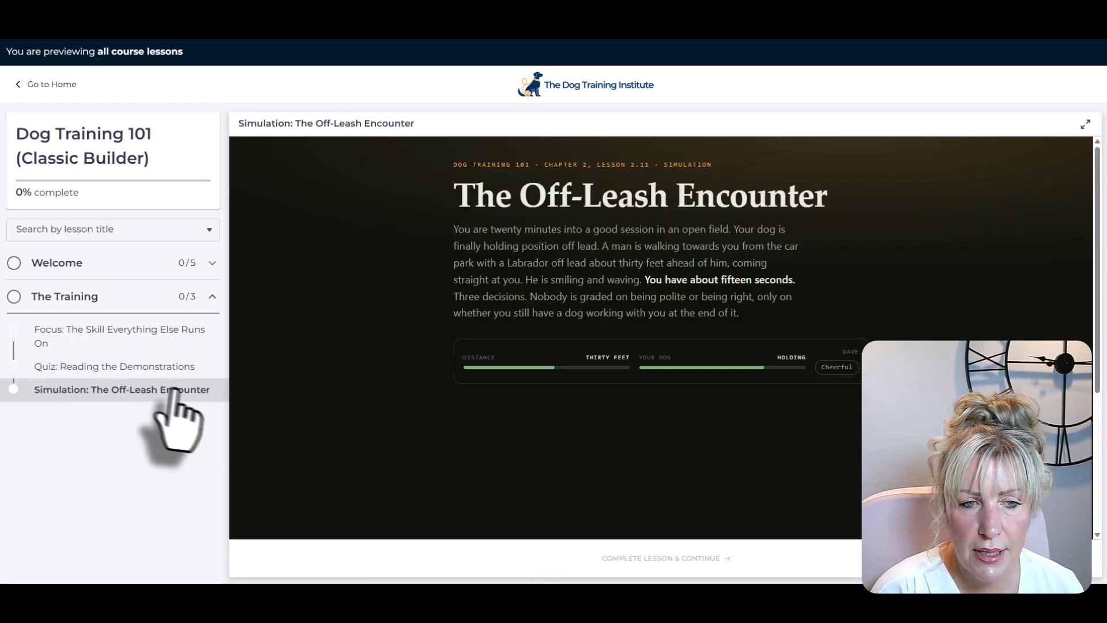
scroll(865, 294, down, 3)
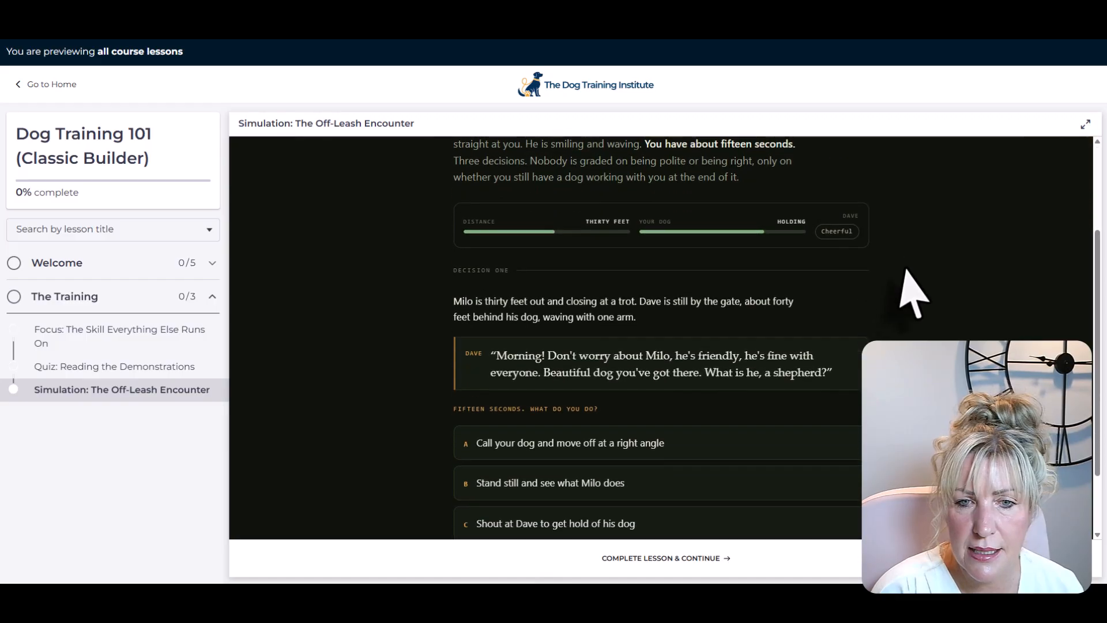
click(696, 354)
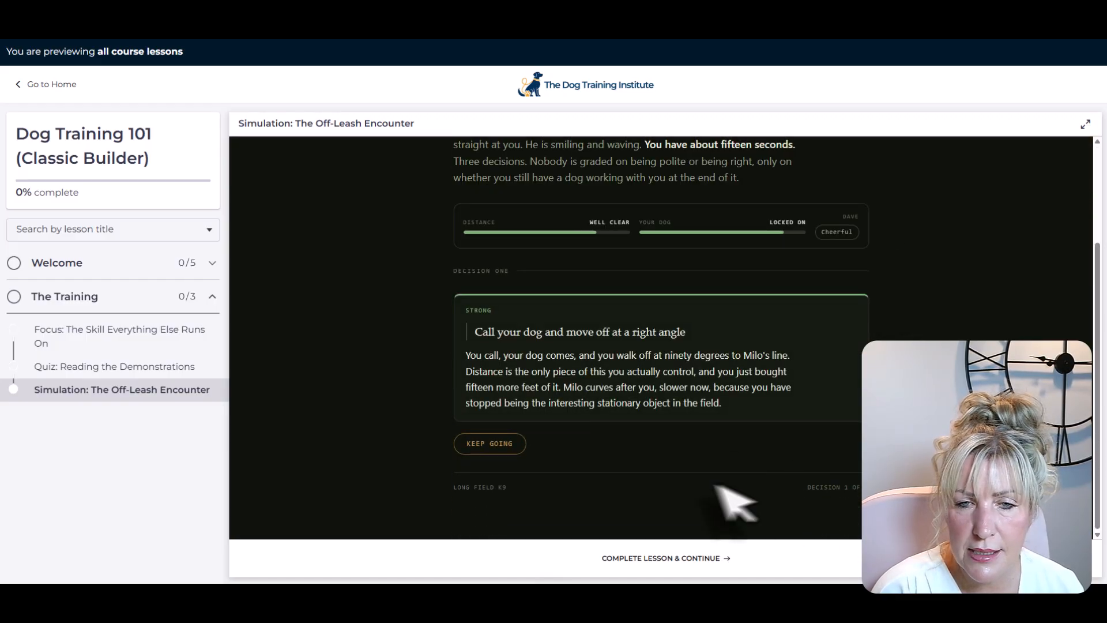
click(504, 443)
scroll(635, 375, down, 4)
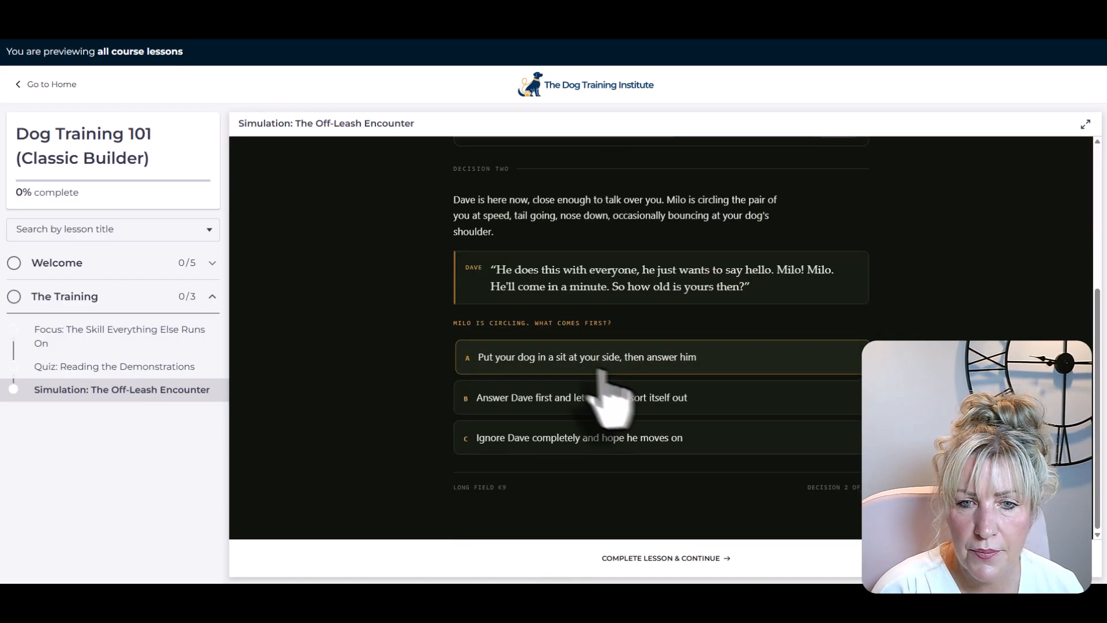
click(640, 360)
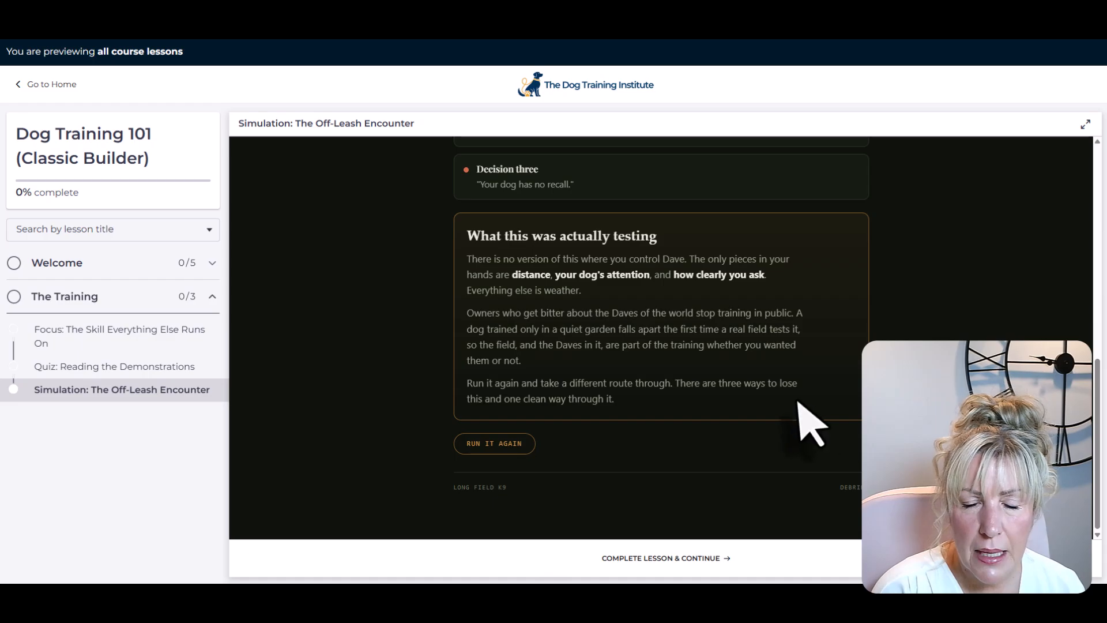
scroll(799, 402, up, 8)
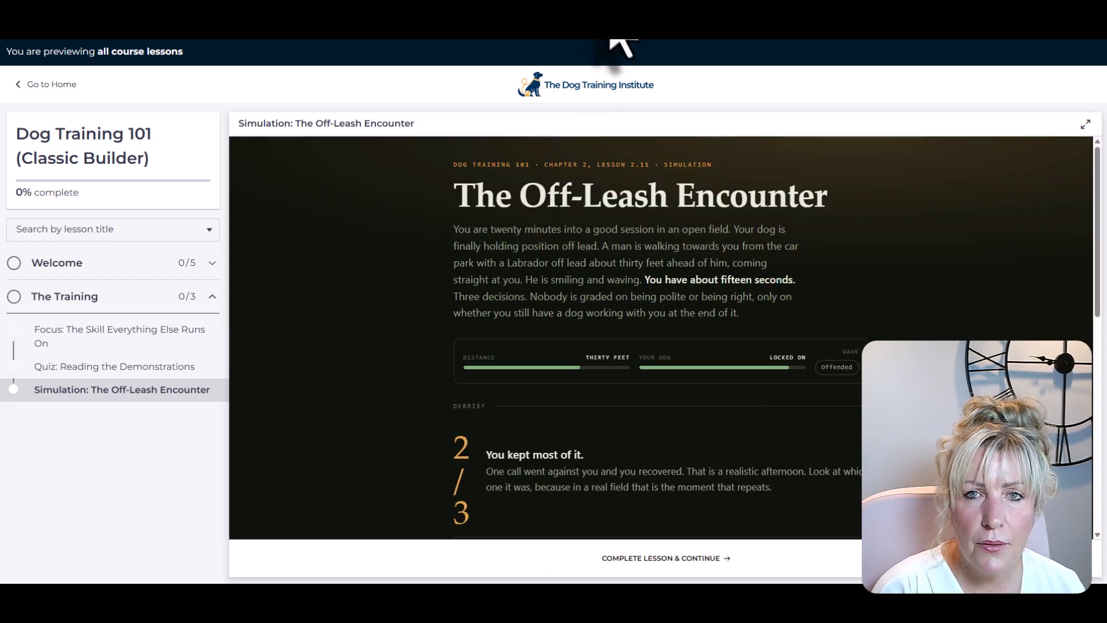
Mark the lesson "Simulation: The Off-Leash Encounter" as added in the curriculum spreadsheet.
click(584, 21)
click(584, 24)
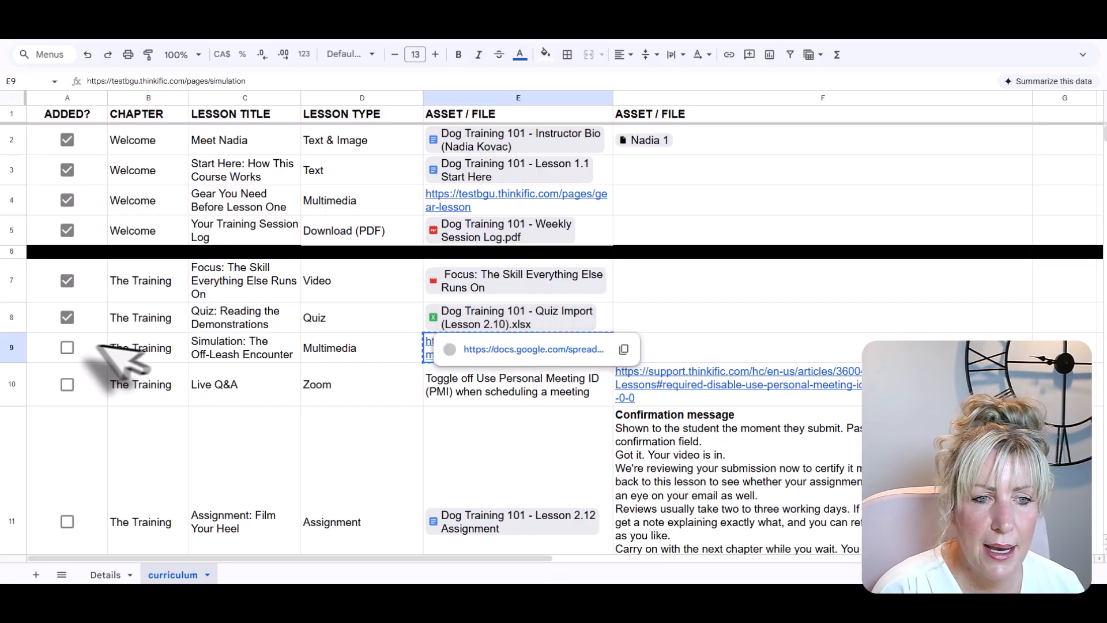
click(67, 347)
Review the chapter, title and lesson type in the spreadsheet's Live Q&A row, and copy the lesson title.
click(234, 398)
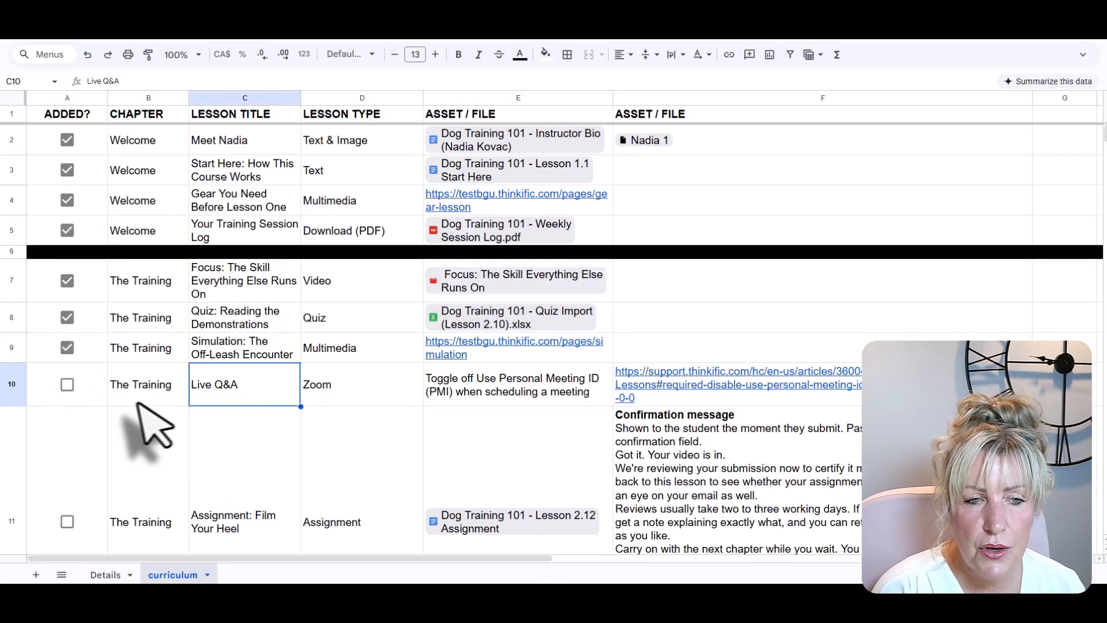
click(173, 399)
drag(248, 395, 374, 396)
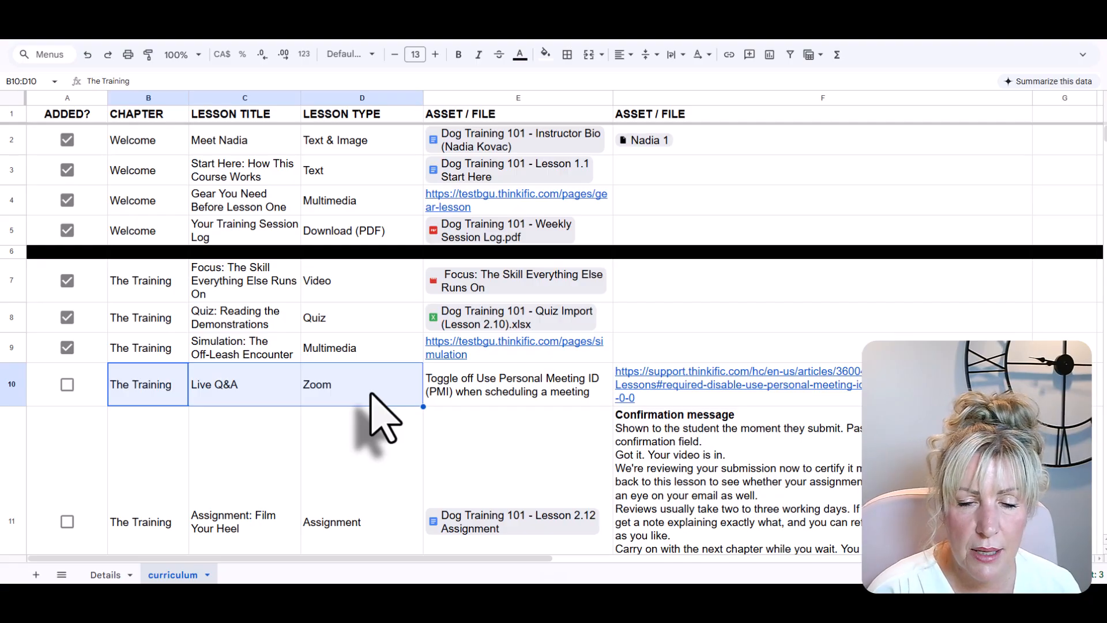
click(295, 394)
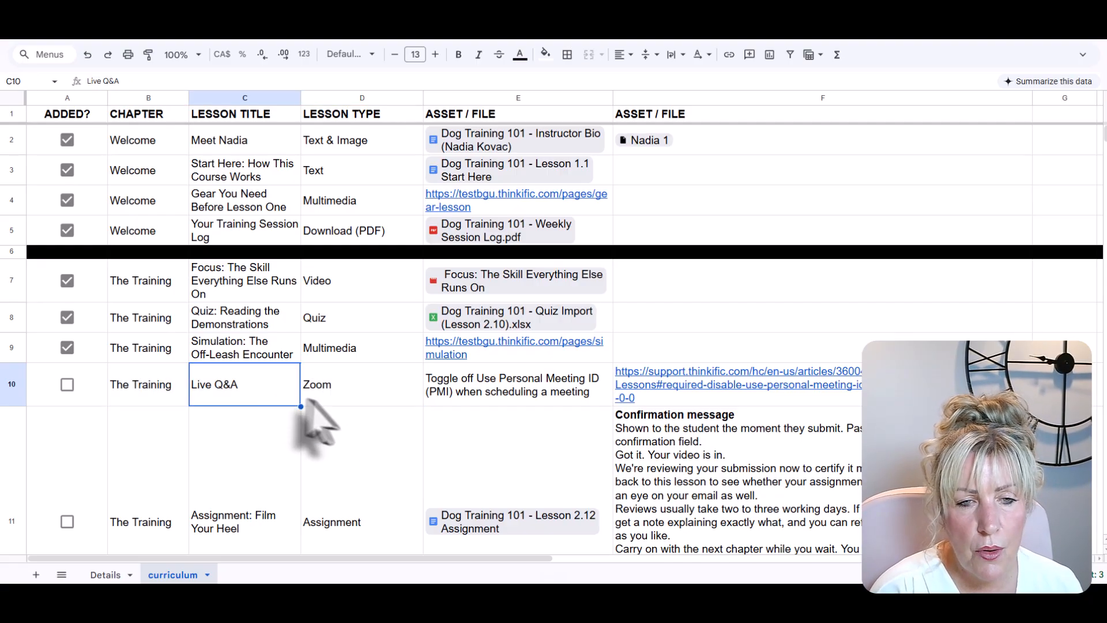
click(340, 396)
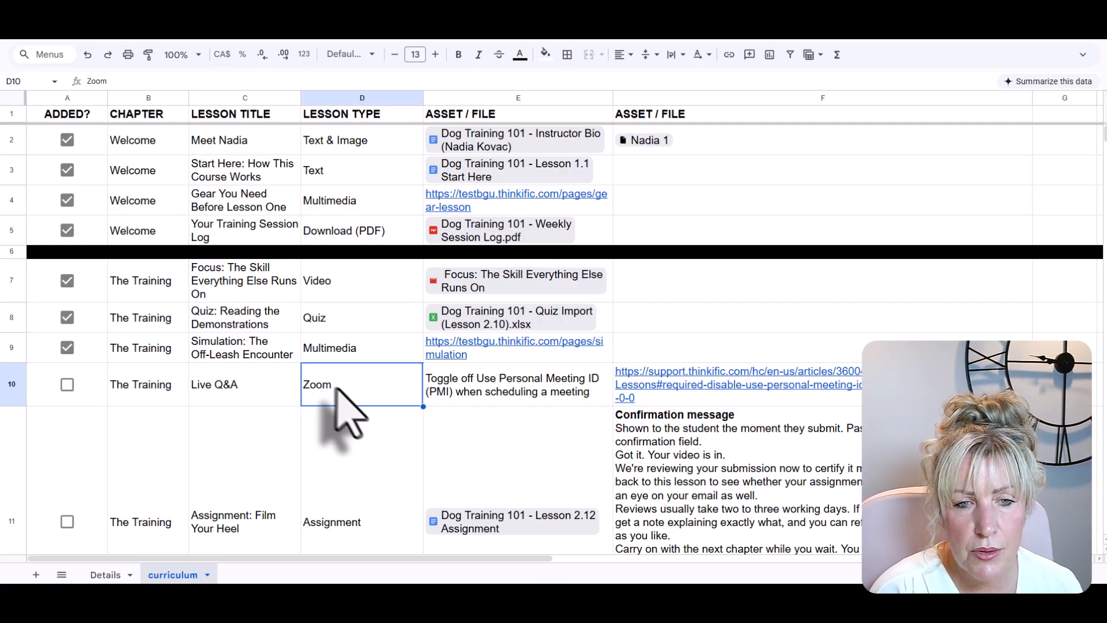
click(266, 395)
key(ctrl+c)
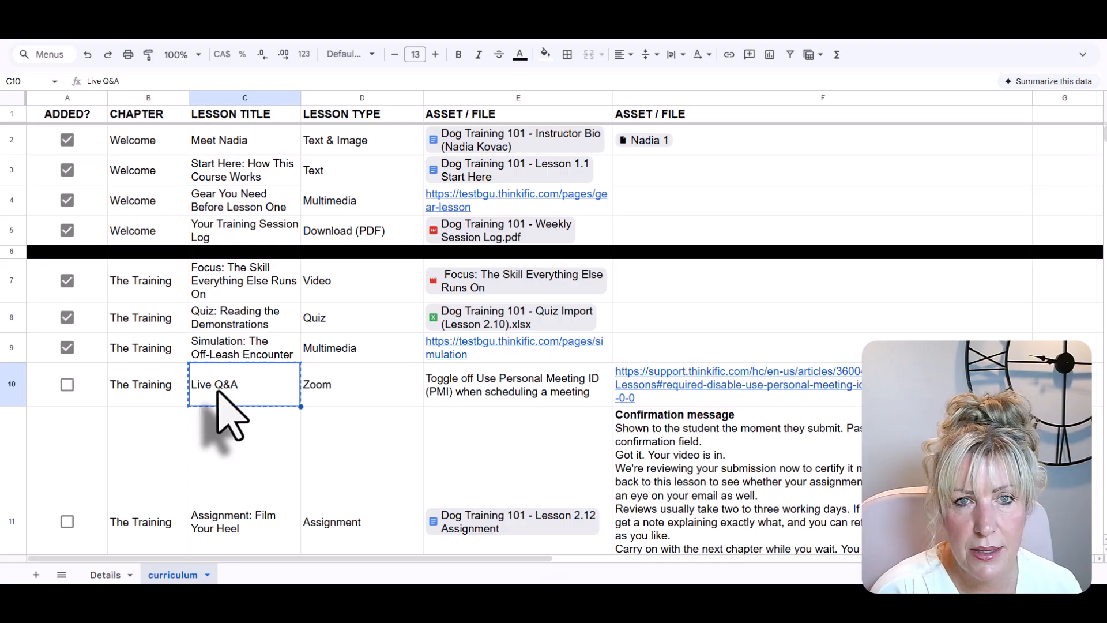
Add a Live lesson titled "Live Q&A" to The Training chapter in the course builder.
click(543, 43)
click(302, 493)
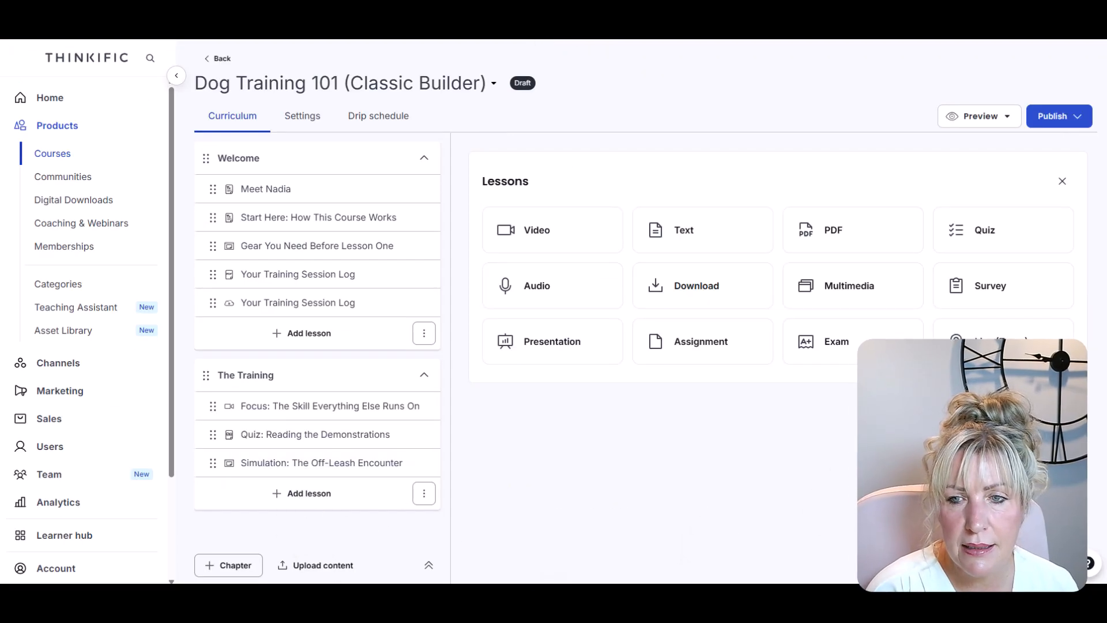
click(993, 358)
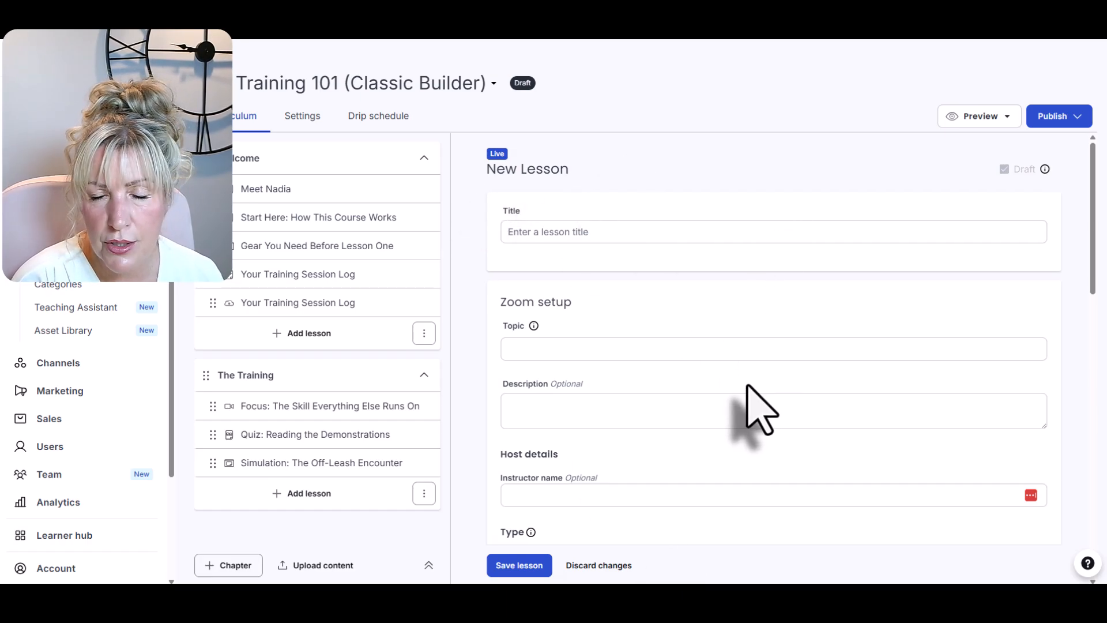
click(565, 233)
text(Live Q&A)
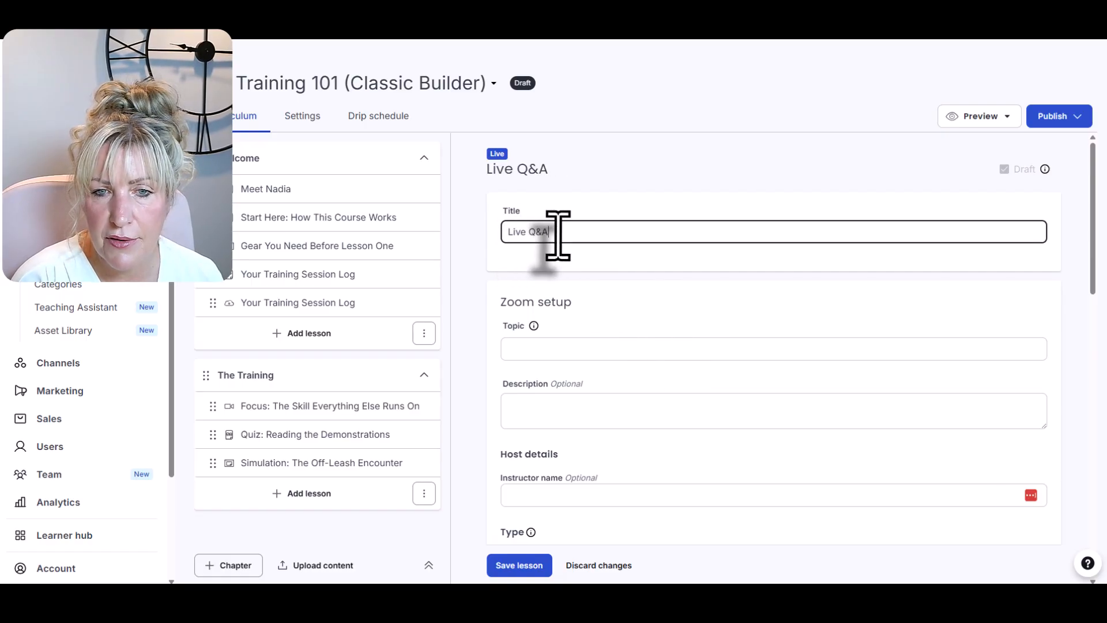
Set the Zoom topic to "Live Q&A", describe it as joining the instructor and other students to ask questions, and enter the instructor's name.
scroll(635, 282, down, 3)
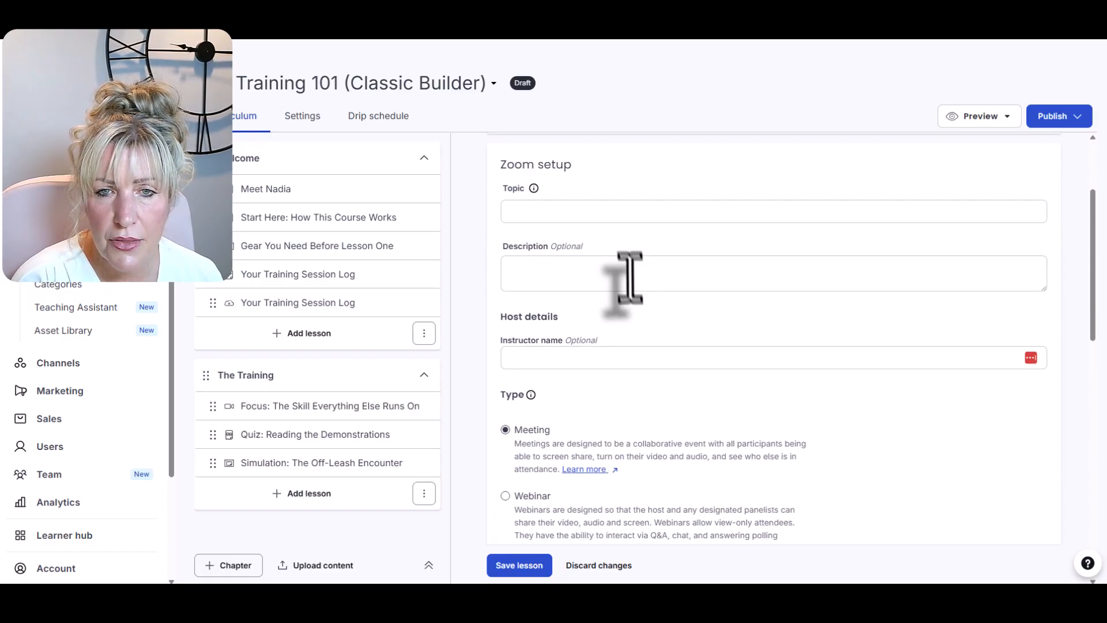
click(550, 195)
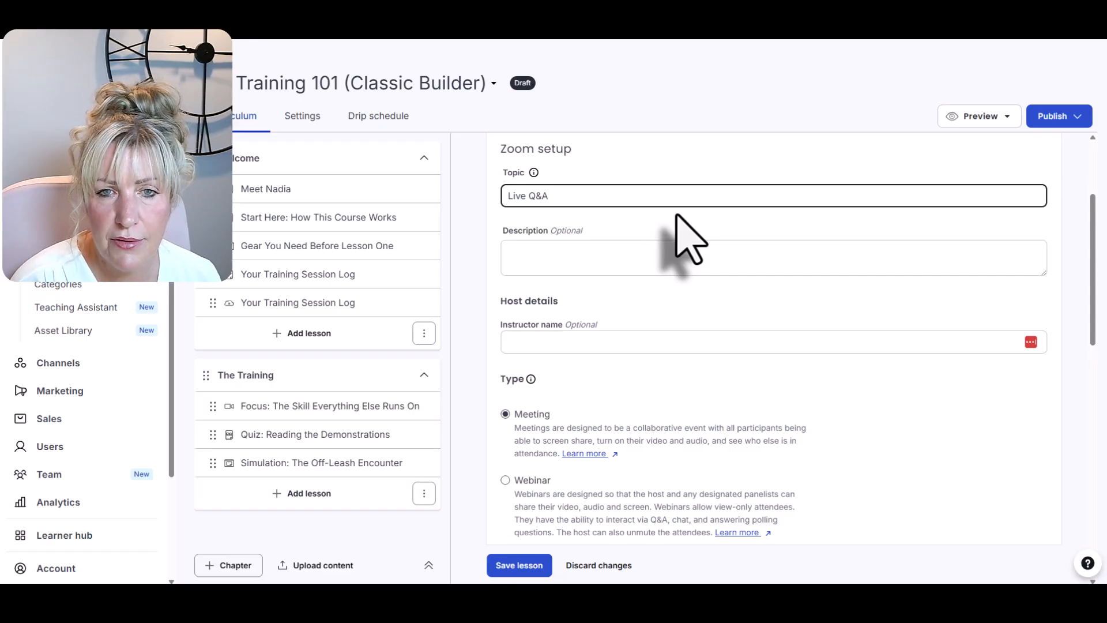
click(716, 255)
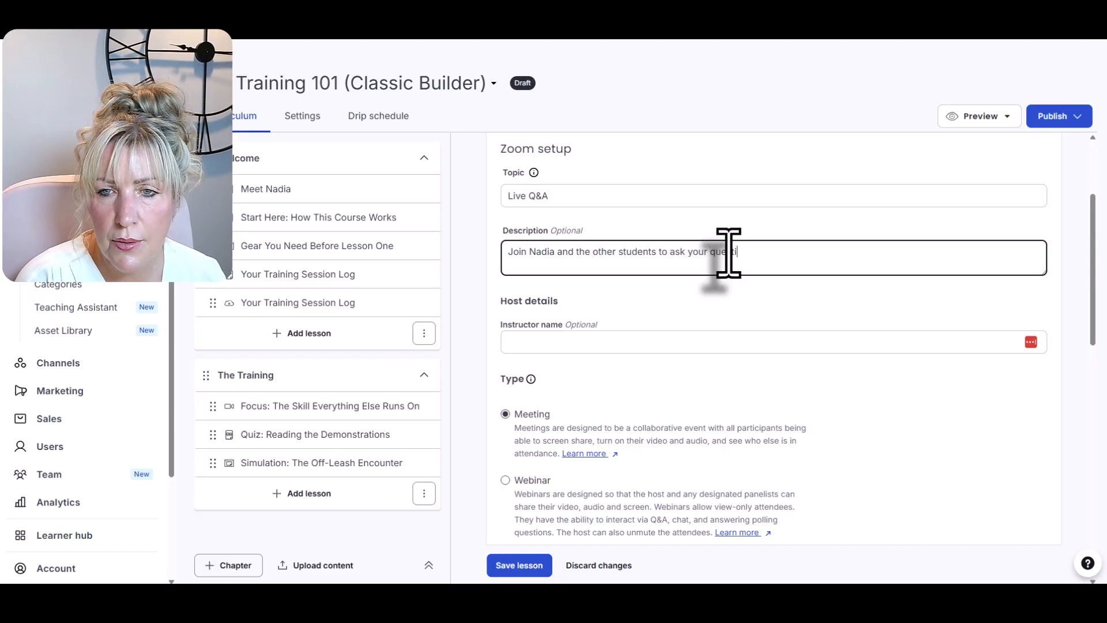
click(616, 344)
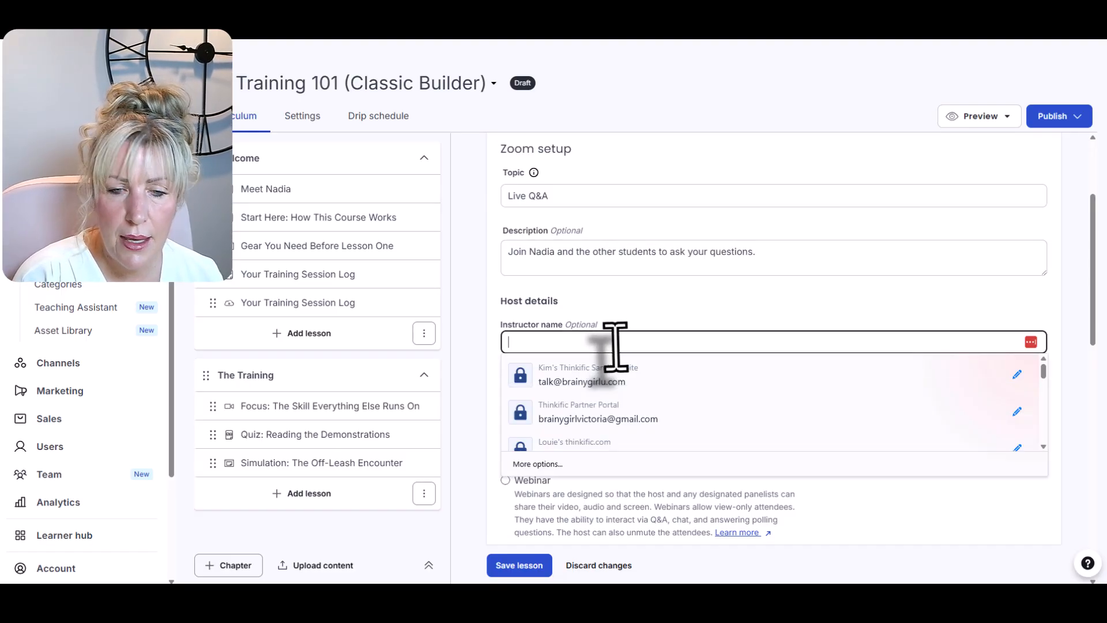
text(Nadia)
Schedule the live meeting for Aug 22, 2026 at 09:00 AM.
scroll(712, 397, down, 3)
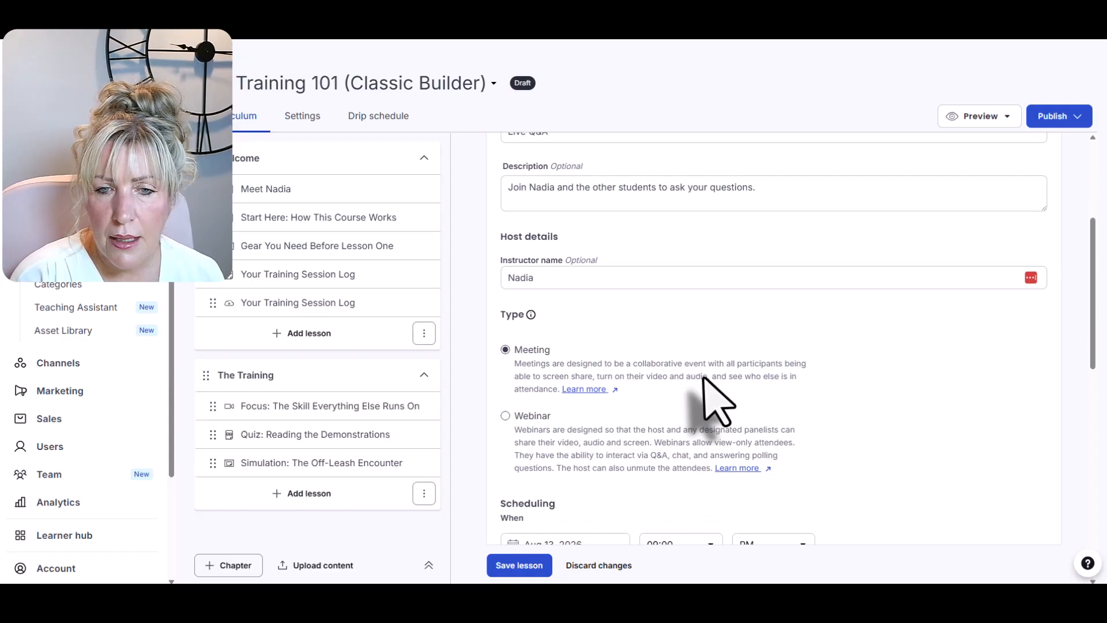
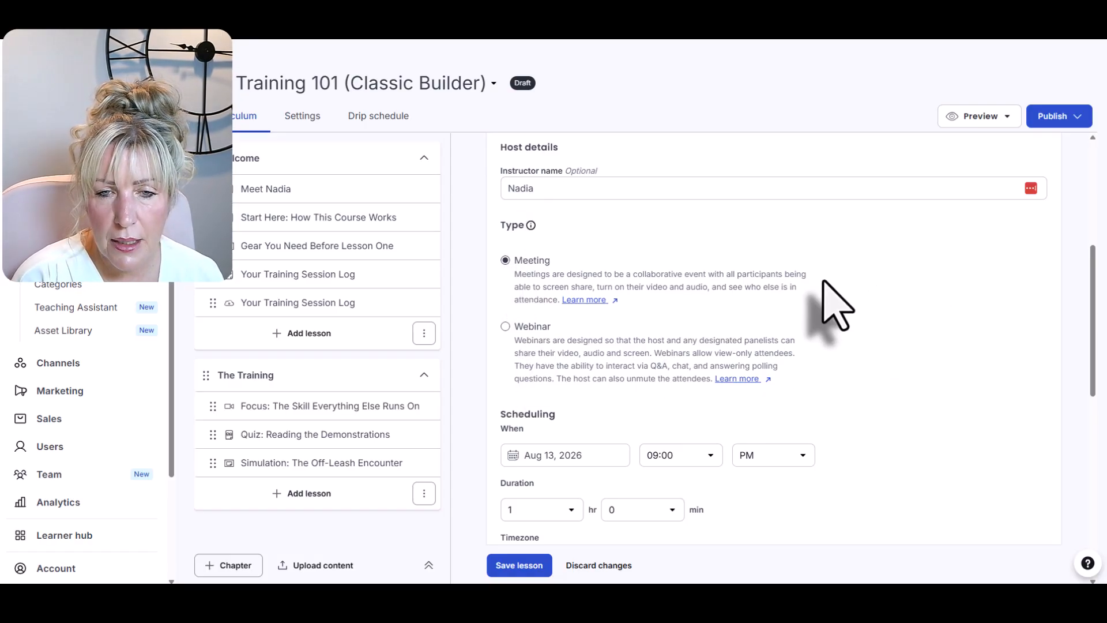
scroll(668, 213, down, 5)
scroll(603, 235, up, 3)
click(562, 298)
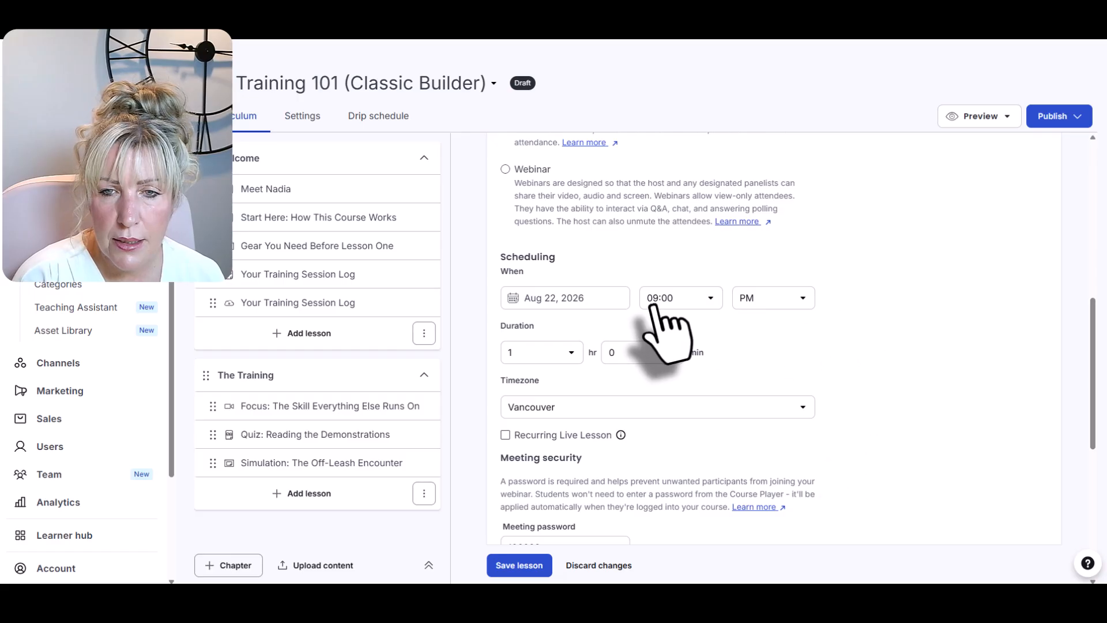
click(771, 298)
click(763, 333)
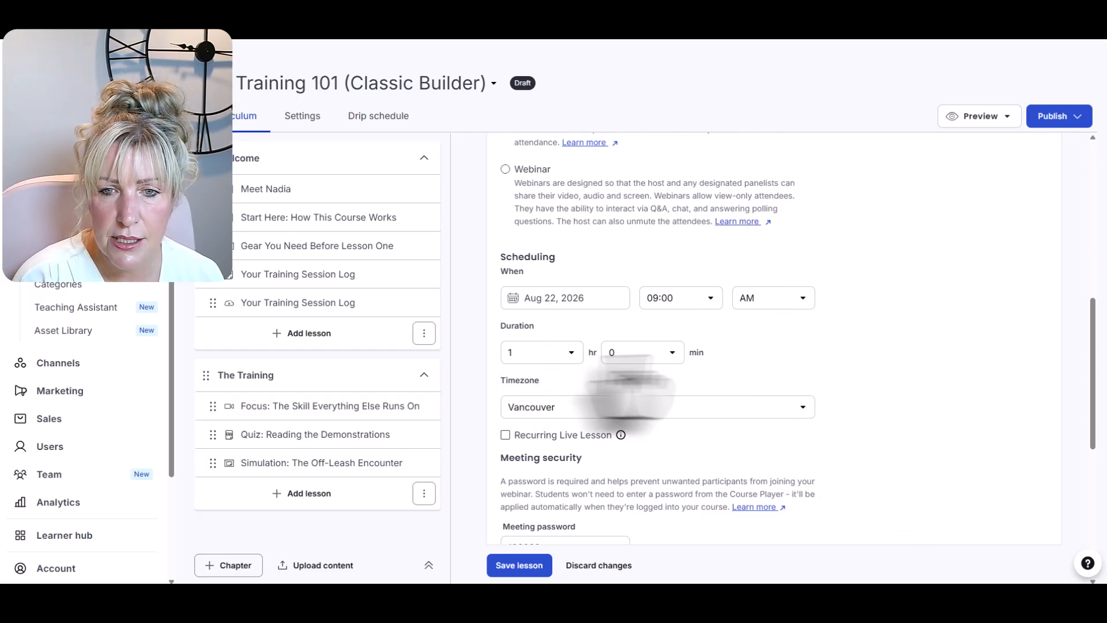
Try the Recurring Live Lesson option and switch it back off.
scroll(721, 334, down, 3)
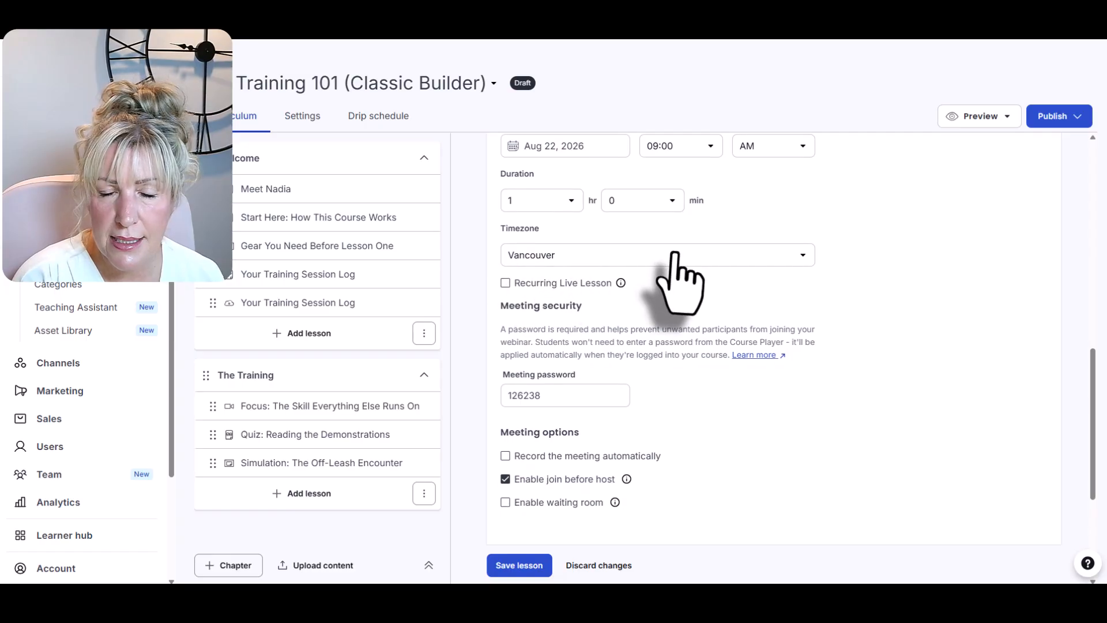
click(506, 284)
click(505, 283)
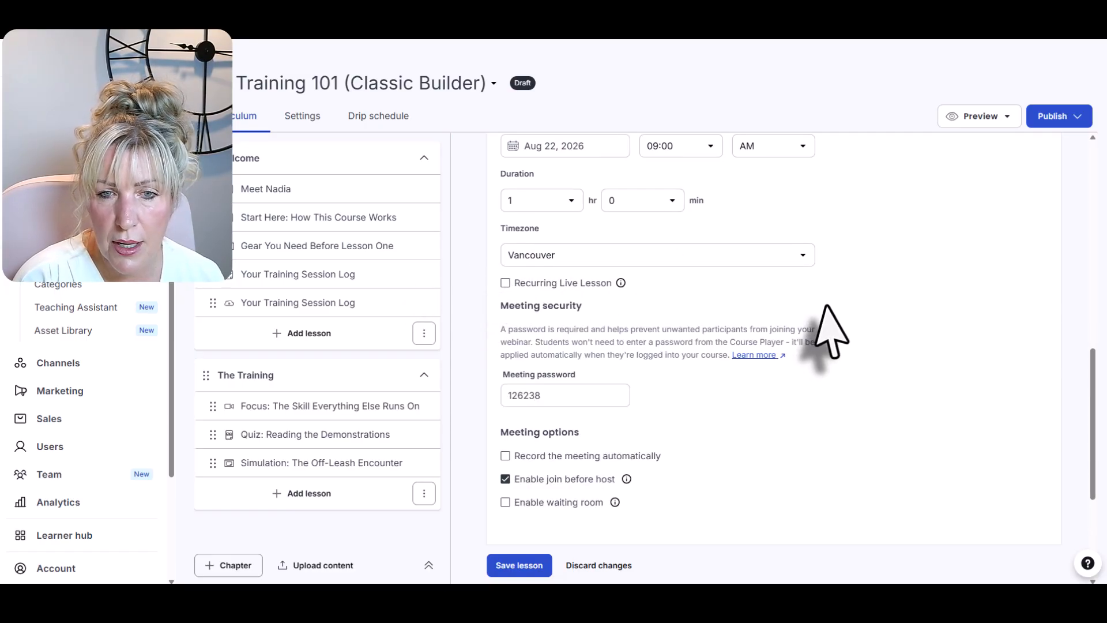
Set the meeting to record automatically in the cloud.
scroll(814, 355, down, 3)
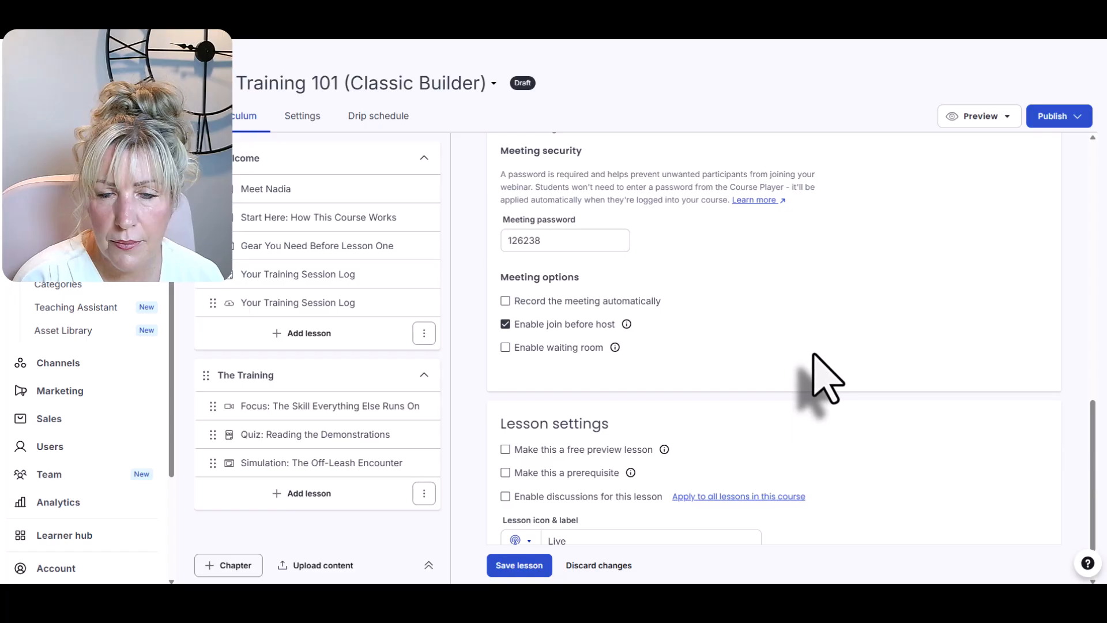
click(506, 301)
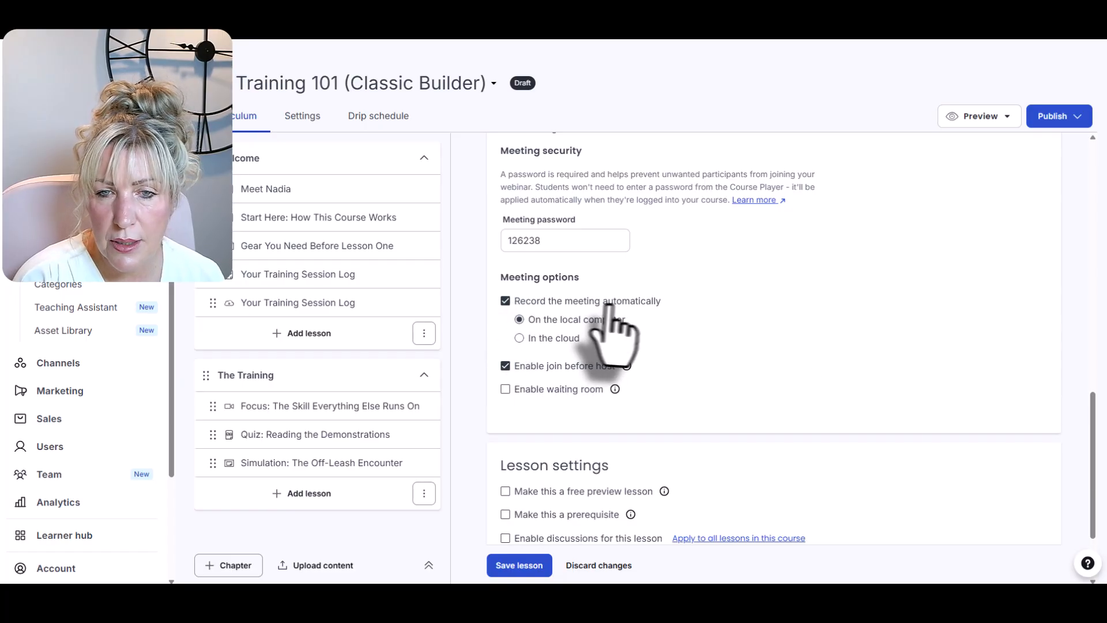
click(521, 339)
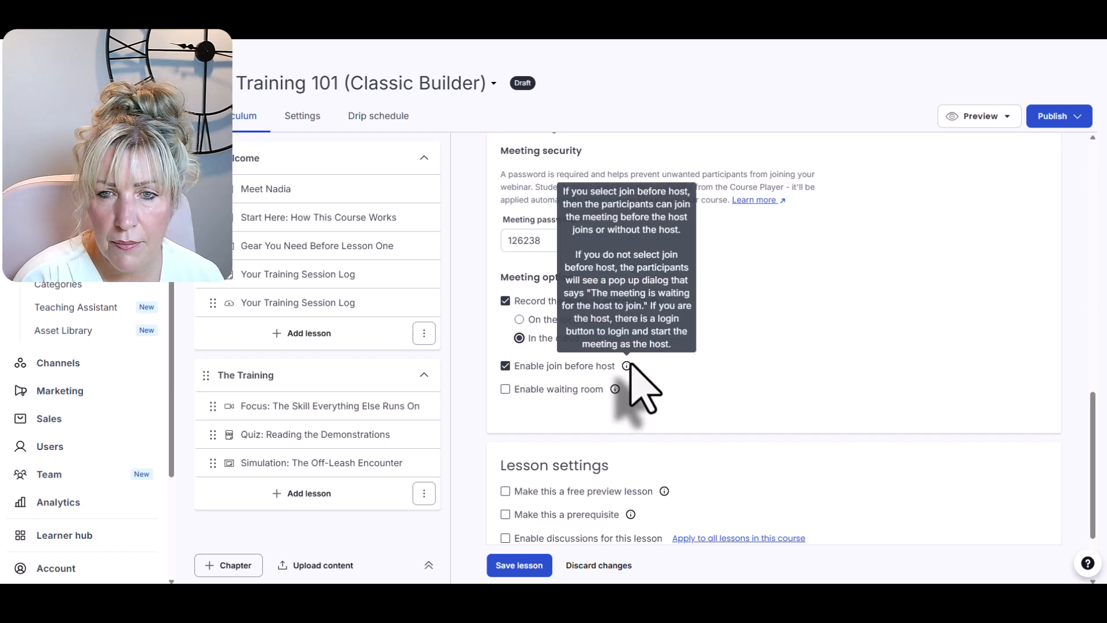
Disable joining before the host for the Zoom meeting and save the Live Q&A lesson.
click(506, 366)
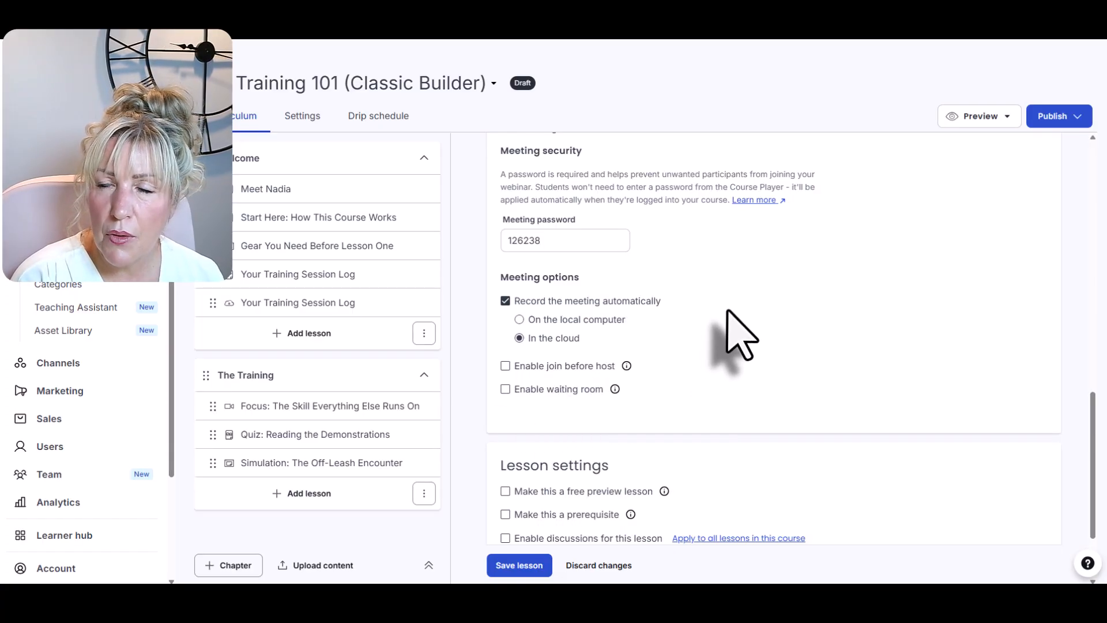
scroll(757, 321, down, 2)
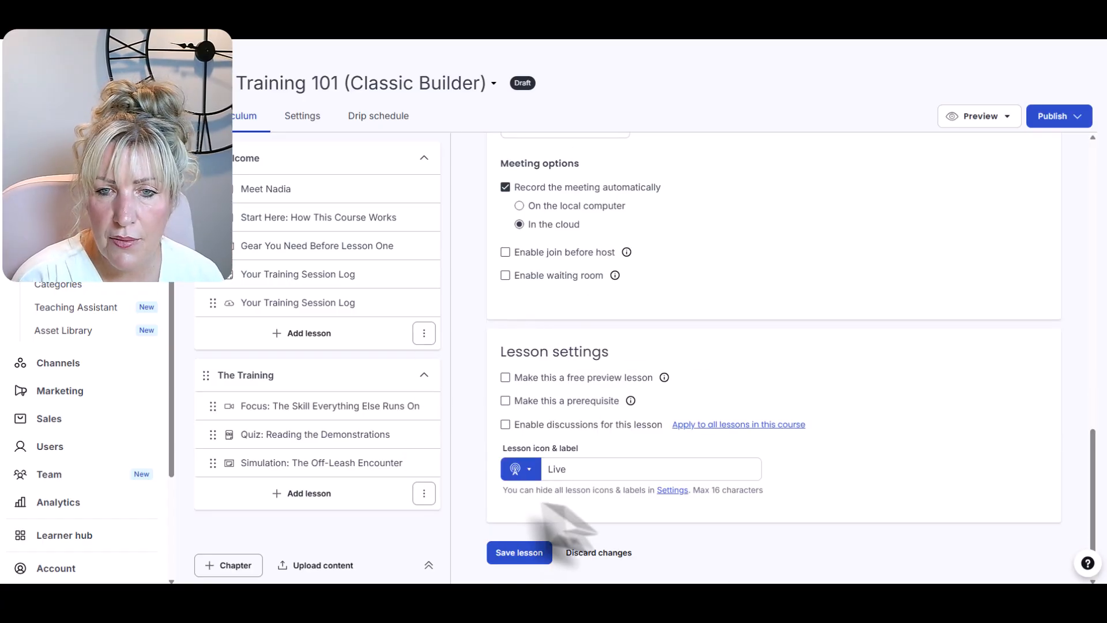
click(501, 554)
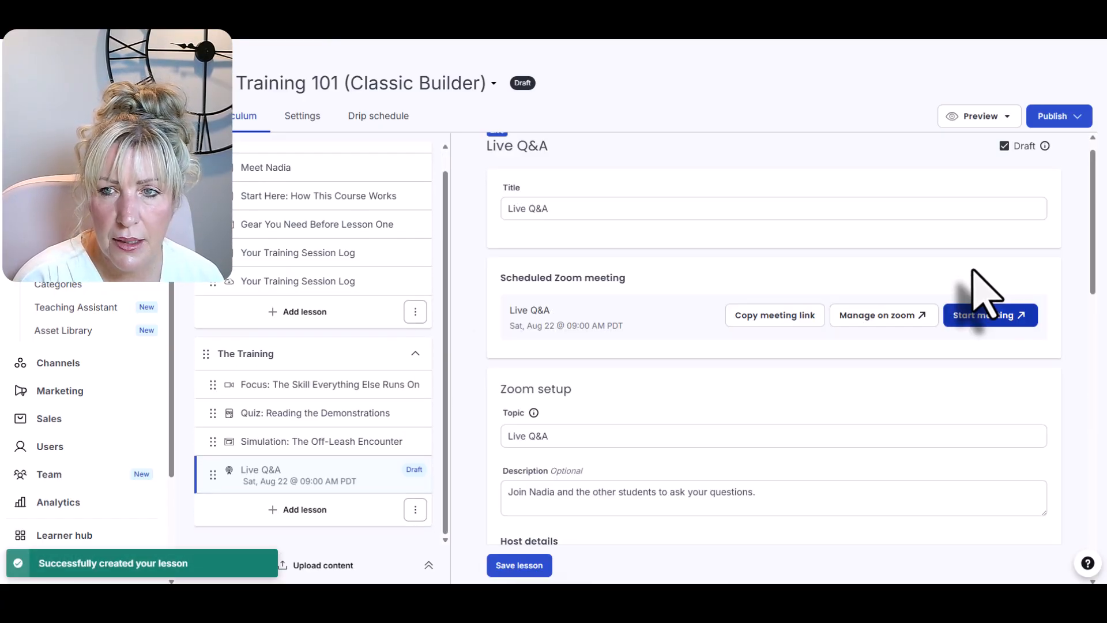
Take the Live Q&A lesson out of draft and save it again.
click(987, 118)
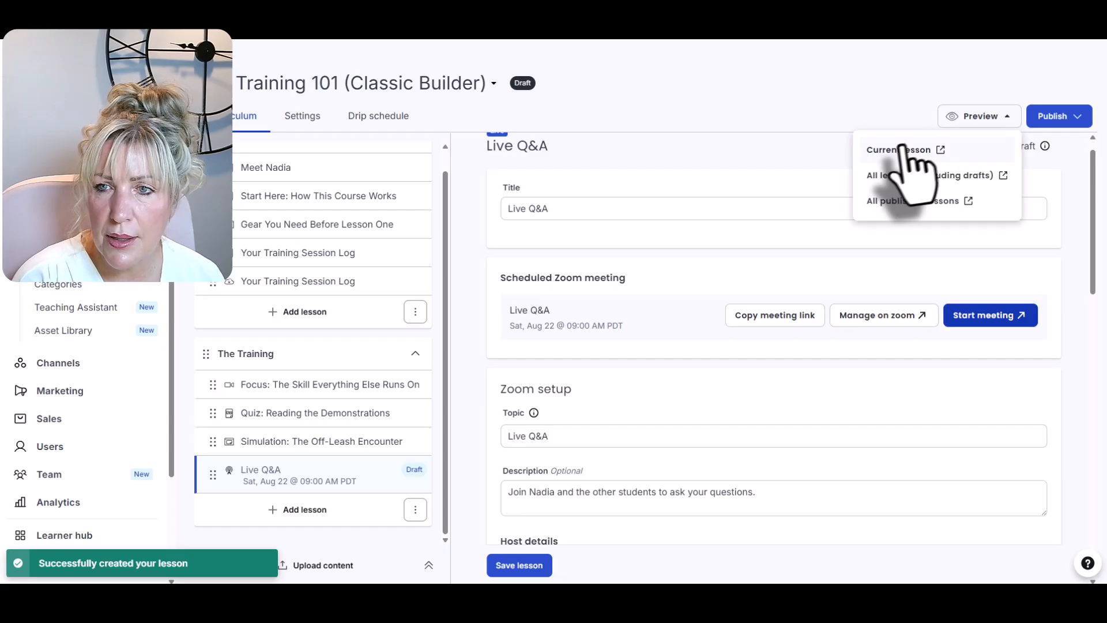
click(1005, 146)
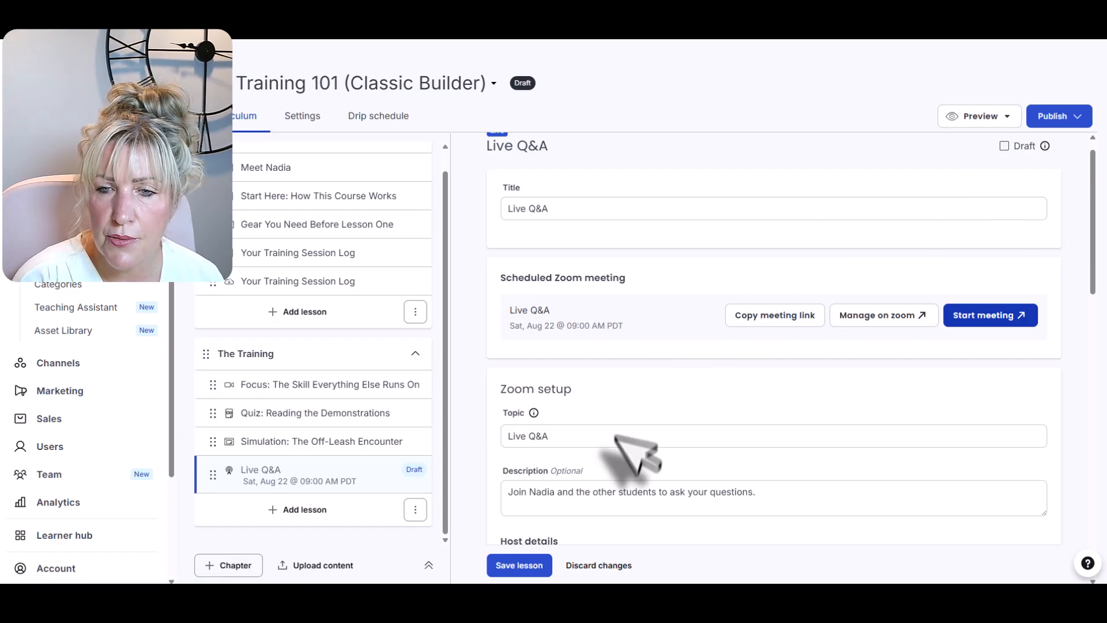
click(522, 566)
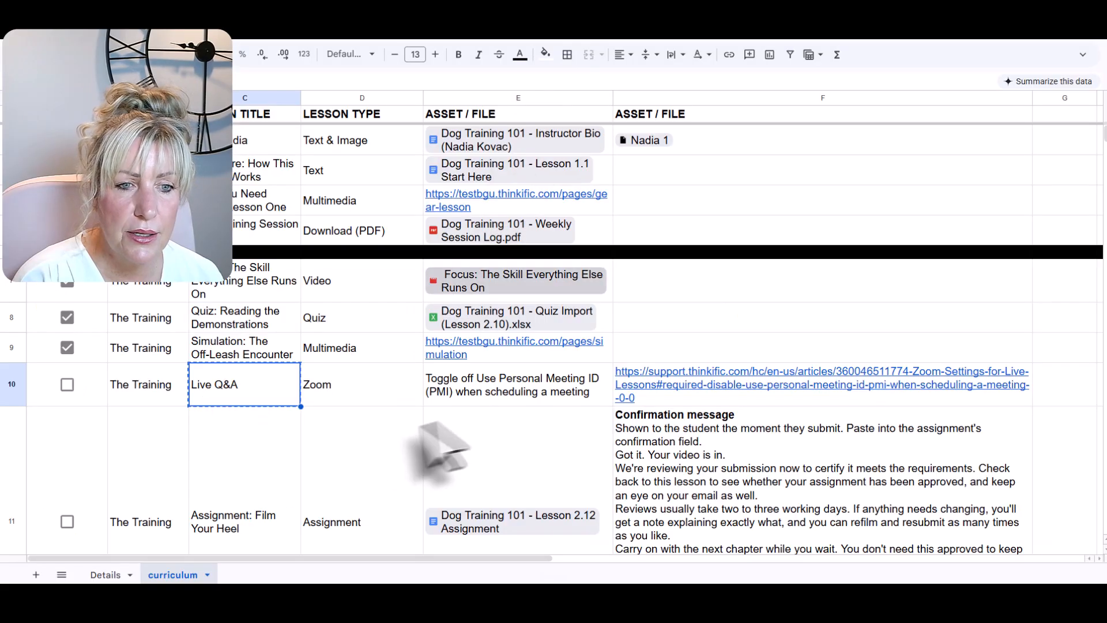
Copy the lesson title "Assignment: Film Your Heel" from the curriculum spreadsheet.
scroll(395, 371, down, 3)
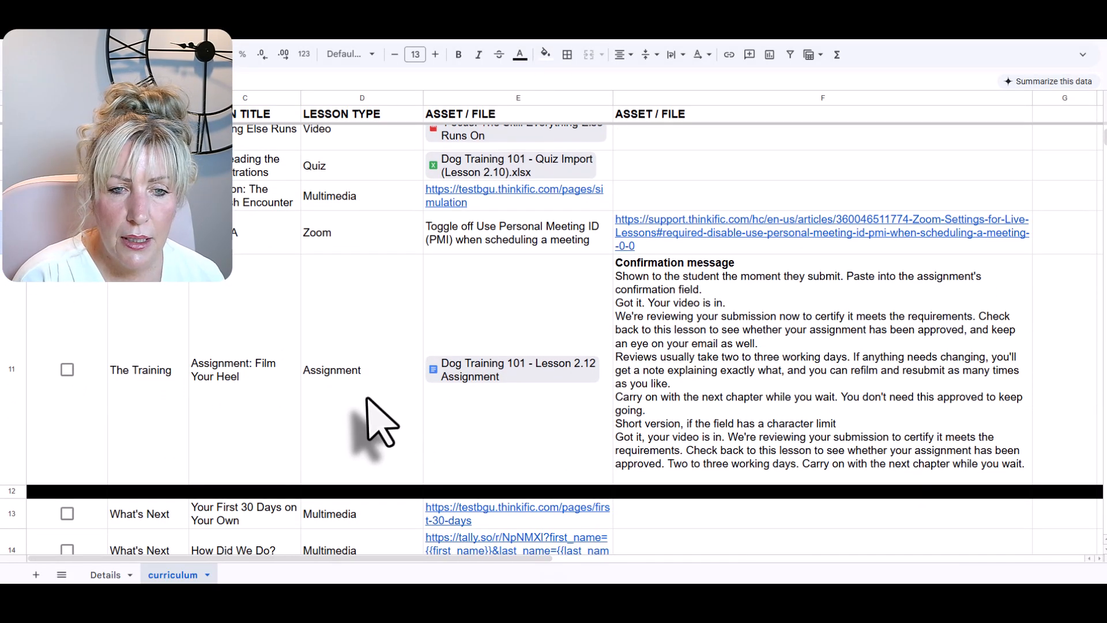
click(358, 347)
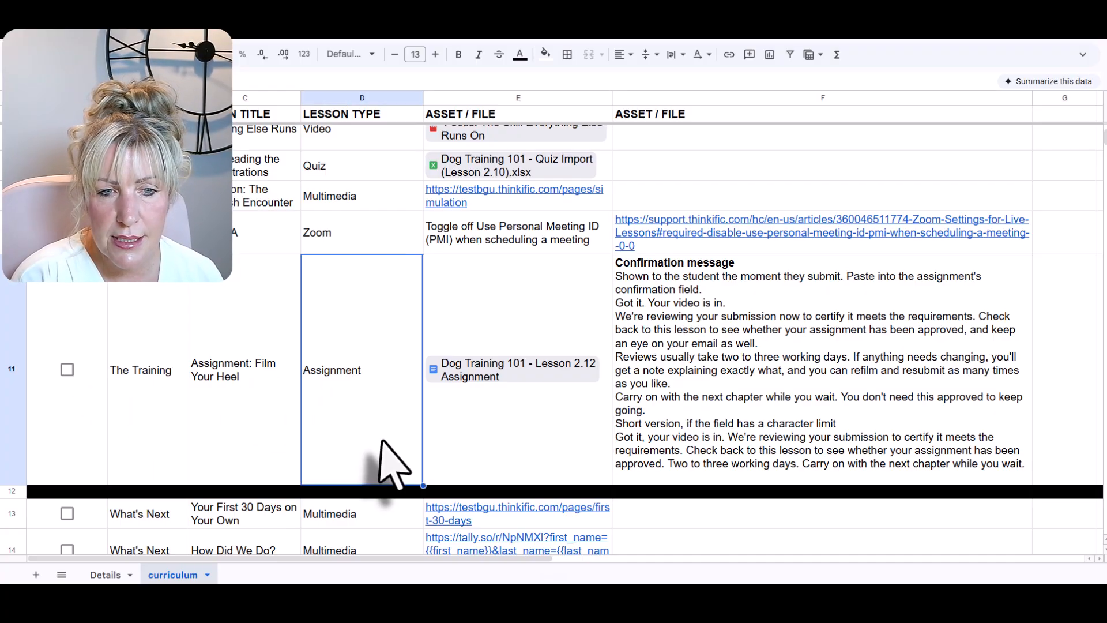
click(240, 369)
key(ctrl+c)
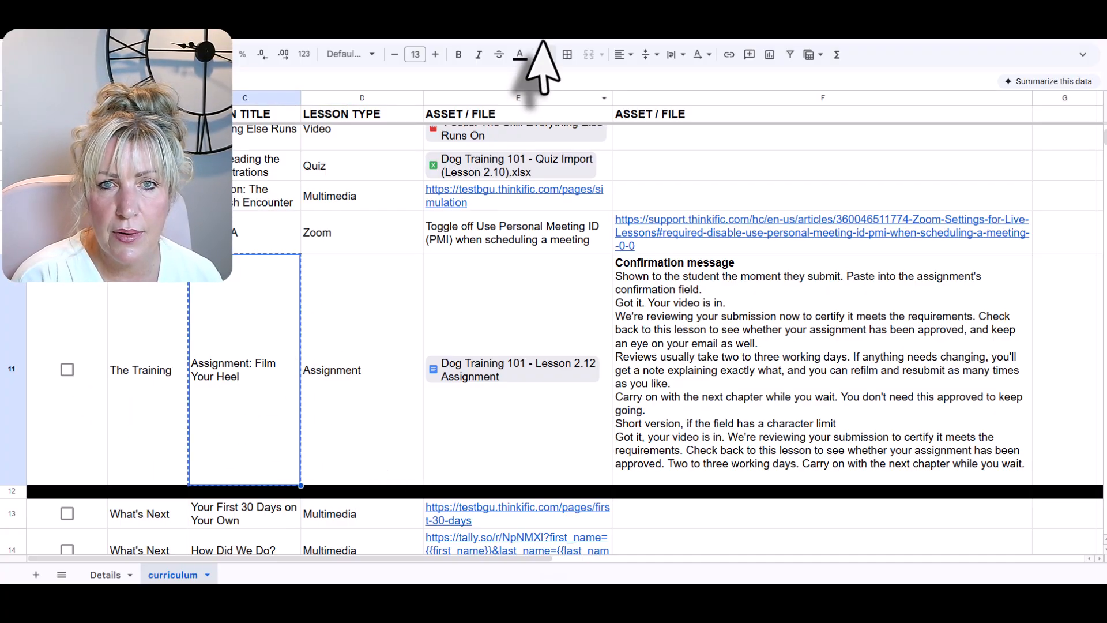
Add an Assignment lesson to The Training chapter in the course builder and title it "Assignment: Film Your Heel".
click(543, 26)
click(297, 510)
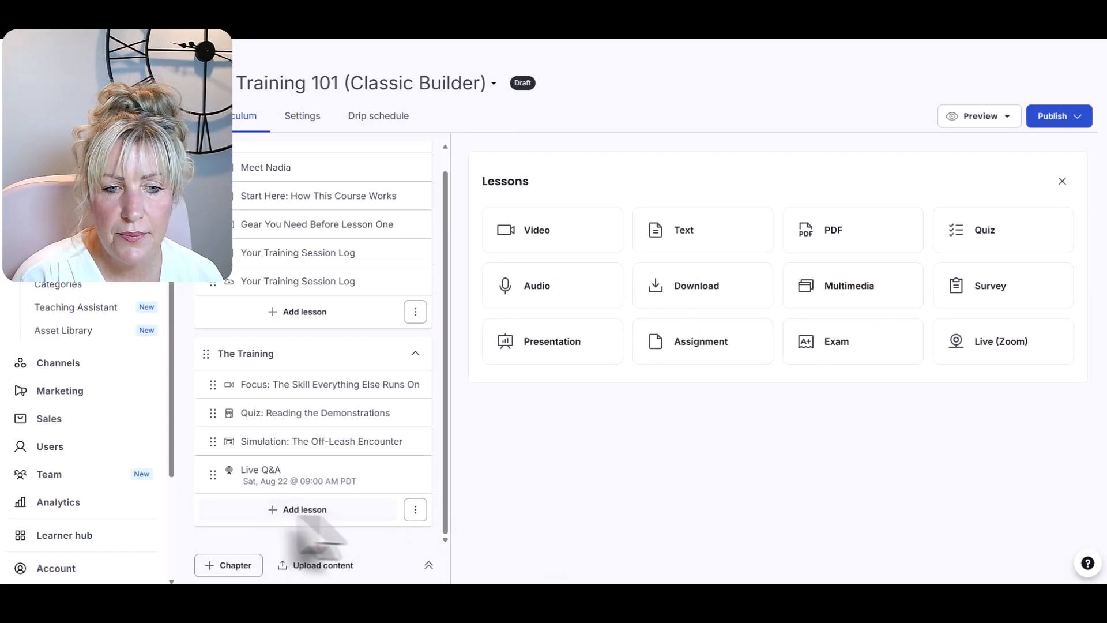
click(686, 358)
click(605, 237)
key(ctrl+v)
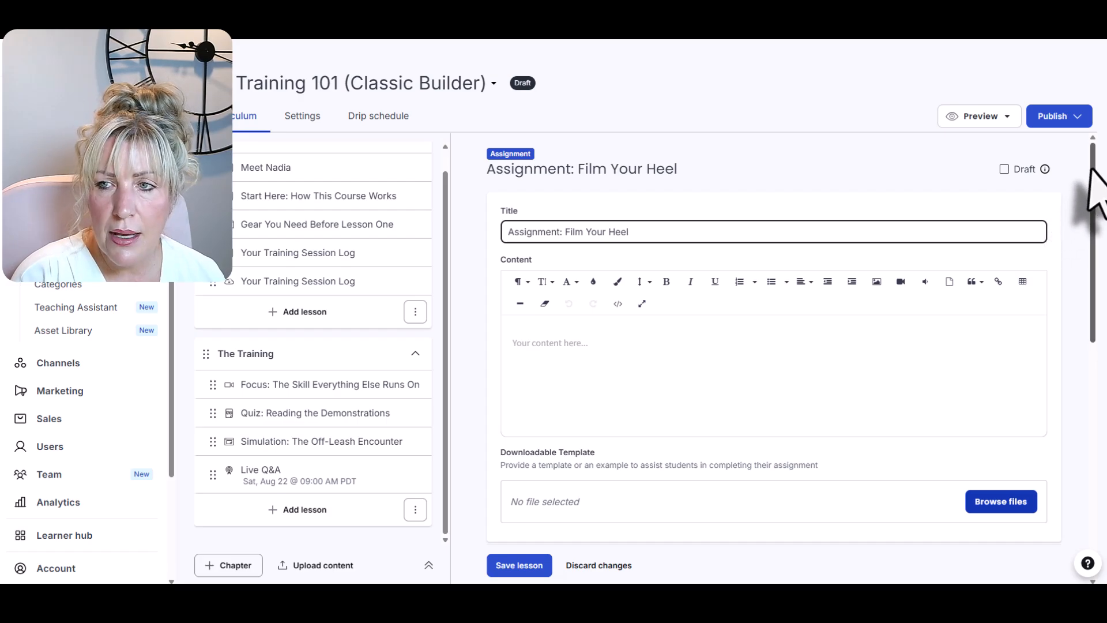
Copy the text of the Lesson 2.12 Assignment document and paste it into the assignment lesson's content.
drag(1092, 159, 1091, 197)
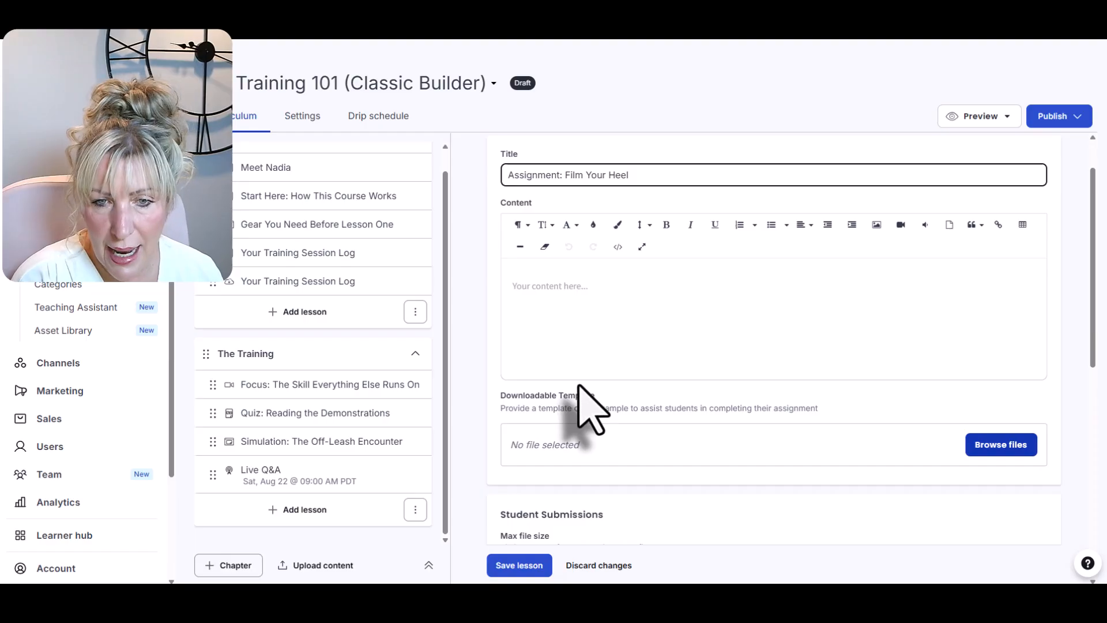
drag(501, 395, 638, 395)
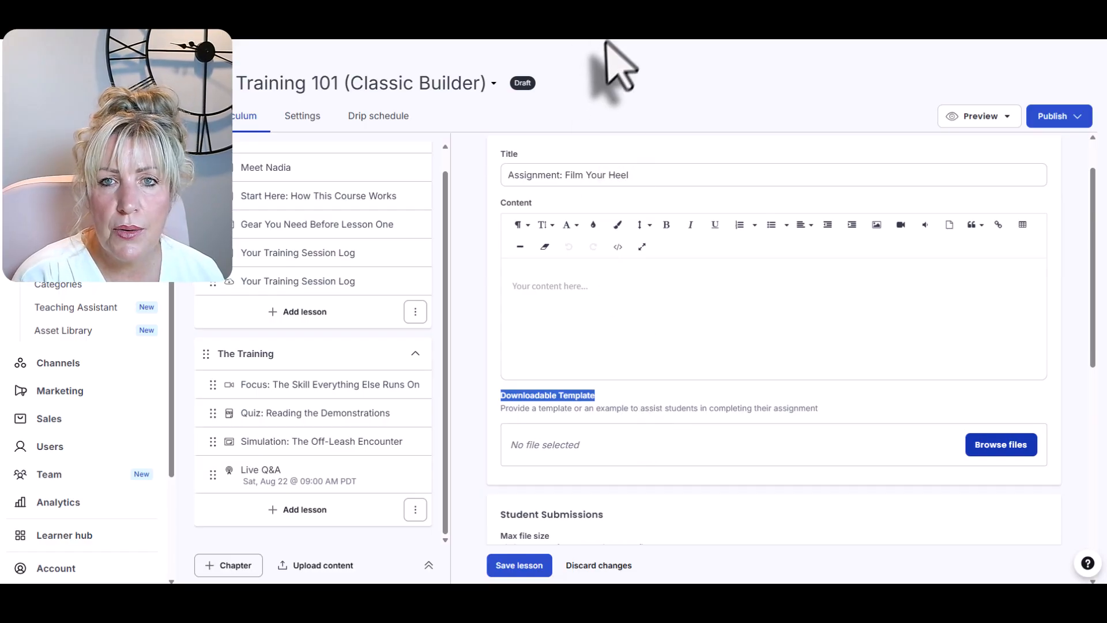
click(603, 8)
click(504, 362)
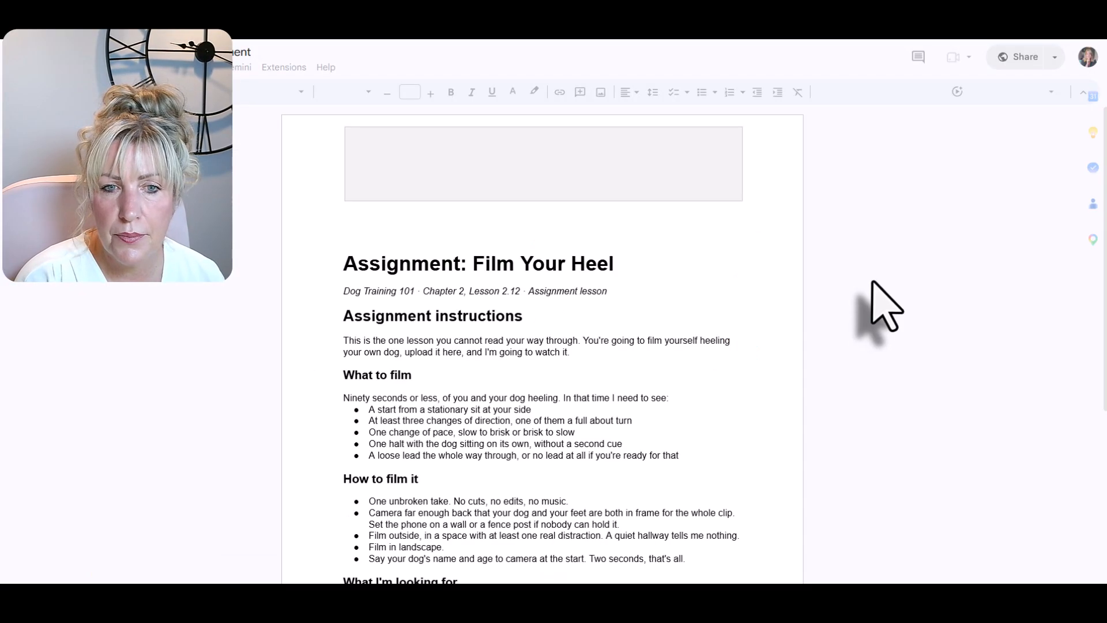
click(487, 4)
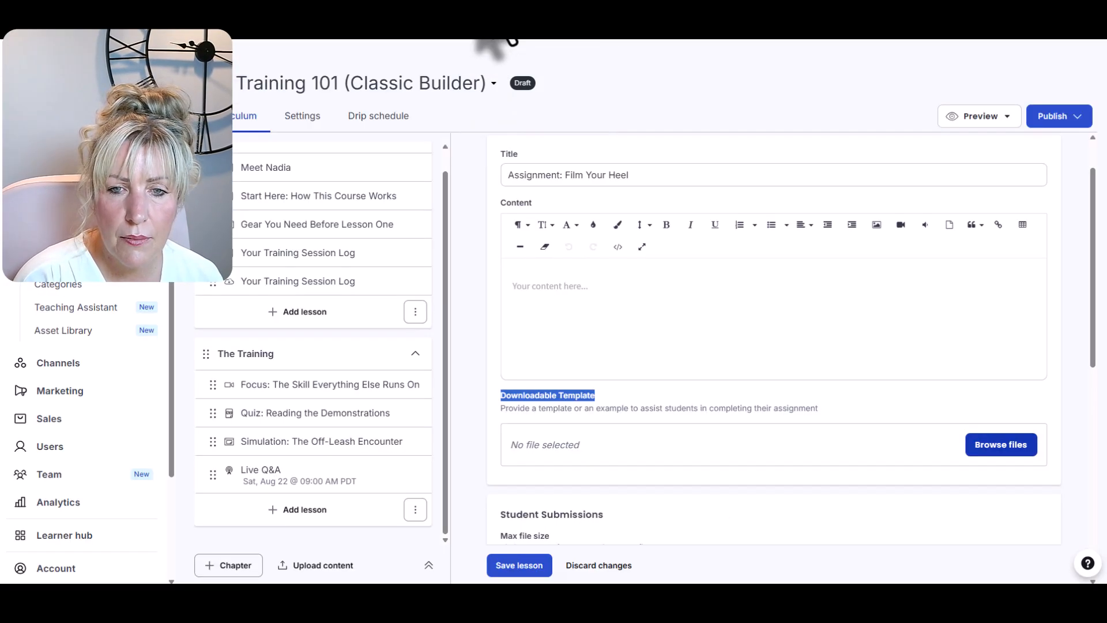
click(600, 298)
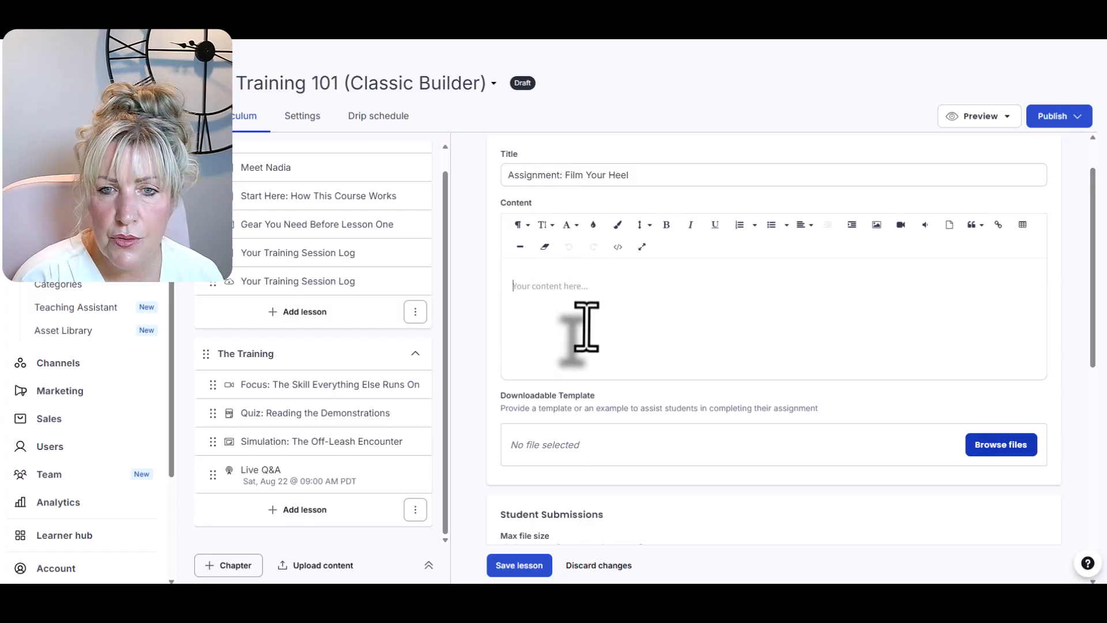
key(ctrl+v)
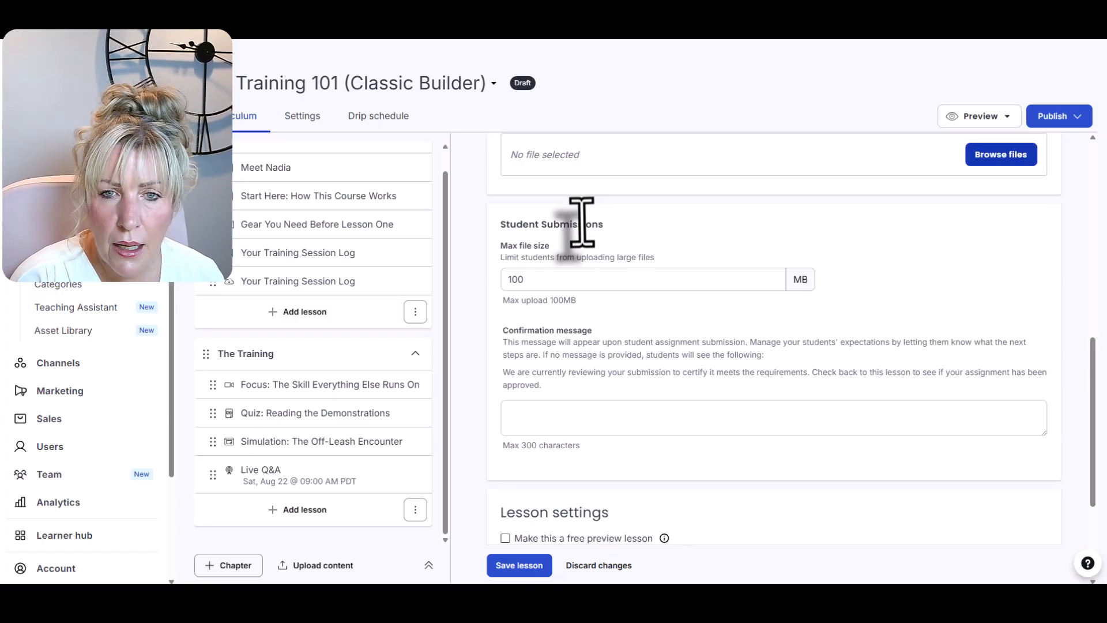
Delete the repeated title, the course reference line and the blank lines at the start of the assignment content.
scroll(600, 263, down, 3)
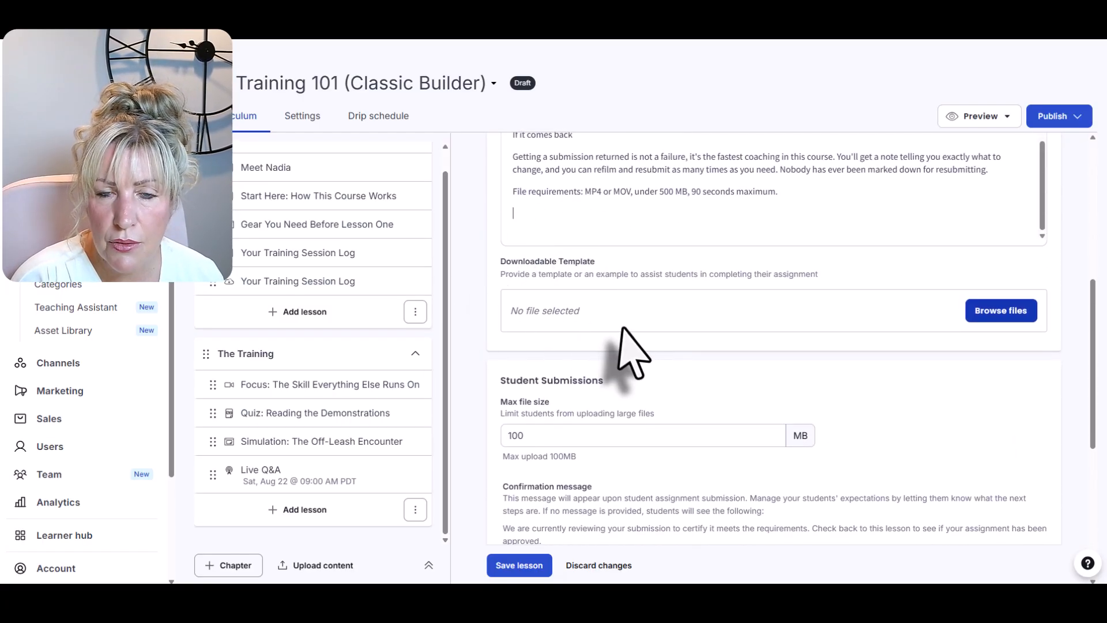
drag(1090, 340, 1091, 198)
scroll(601, 420, up, 15)
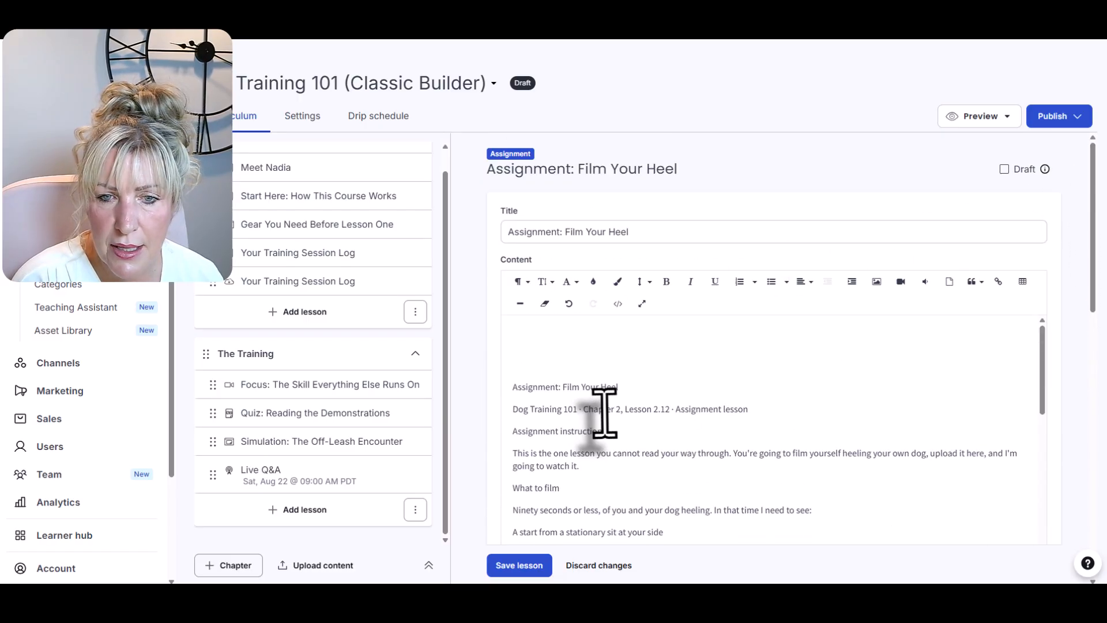
drag(513, 433, 496, 325)
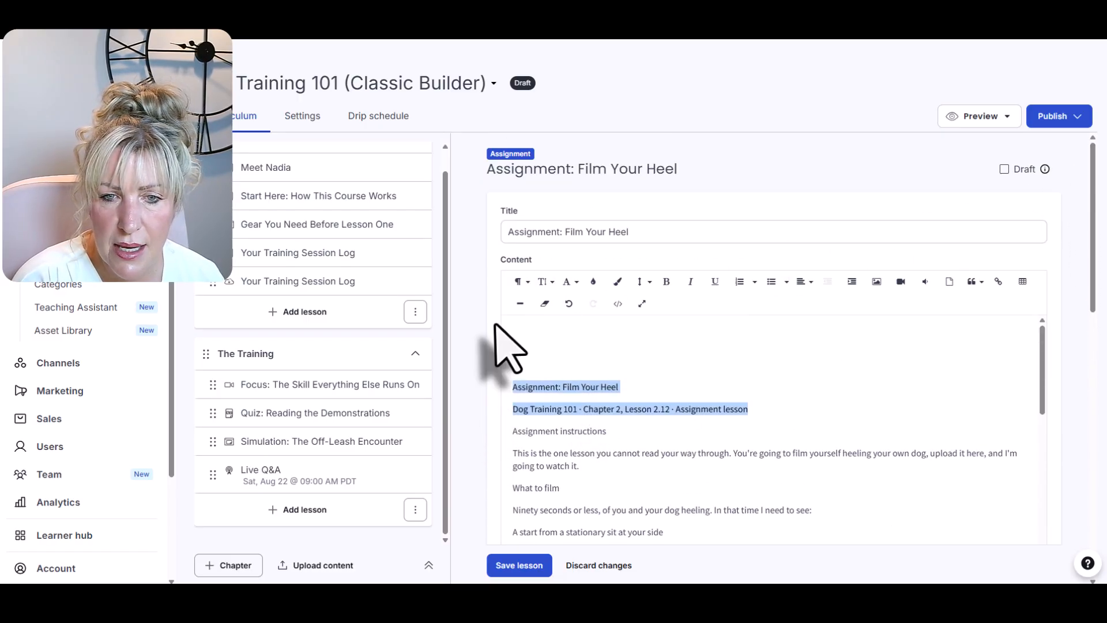
key(BackSpace)
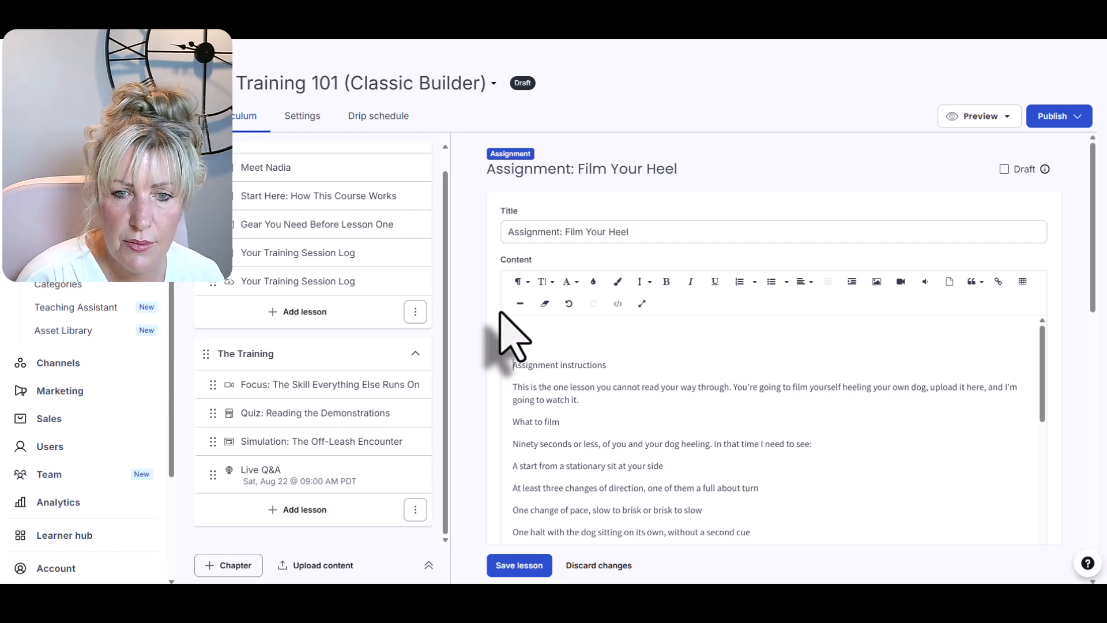
key(BackSpace)
Format all the assignment text in size 16 and black, and remove the empty line at its end.
key(ctrl+a)
click(544, 282)
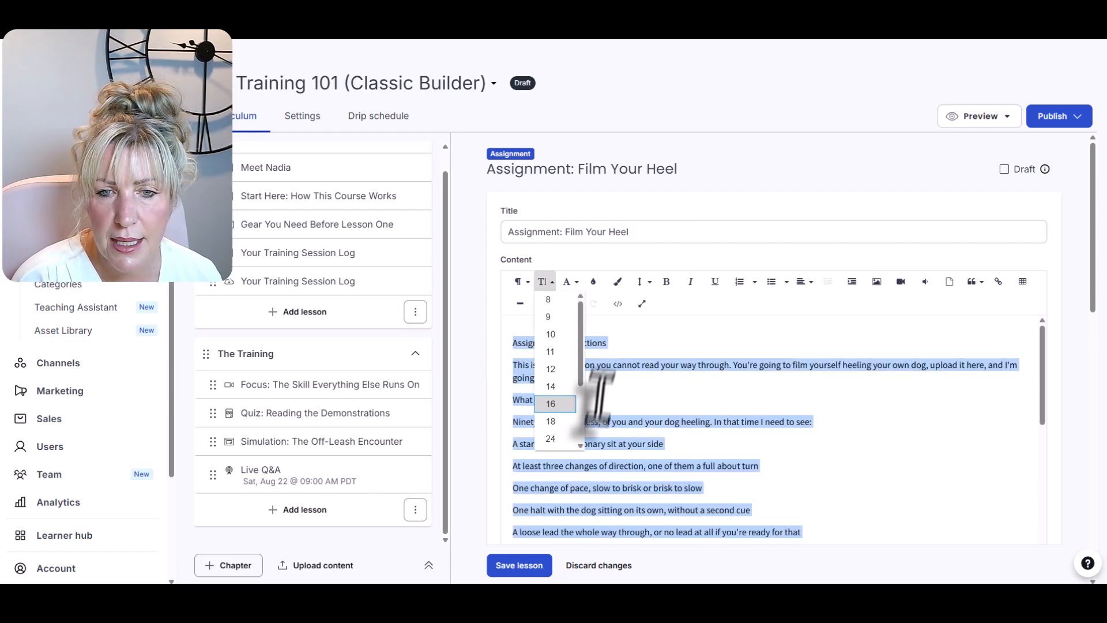
click(553, 404)
click(594, 282)
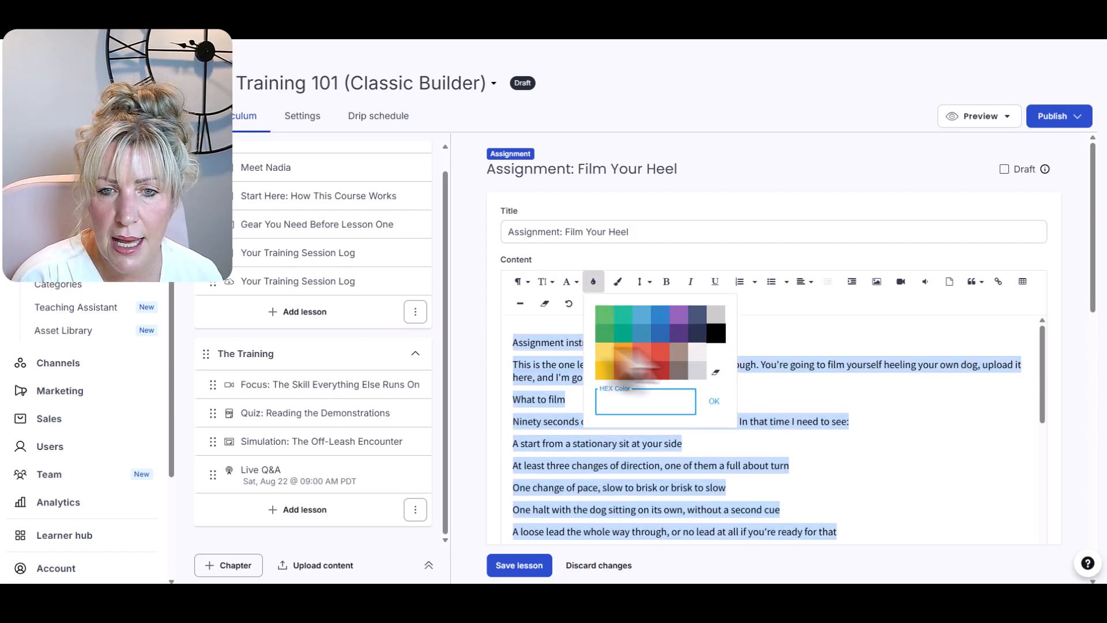
click(732, 486)
scroll(738, 485, down, 3)
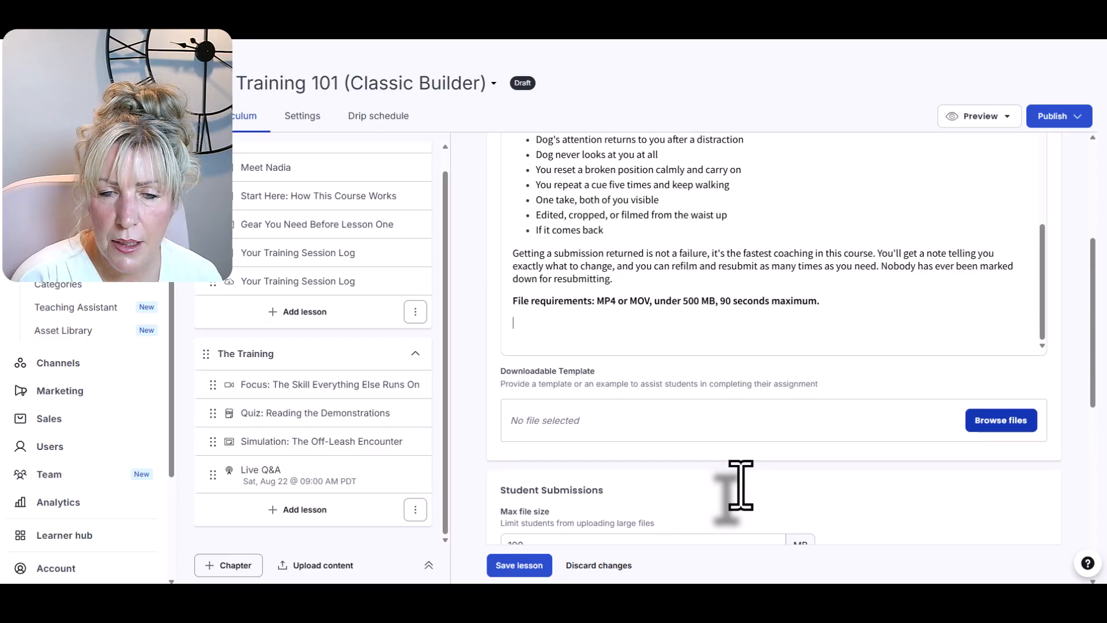
key(BackSpace)
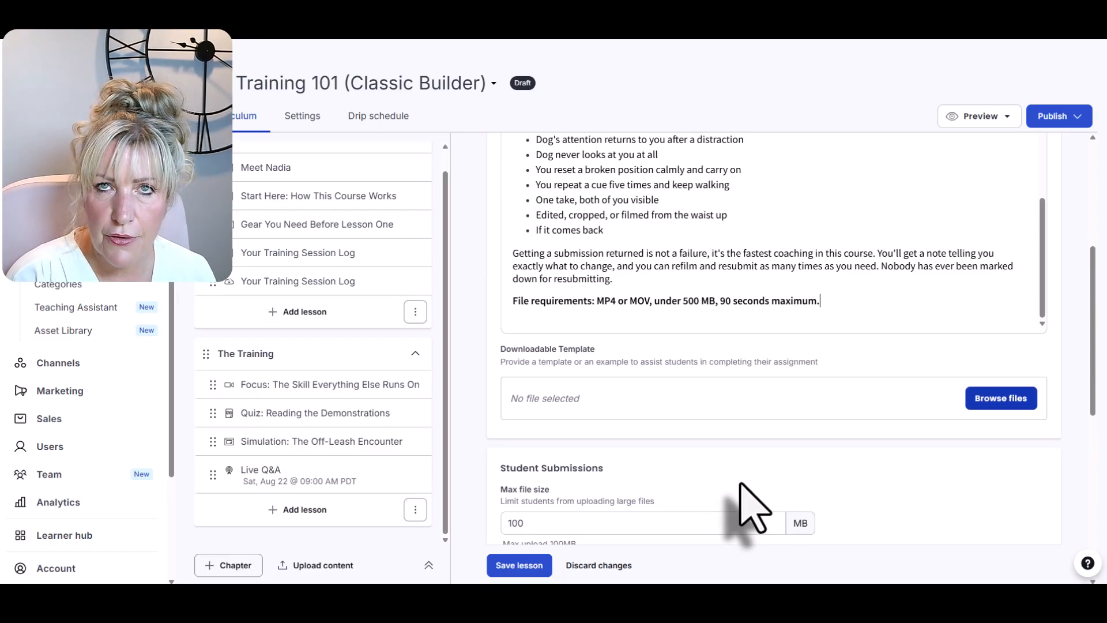
Review the formatted assignment content, the Downloadable Template option and the maximum file size for student submissions.
scroll(746, 329, up, 10)
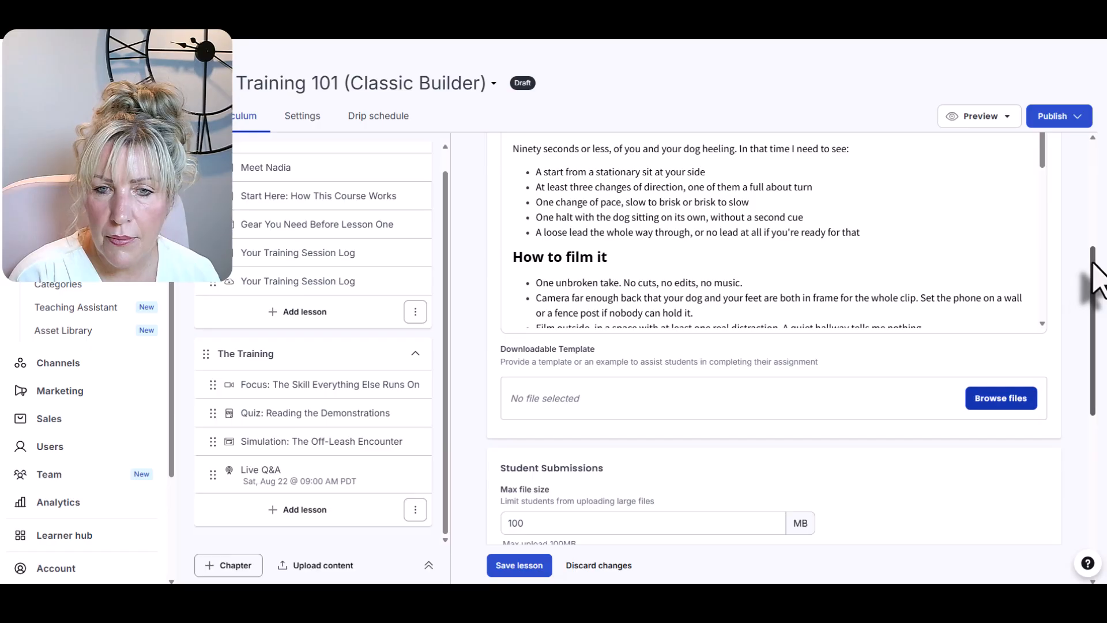
scroll(1096, 283, down, 2)
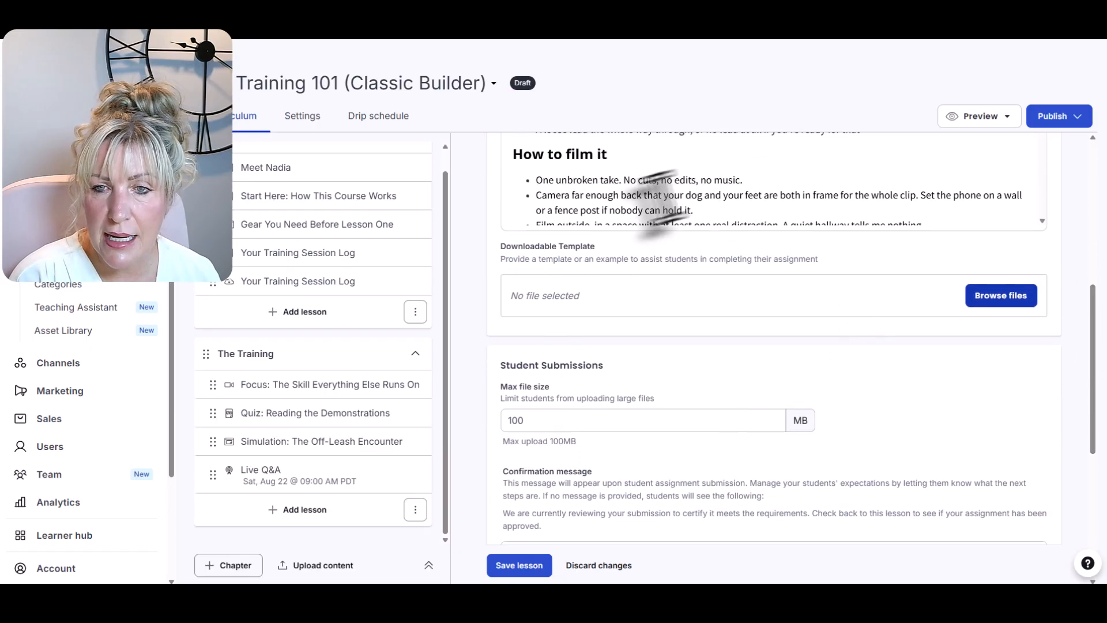
drag(501, 244, 826, 259)
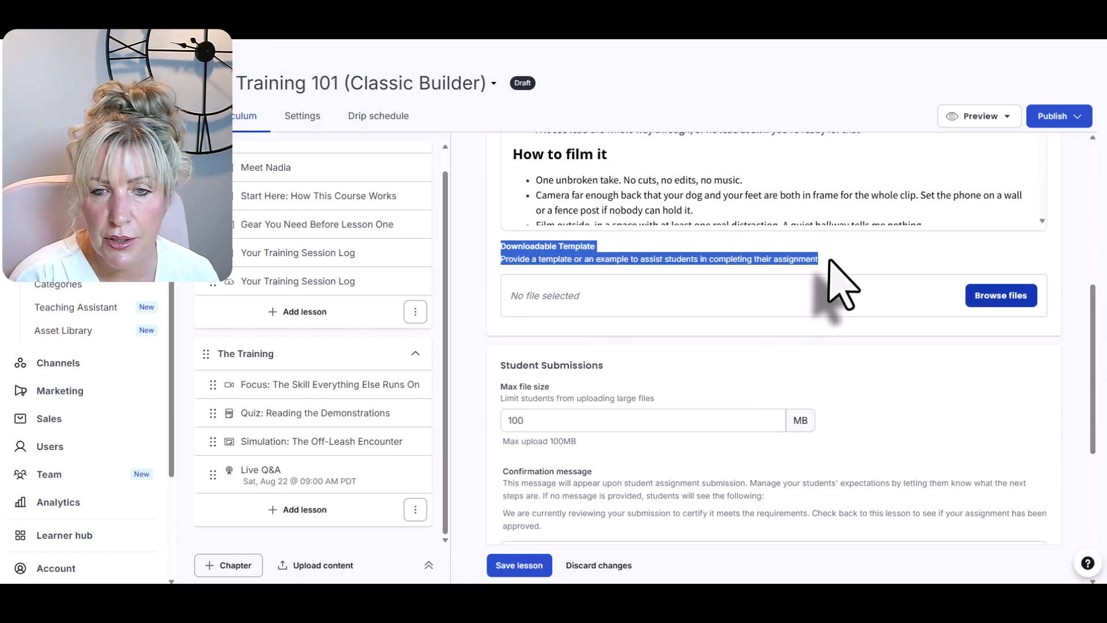
scroll(1096, 321, down, 2)
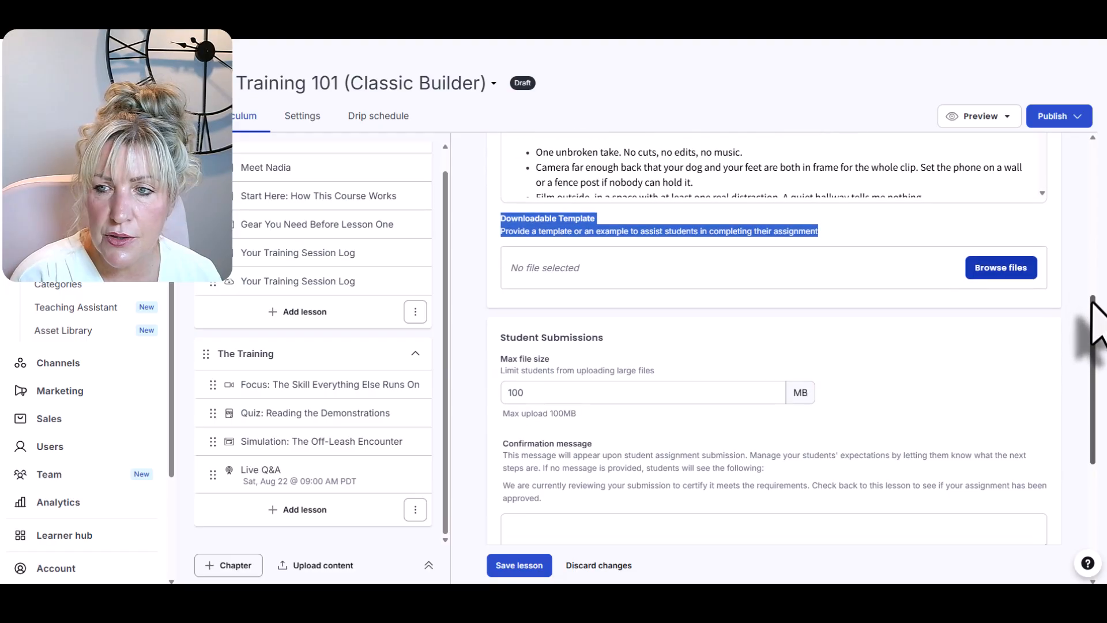
scroll(1096, 352, down, 1)
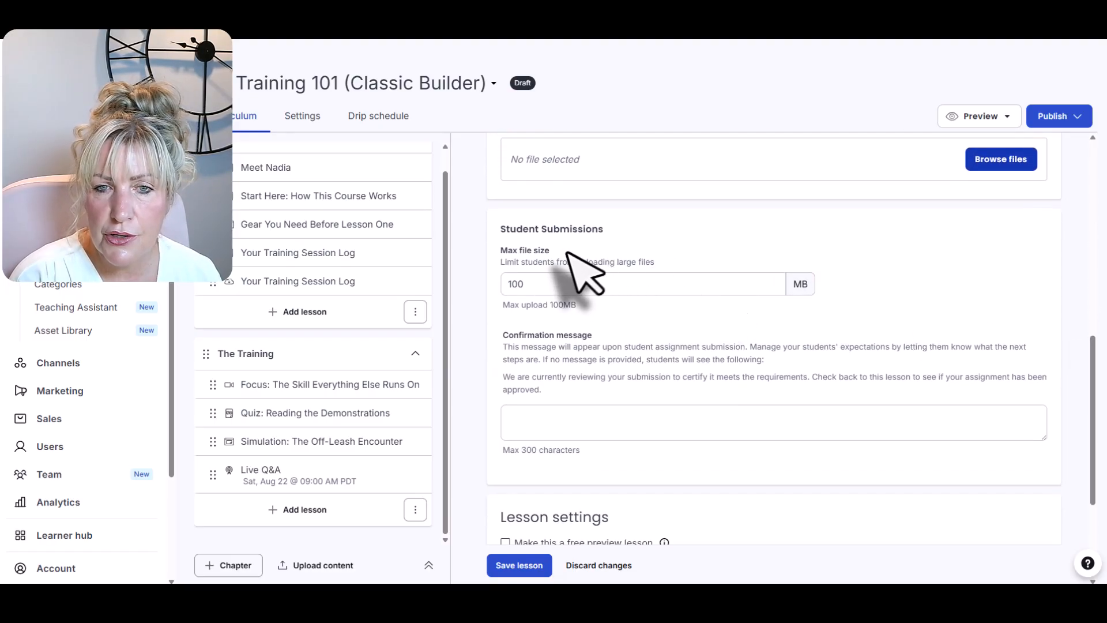
drag(573, 254, 495, 251)
drag(579, 306, 485, 313)
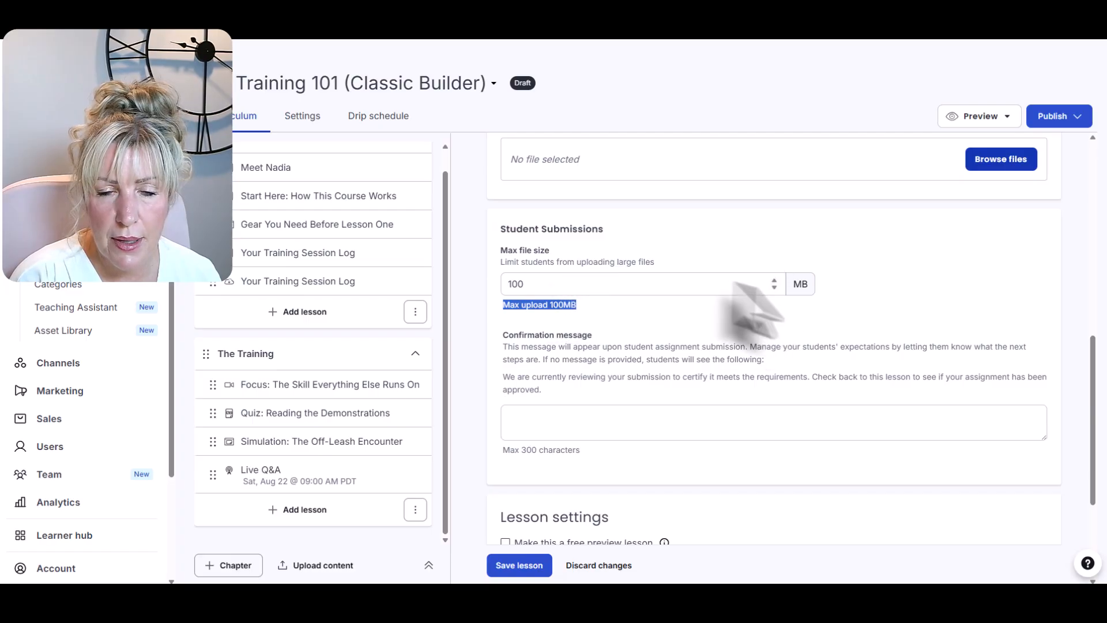
drag(522, 284, 483, 284)
click(579, 286)
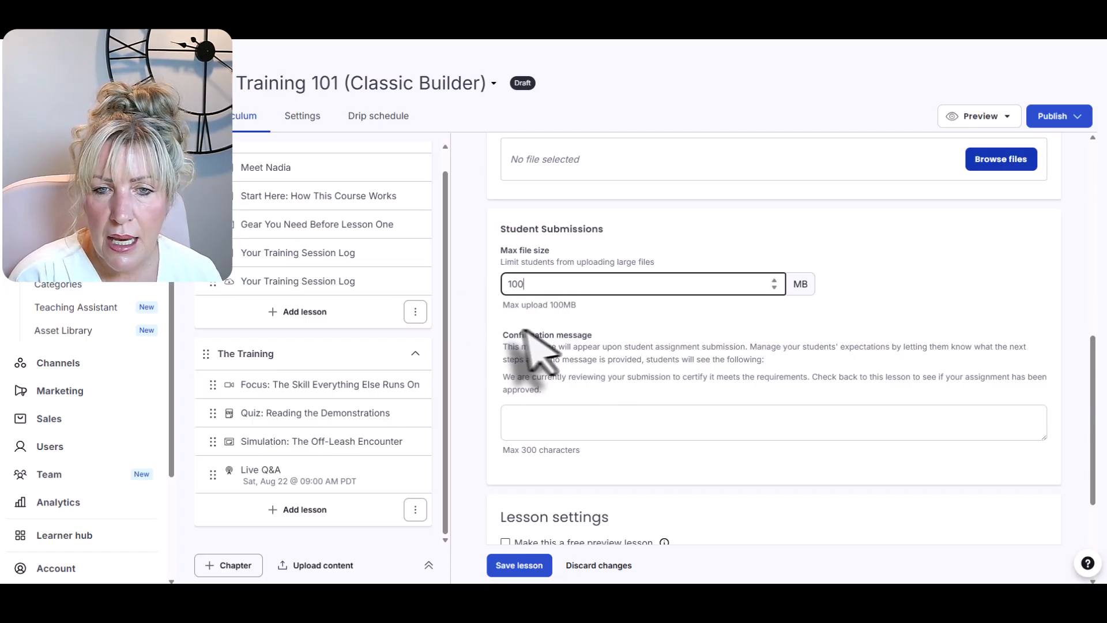
Copy the cell with the assignment's confirmation message from the curriculum spreadsheet.
drag(505, 338, 635, 336)
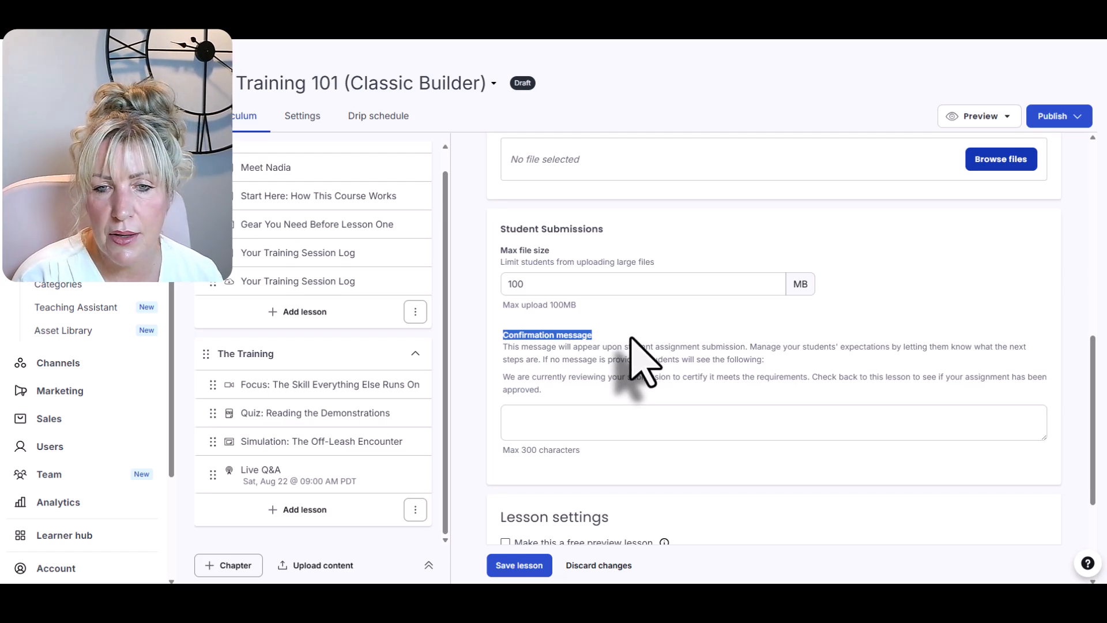
click(545, 5)
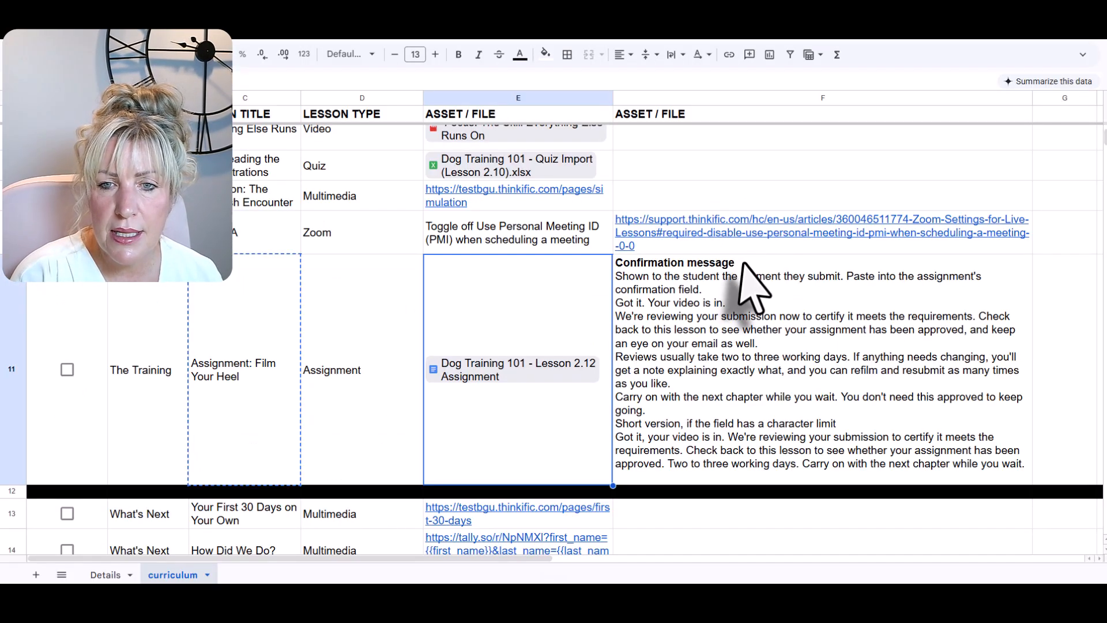
click(669, 283)
key(ctrl+c)
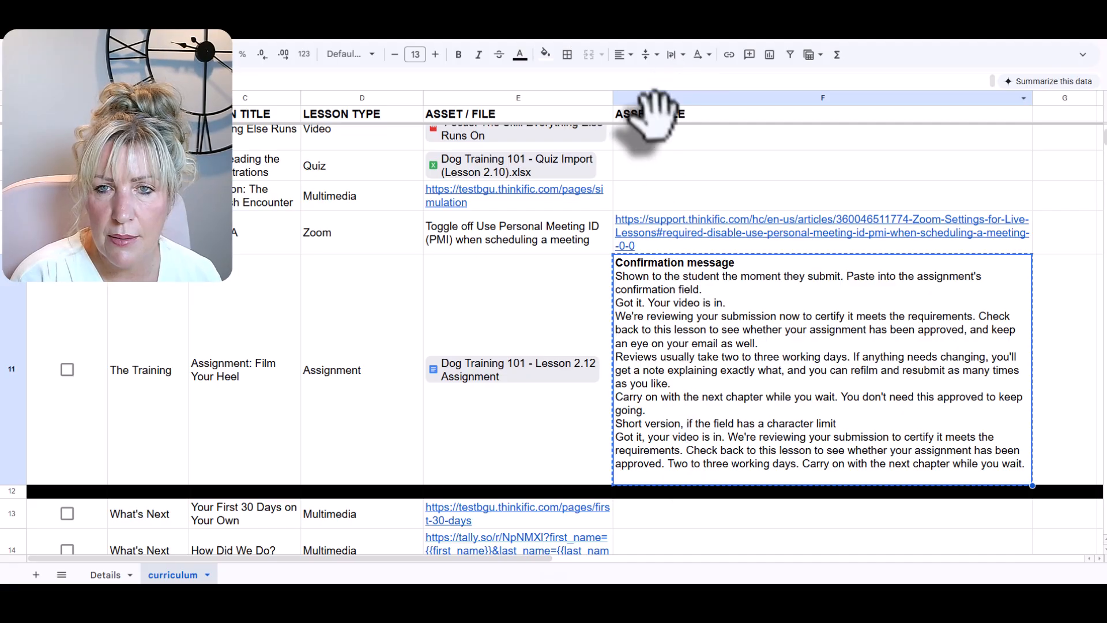
Check the auto-approve option for submissions, leave it off, and save the Film Your Heel assignment lesson.
double_click(634, 299)
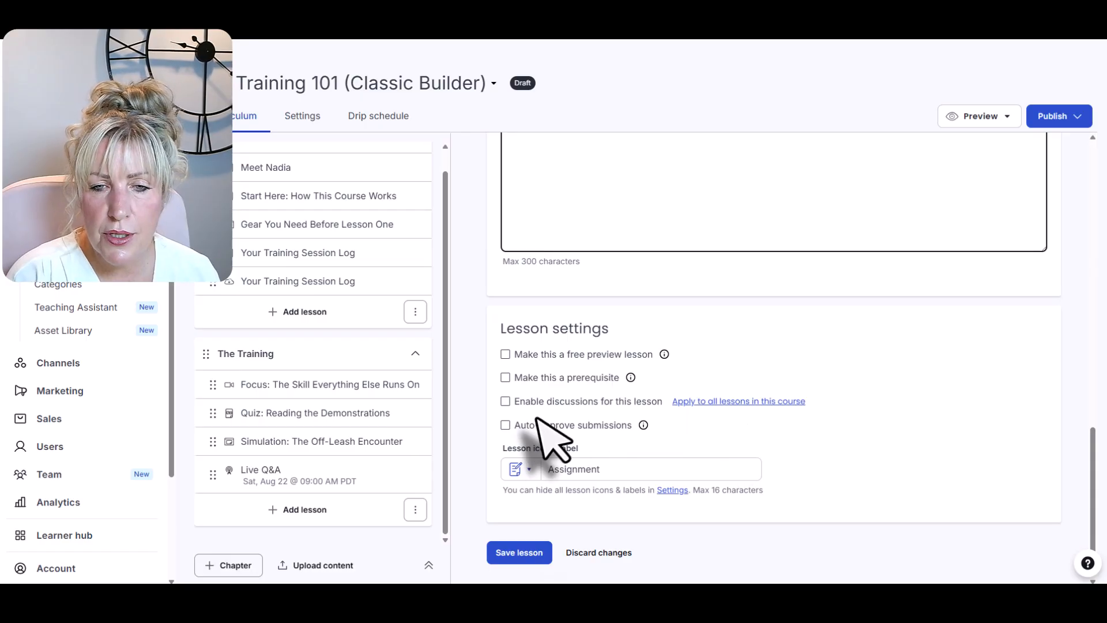
mouse_move(643, 427)
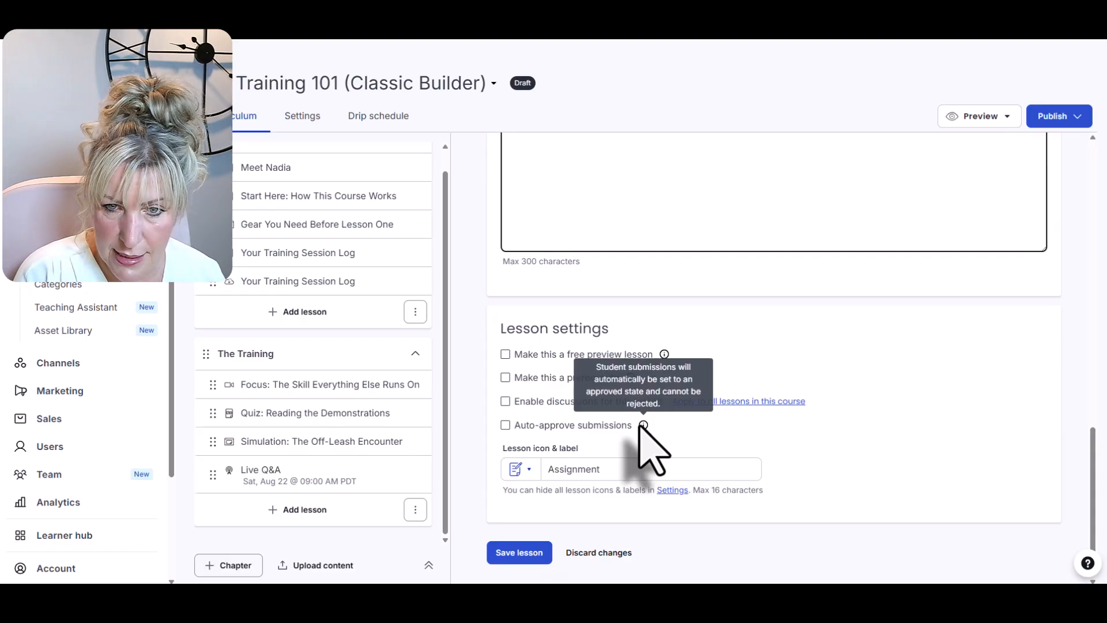
click(505, 425)
click(506, 426)
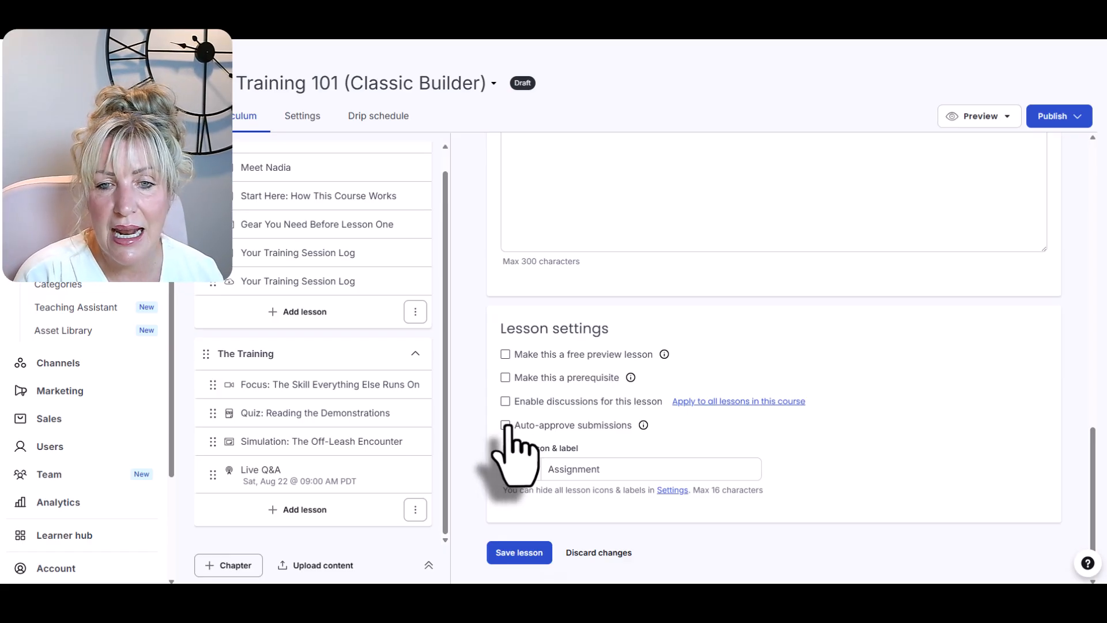
scroll(785, 412, up, 15)
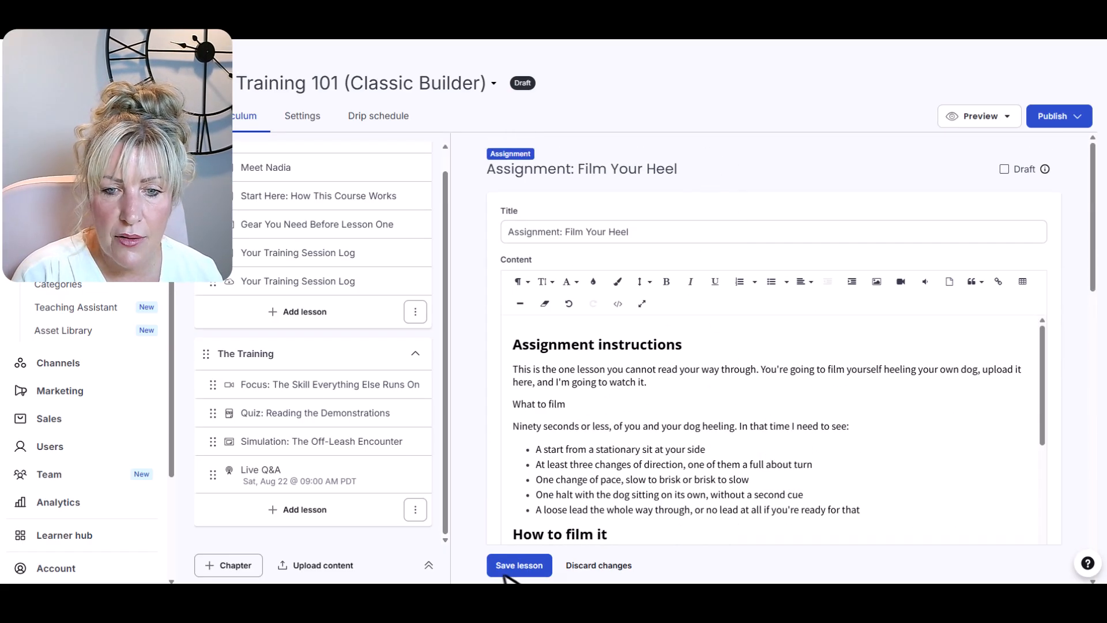
click(519, 565)
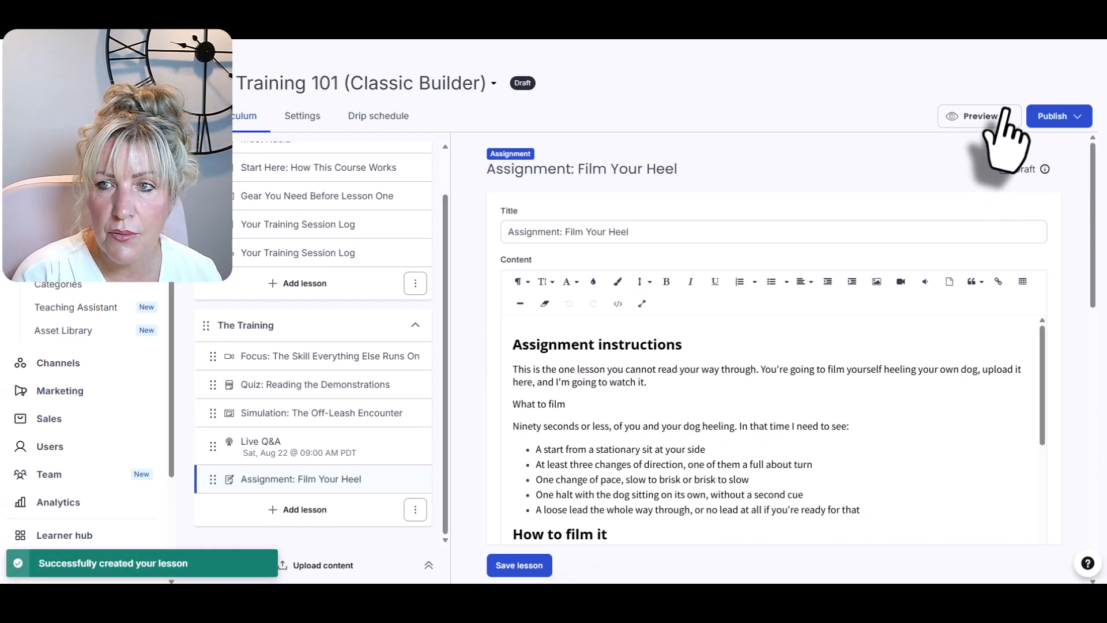
Preview the assignment lesson and compare its file requirements line with the upload size limit for submissions.
click(981, 116)
click(872, 146)
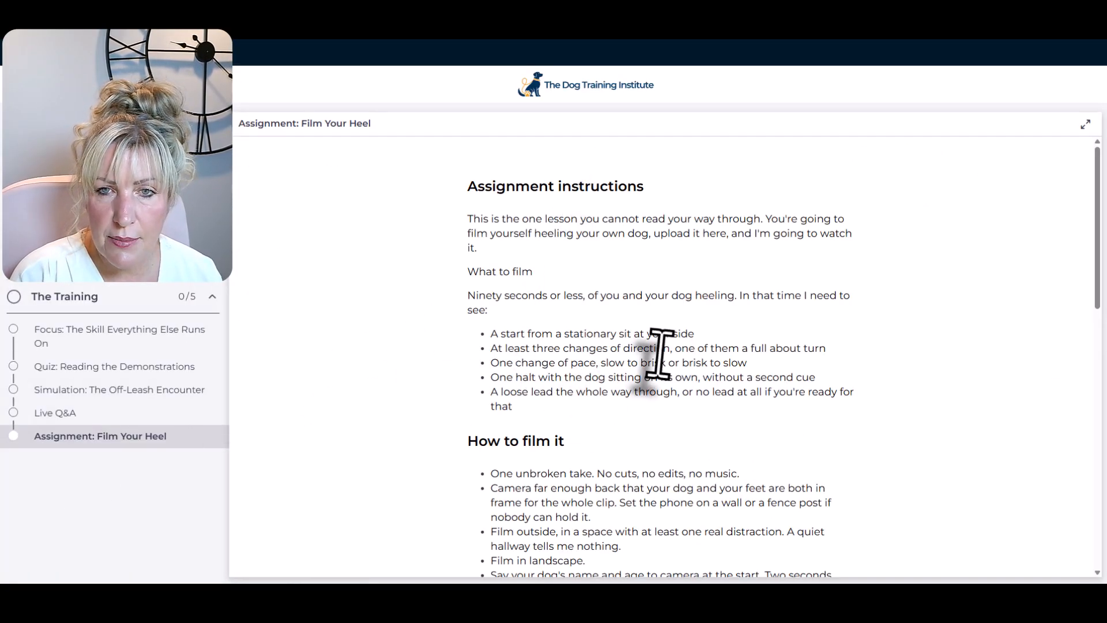
scroll(661, 353, down, 12)
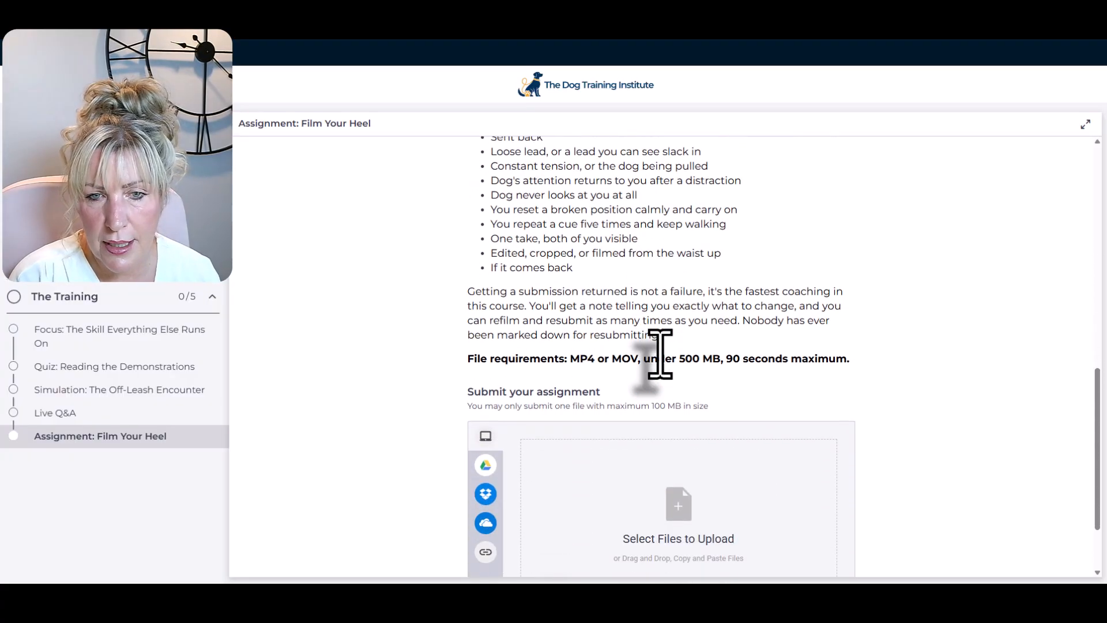
scroll(660, 353, down, 3)
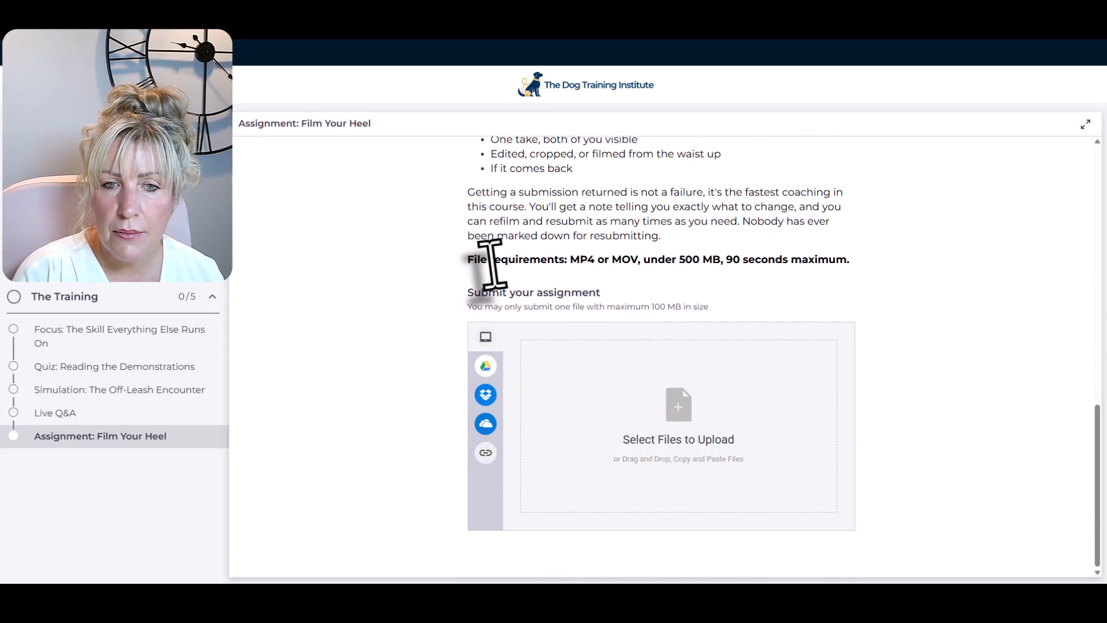
drag(492, 264, 877, 284)
drag(644, 260, 705, 263)
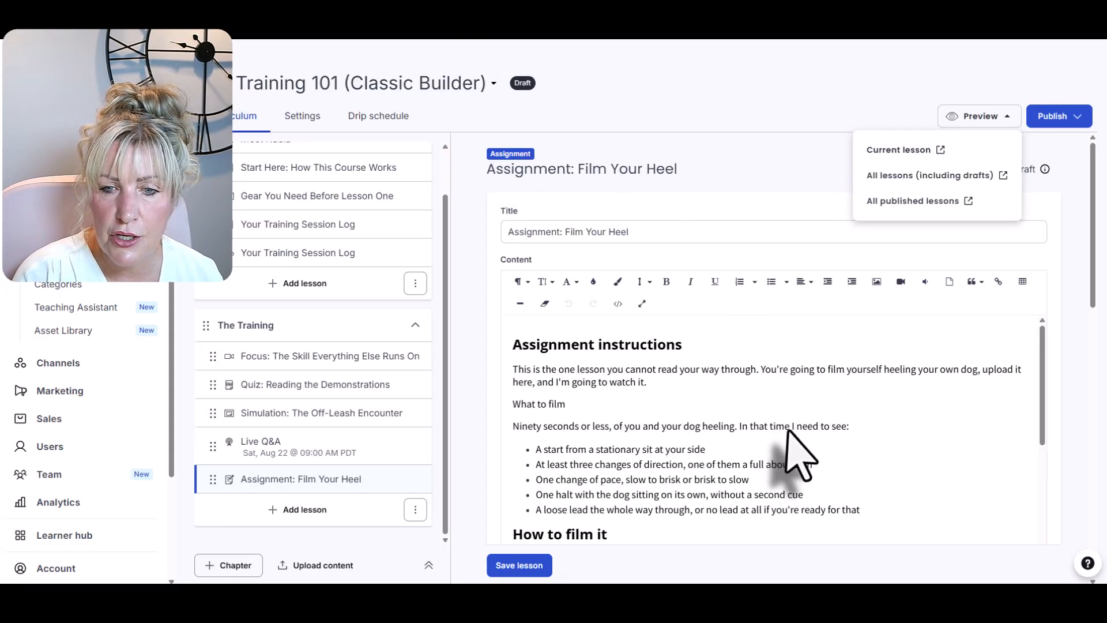
Change the assignment's file requirements to under 100 MB and check the line in the lesson preview.
scroll(716, 424, down, 15)
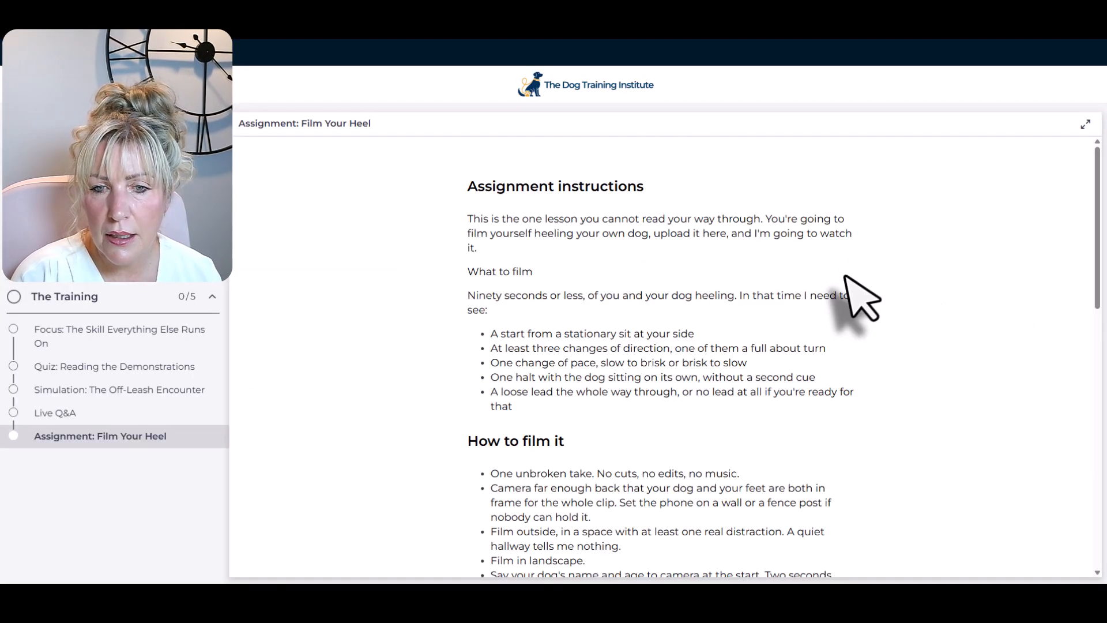
scroll(842, 277, down, 15)
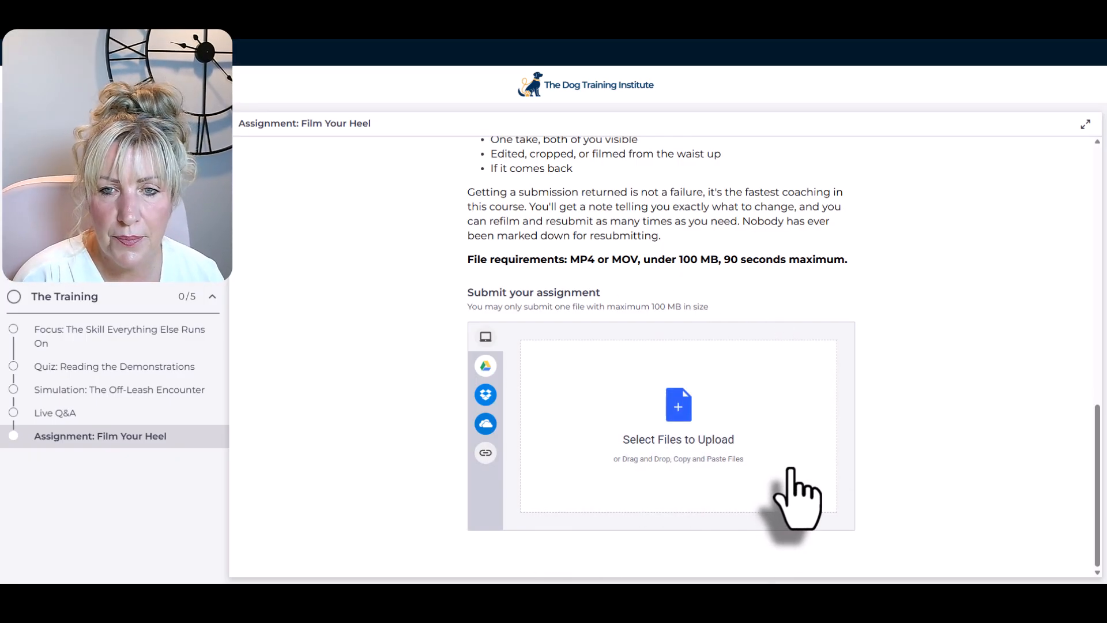
click(513, 14)
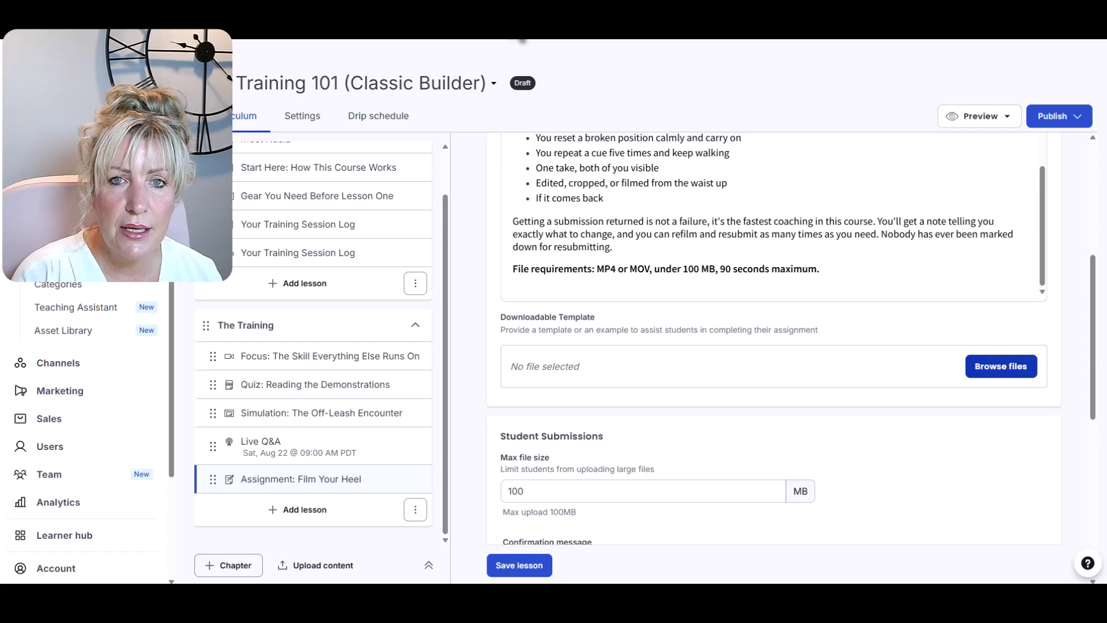
Tick off the Film Your Heel row in the curriculum spreadsheet and copy the chapter name What's Next.
click(519, 17)
click(67, 369)
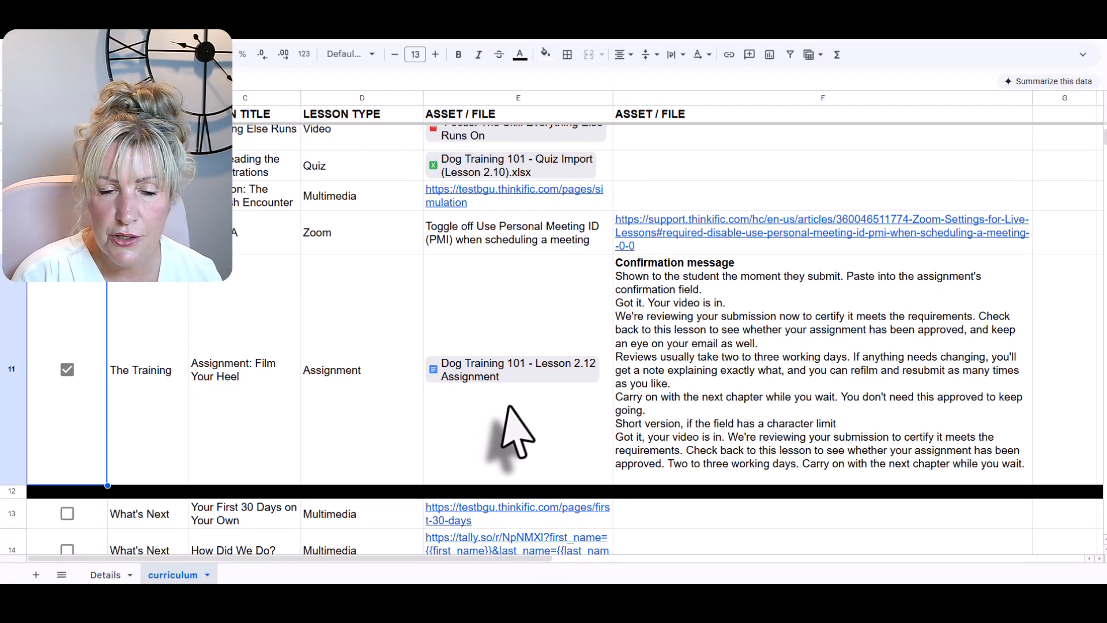
scroll(531, 421, down, 3)
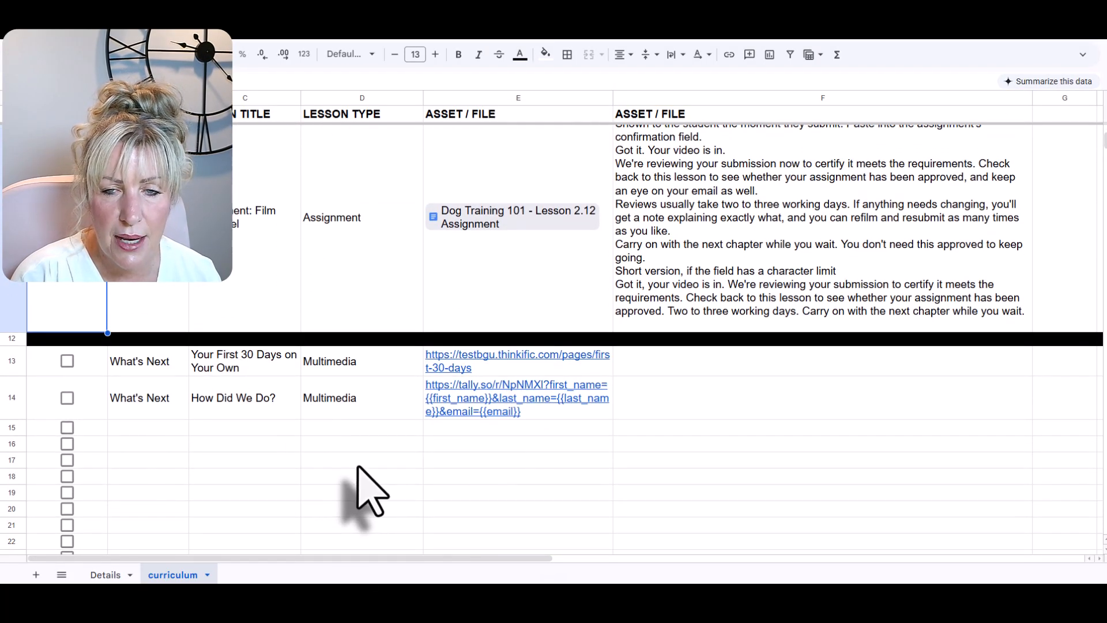
click(147, 364)
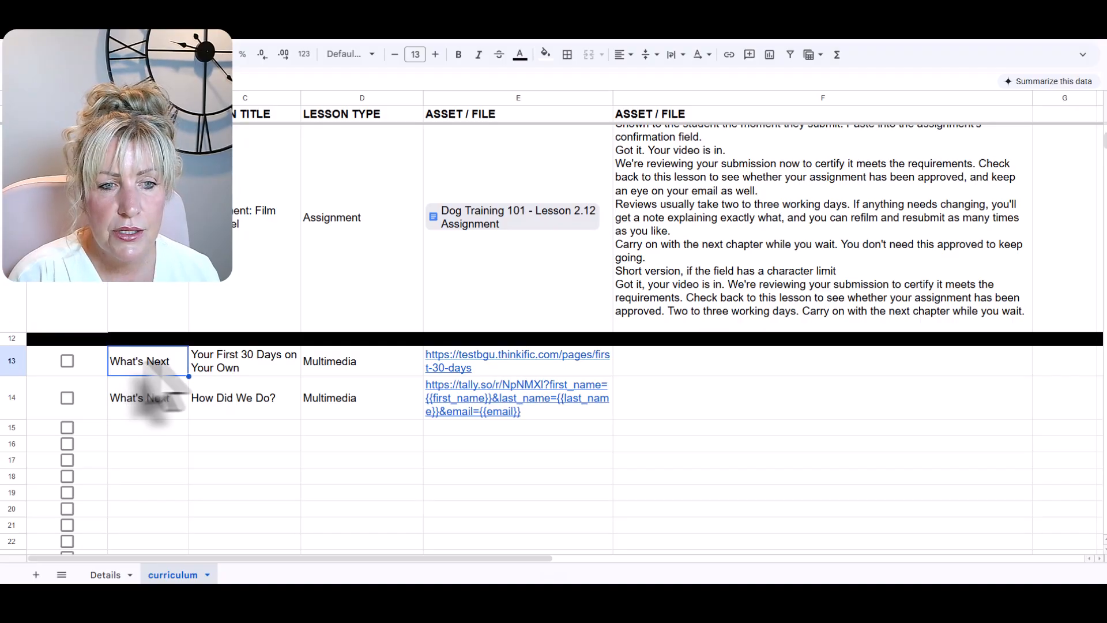
key(ctrl+c)
Add a new chapter titled What's Next to the course curriculum and save it.
click(464, 17)
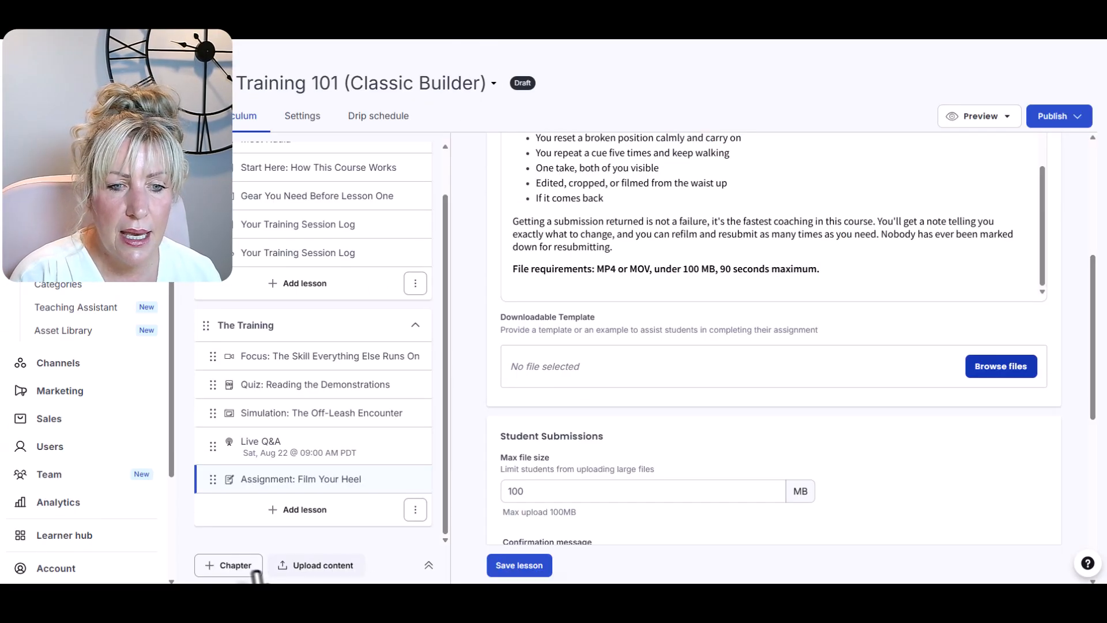
click(231, 571)
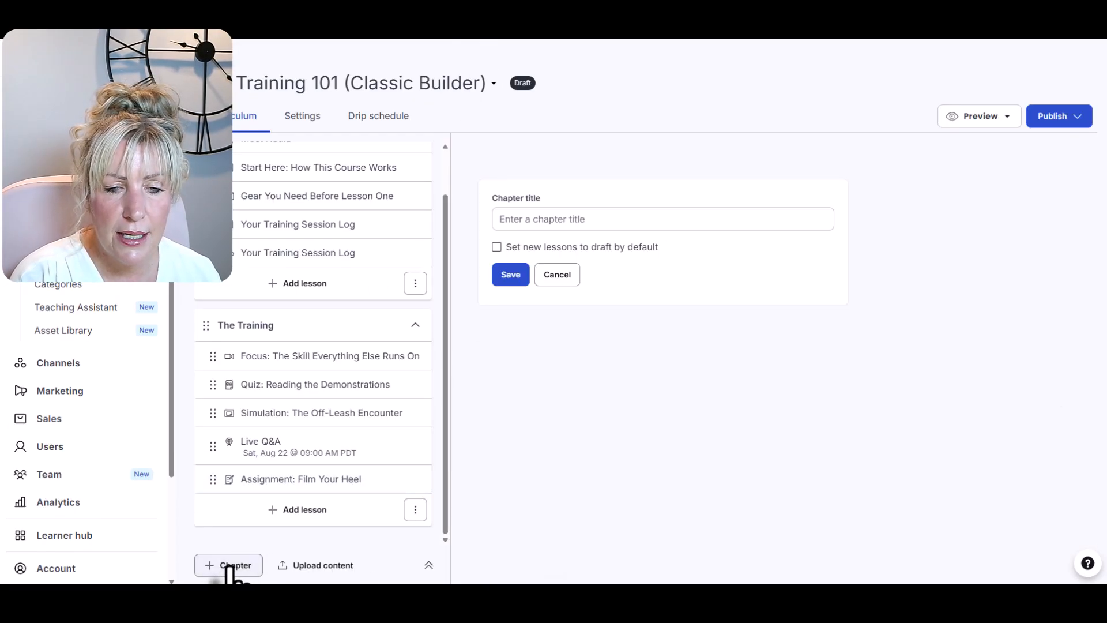
click(571, 219)
key(ctrl+v)
click(511, 275)
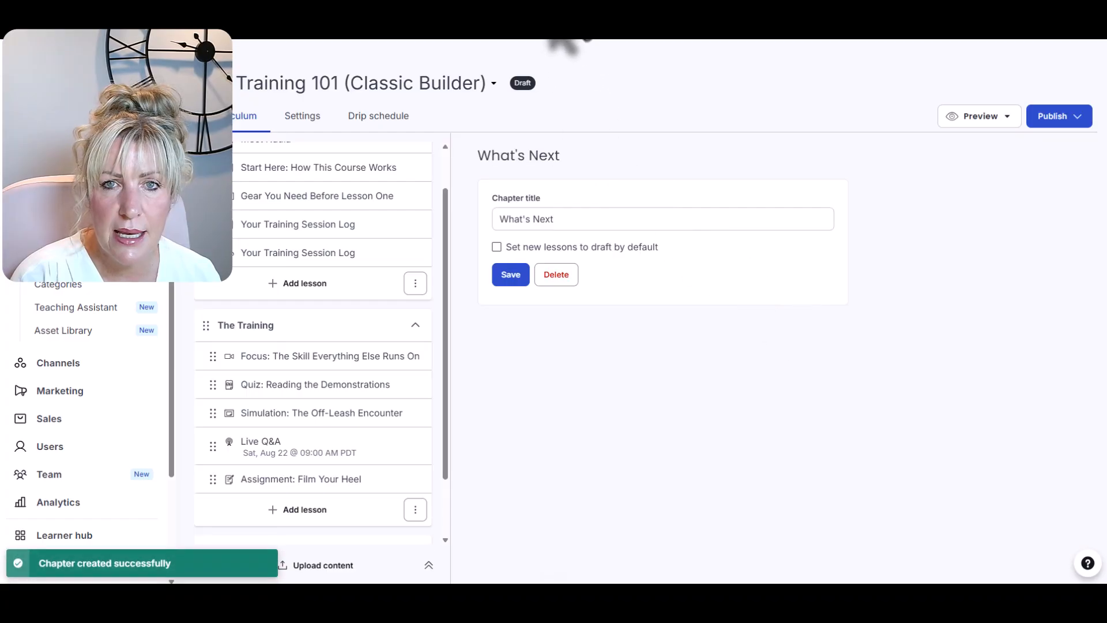
Add a multimedia lesson to the What's Next chapter, using the spreadsheet title "Your First 30 Days on Your Own".
click(568, 17)
click(245, 368)
key(ctrl+c)
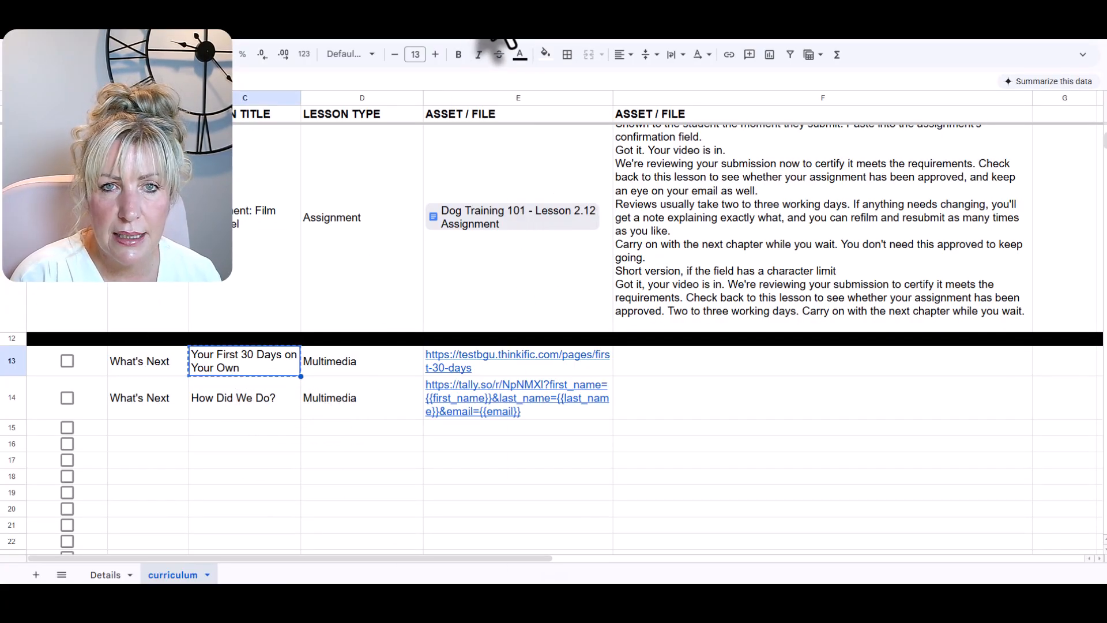
click(487, 6)
scroll(354, 465, down, 3)
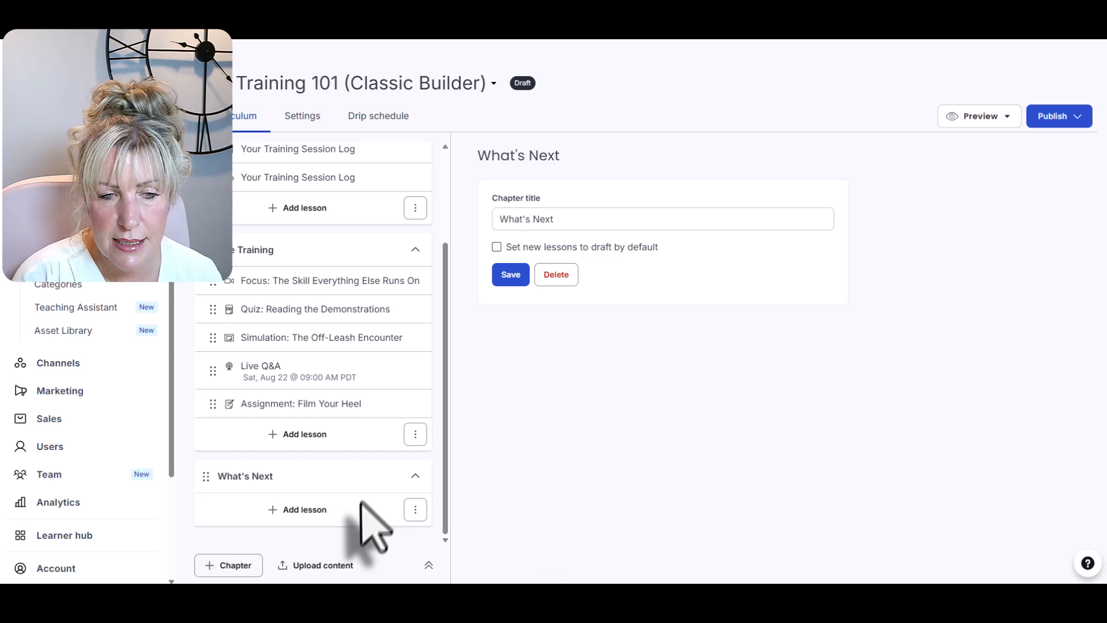
click(300, 511)
click(845, 286)
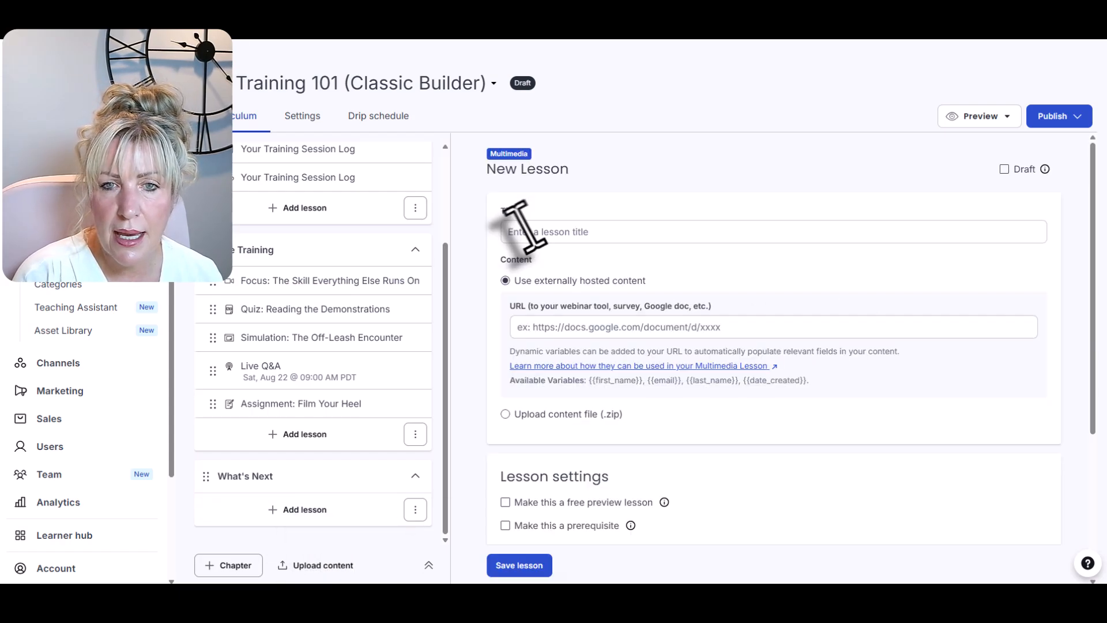
key(ctrl+v)
click(569, 23)
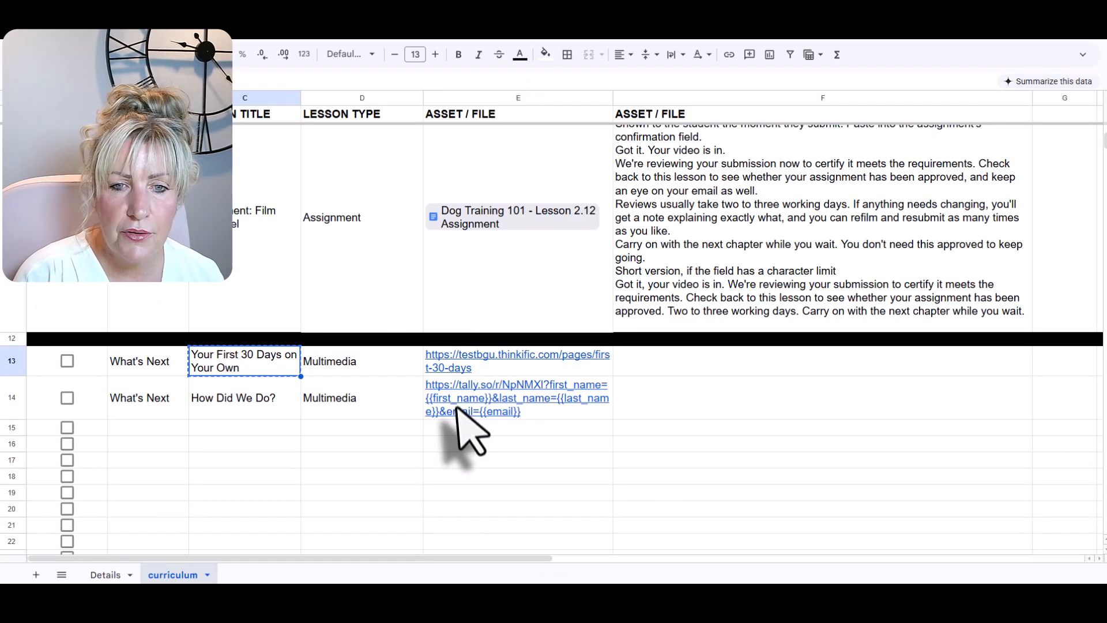
click(507, 367)
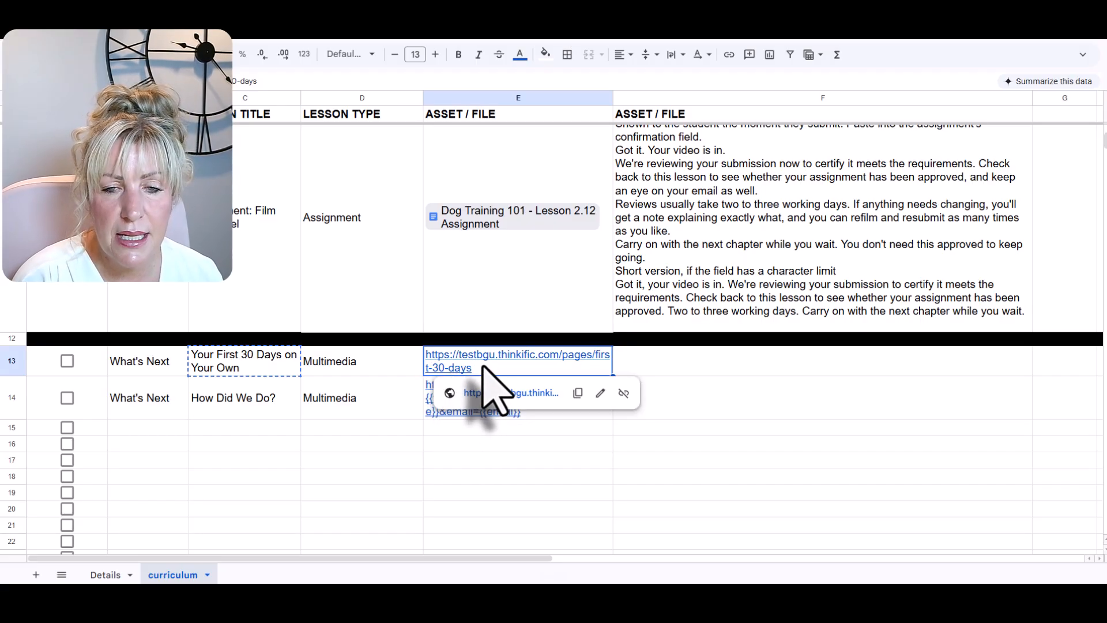
click(503, 23)
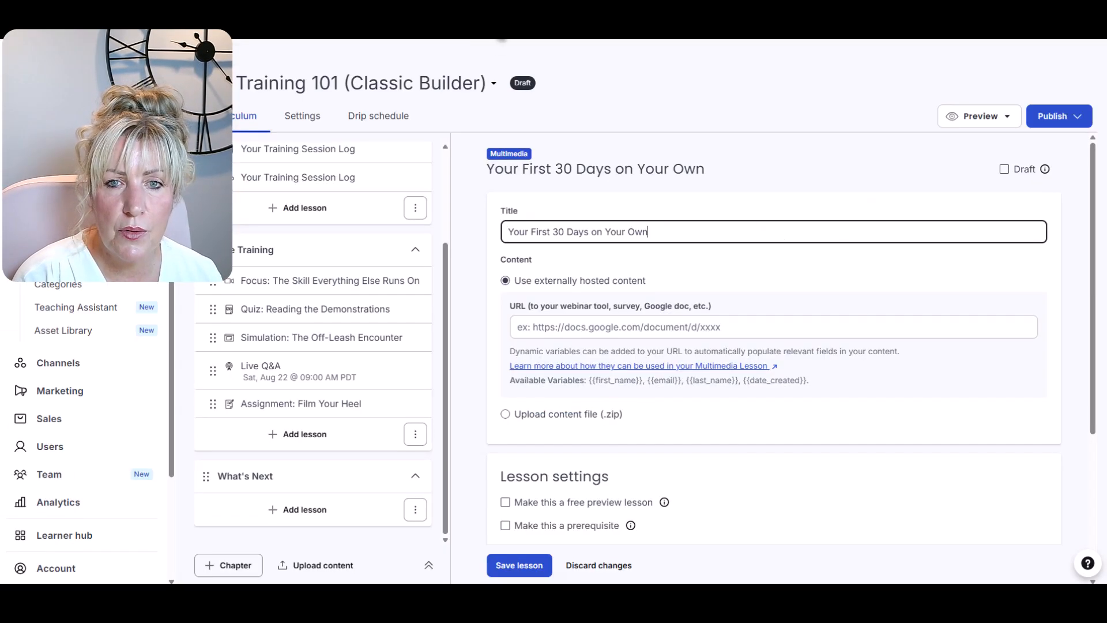
click(645, 327)
key(ctrl+v)
click(519, 565)
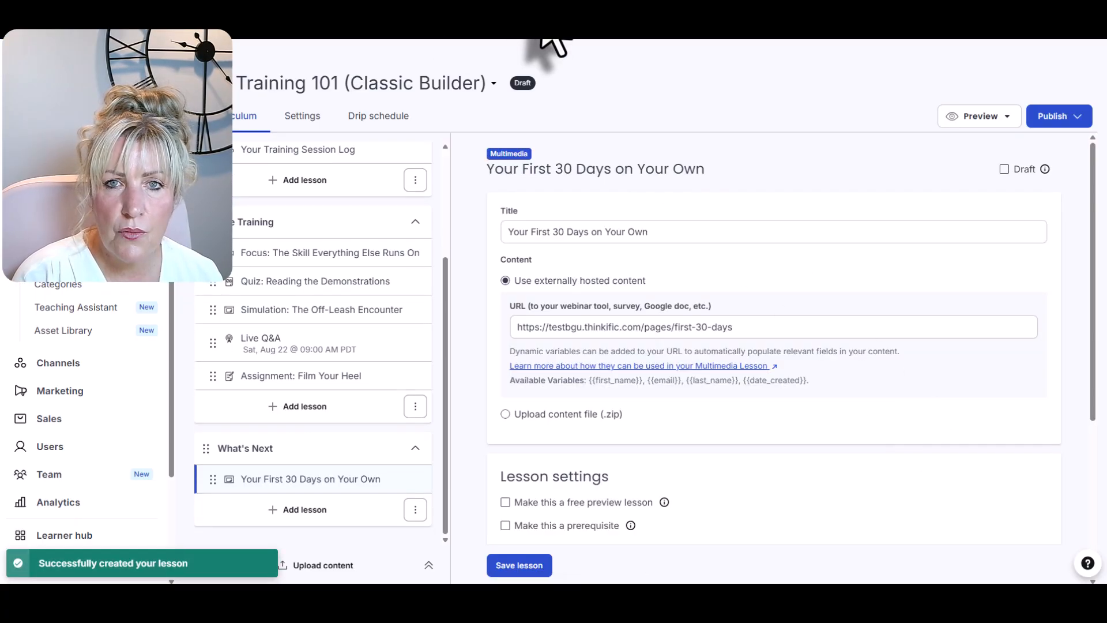
click(545, 39)
click(67, 362)
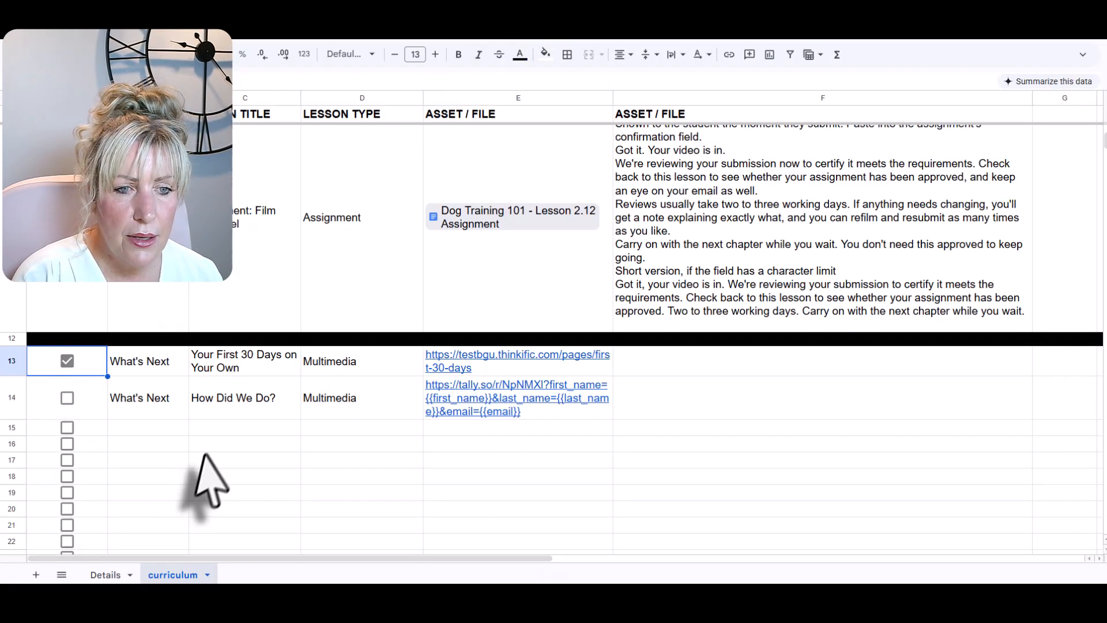
Add another multimedia lesson to the What's Next chapter, using the spreadsheet title "How Did We Do?".
click(236, 404)
click(499, 40)
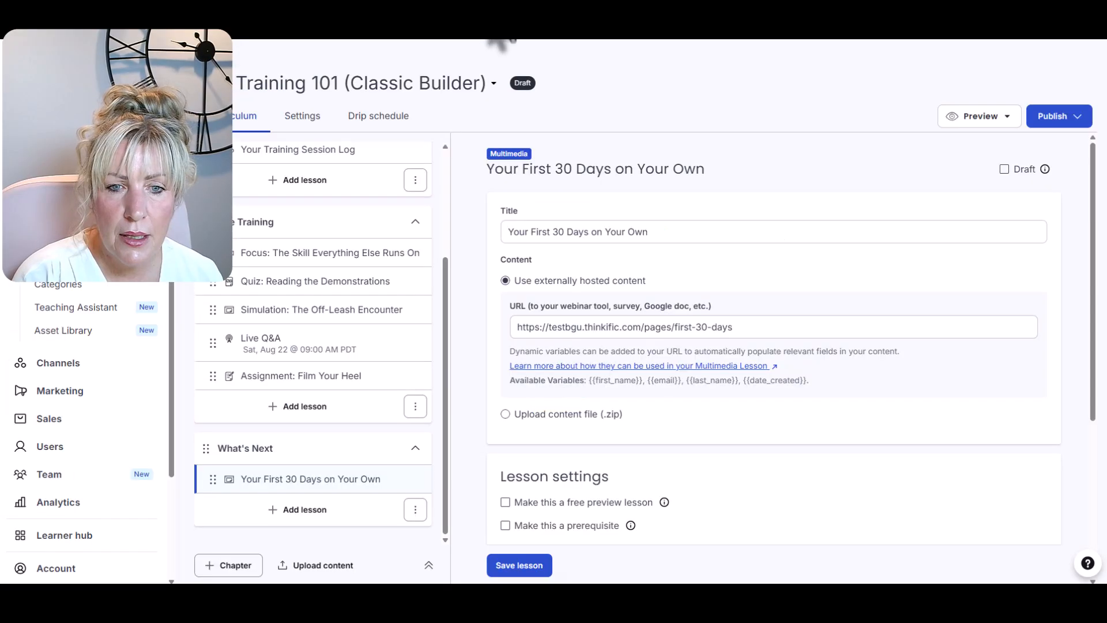
click(296, 510)
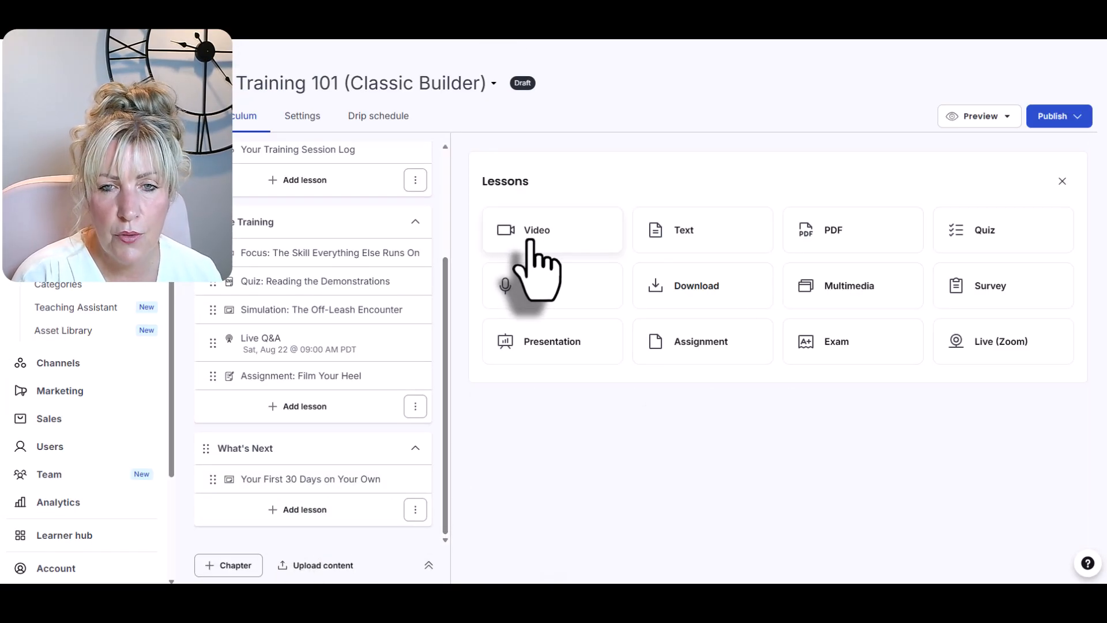
click(865, 294)
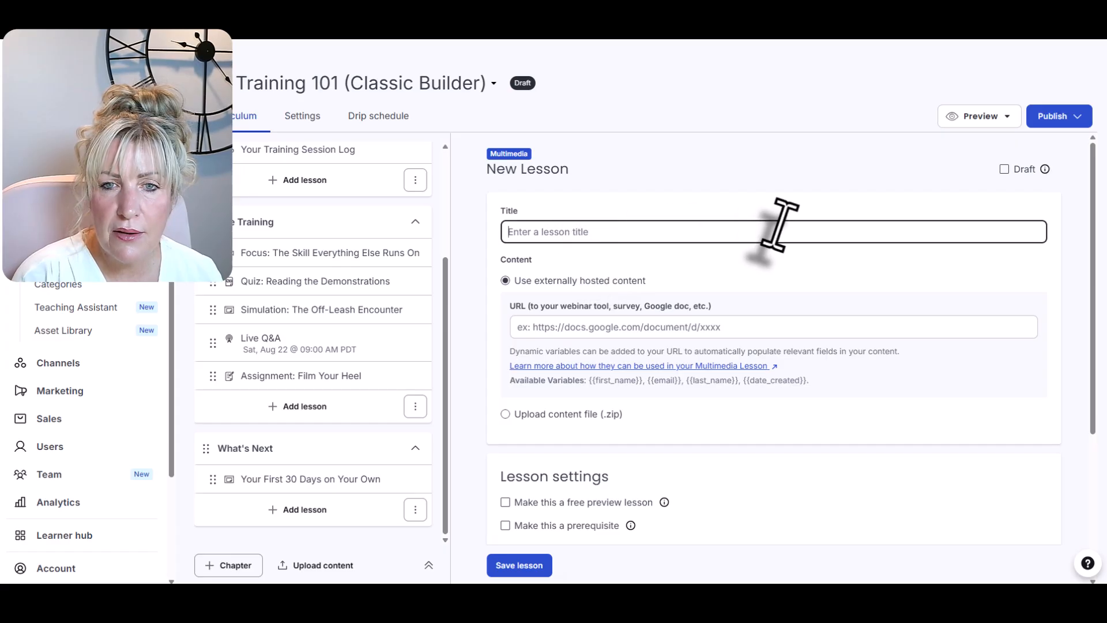
key(ctrl+v)
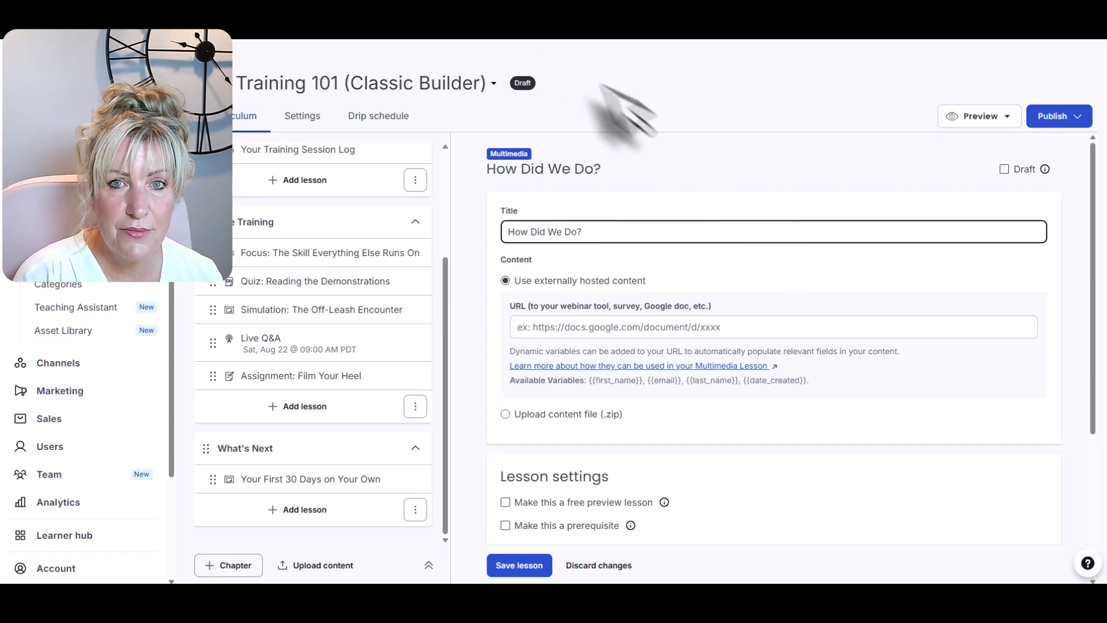
Copy the Tally survey link with its first name, last name and email variables from the spreadsheet into the lesson's URL.
click(546, 6)
click(453, 386)
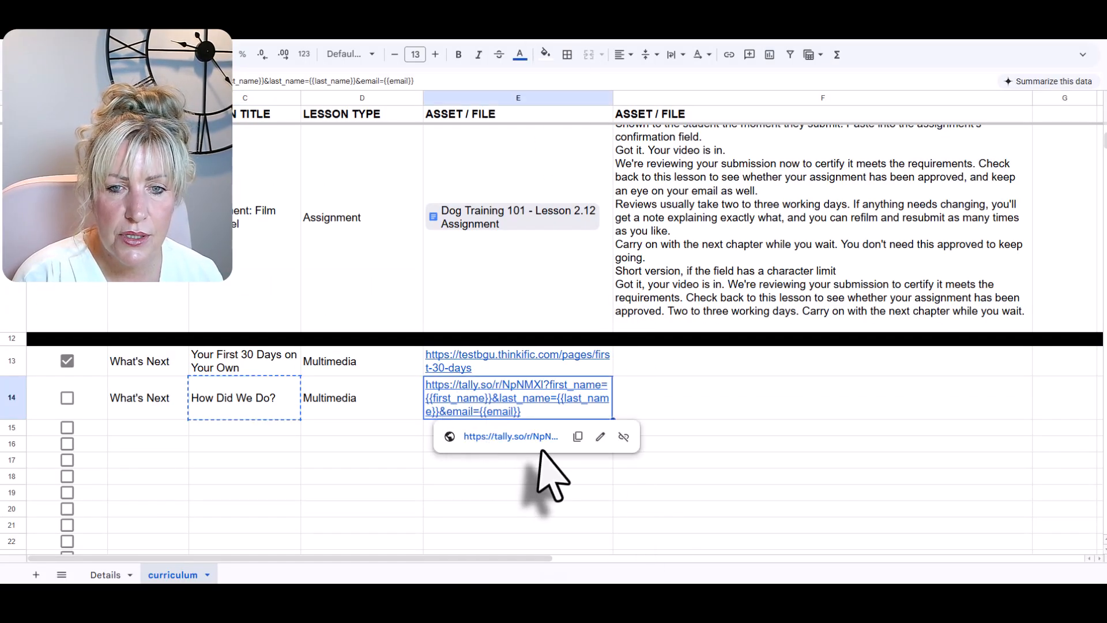
key(ctrl+c)
click(447, 12)
click(608, 326)
key(ctrl+v)
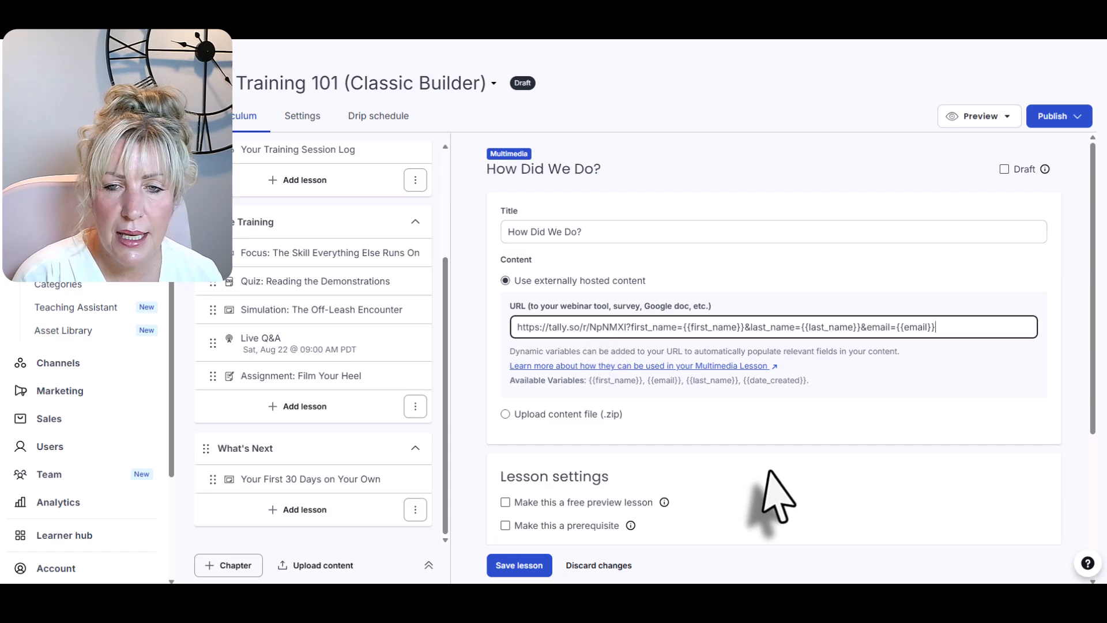
Examine the dynamic variables in the survey URL and the list of available variables beneath it.
drag(955, 327, 634, 327)
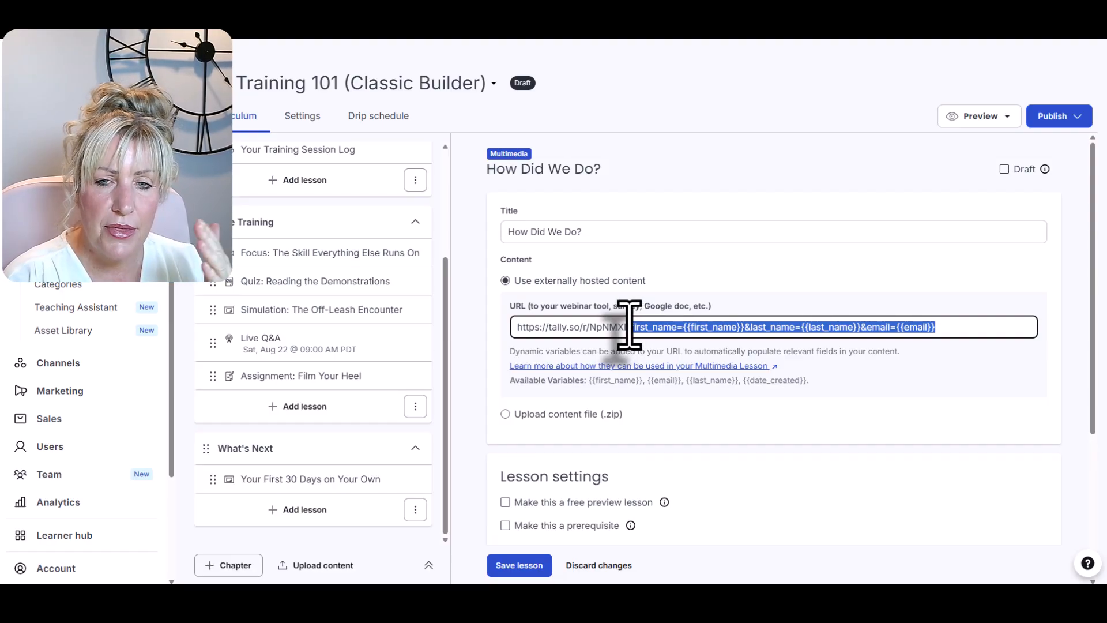
click(630, 327)
click(748, 329)
click(886, 328)
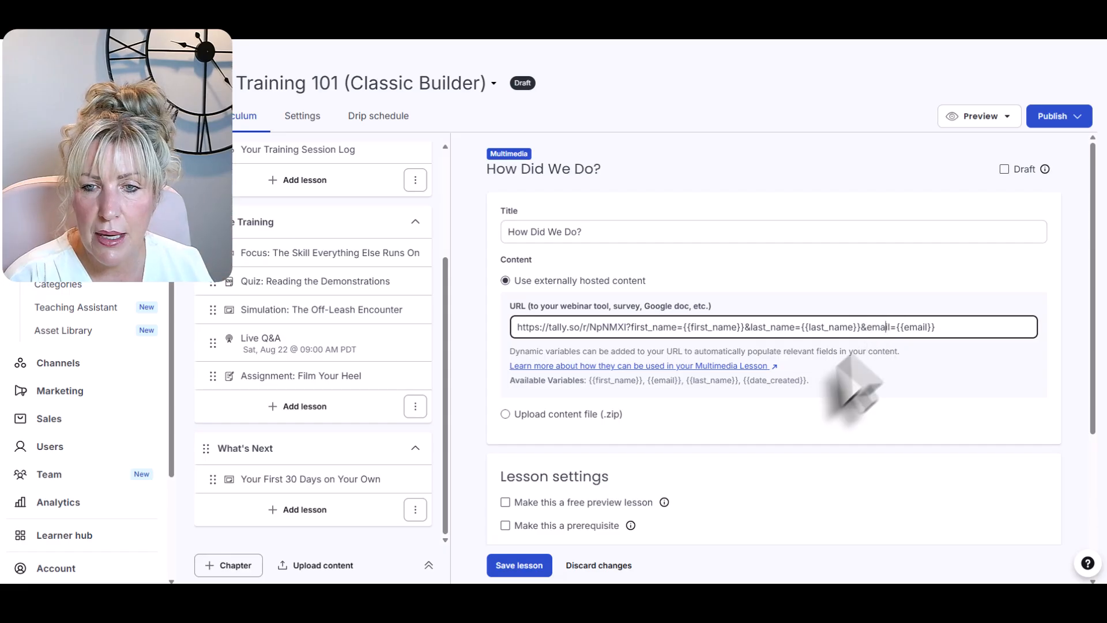
drag(812, 382, 745, 381)
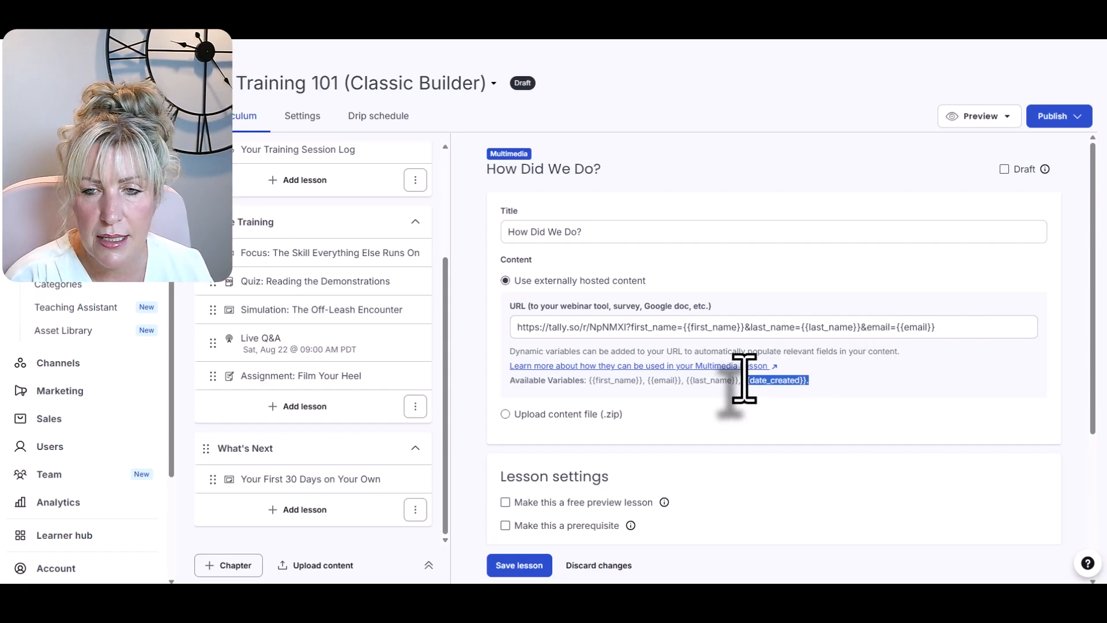
Save the "How Did We Do?" multimedia lesson with its survey URL.
drag(744, 379, 741, 380)
scroll(705, 458, down, 3)
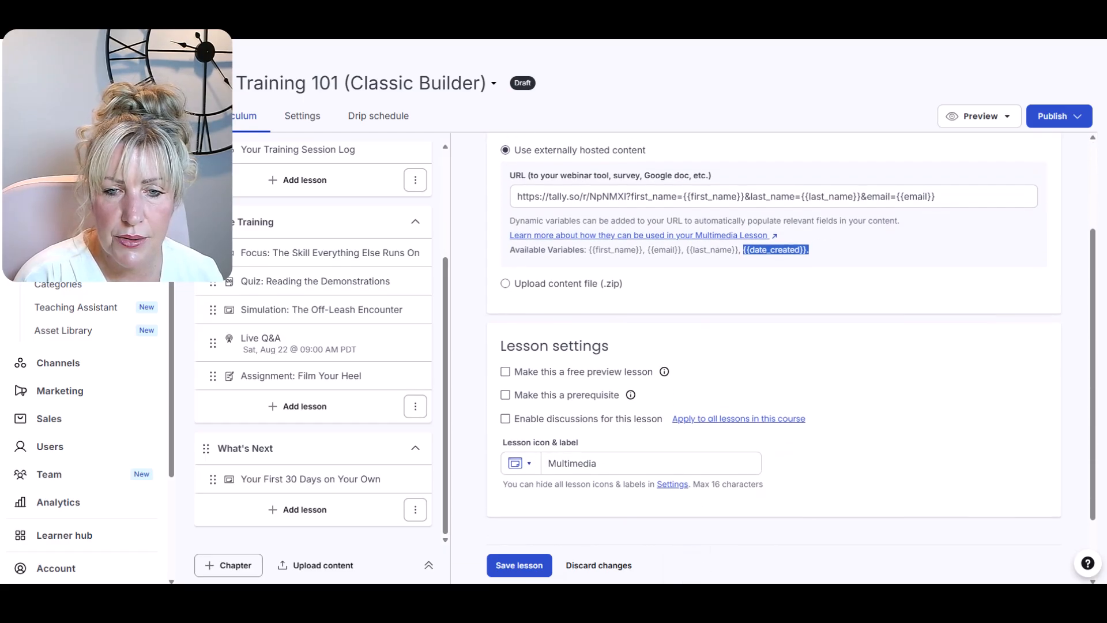
click(522, 565)
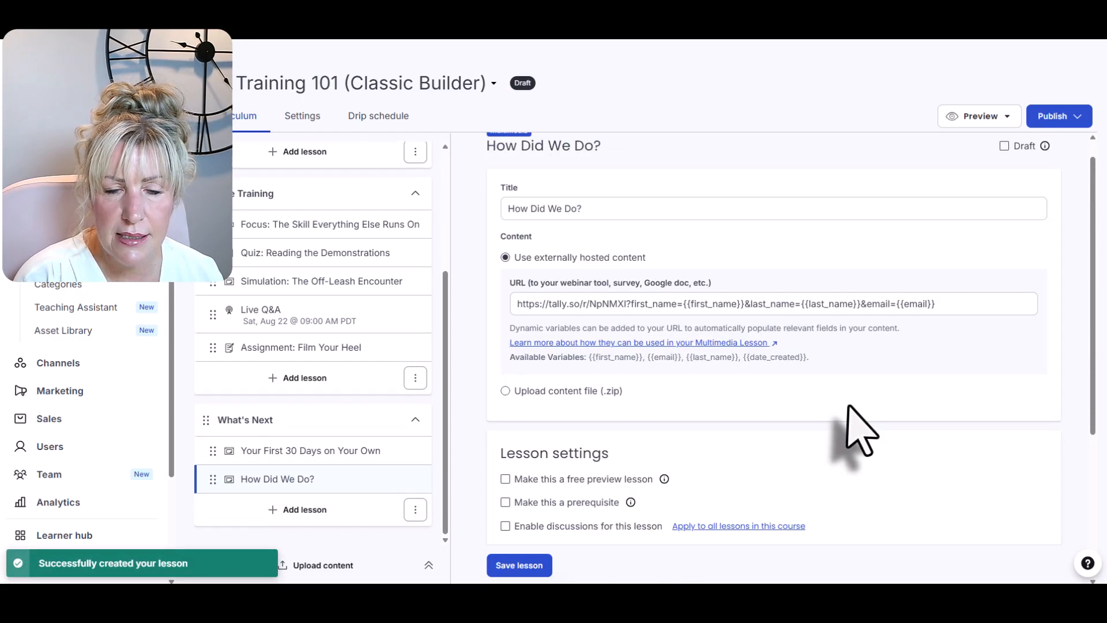
Preview the course as a learner and download the wall chart PDF from the "Your First 30 Days on Your Own" lesson.
click(969, 117)
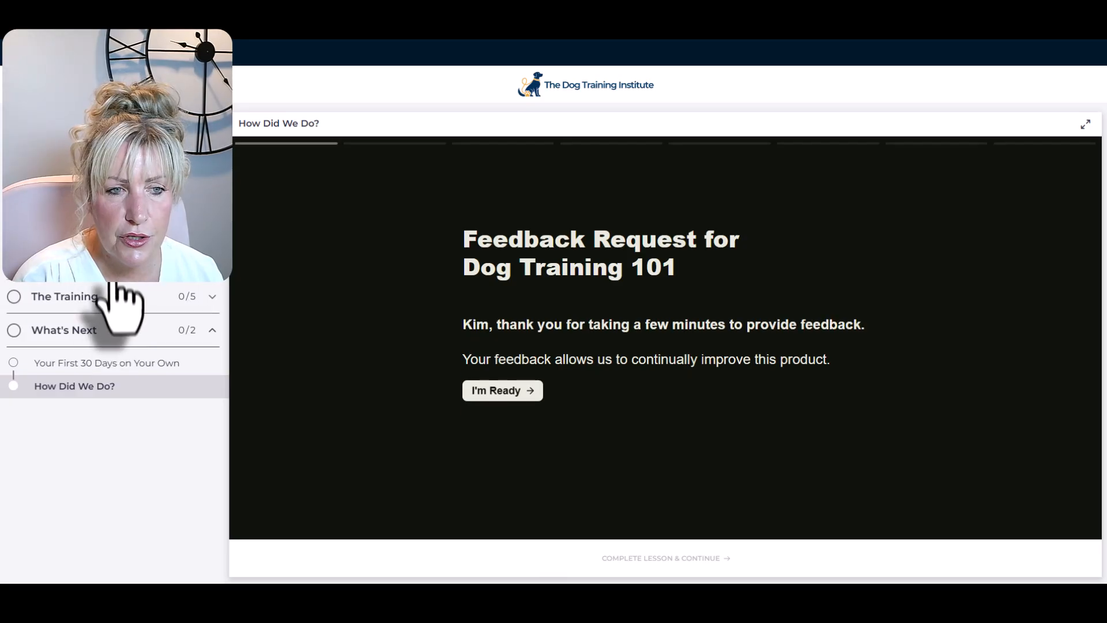
click(76, 363)
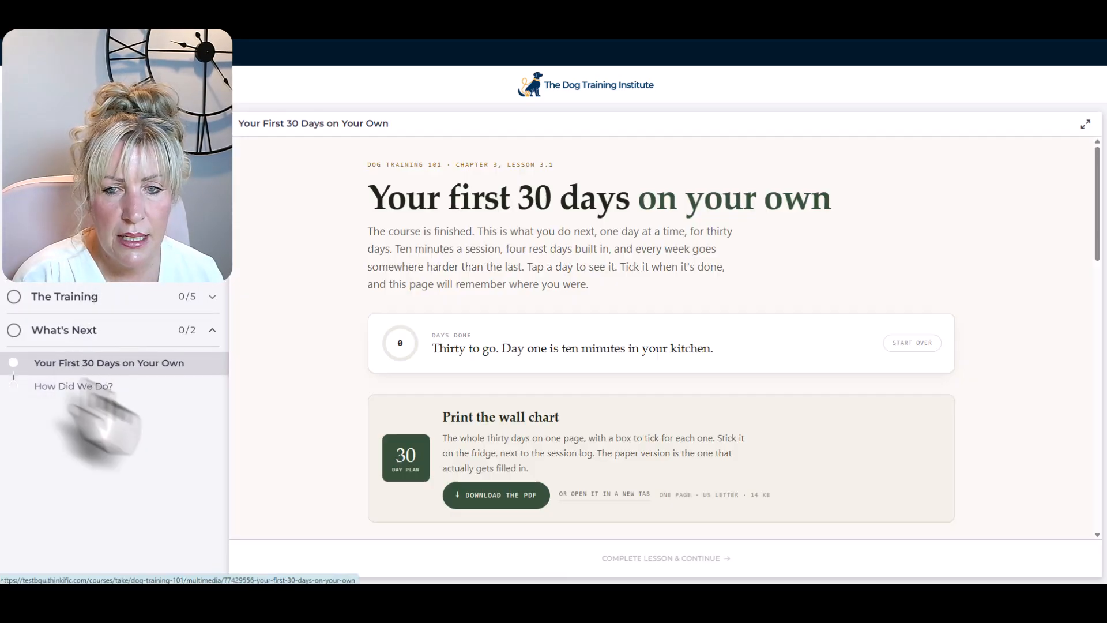
drag(333, 213, 855, 194)
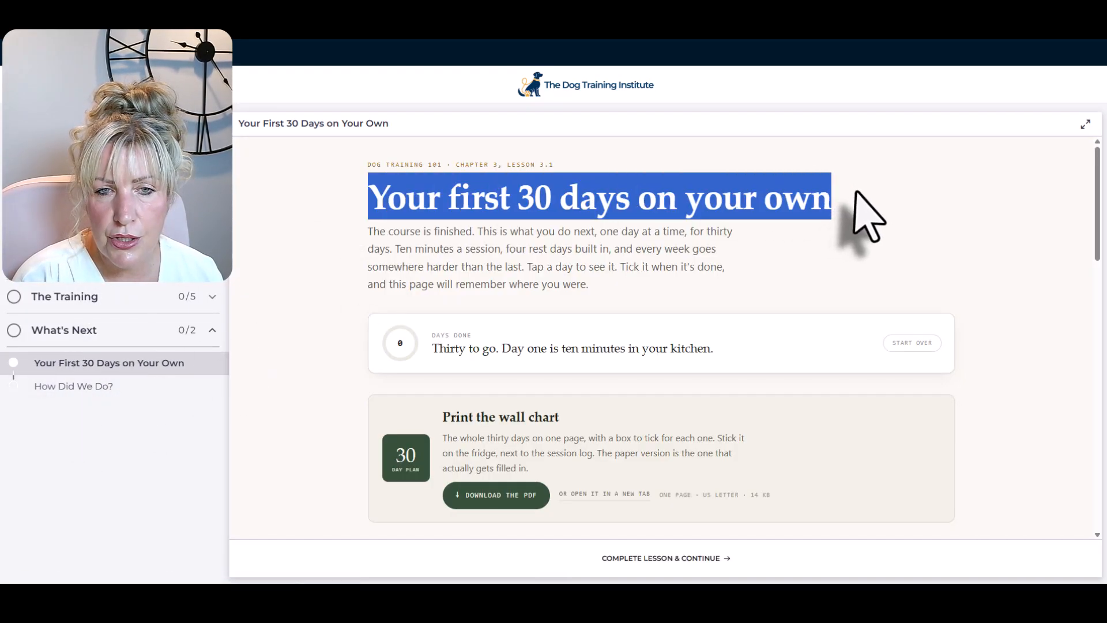
scroll(964, 276, down, 3)
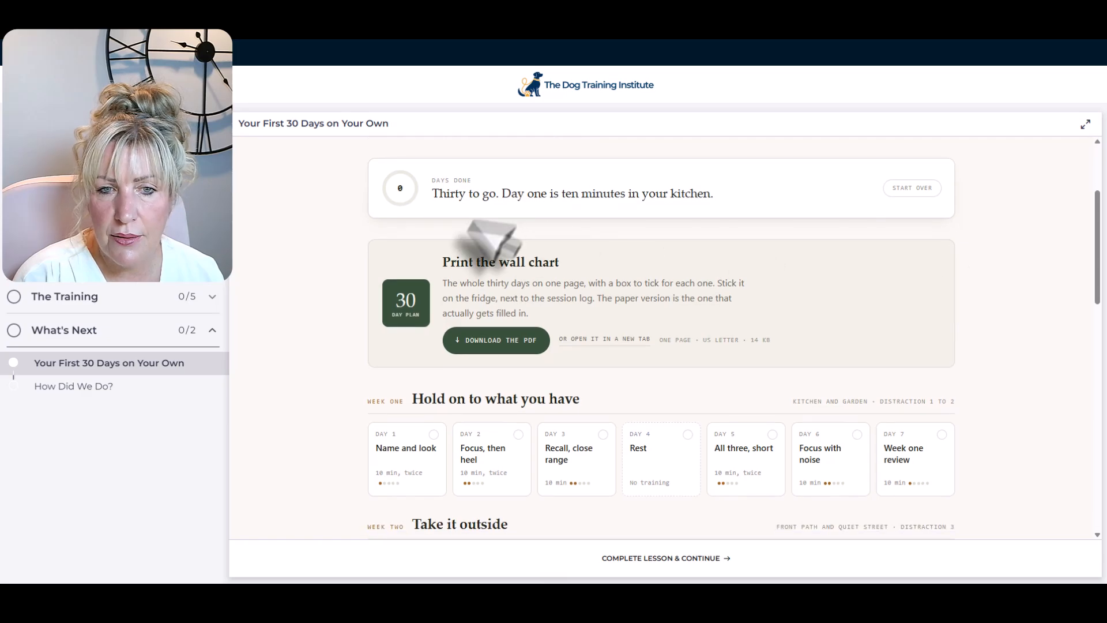
drag(440, 261, 559, 263)
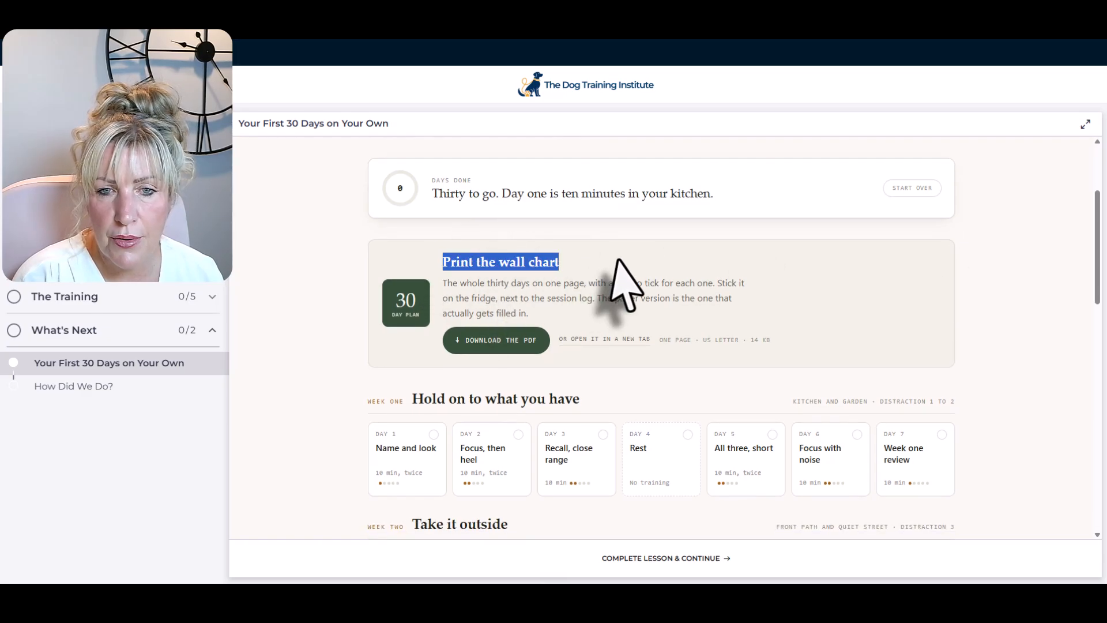
click(507, 342)
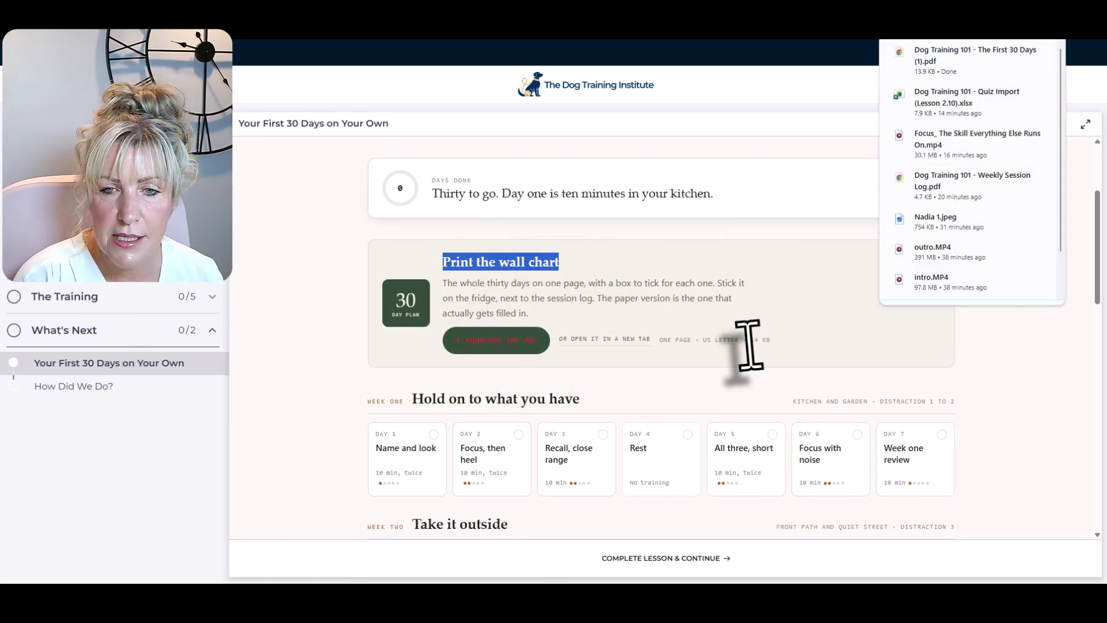
Mark days 1, 2 and 3 of week one as done in the previewed 30-day plan.
click(807, 341)
scroll(816, 334, down, 5)
scroll(790, 309, up, 2)
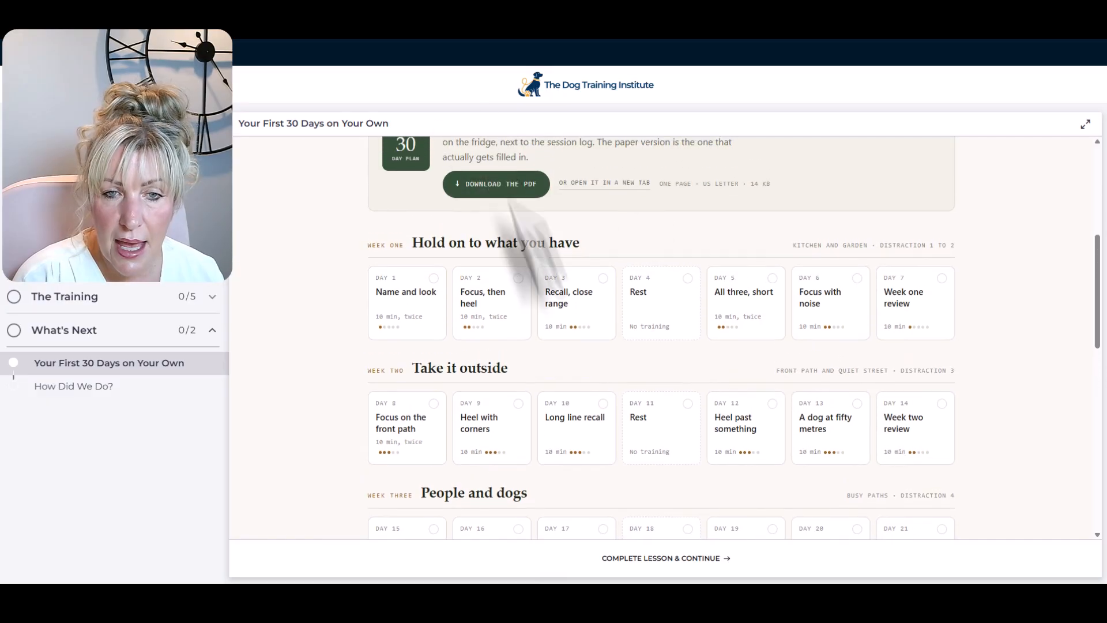
click(443, 295)
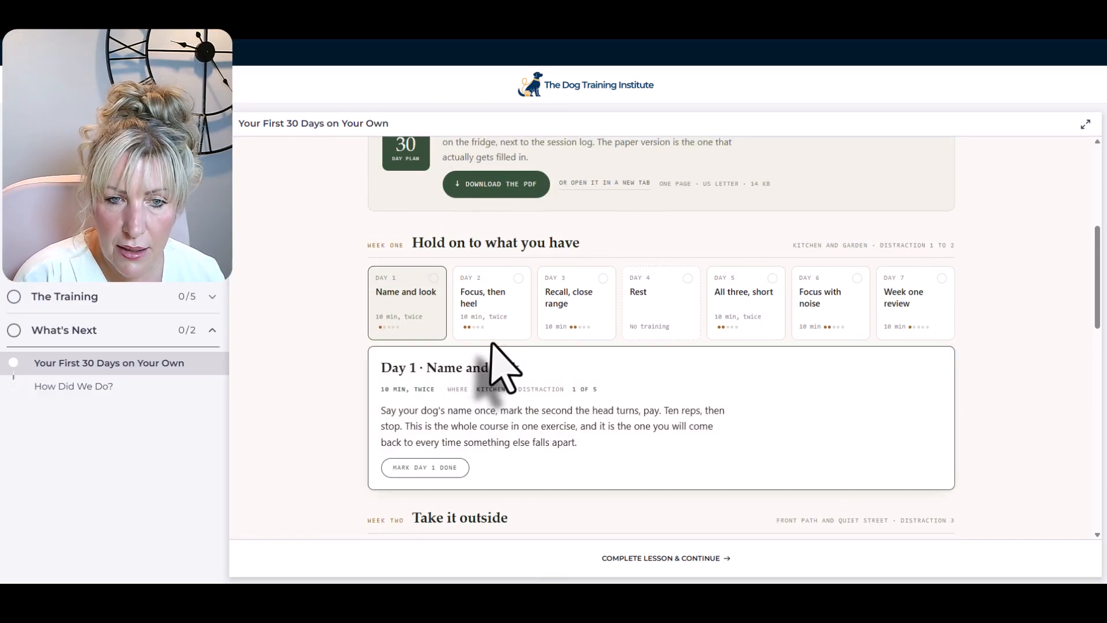
click(424, 468)
click(490, 297)
click(444, 466)
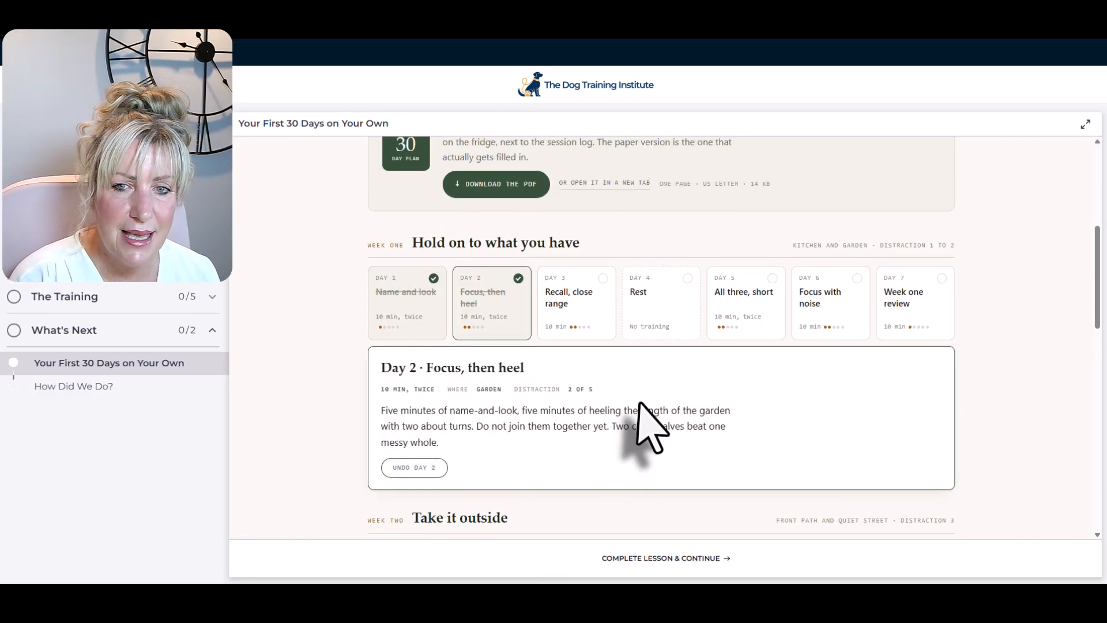
click(566, 316)
click(434, 468)
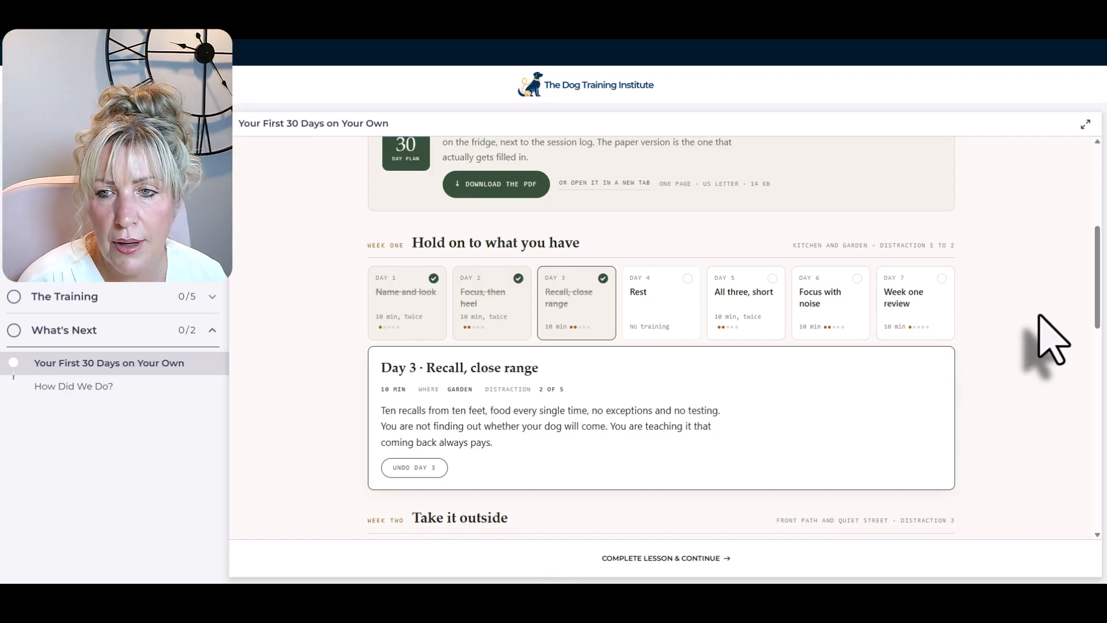
Mark day 8 of week two as done and look through the rest of the 30-day plan.
scroll(970, 355, down, 15)
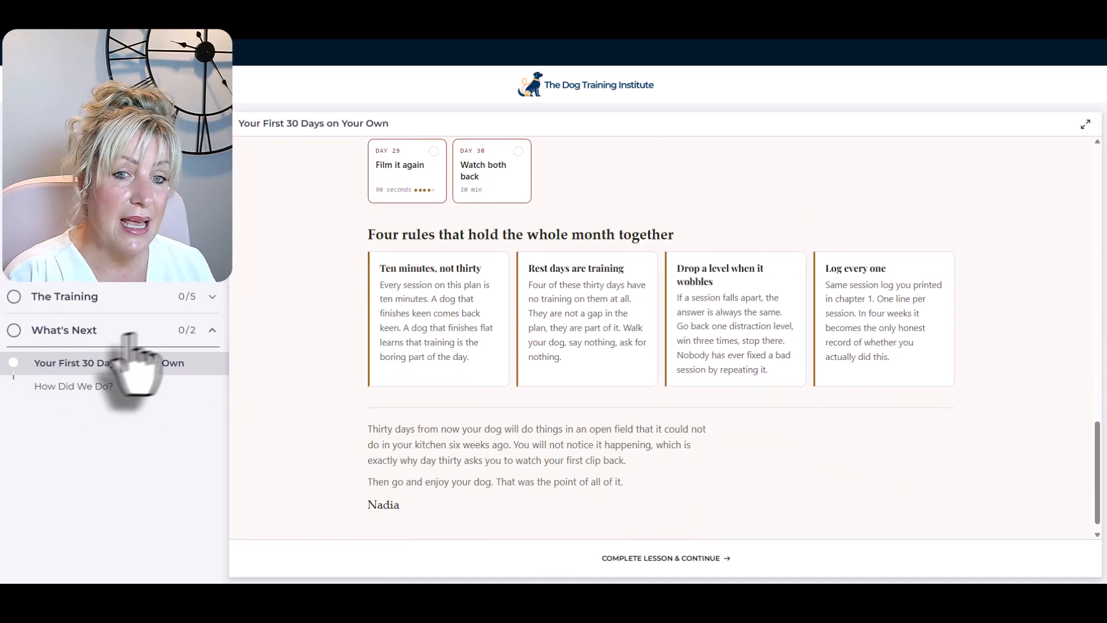
scroll(1078, 415, up, 15)
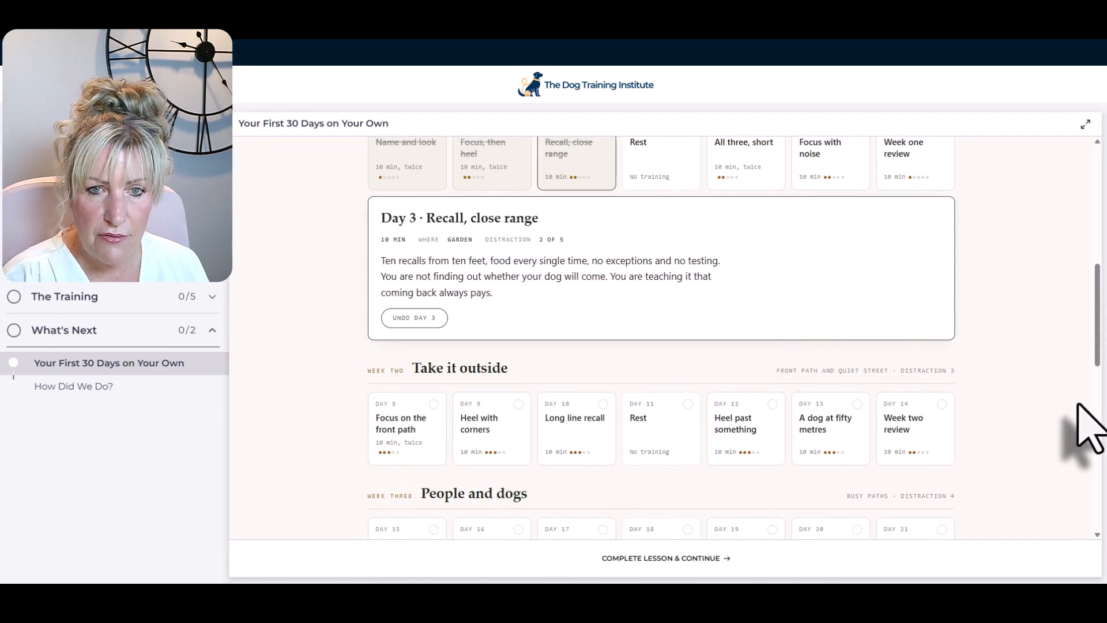
click(430, 430)
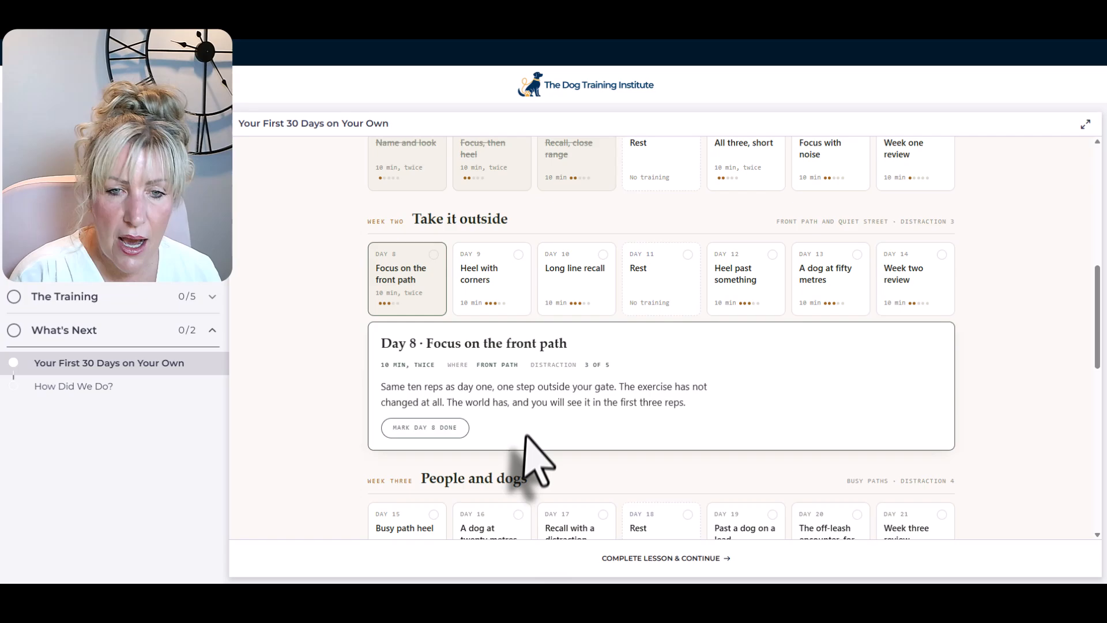
click(434, 430)
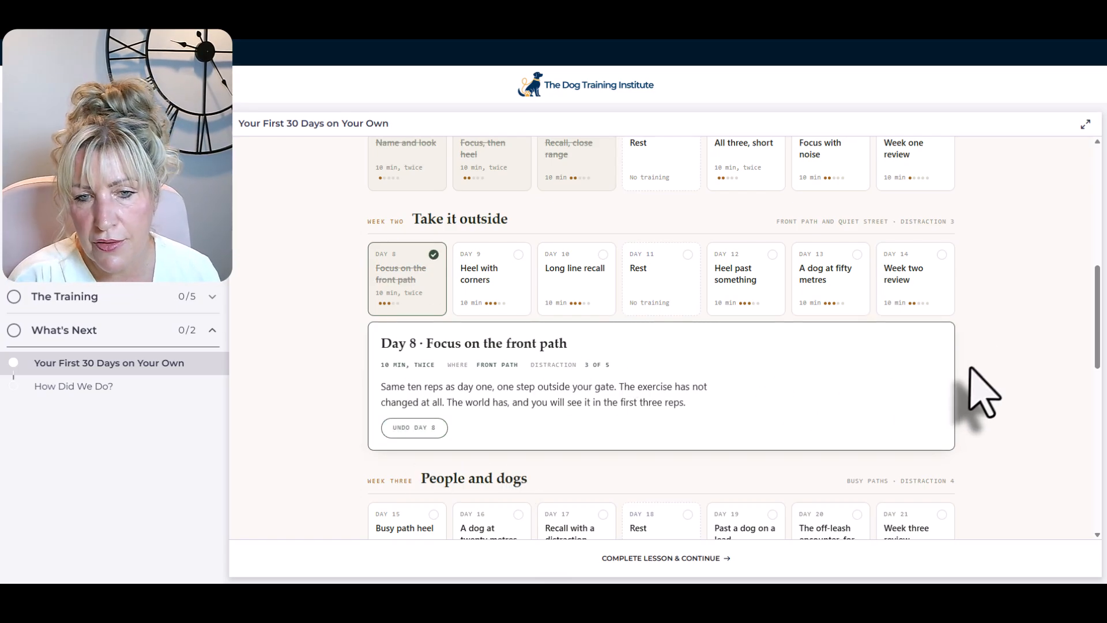
scroll(975, 375, down, 10)
scroll(989, 392, down, 1)
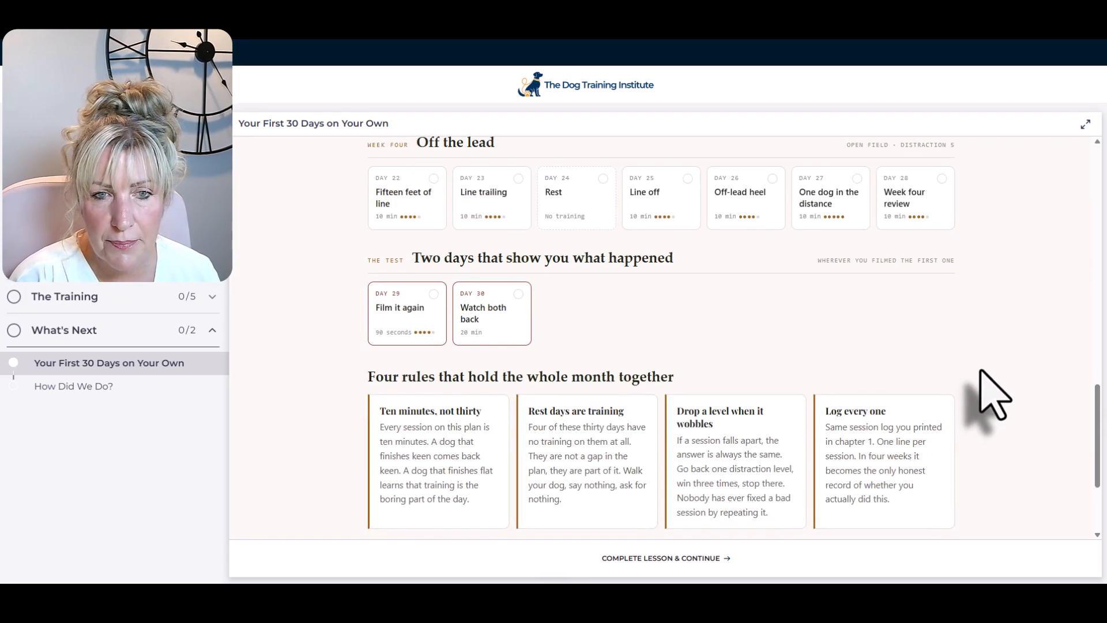
In the previewed "How Did We Do?" survey, rate quality four stars, answer Yes to exceeded value and No to technical problems.
click(81, 385)
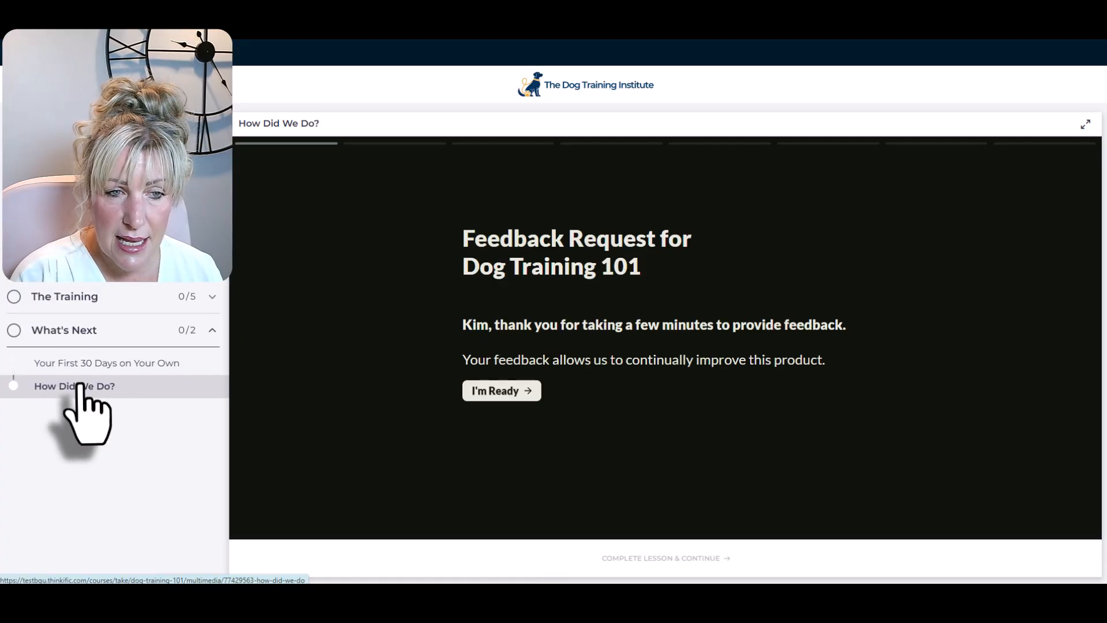
drag(461, 234, 692, 276)
click(503, 391)
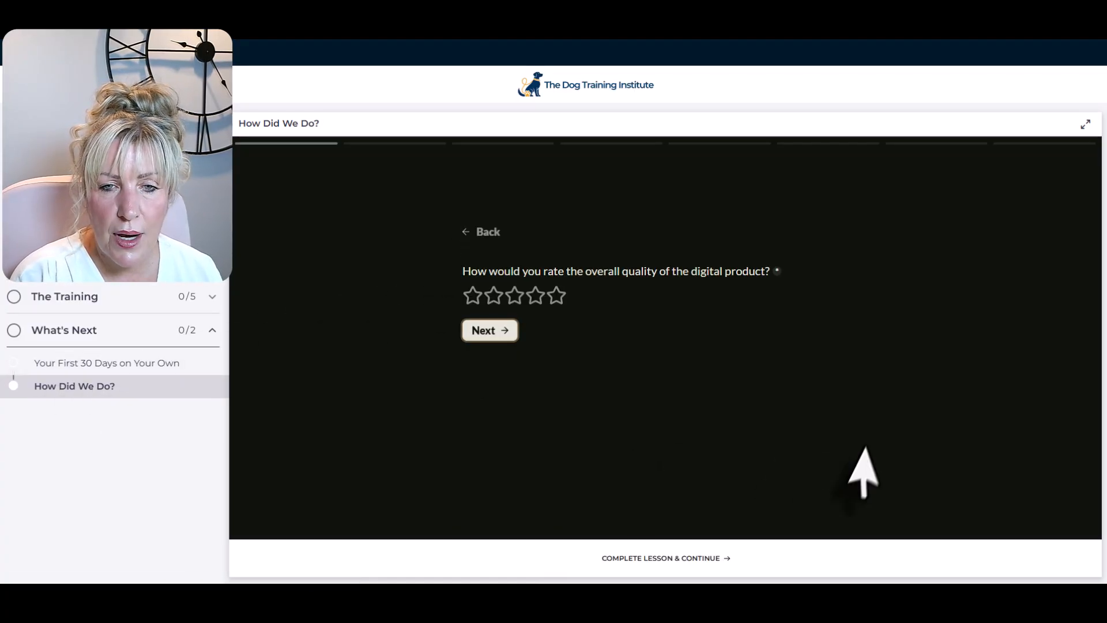
click(536, 295)
click(491, 330)
click(555, 295)
click(519, 311)
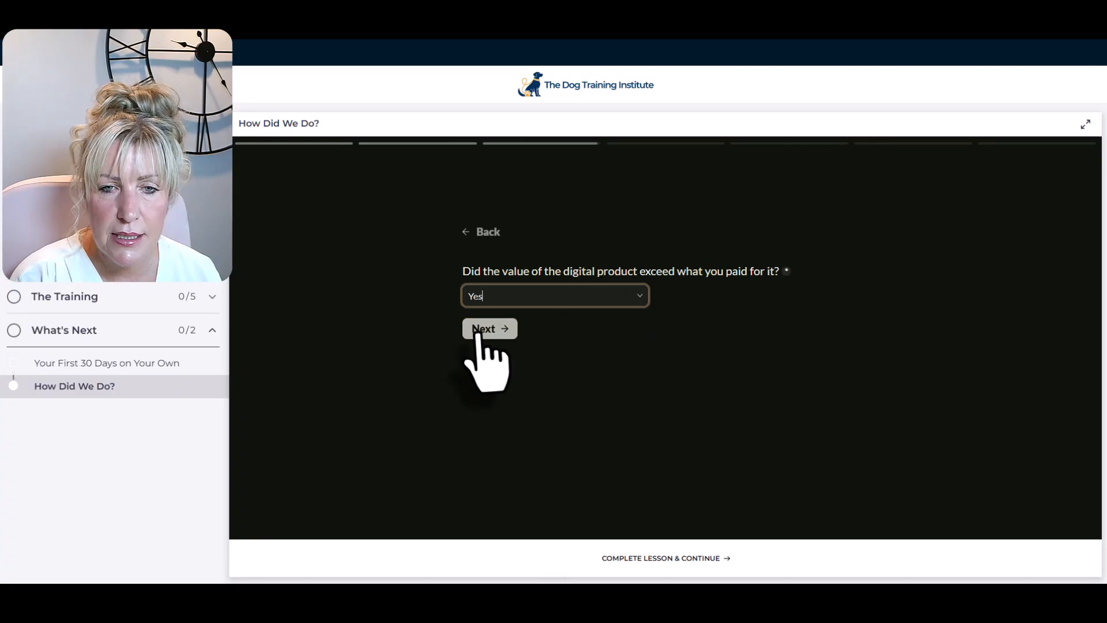
click(488, 326)
click(634, 326)
click(539, 366)
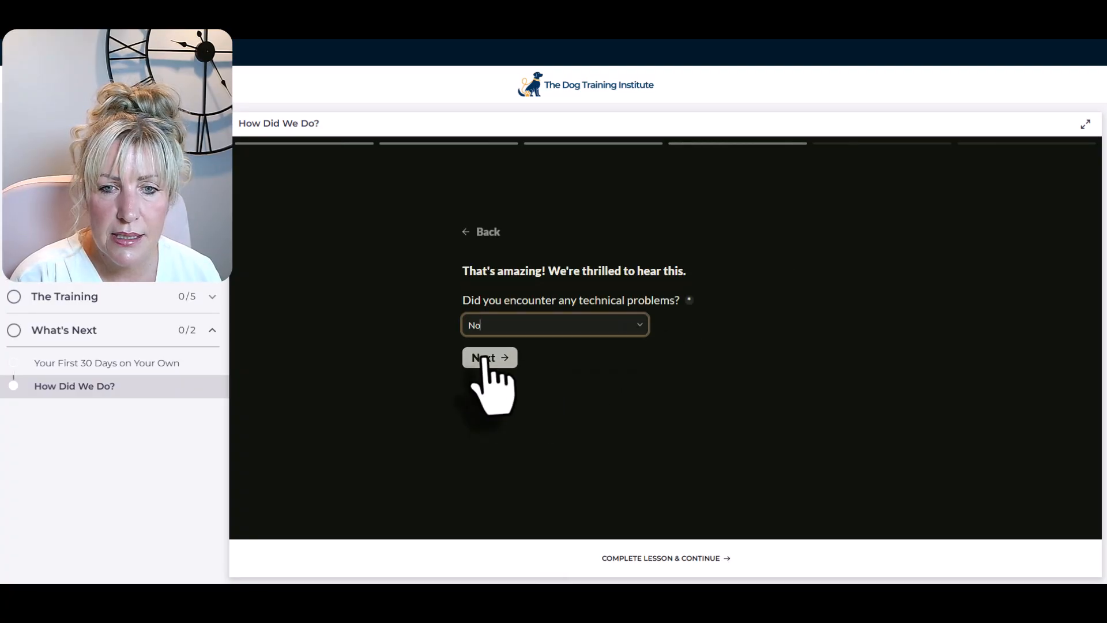
click(489, 359)
Answer the survey's testimonial question with "Yes, I'd like to provide a testimonial" and continue to the testimonial form.
click(635, 301)
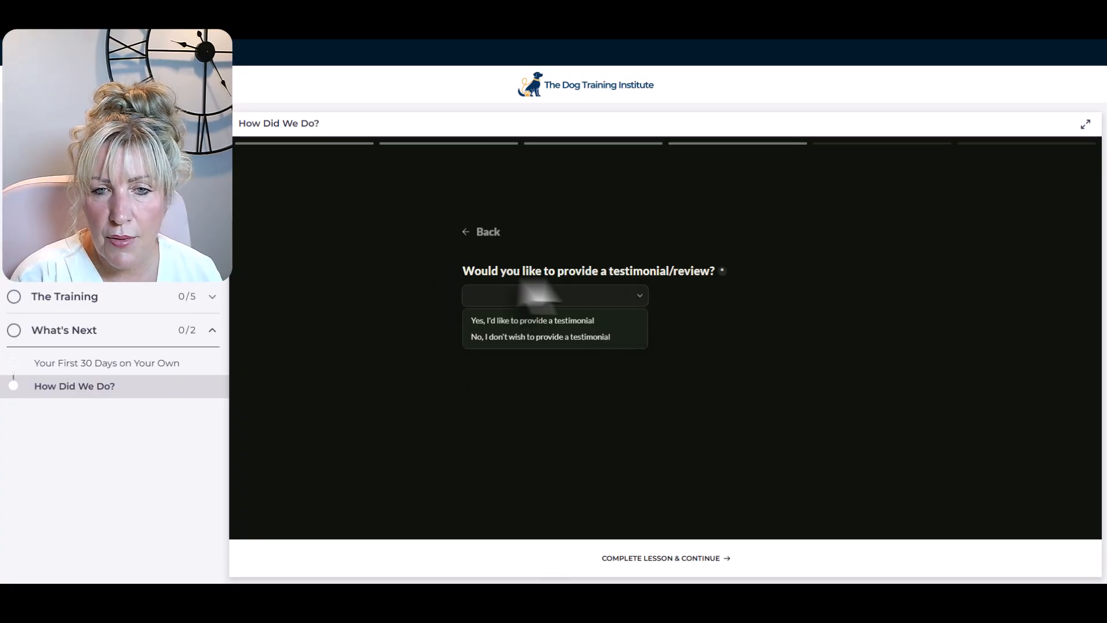
click(751, 274)
drag(465, 277, 743, 271)
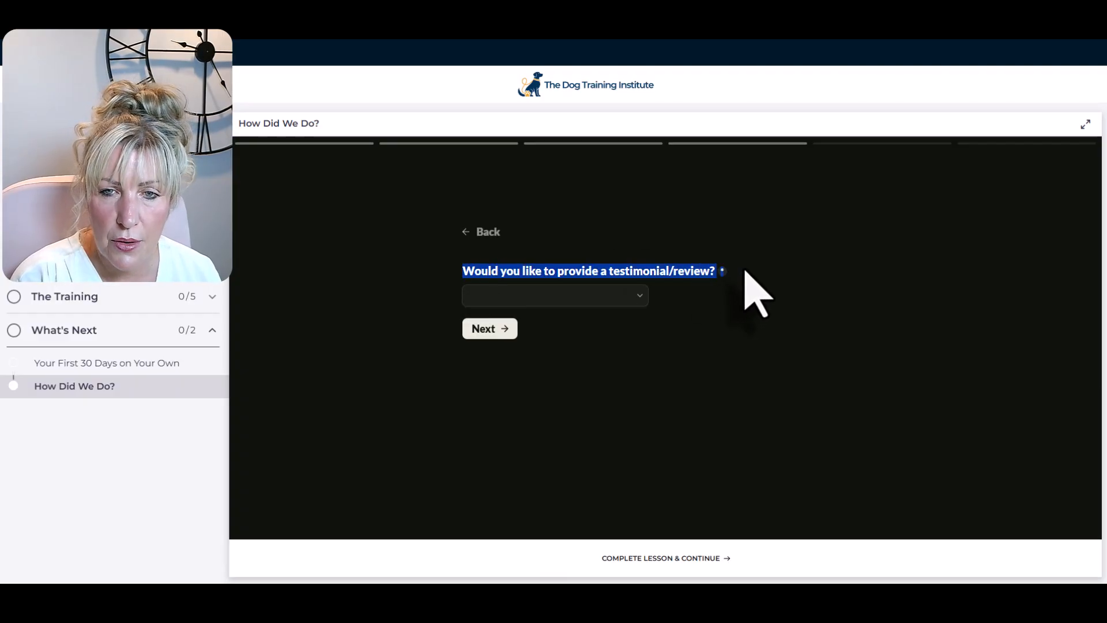
click(617, 295)
click(533, 319)
click(488, 328)
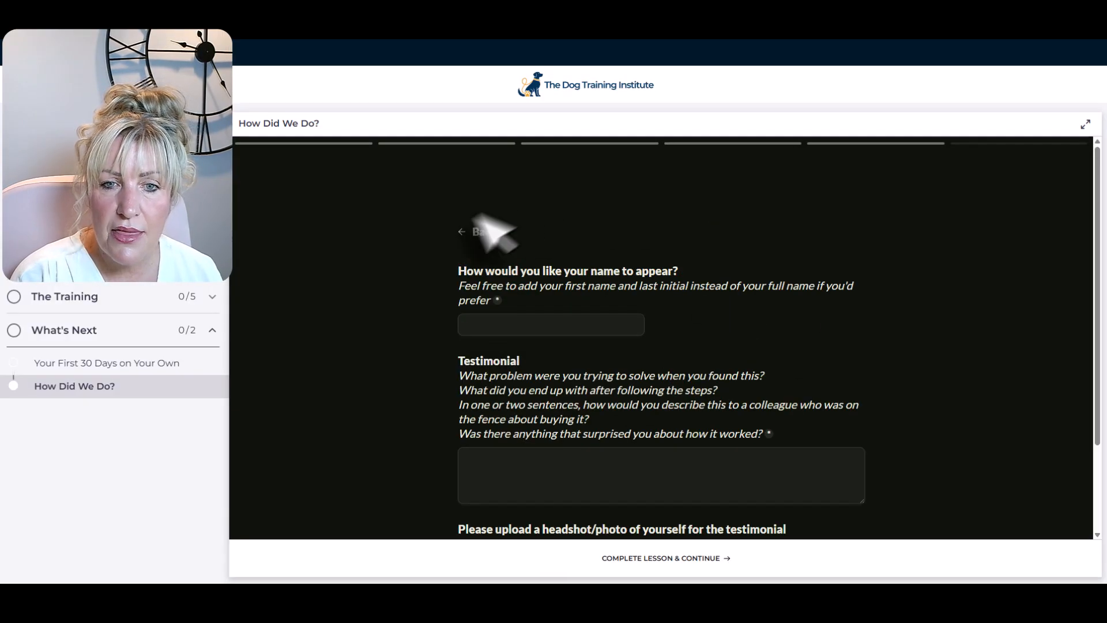
Examine the testimonial form's display name, testimonial prompts and headshot upload fields.
drag(461, 270, 717, 275)
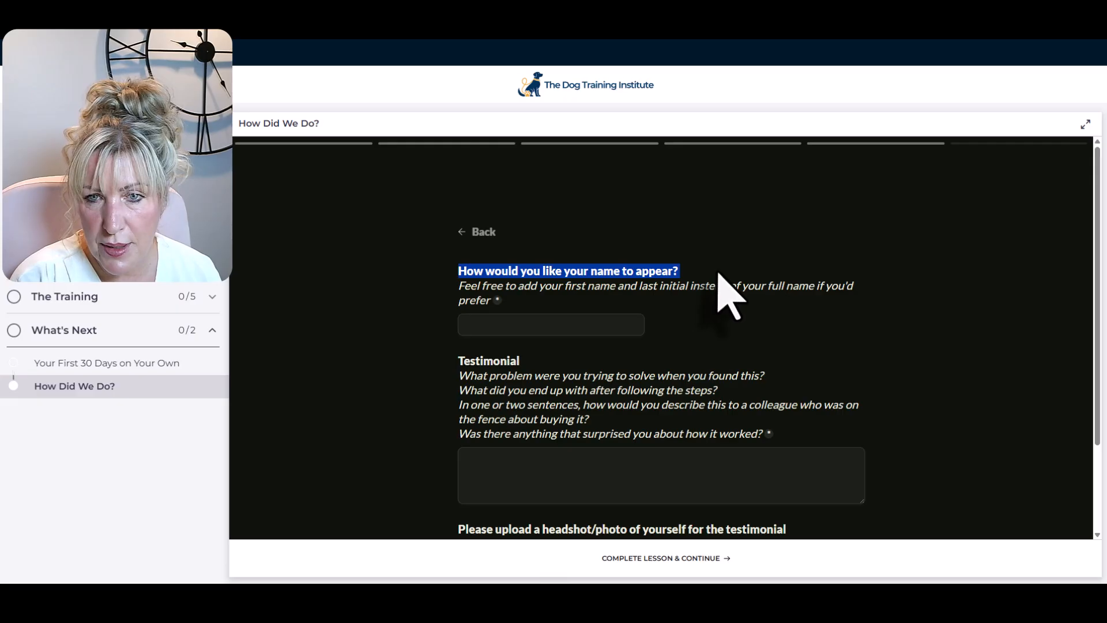
scroll(698, 283, down, 2)
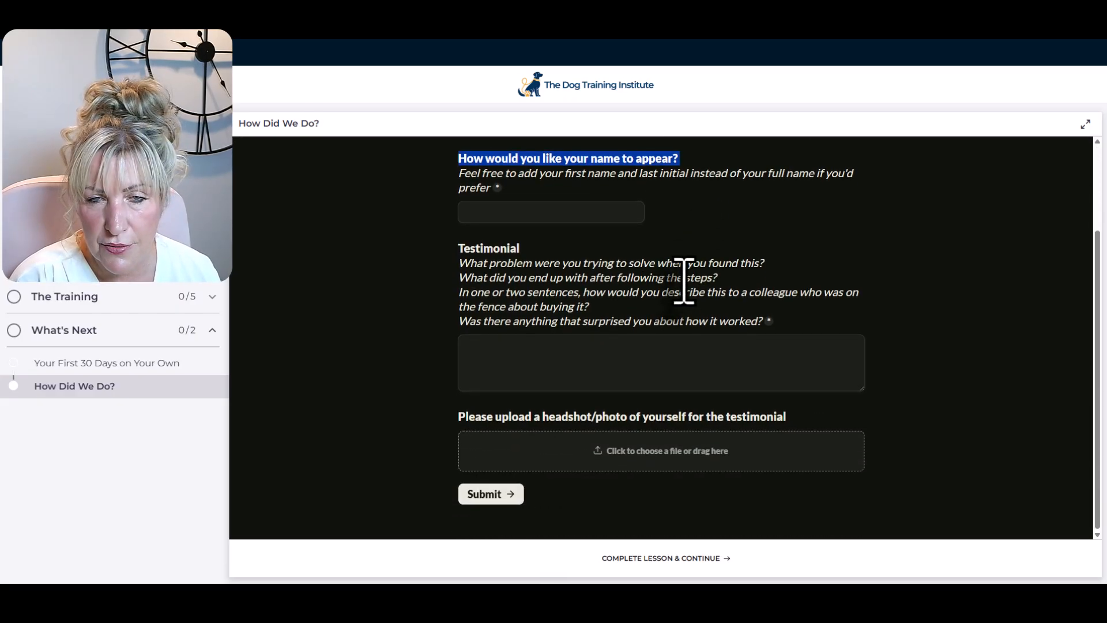
drag(438, 251, 661, 378)
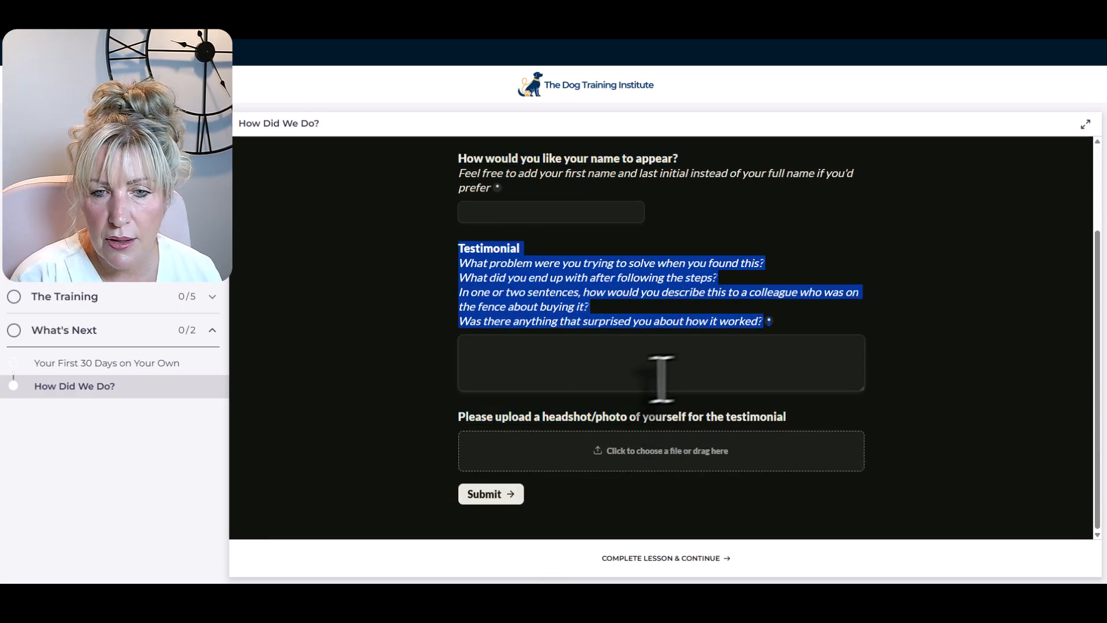
click(443, 421)
drag(461, 430, 840, 549)
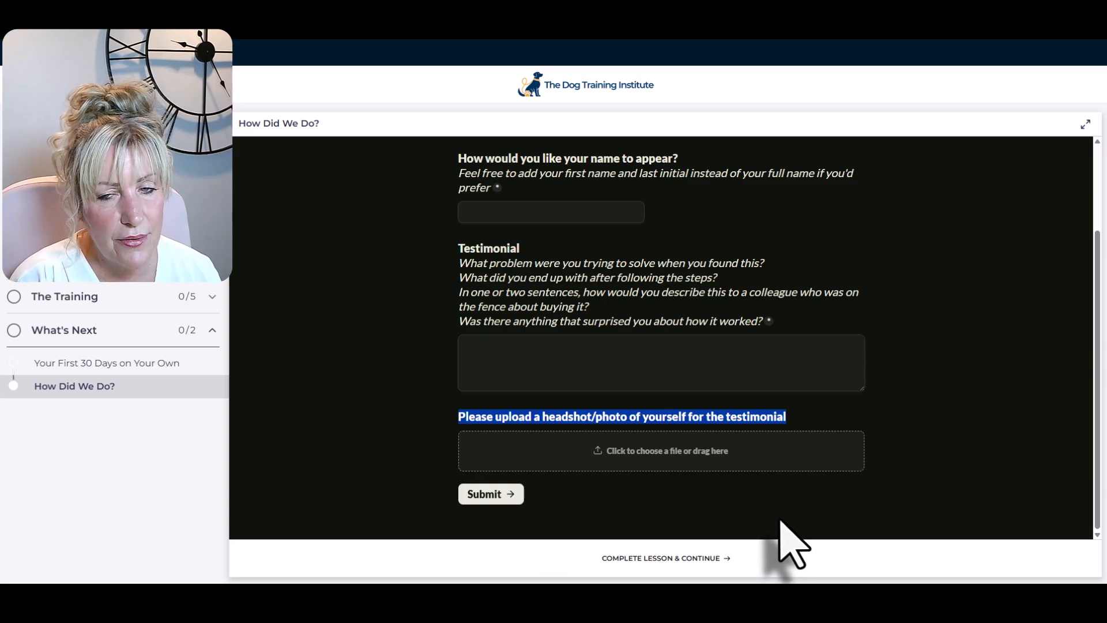
scroll(940, 387, up, 2)
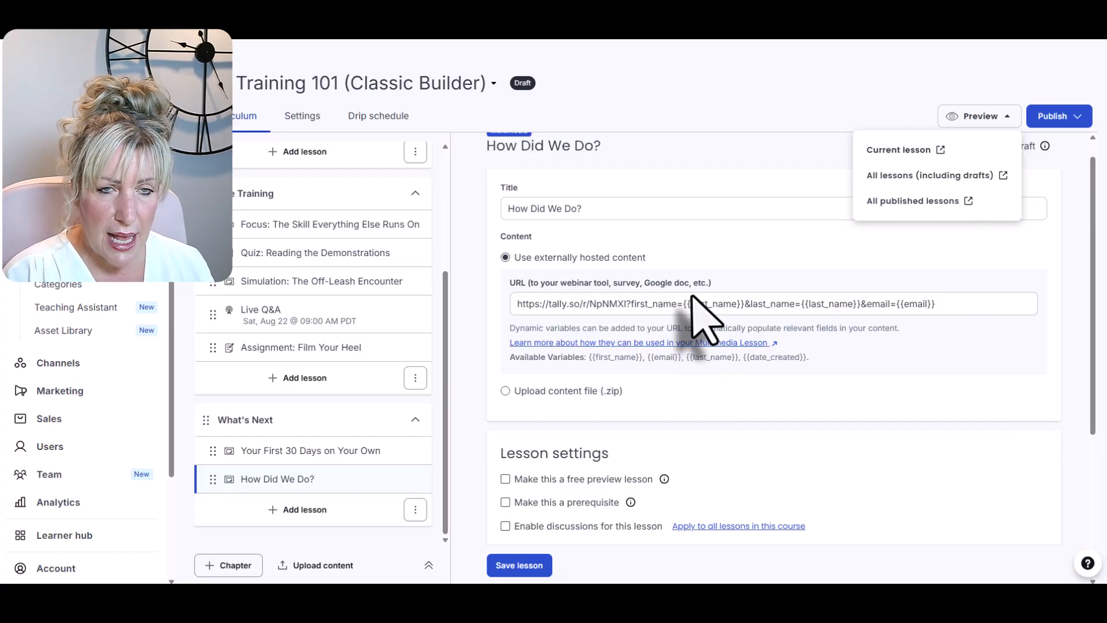
Check the course's drip schedule, settings and Live Q&A lesson, ending back on the curriculum.
click(381, 118)
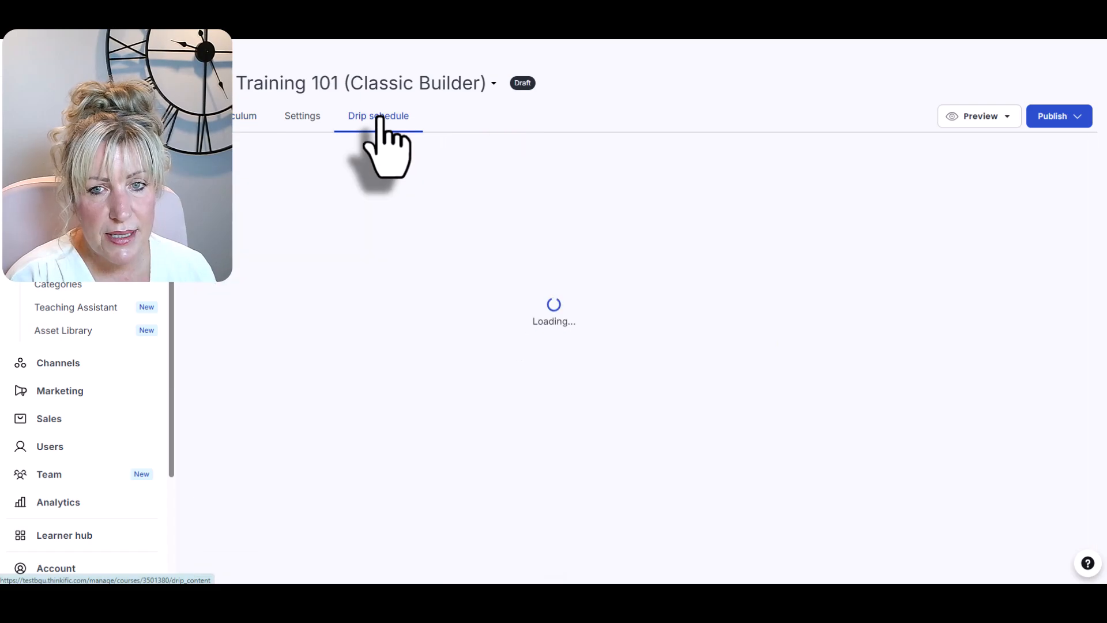
click(245, 124)
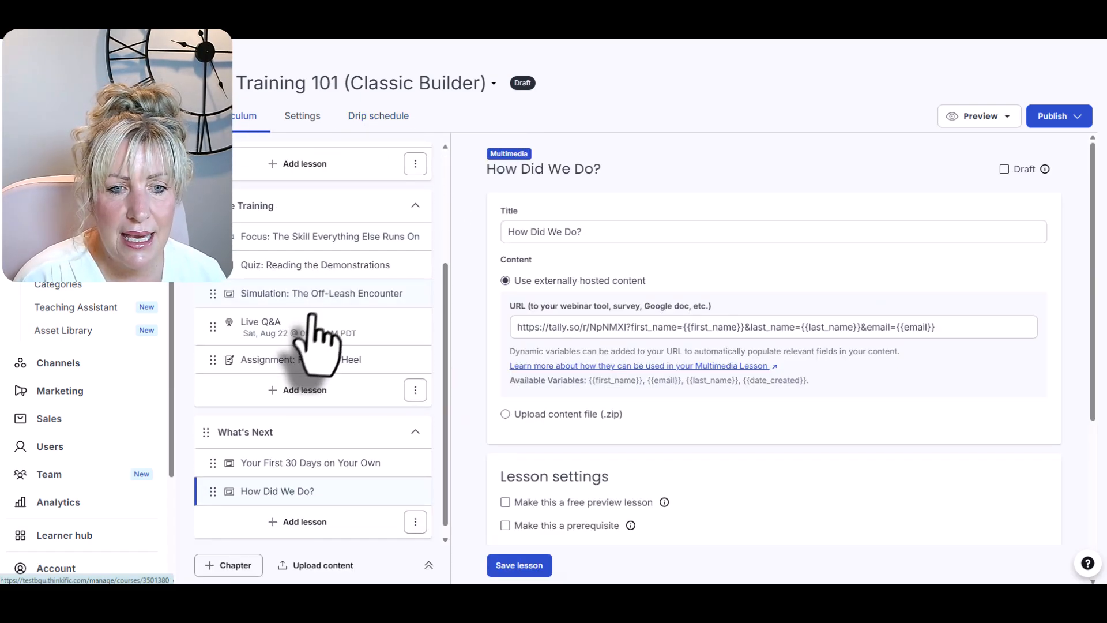
click(277, 317)
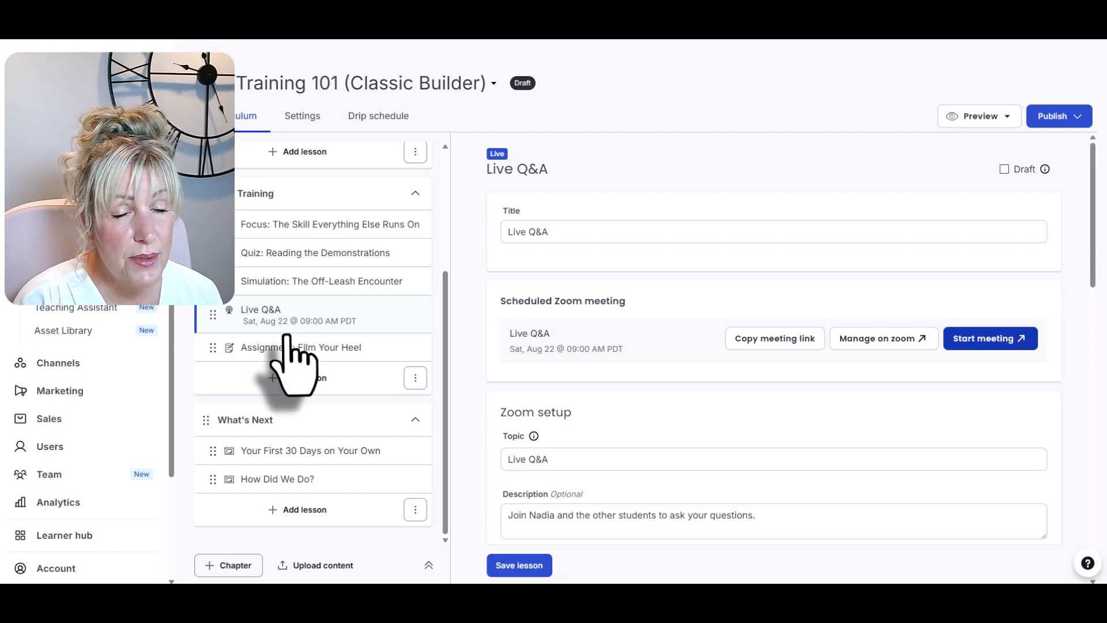
click(300, 115)
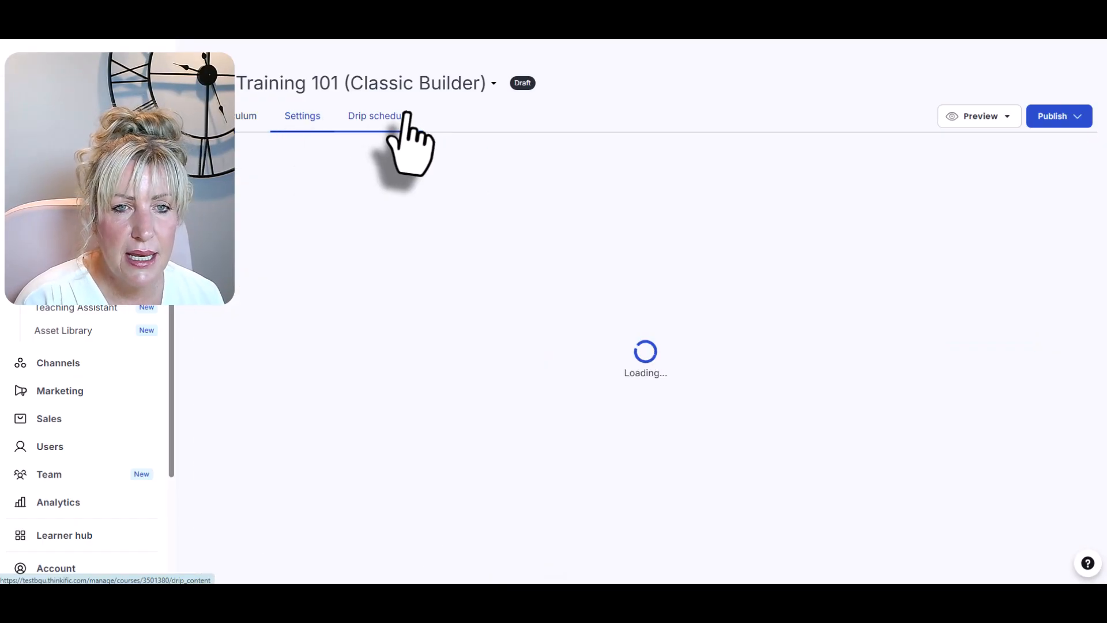
click(366, 118)
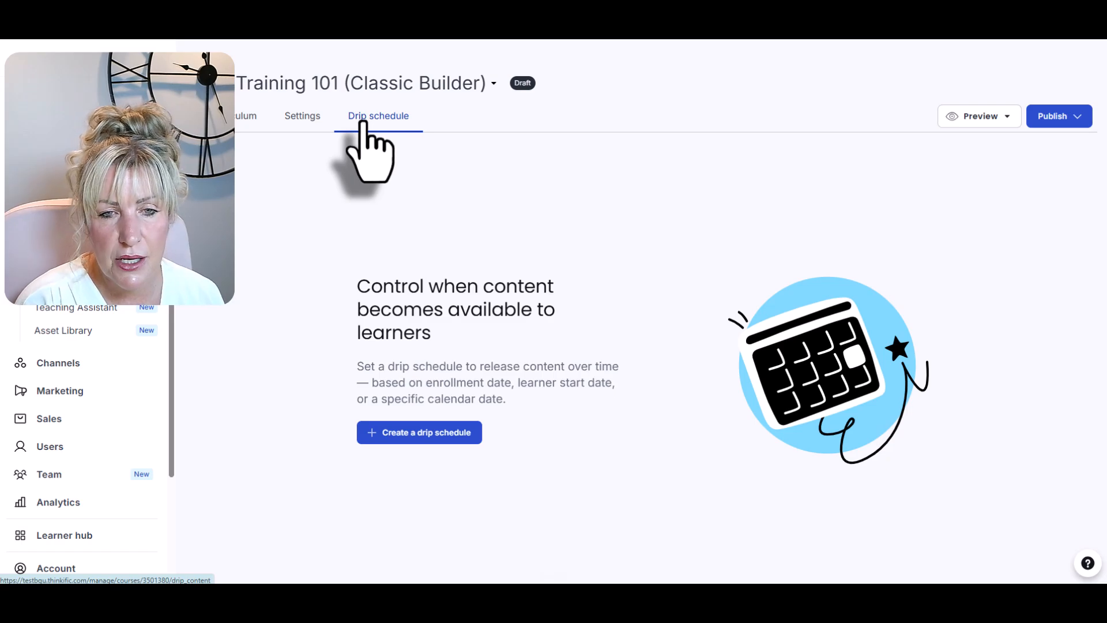
click(254, 117)
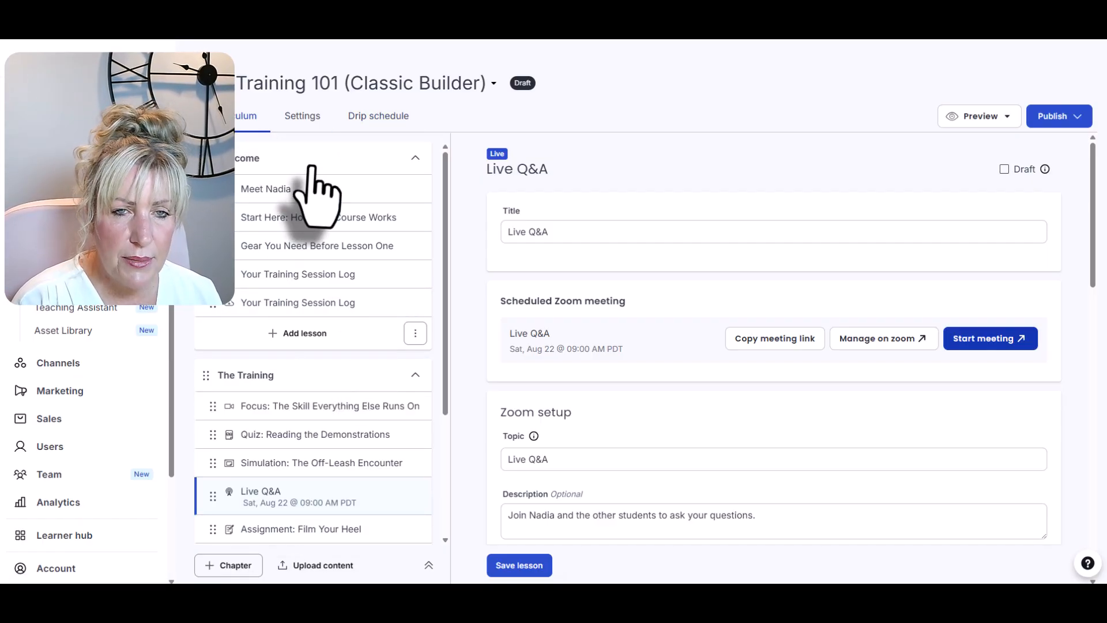
Create a drip schedule for the course and review the options for staggering from learner enrollment date and from learner start date.
click(379, 118)
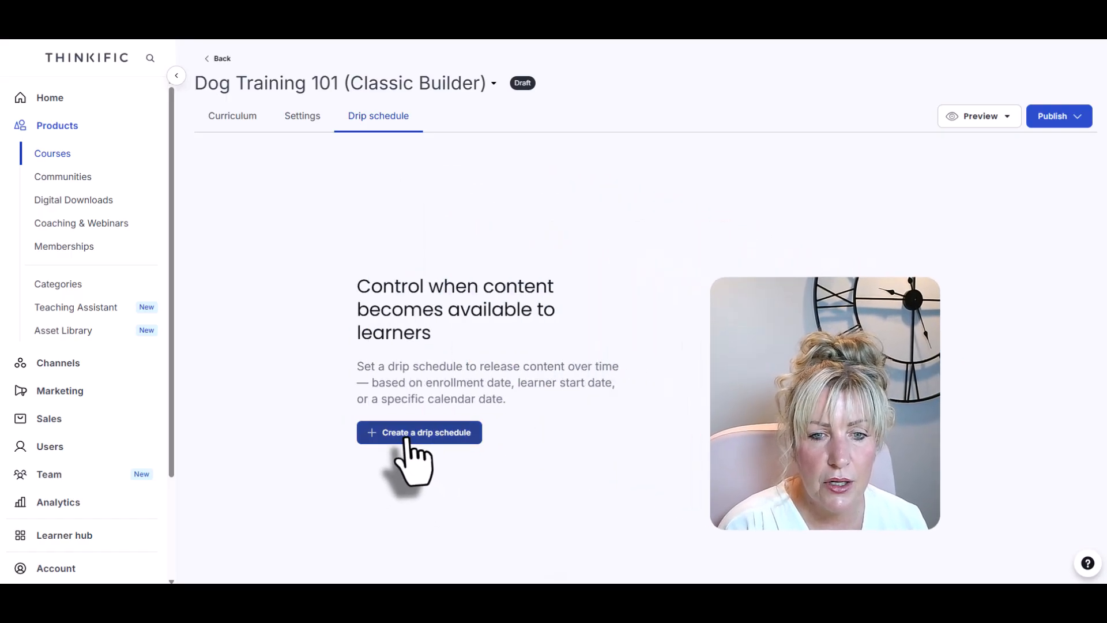
click(409, 434)
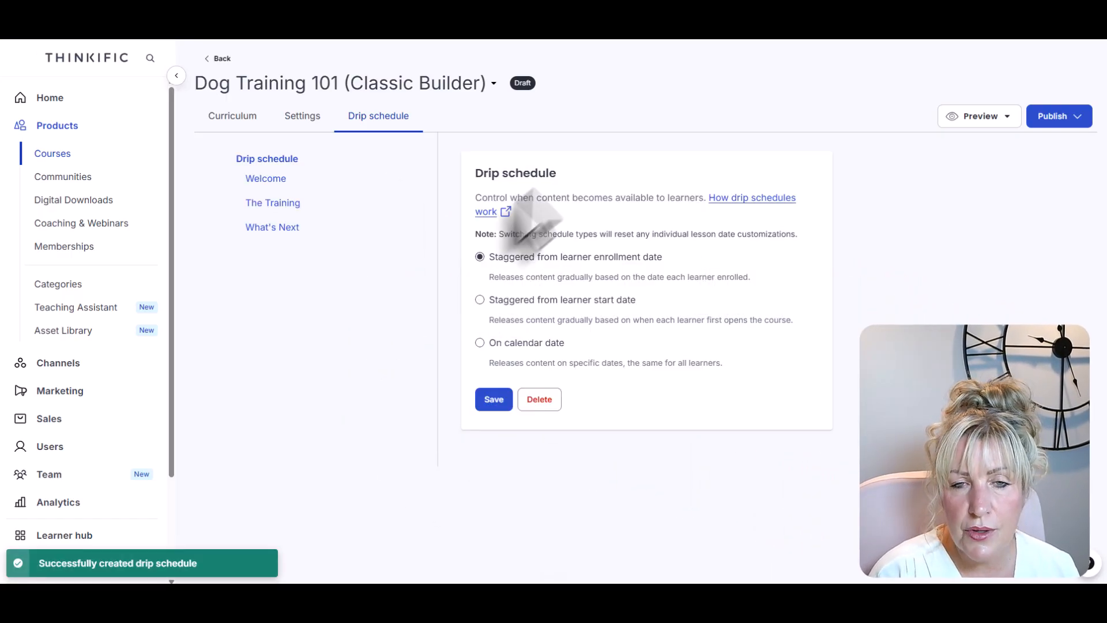
drag(494, 258, 658, 258)
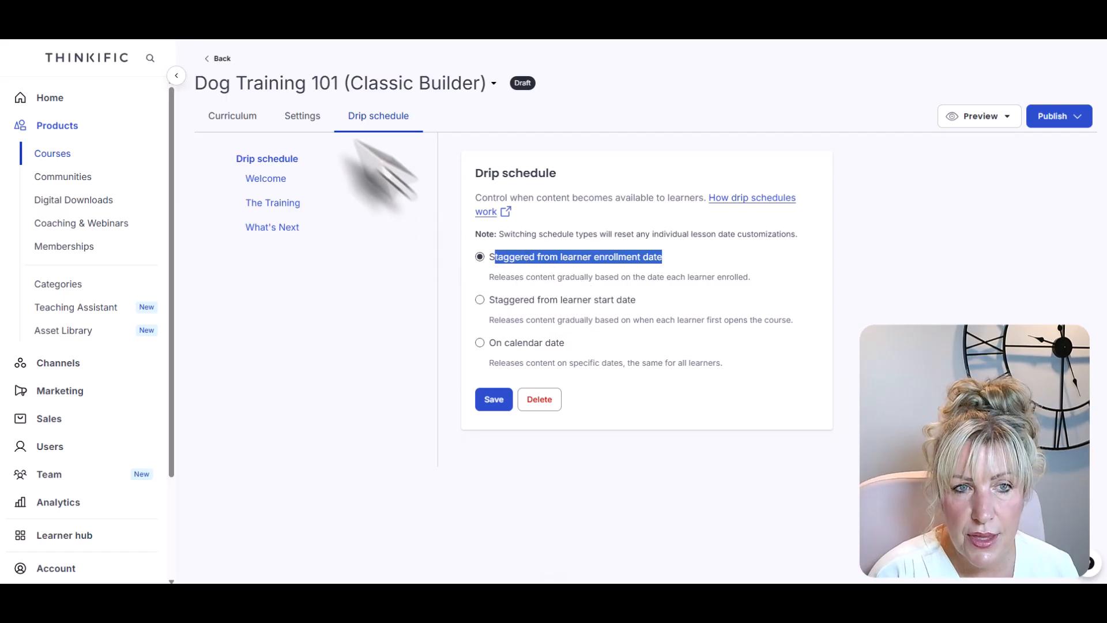
drag(468, 278, 795, 277)
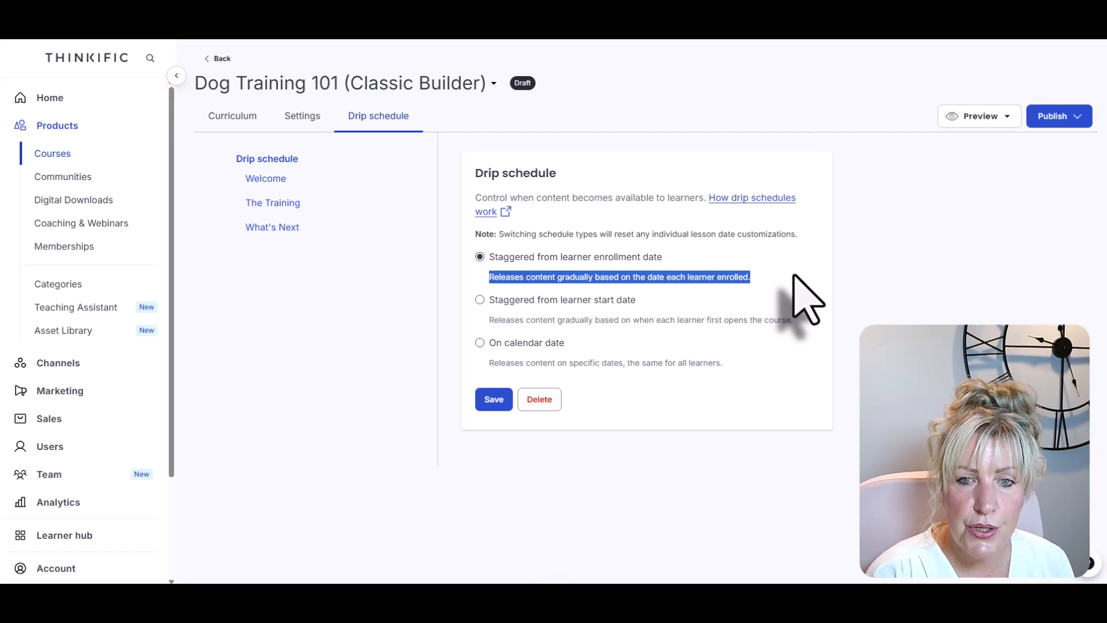
drag(498, 299, 650, 296)
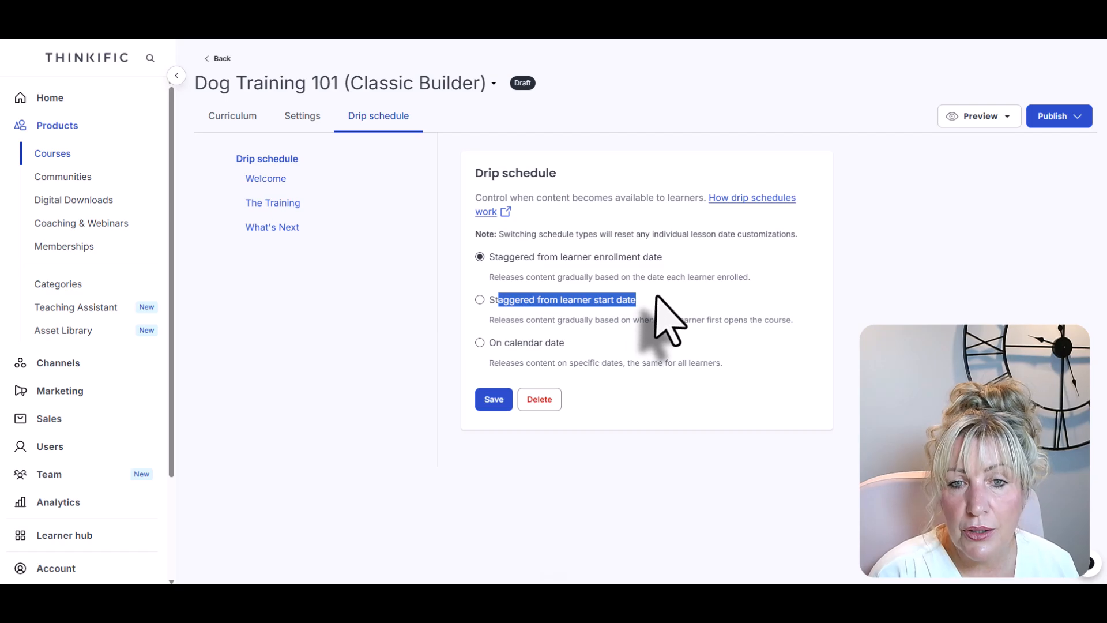
drag(469, 321, 800, 321)
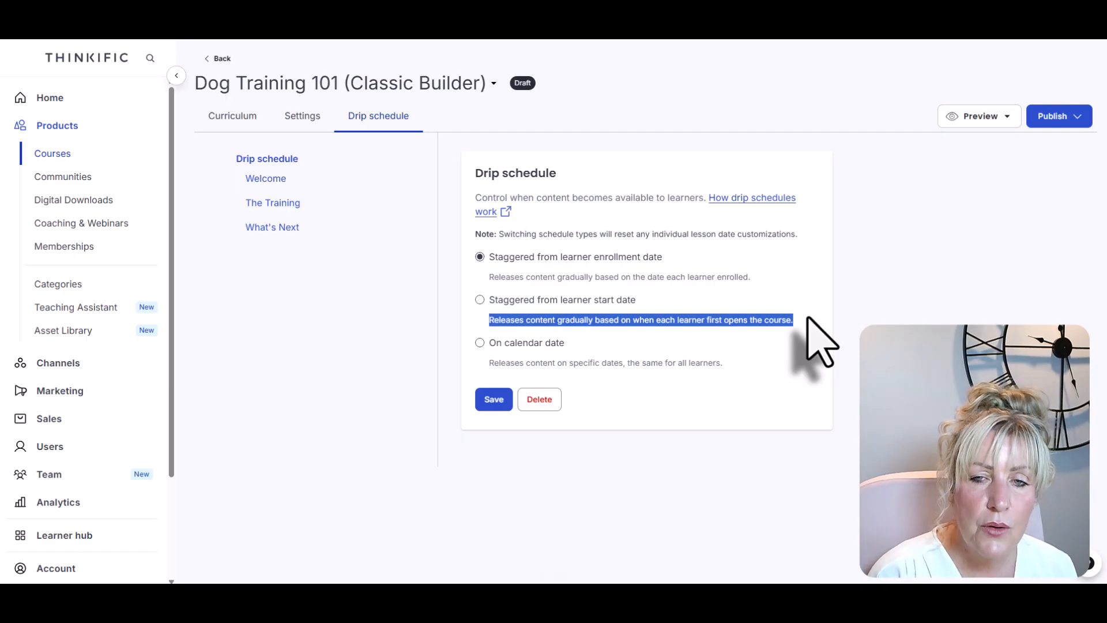
Set the drip schedule to release on a calendar date, Aug 14, 2026, and save it, accepting that the existing schedule is cleared.
click(482, 344)
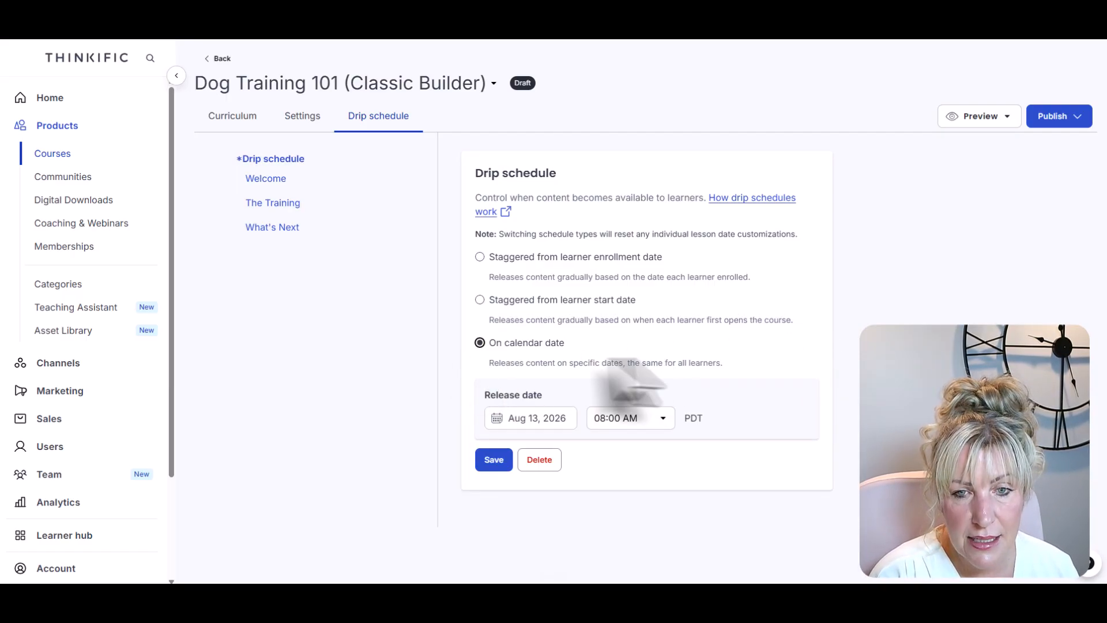
drag(484, 365, 786, 383)
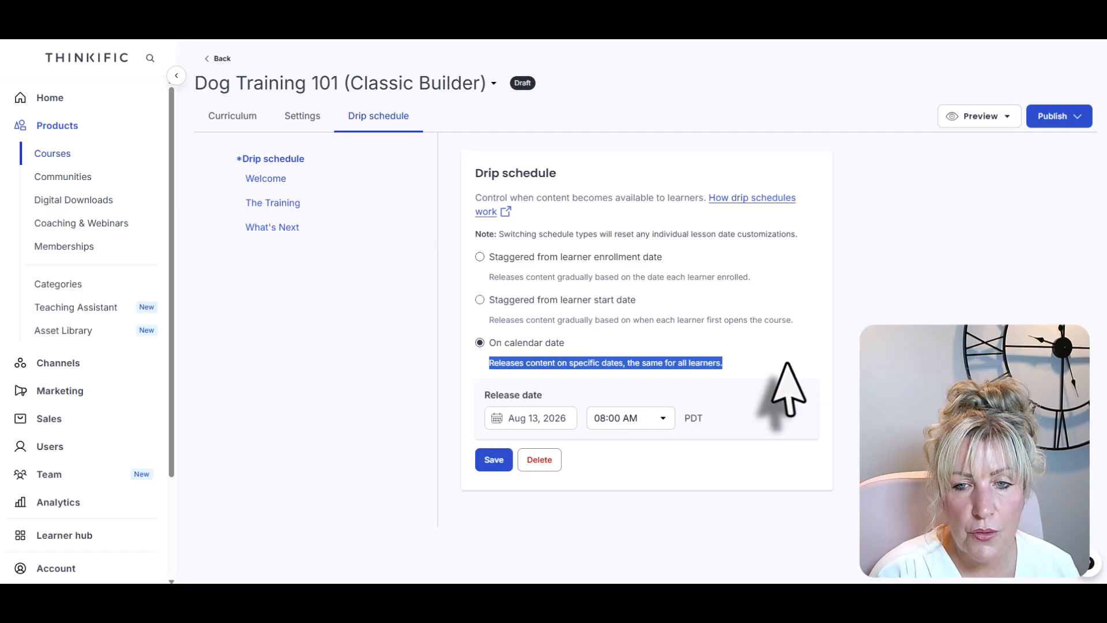
click(563, 419)
click(623, 560)
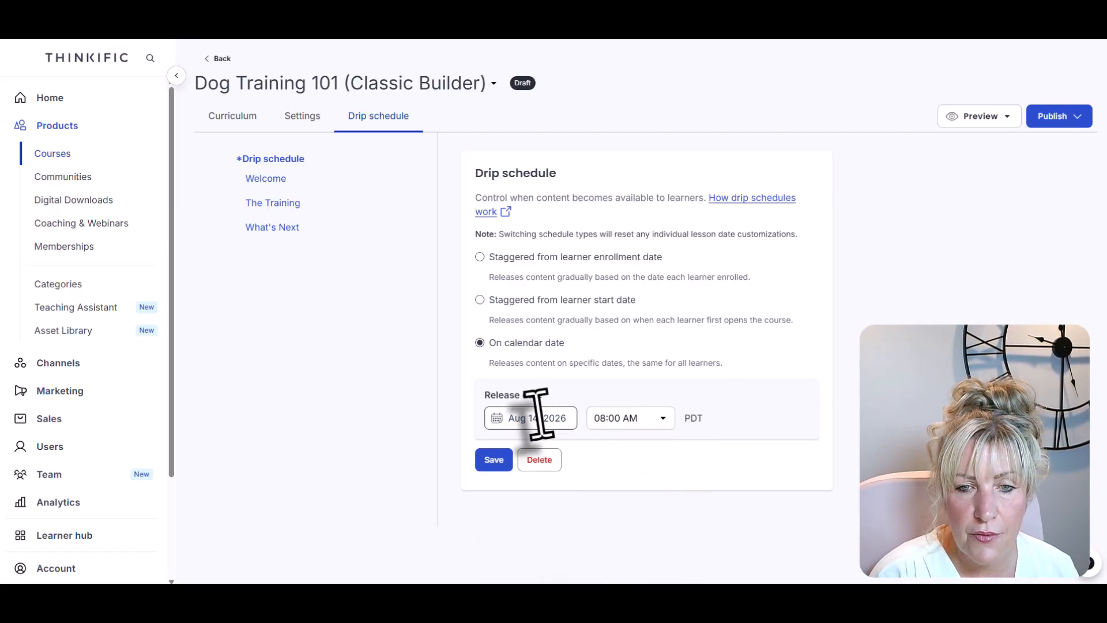
click(540, 460)
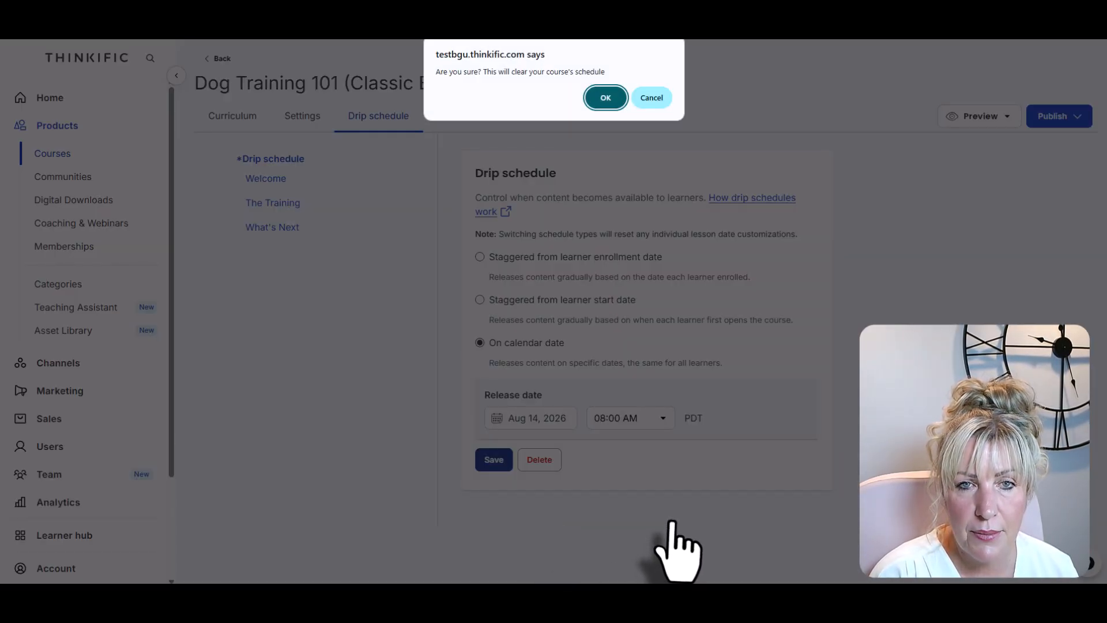
click(605, 98)
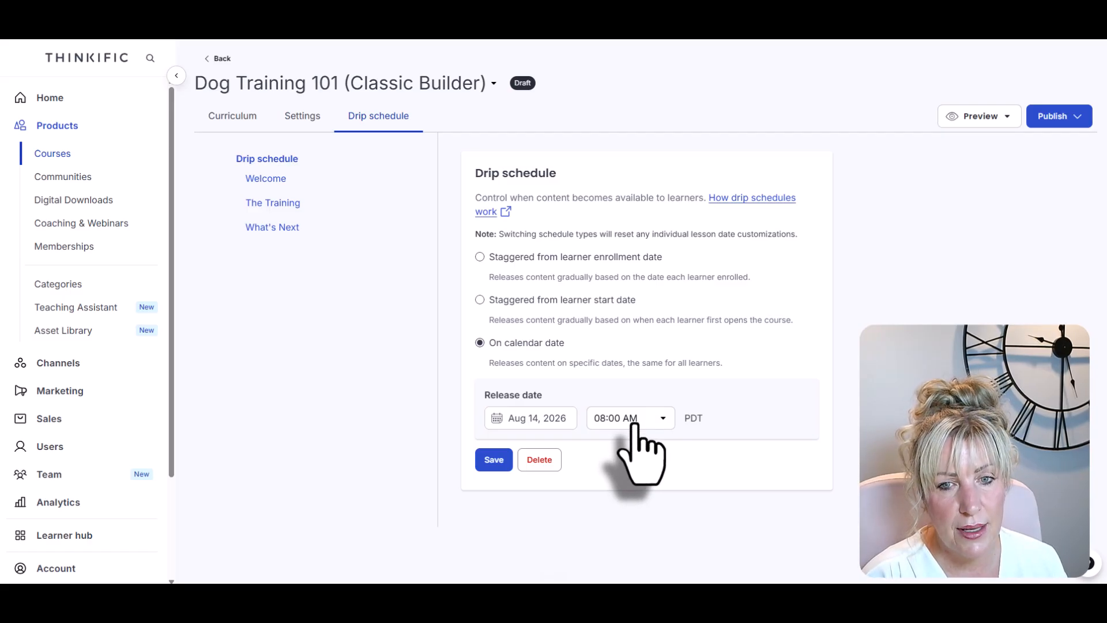
Check the Welcome chapter's dates, and set The Training's Focus, Quiz and Simulation lessons to release on Aug 17, 2026.
click(266, 178)
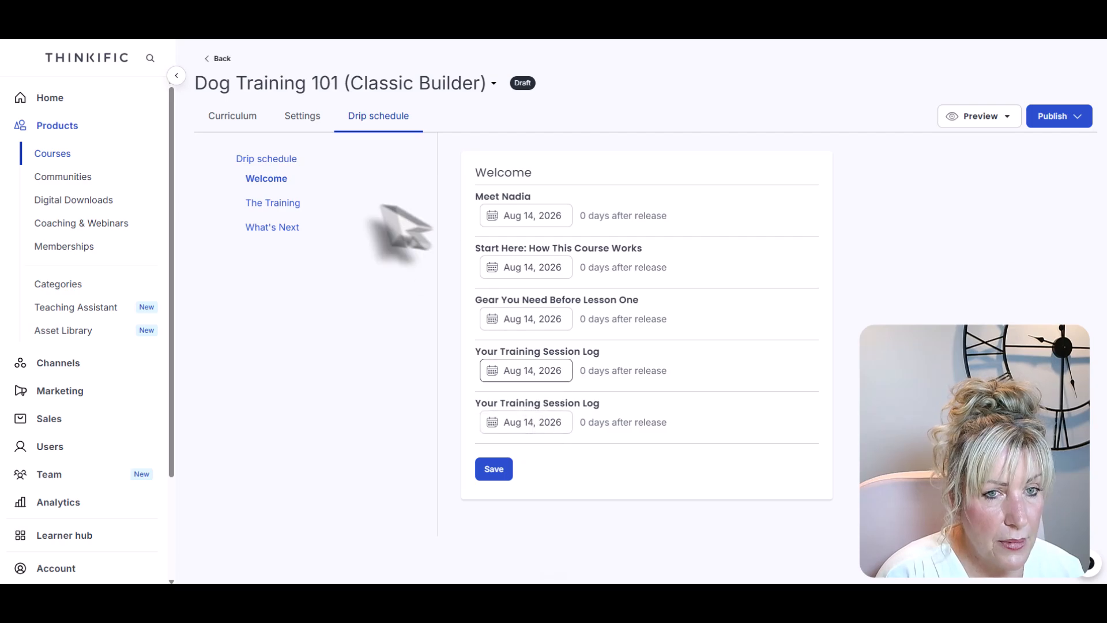
click(272, 204)
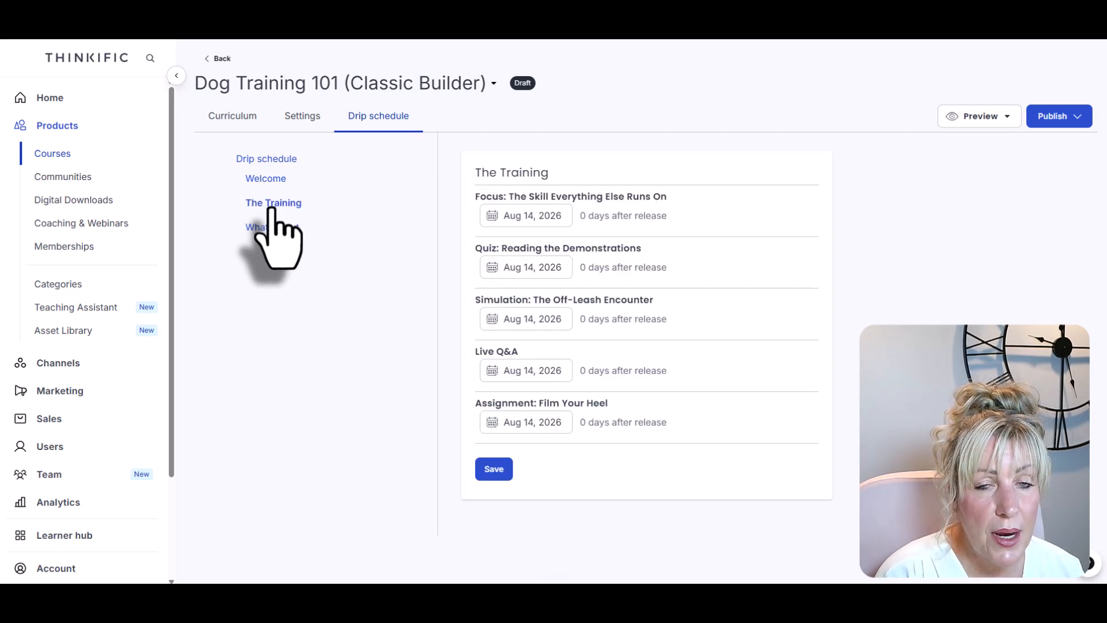
click(539, 215)
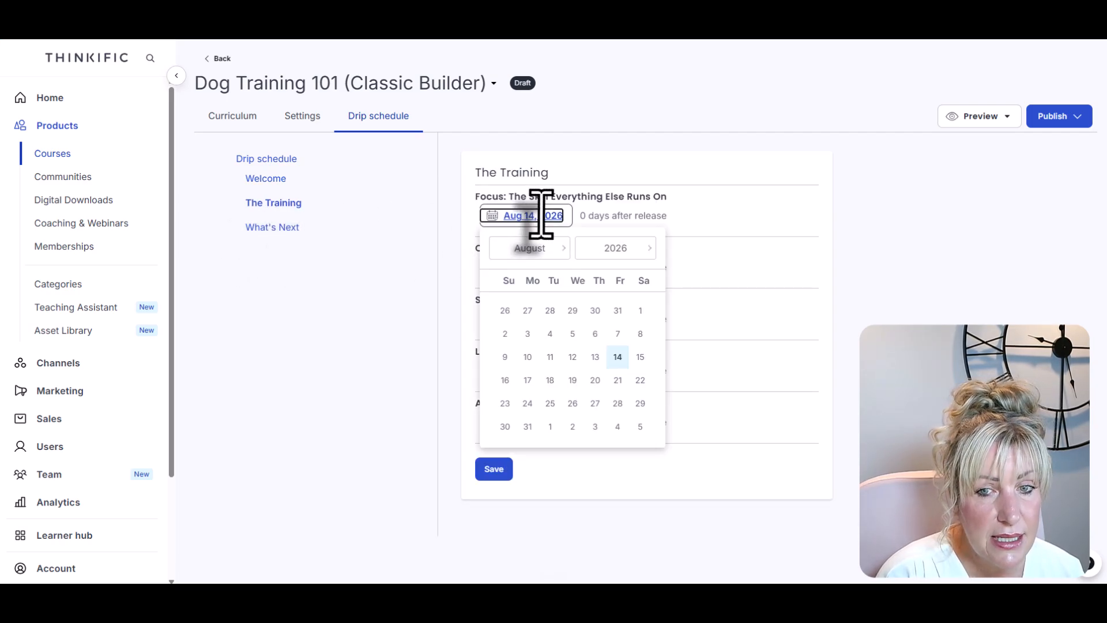
click(527, 380)
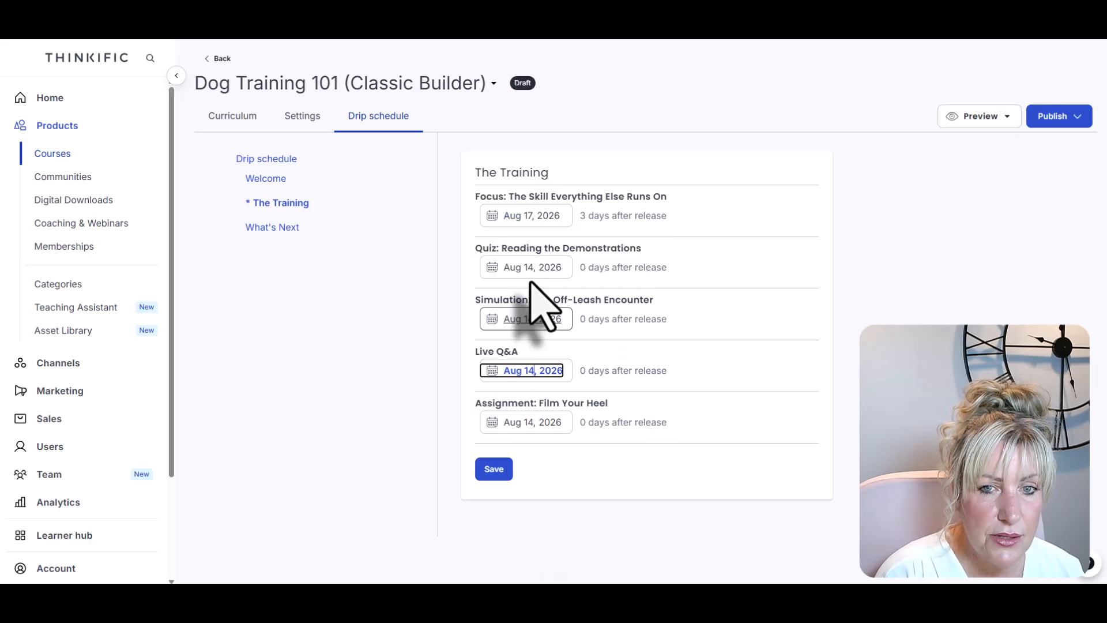
click(531, 267)
click(527, 432)
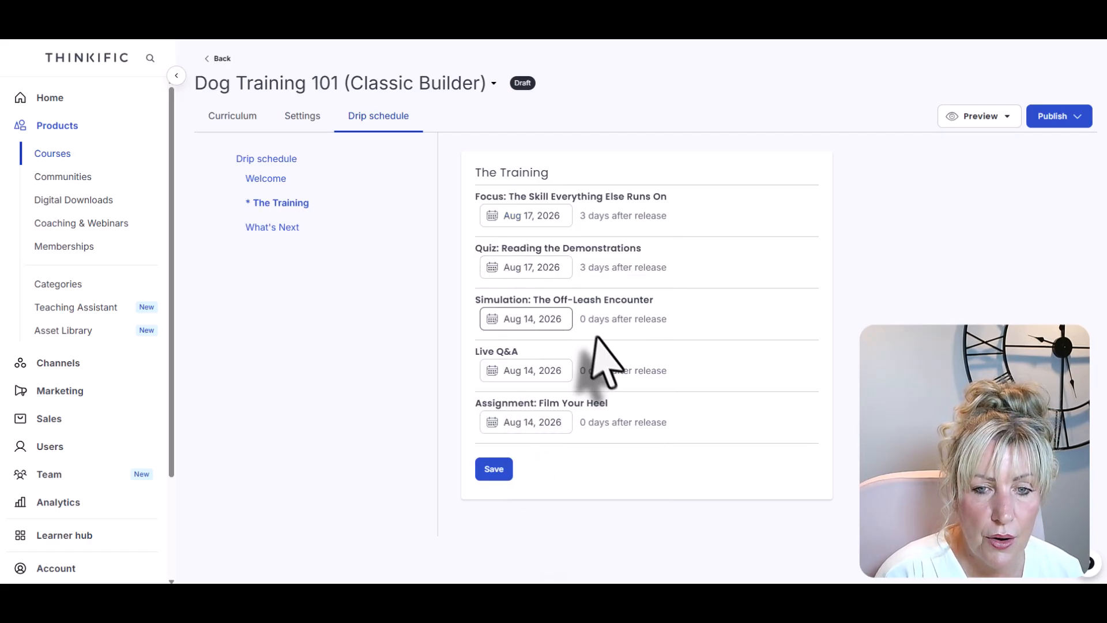
click(529, 319)
click(527, 484)
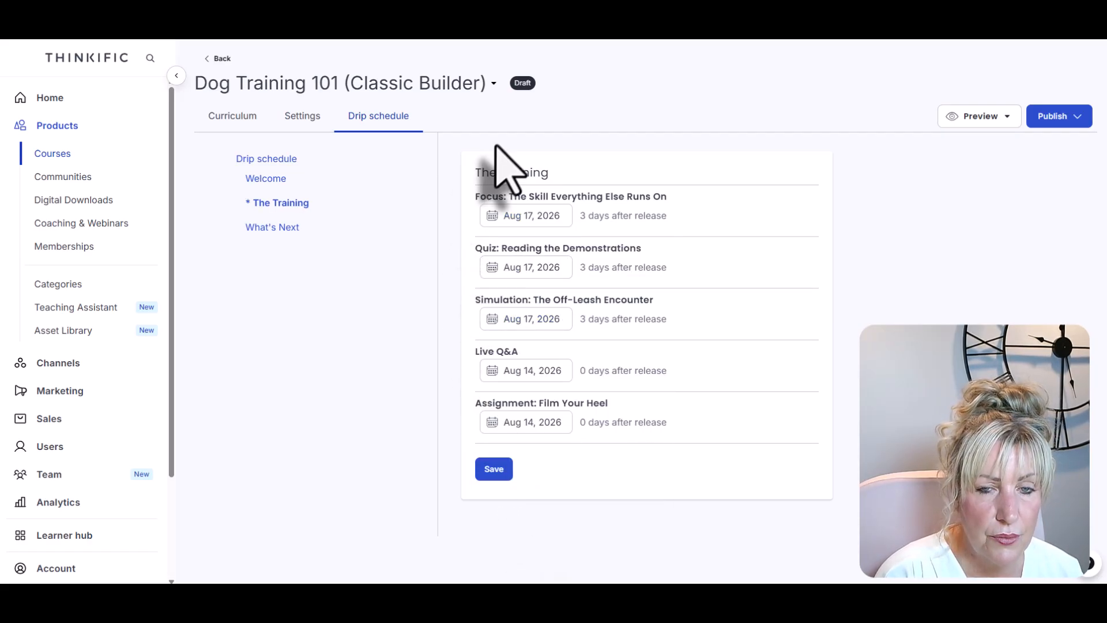
Set the Live Q&A and Assignment: Film Your Heel lessons to release on Aug 17, 2026, and save The Training's schedule.
click(528, 371)
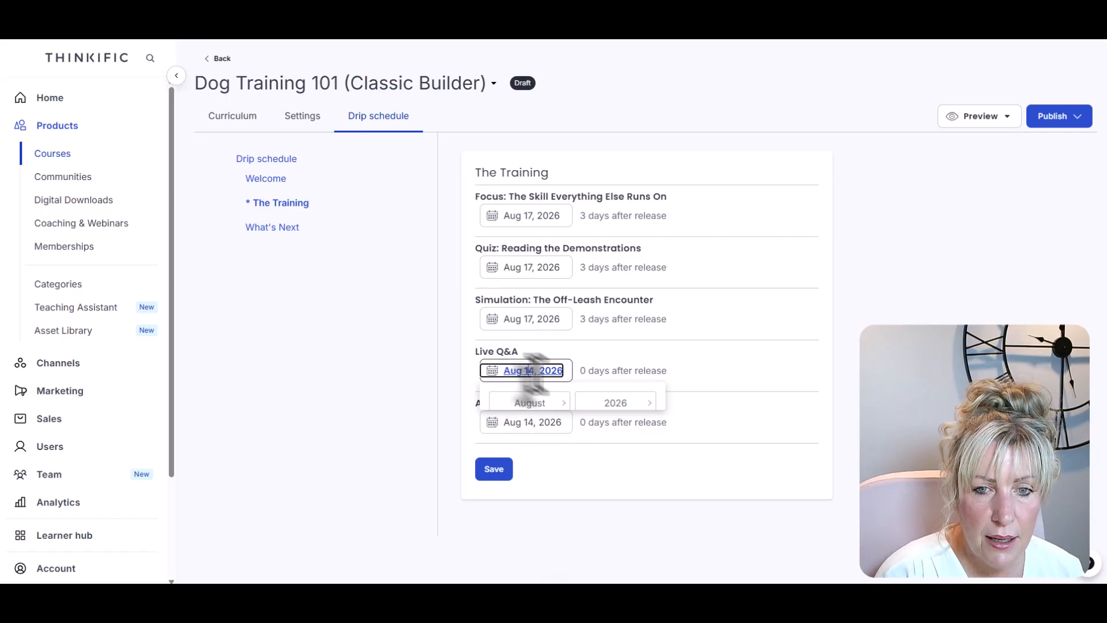
click(527, 535)
click(528, 422)
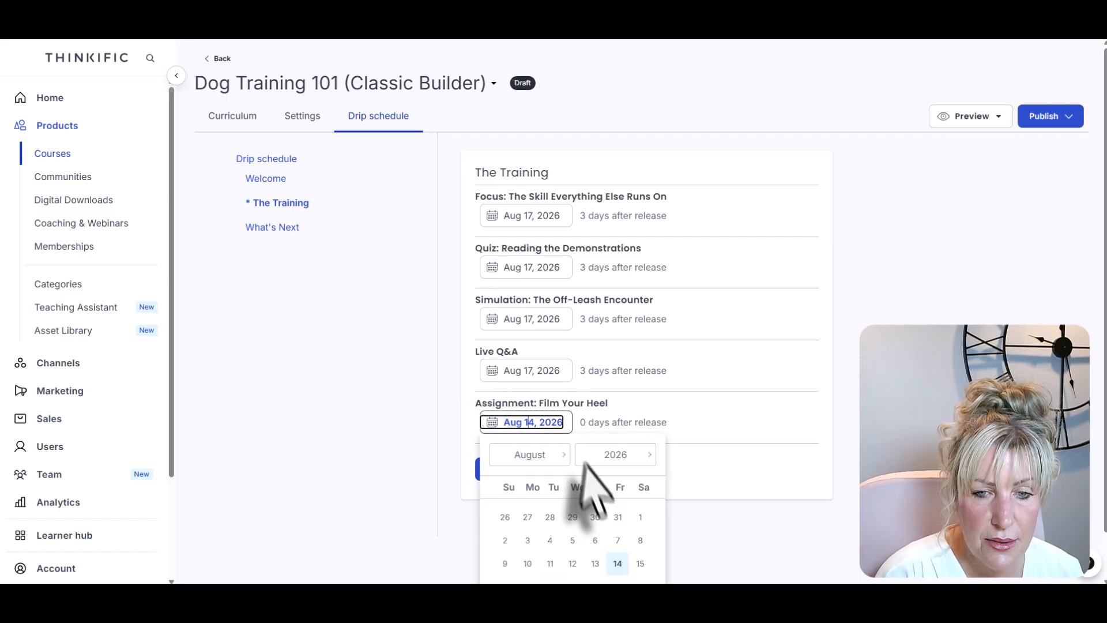
scroll(530, 542, down, 2)
click(527, 518)
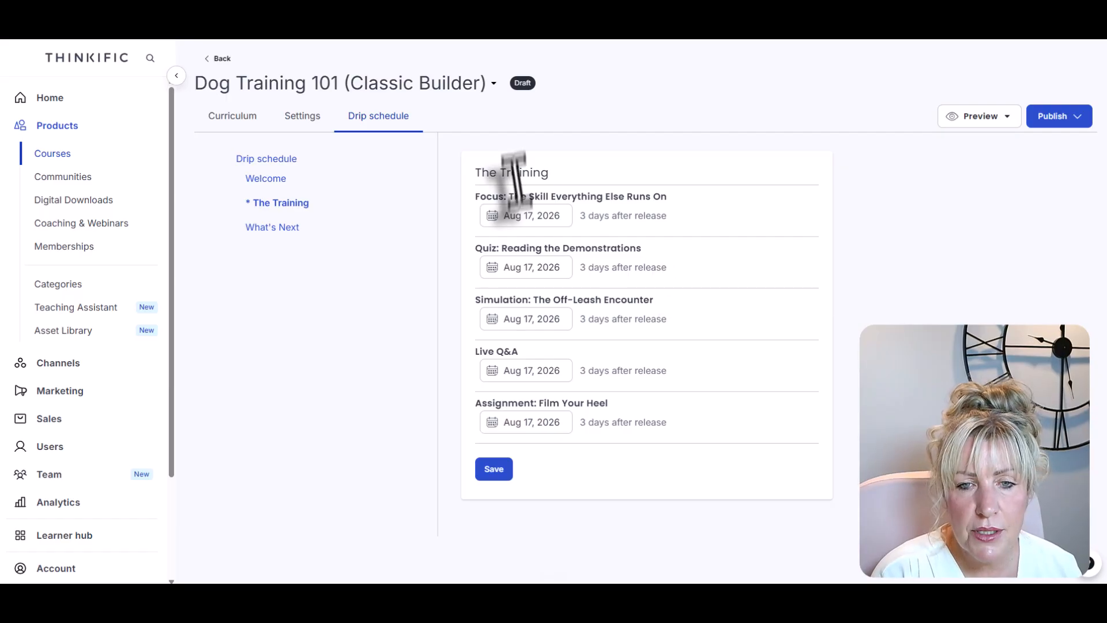
click(497, 470)
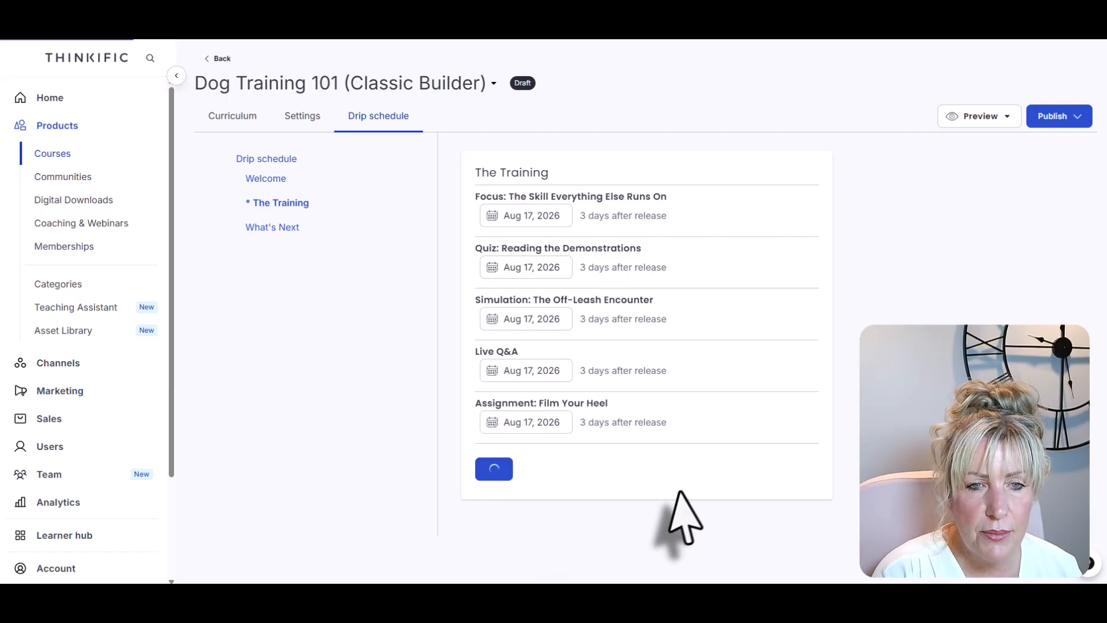
Set both What's Next lessons, Your First 30 Days on Your Own and How Did We Do?, to release on Aug 22, 2026, and save.
click(282, 227)
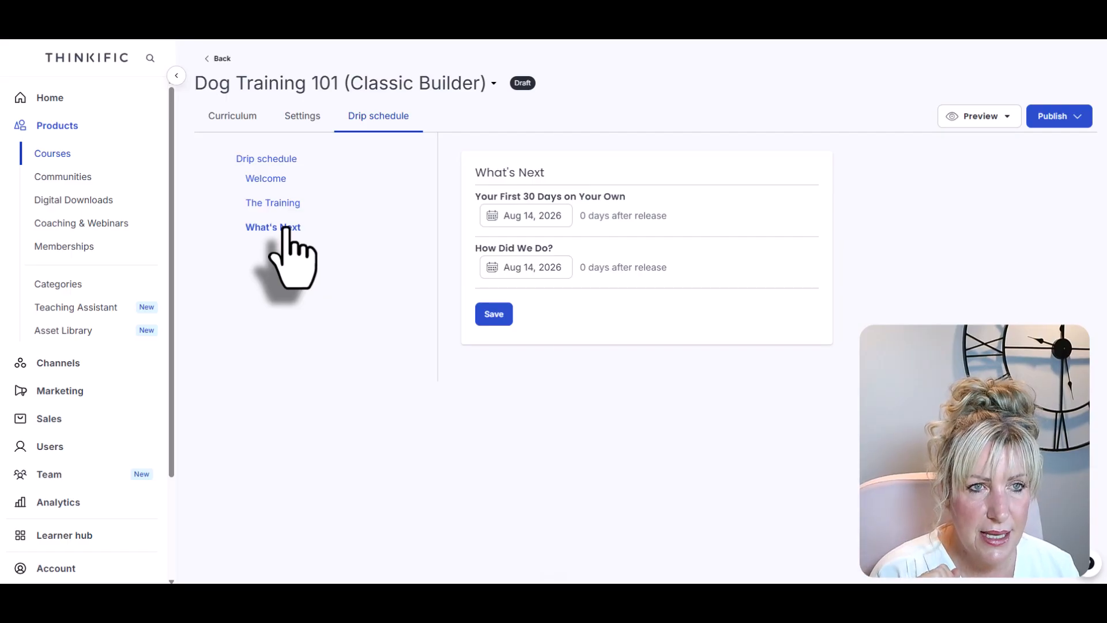
drag(627, 196, 466, 195)
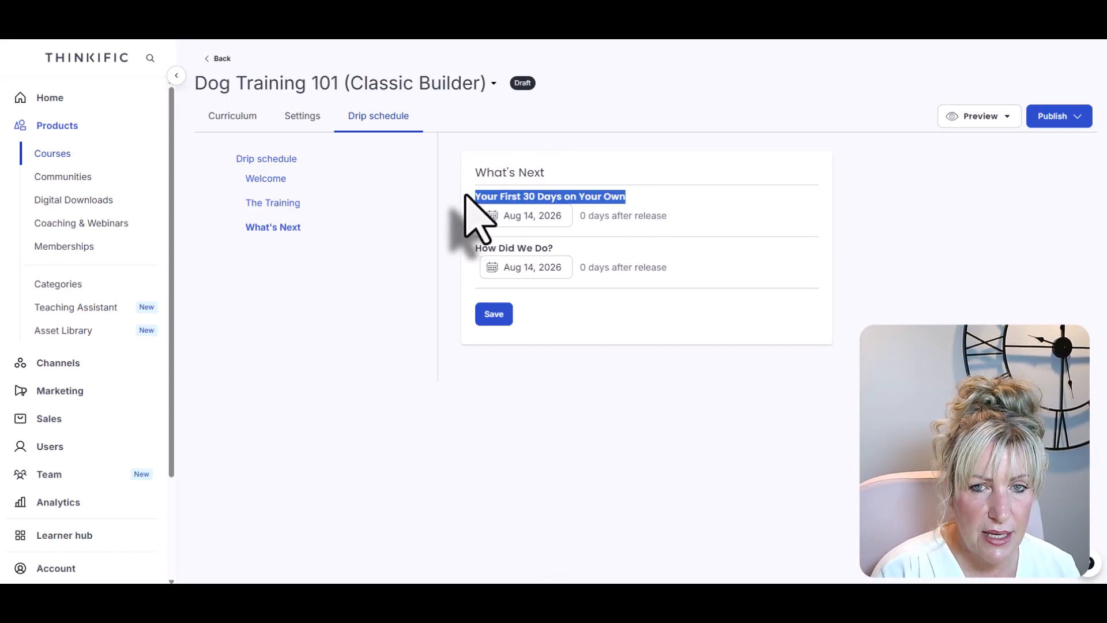
drag(562, 249, 467, 252)
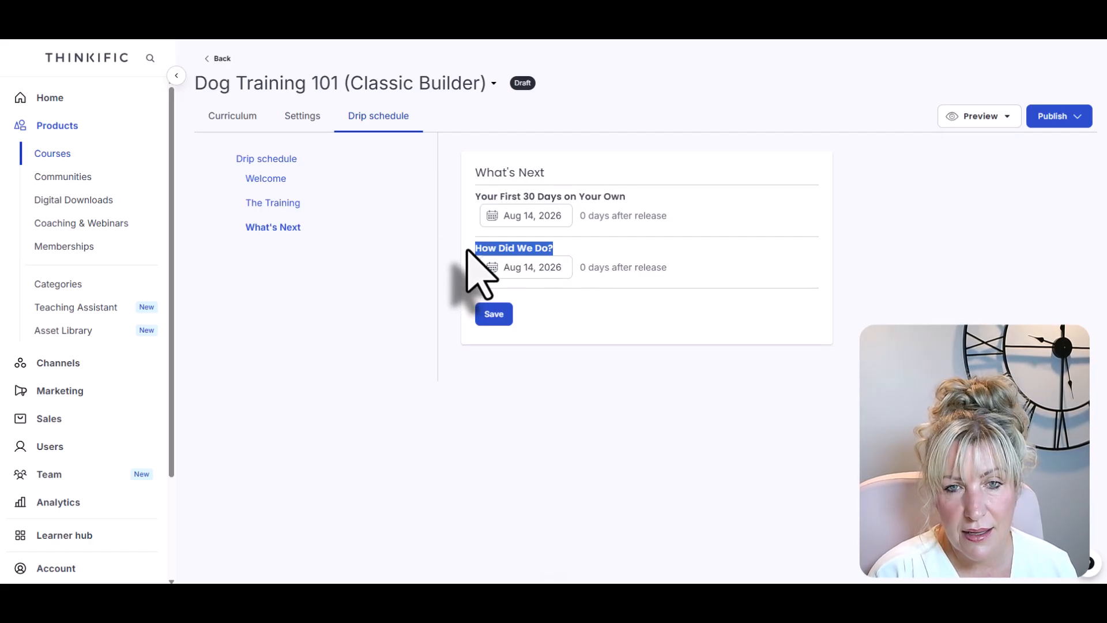
click(522, 216)
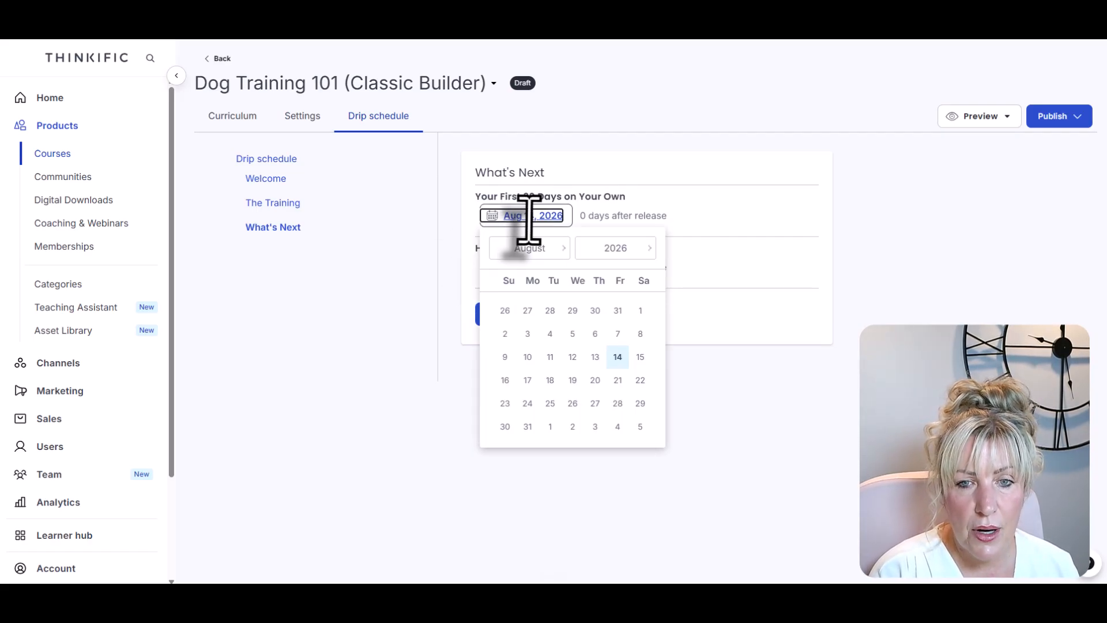
click(641, 381)
click(522, 267)
click(641, 432)
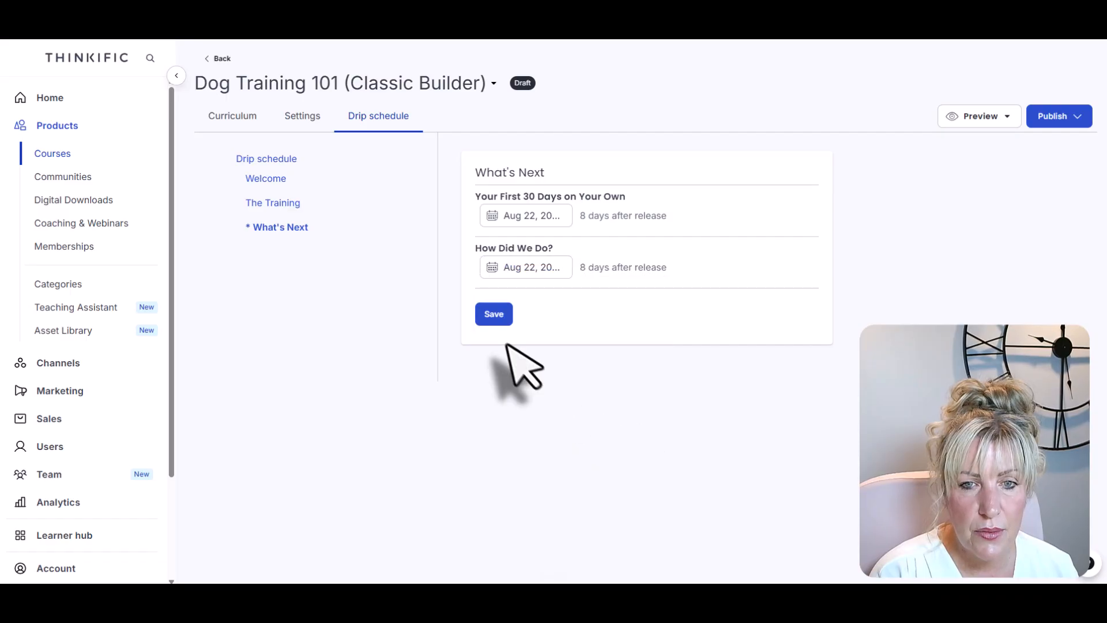
click(493, 313)
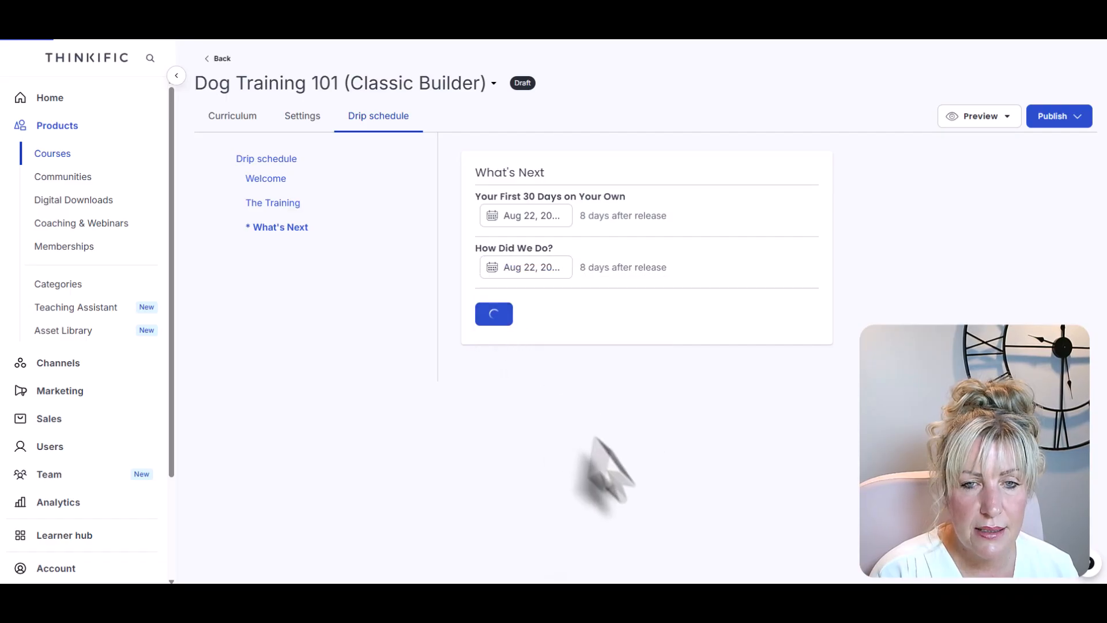
Review the overall drip schedule and the release dates of the Welcome, The Training and What's Next chapters.
click(245, 160)
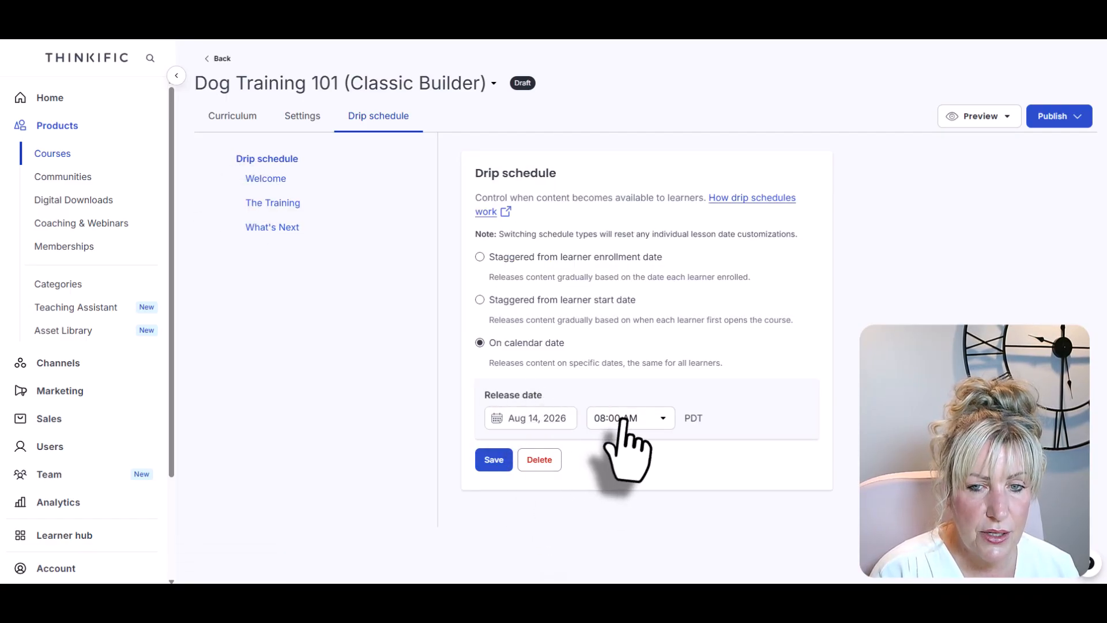
click(258, 180)
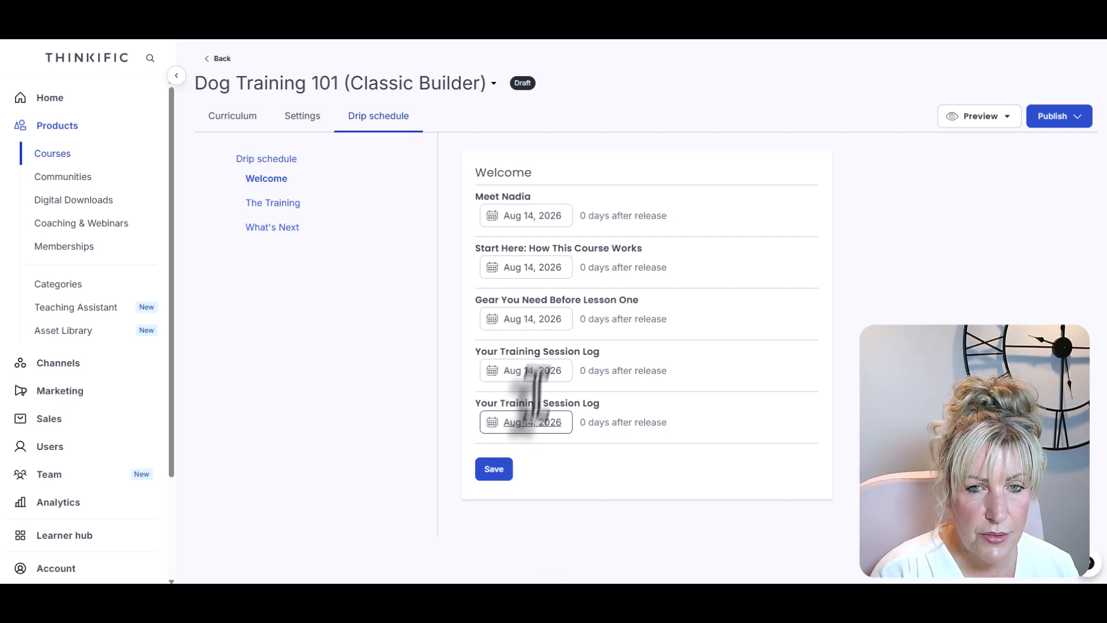
click(275, 203)
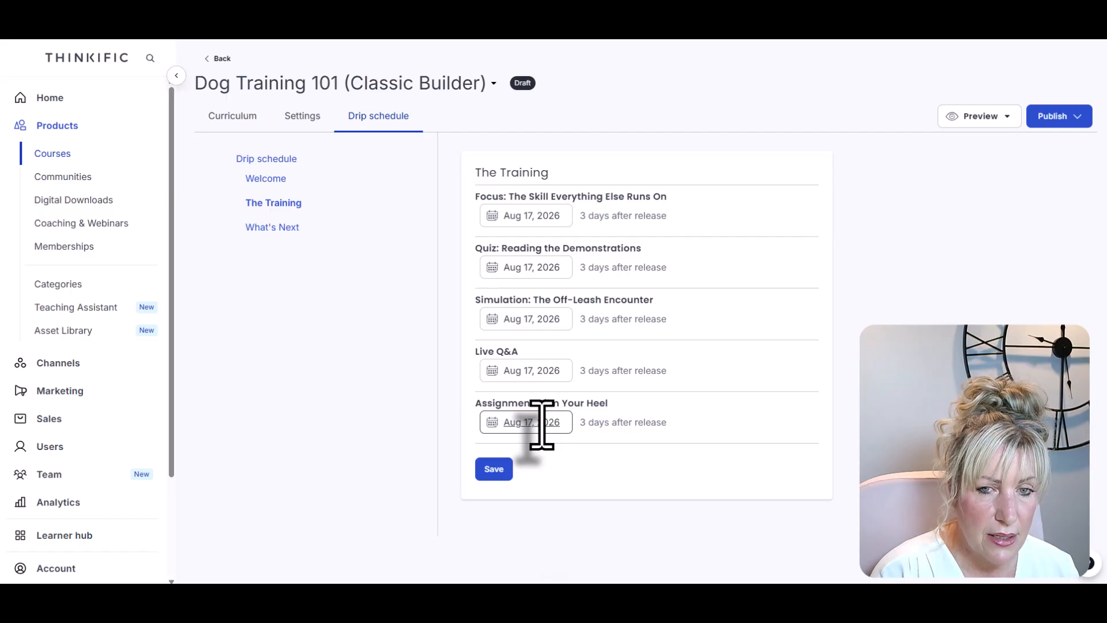
click(256, 228)
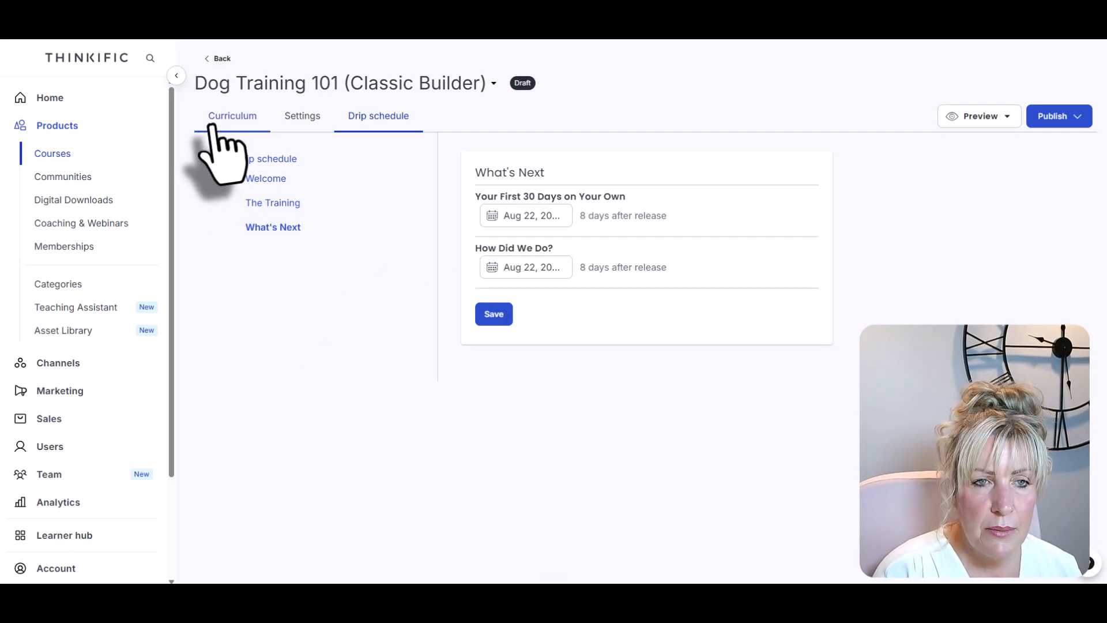
Add a text lesson titled "text lesson" with the content "here's some text" to The Training chapter and save it.
click(228, 117)
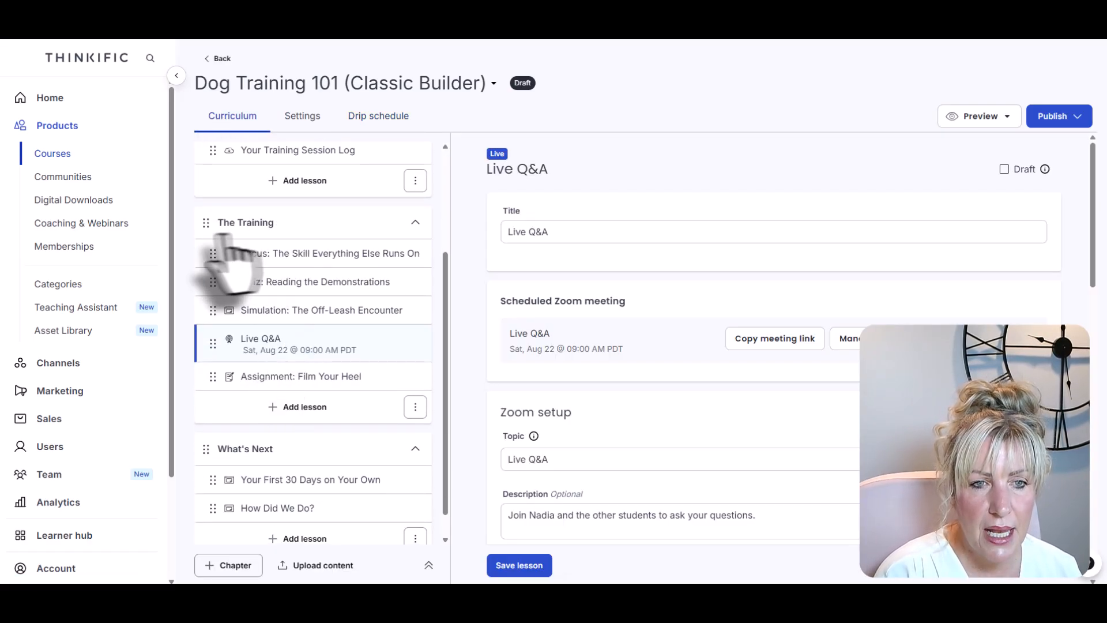
click(290, 405)
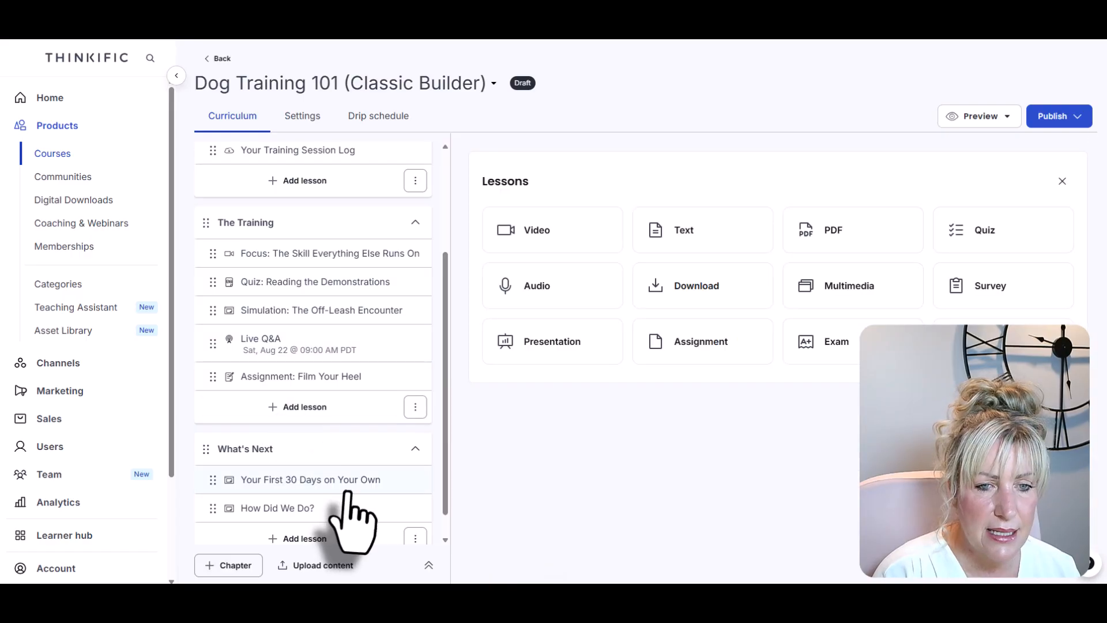
click(696, 238)
click(563, 359)
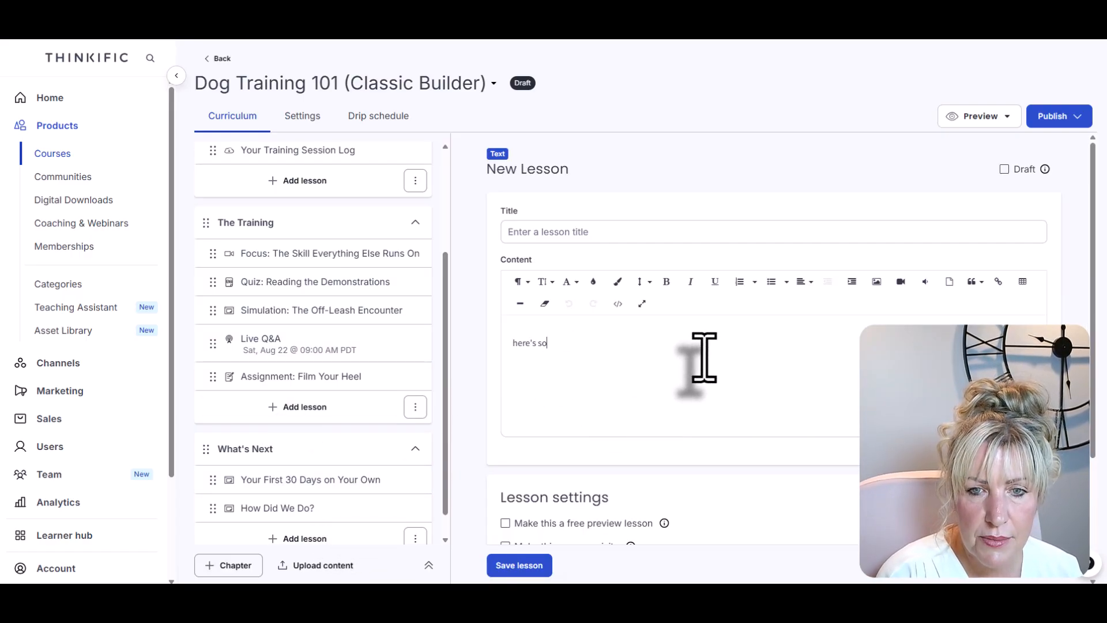
click(588, 233)
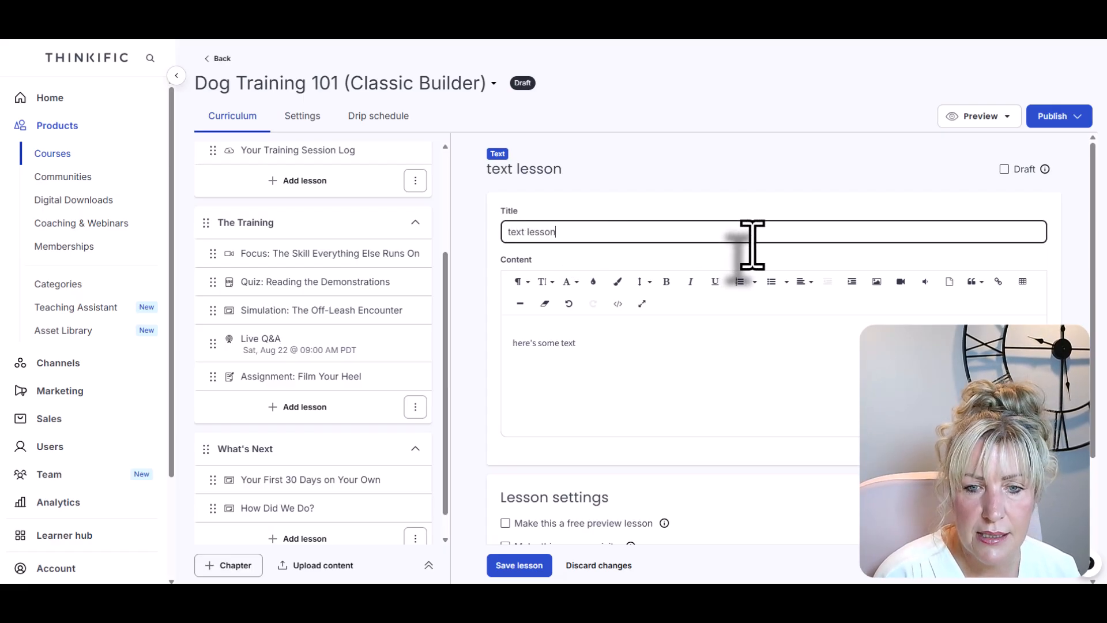
click(519, 566)
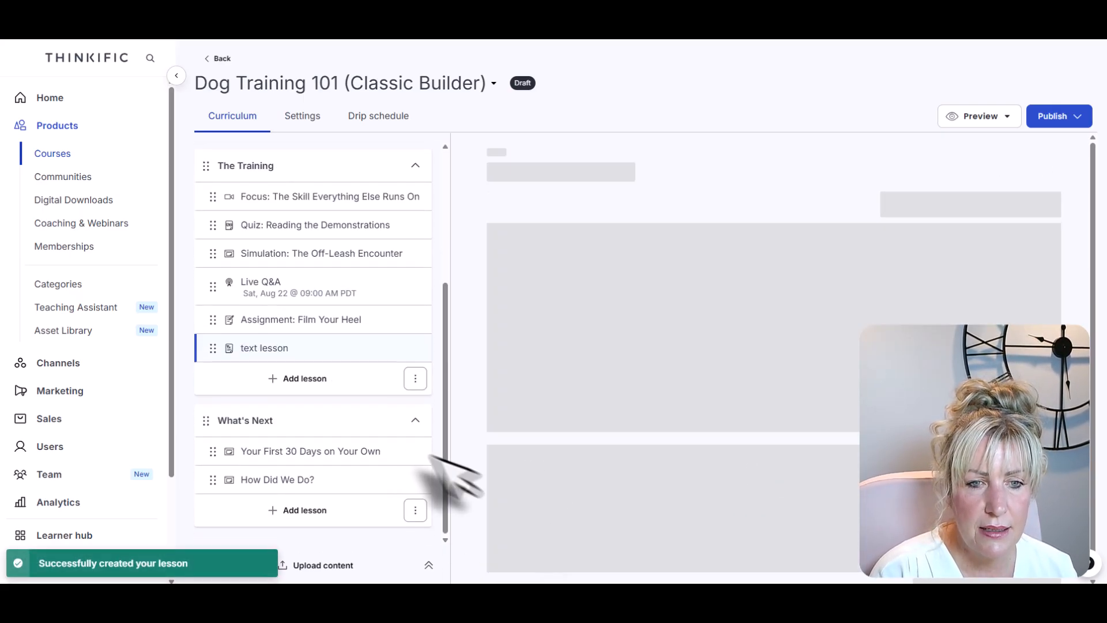
drag(222, 352, 213, 409)
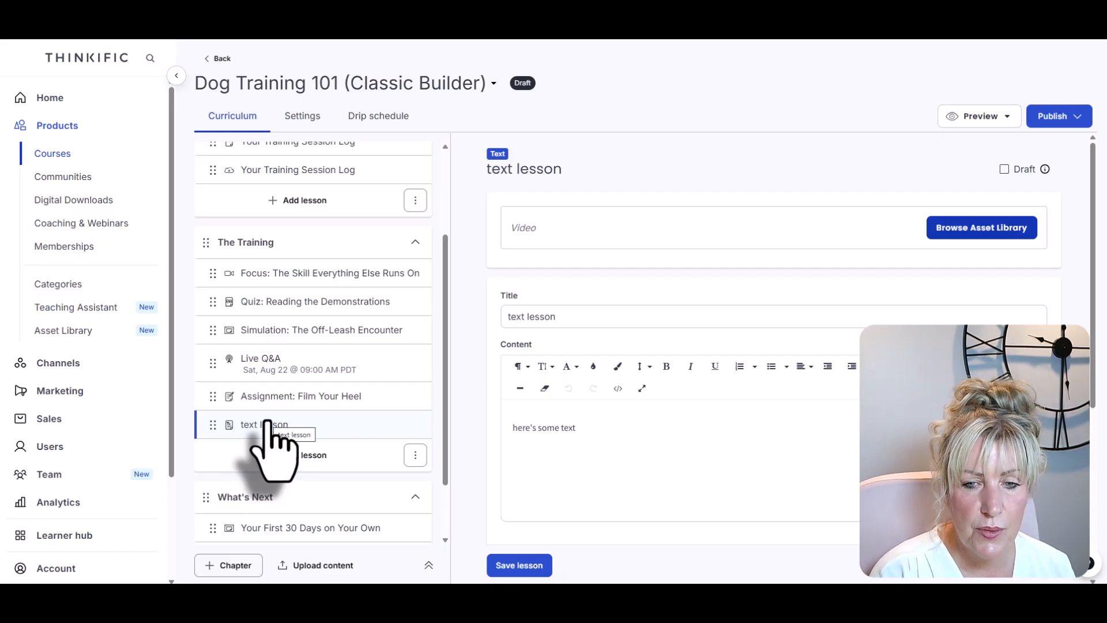
Set the new text lesson in The Training's drip schedule to release on Aug 17, 2026, and save.
click(375, 118)
click(271, 203)
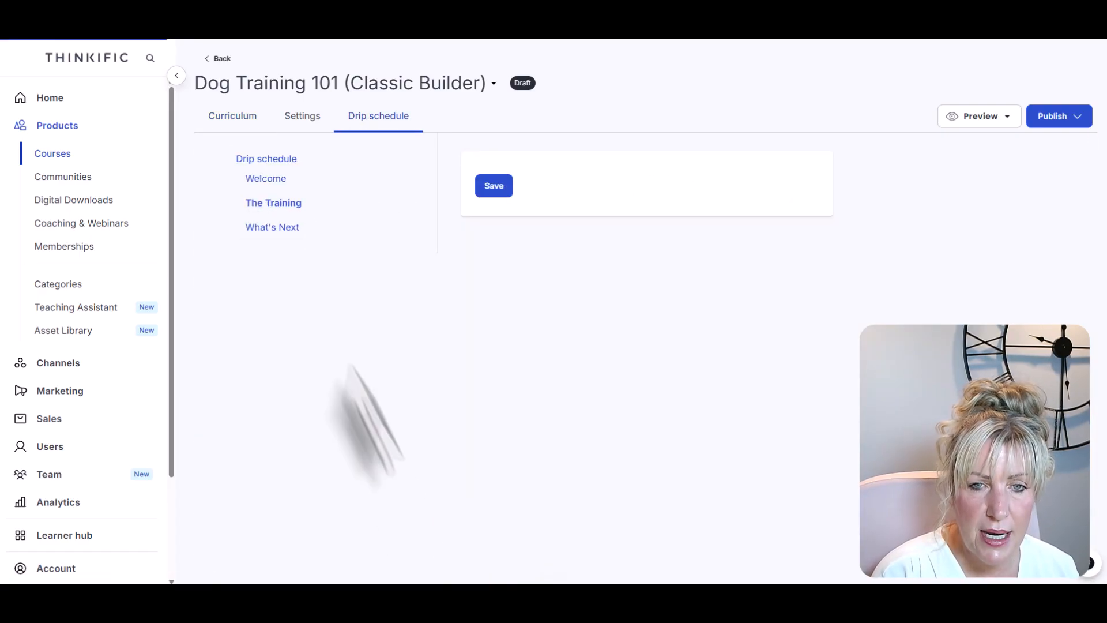
drag(473, 455, 554, 470)
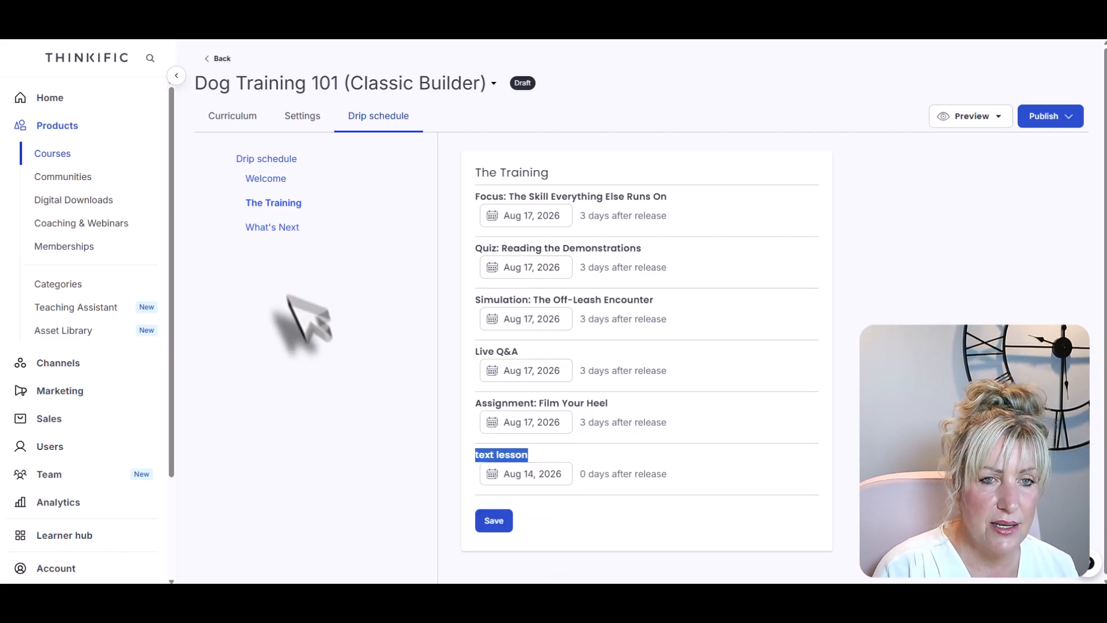
click(532, 478)
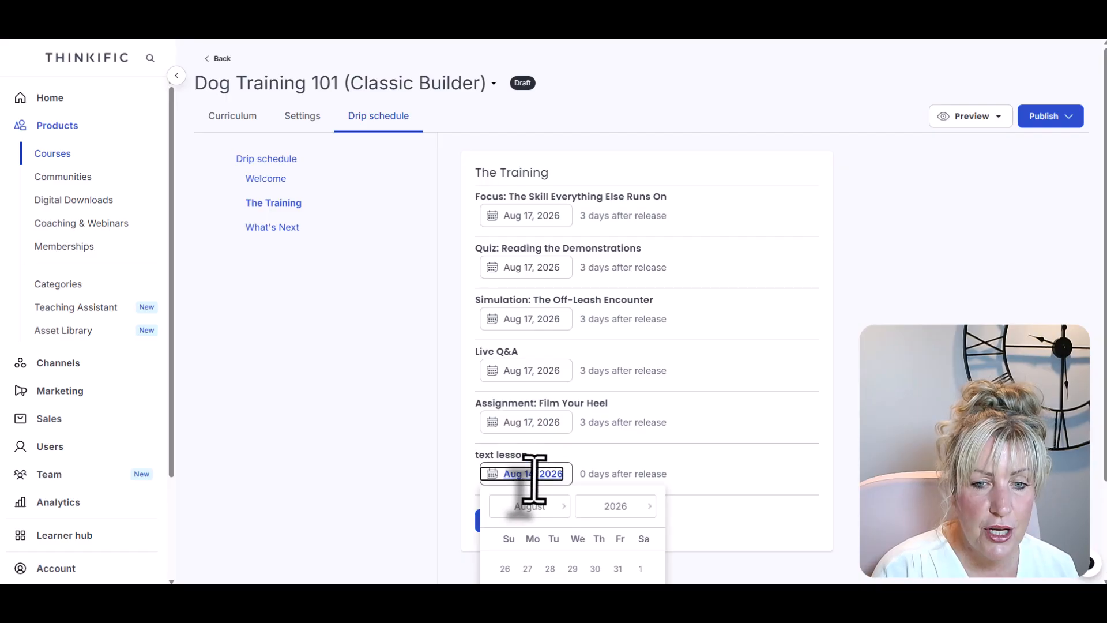
scroll(700, 507, down, 2)
click(527, 519)
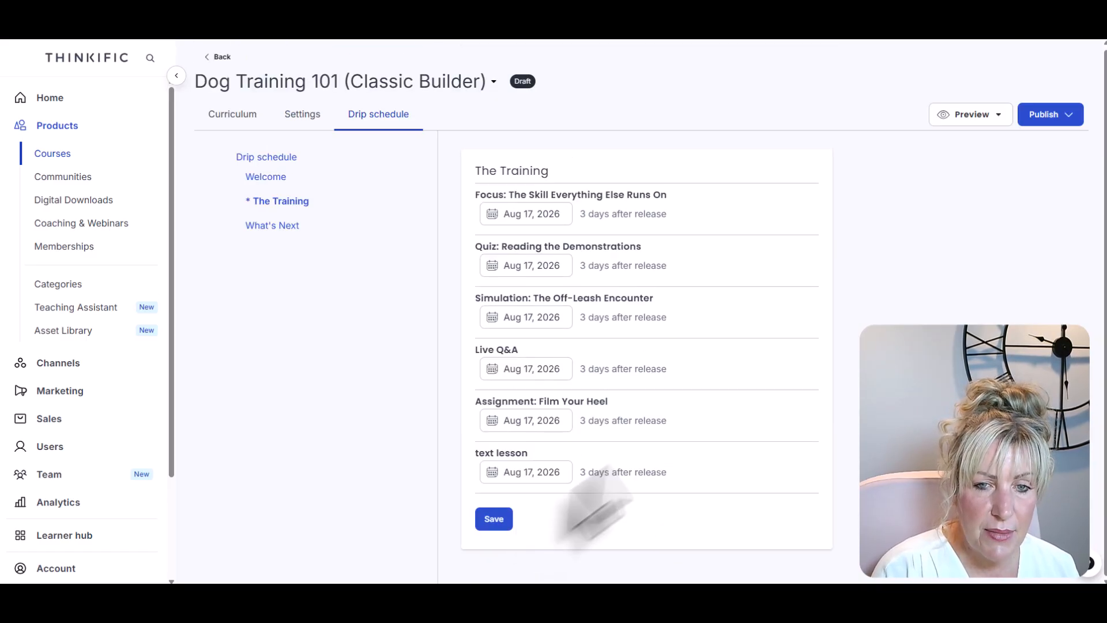
click(494, 519)
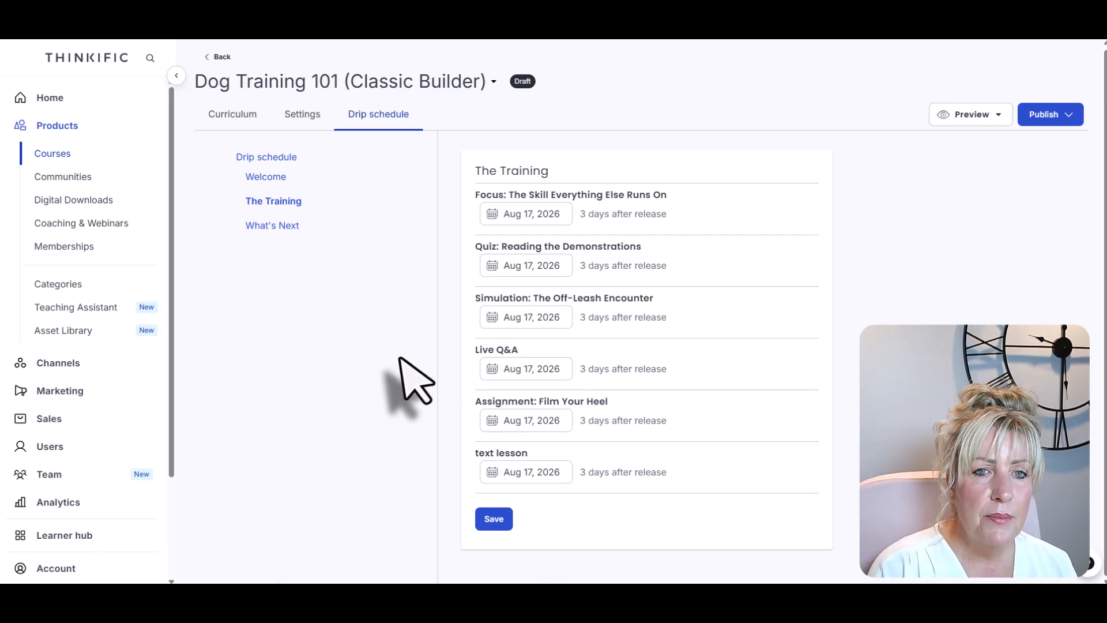
Compare the curriculum with the drip schedule, checking how the added text lesson is listed under The Training.
click(241, 115)
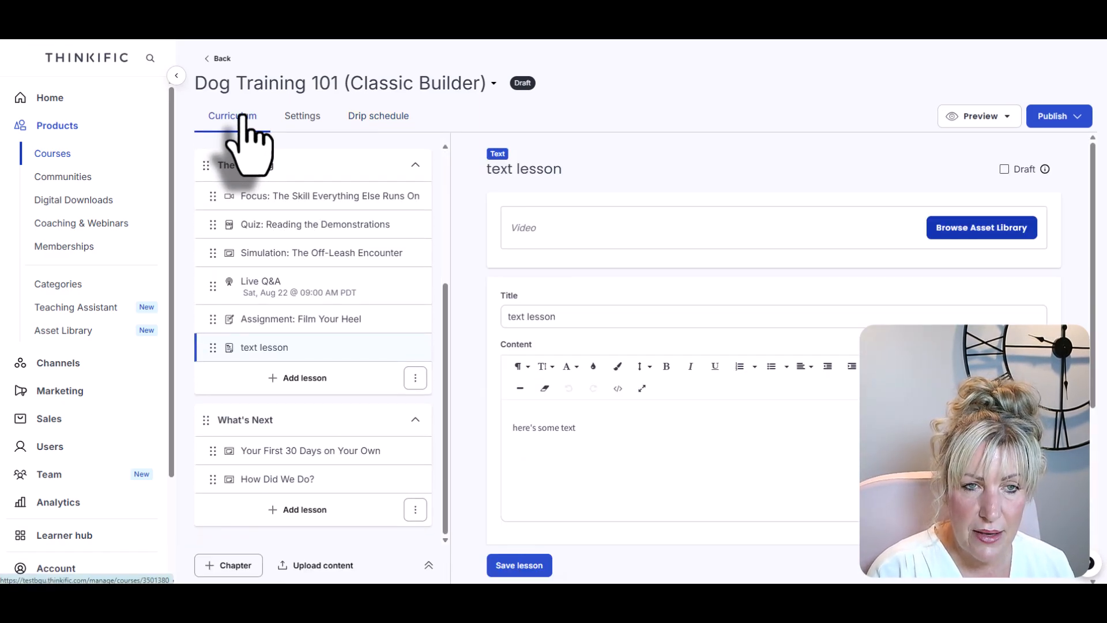
click(387, 117)
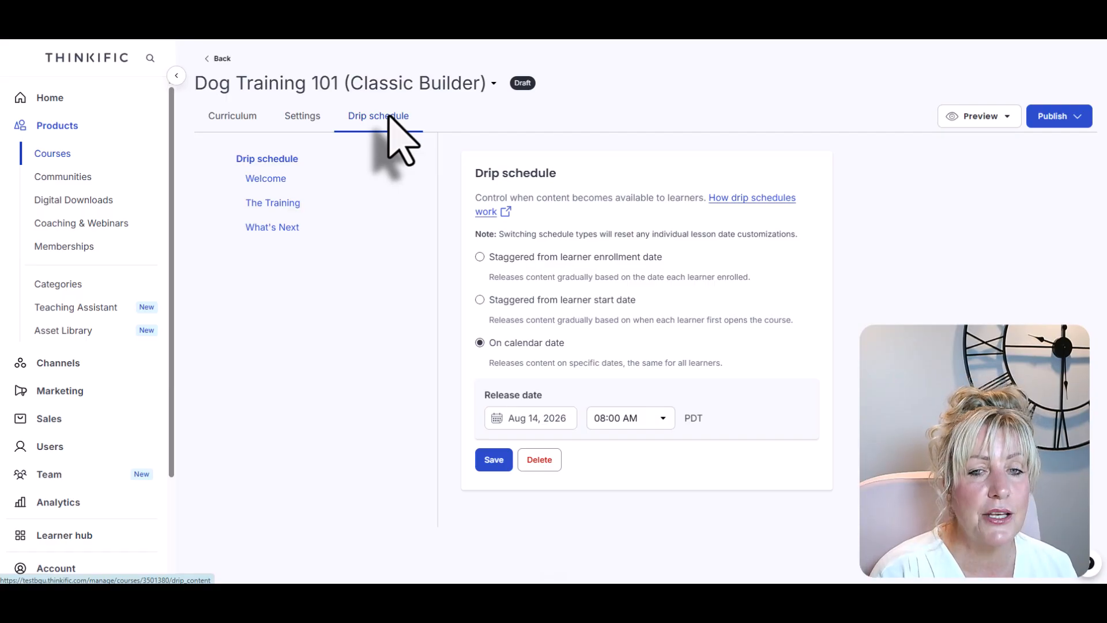
click(234, 126)
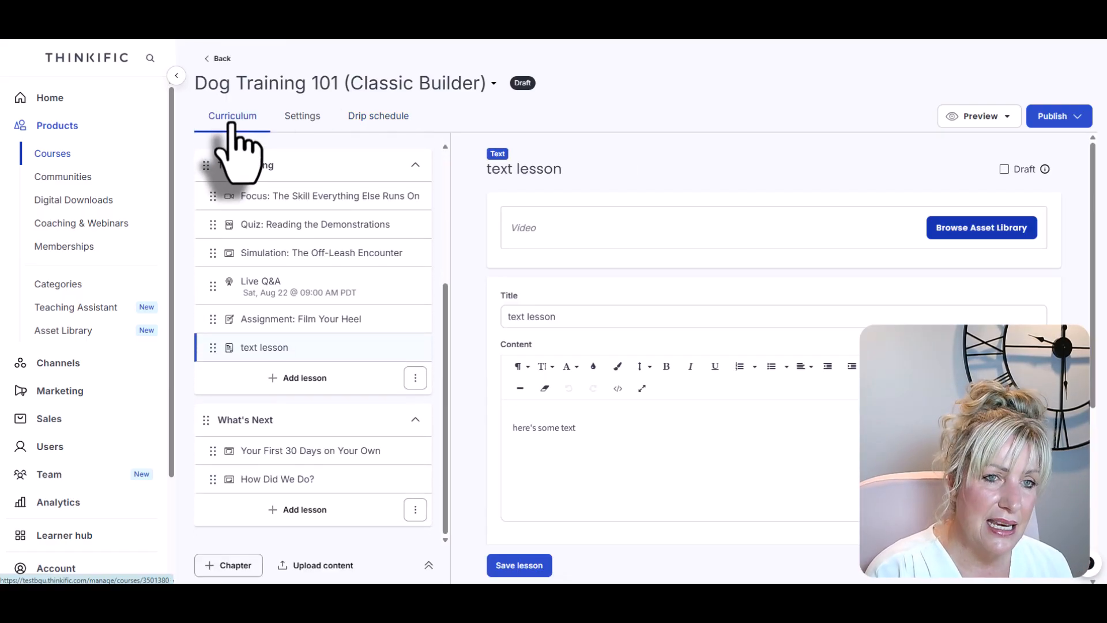
click(358, 126)
click(273, 203)
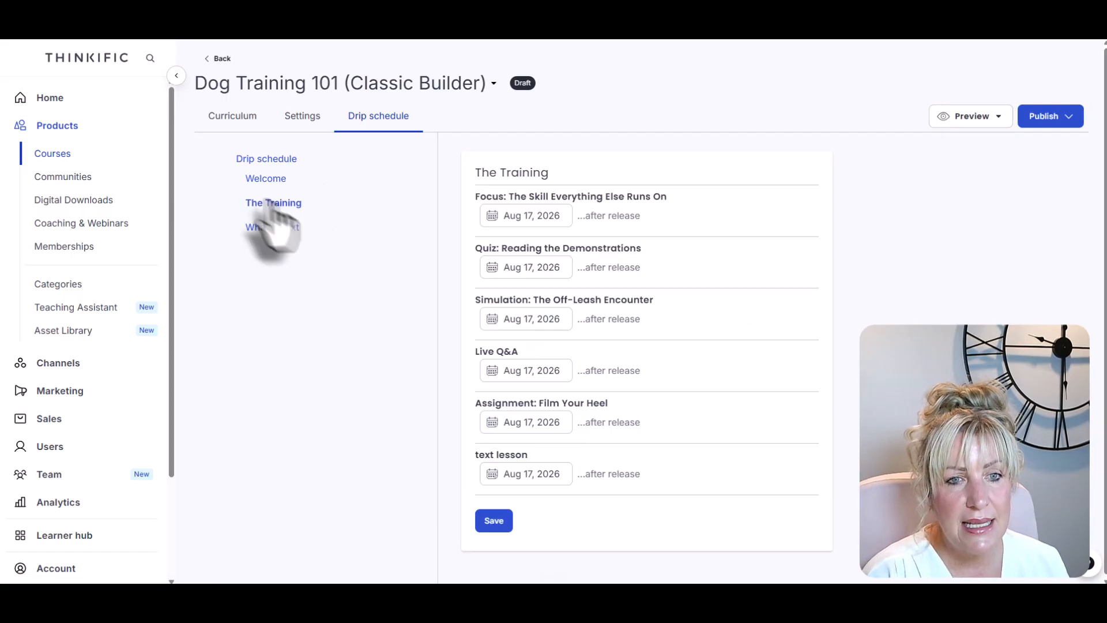
drag(468, 458, 551, 456)
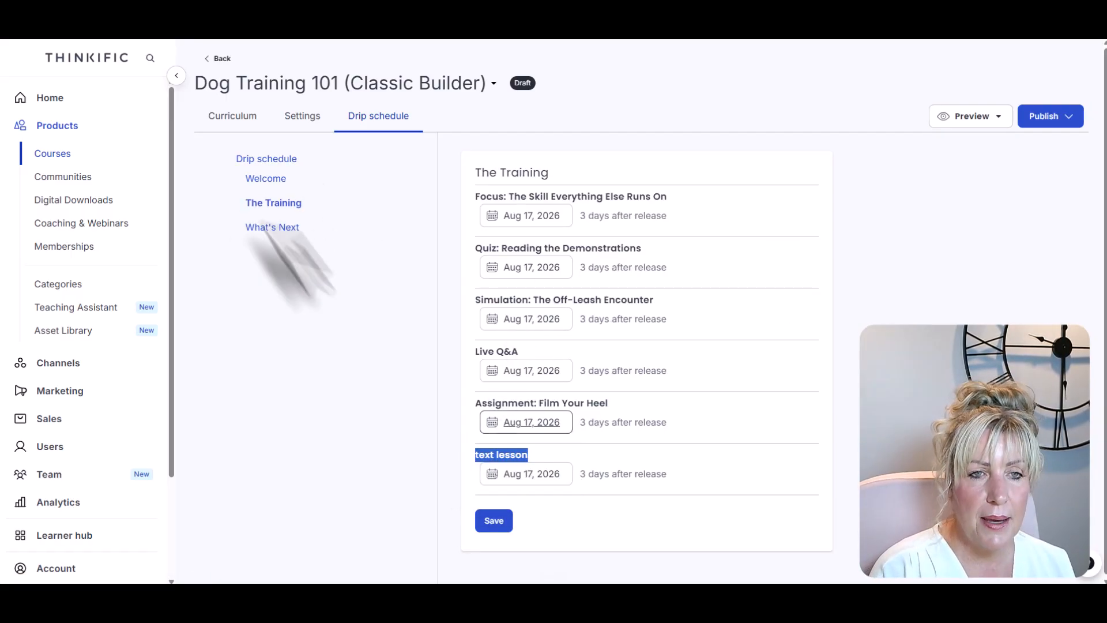
click(225, 116)
click(230, 116)
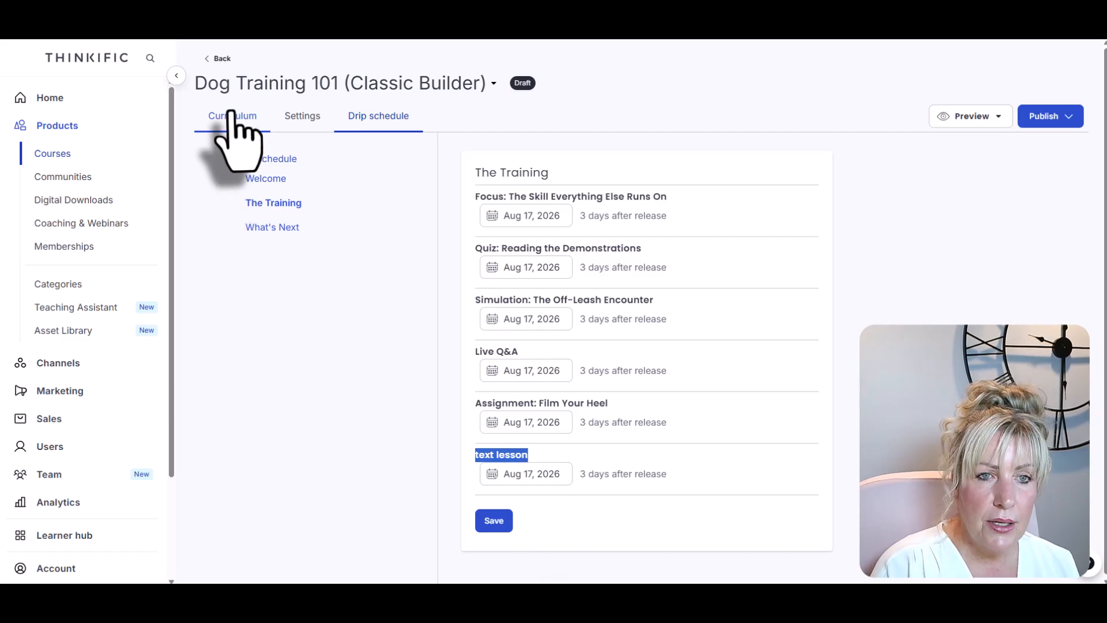
click(372, 349)
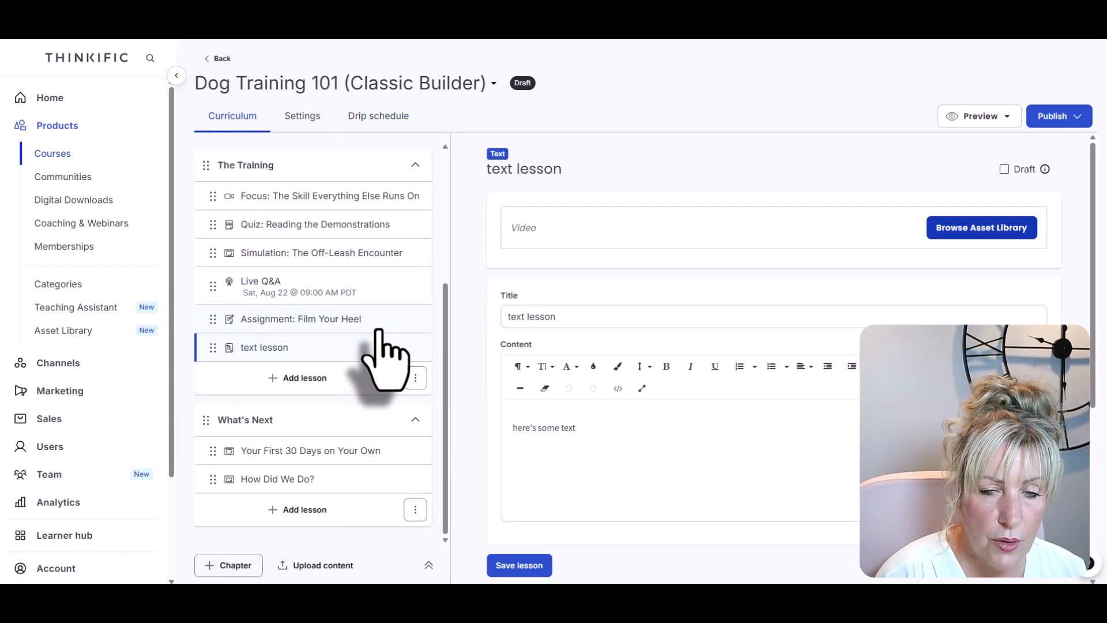
scroll(369, 442, up, 4)
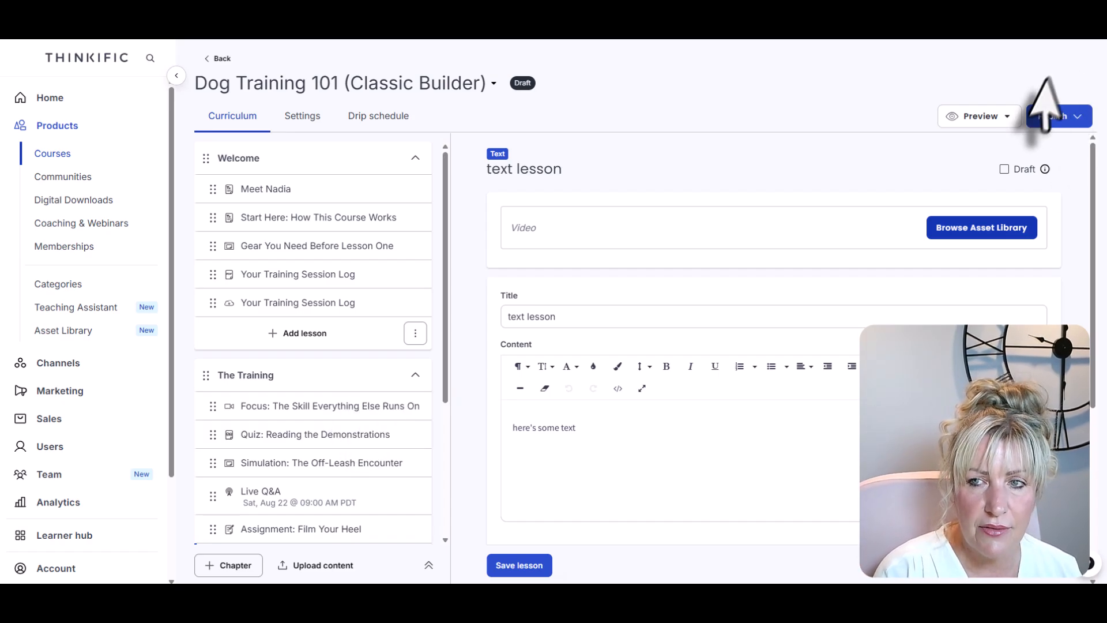
Look over the available lesson preview options for the course.
click(979, 116)
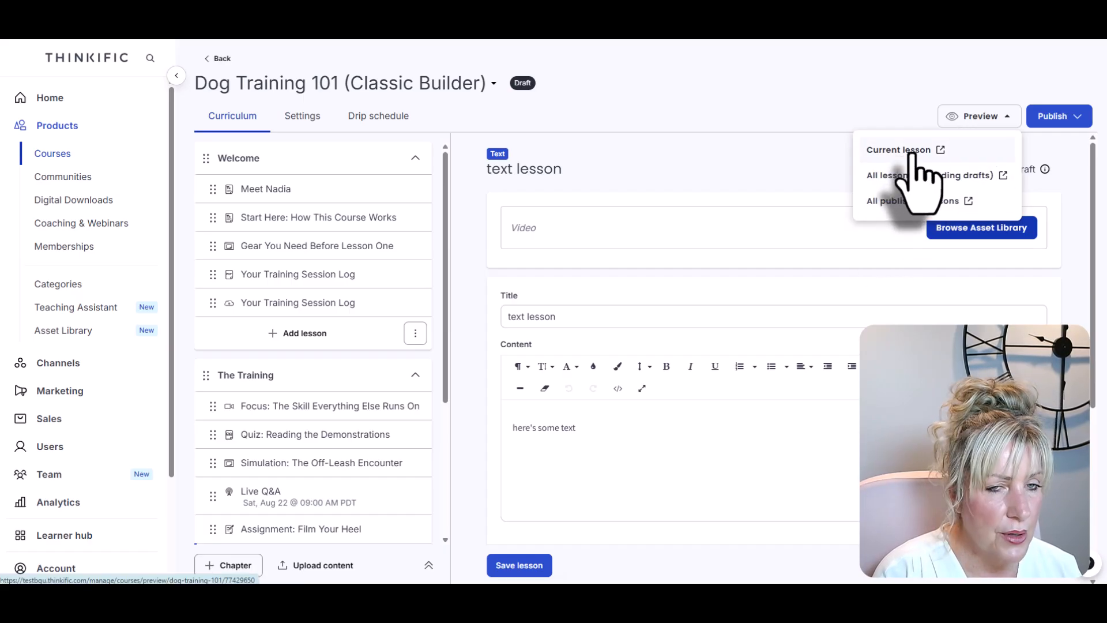
click(981, 117)
click(988, 122)
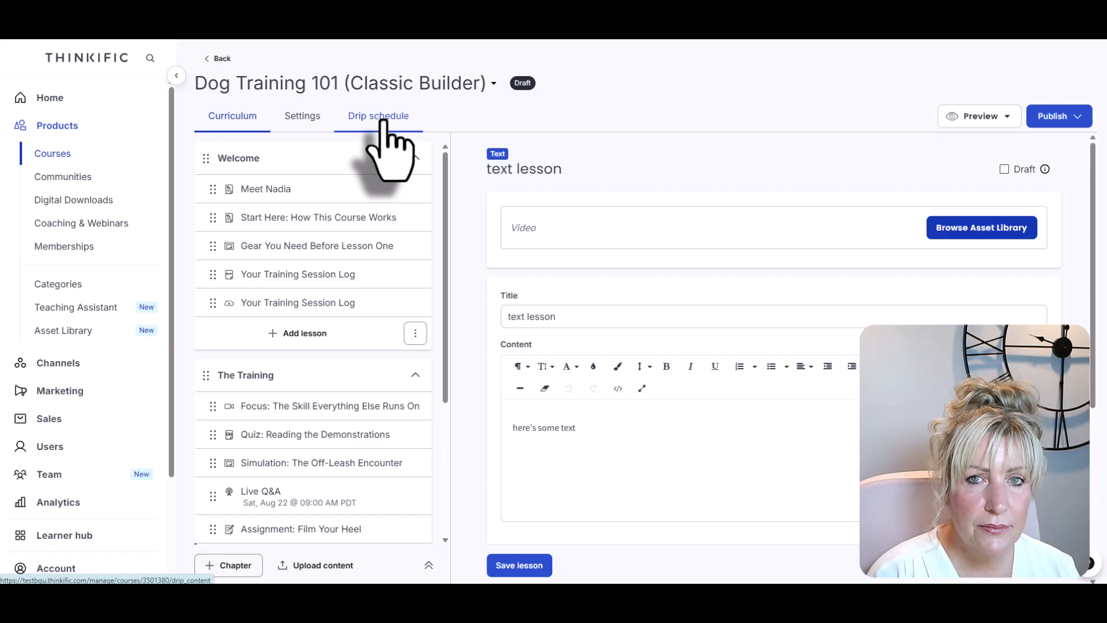
Switch to the curriculum sheet in Google Sheets and mark the How Did We Do? lesson as added.
click(577, 11)
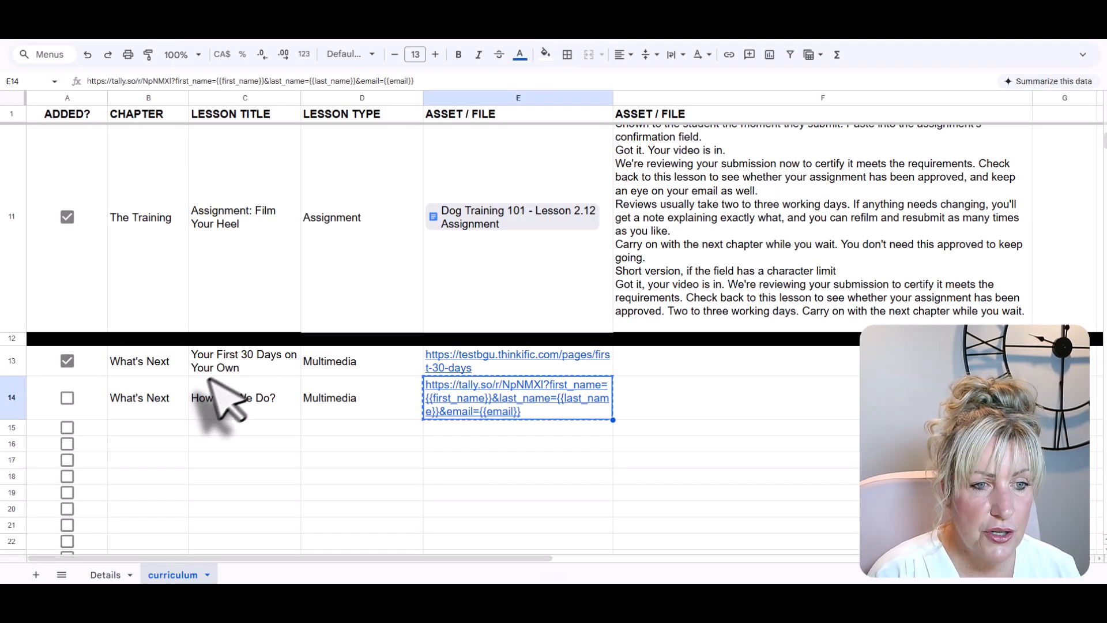
click(68, 398)
scroll(413, 453, up, 5)
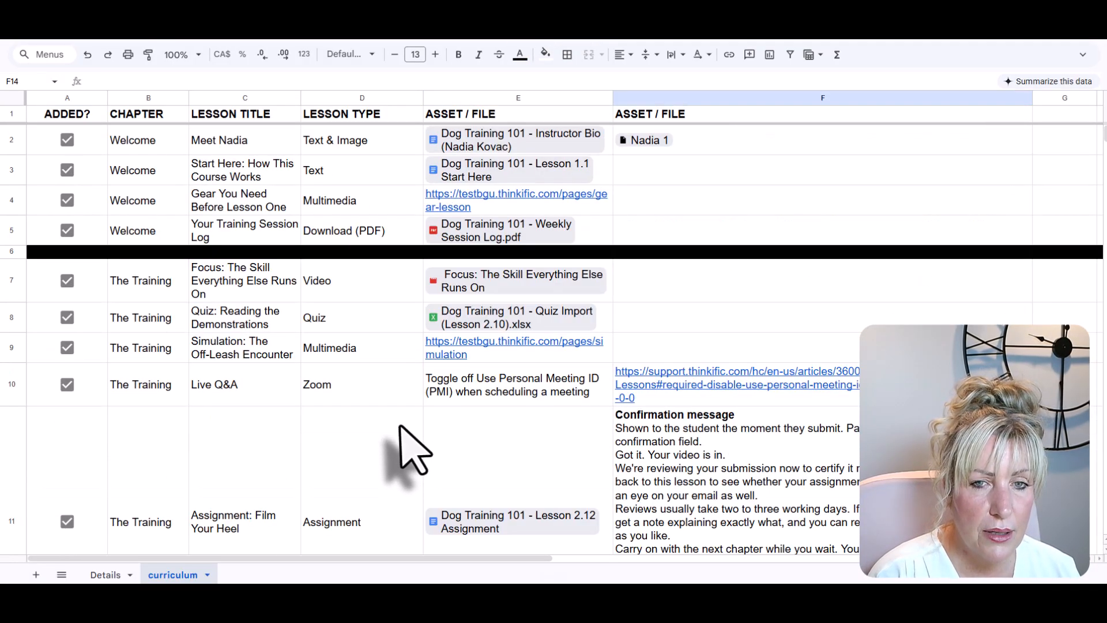